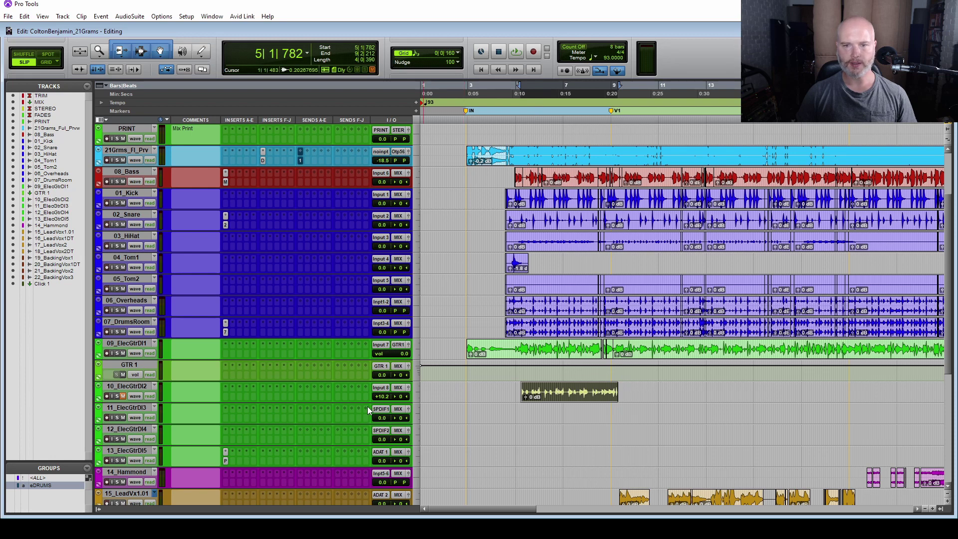
# Solo the 08_Bass track and the drum tracks, and play back the passage starting at 5|1|782.
pyautogui.click(117, 182)
pyautogui.click(117, 203)
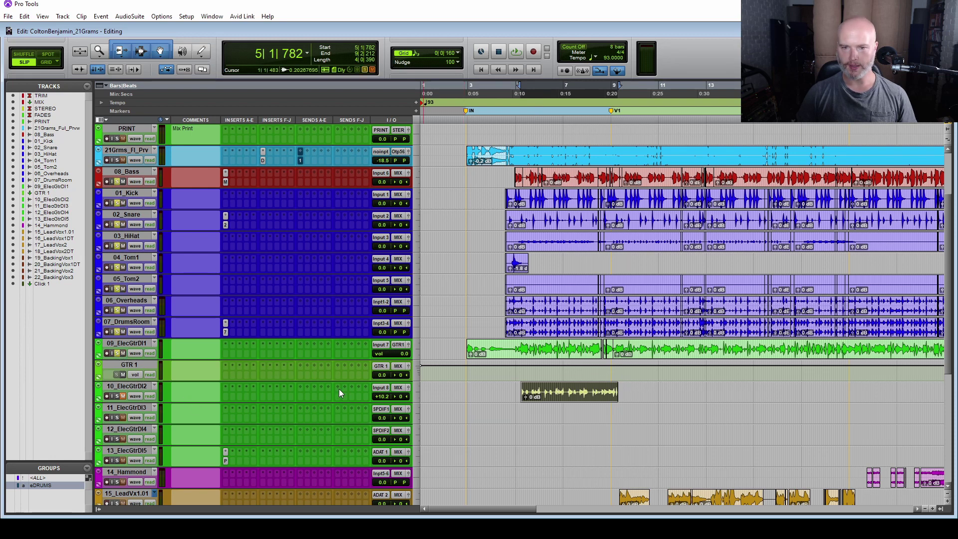
pyautogui.press('space')
pyautogui.scroll(2, 391, 263)
pyautogui.press('t')
pyautogui.press('t')
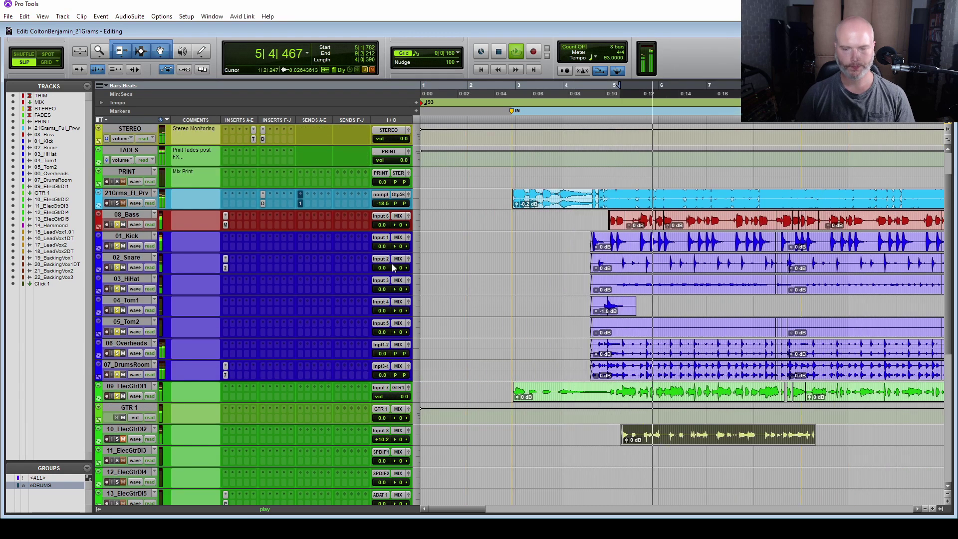
pyautogui.hotkey('ctrl', '[')
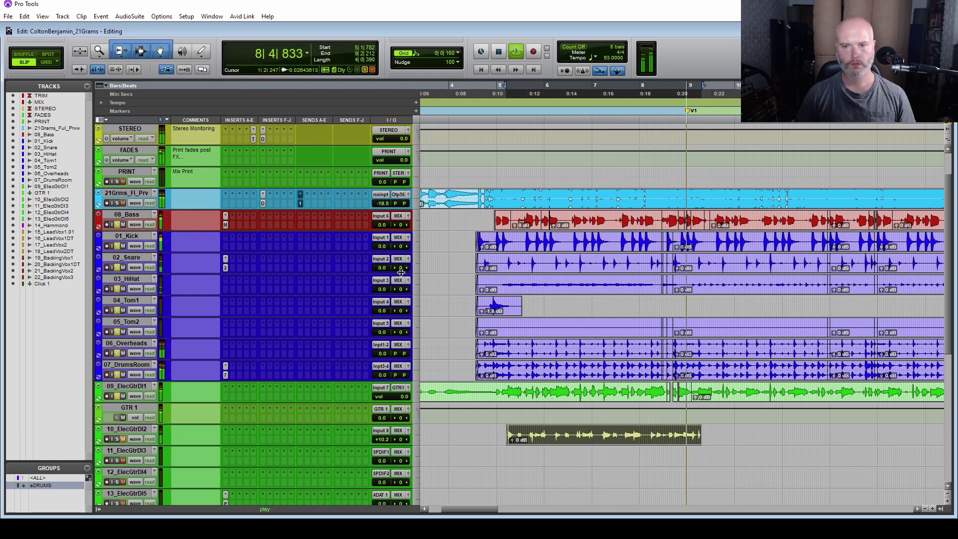
pyautogui.press('space')
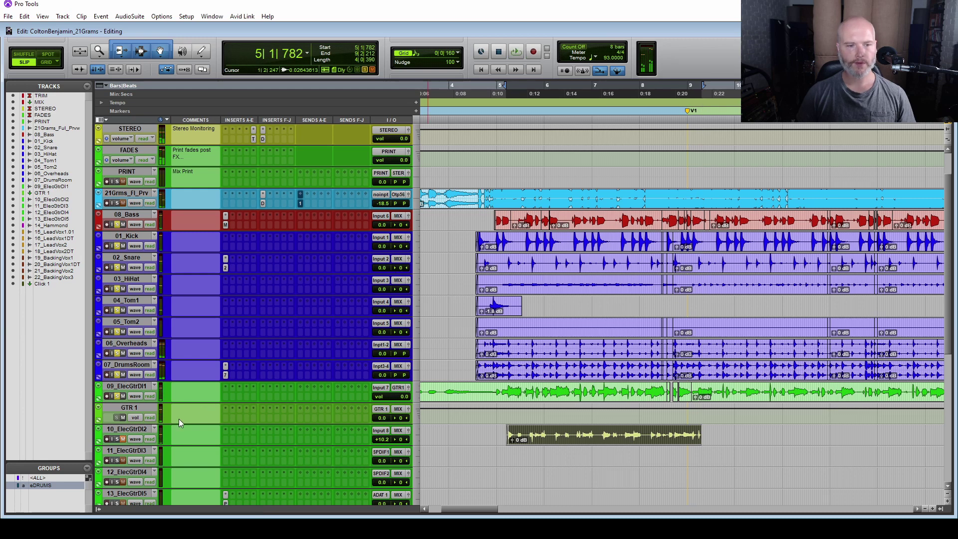
# Solo the 10_ElecGtrDI2 guitar track along with the bass and drums, and play back the same passage.
pyautogui.keyDown('alt'); pyautogui.click(119, 439); pyautogui.keyUp('alt')
pyautogui.press('space')
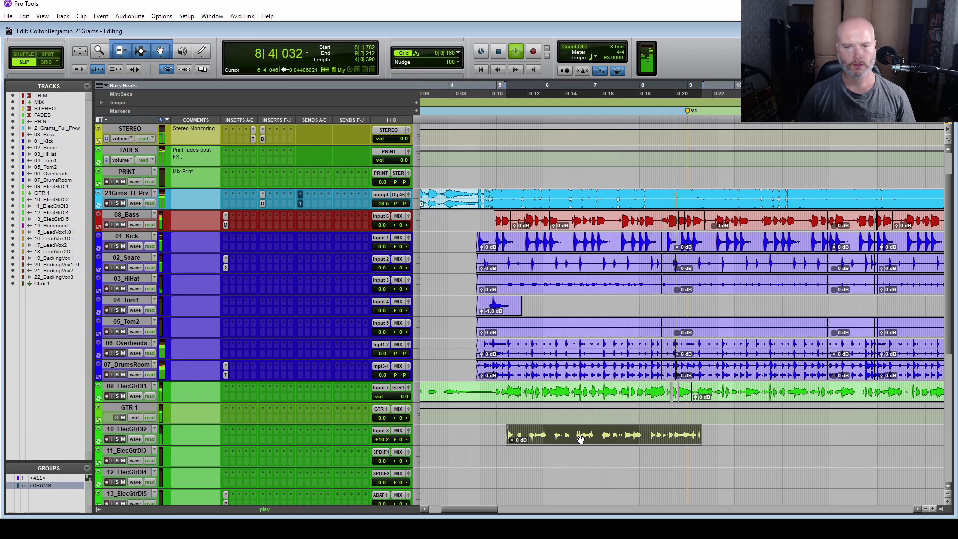
pyautogui.press('space')
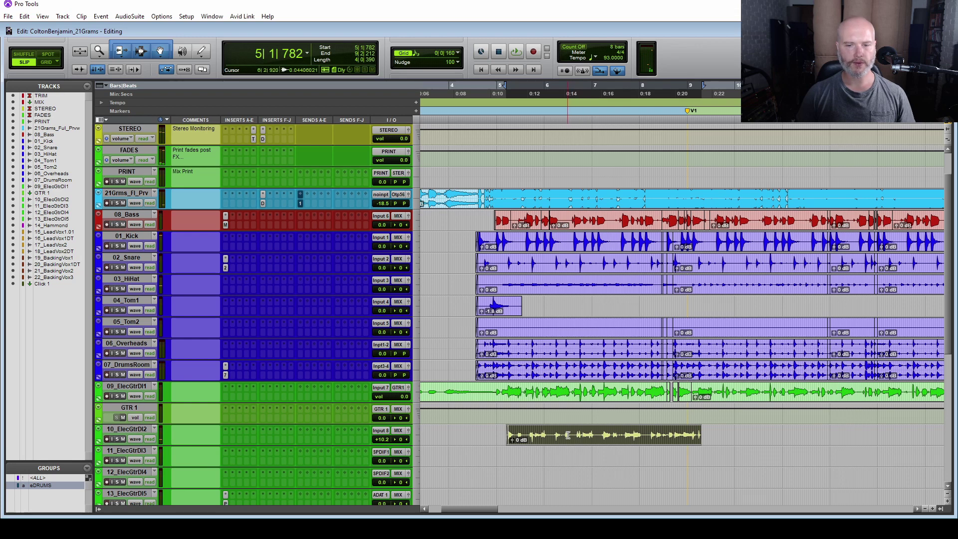
pyautogui.moveTo(551, 434); pyautogui.dragTo(583, 433)
pyautogui.click(516, 439)
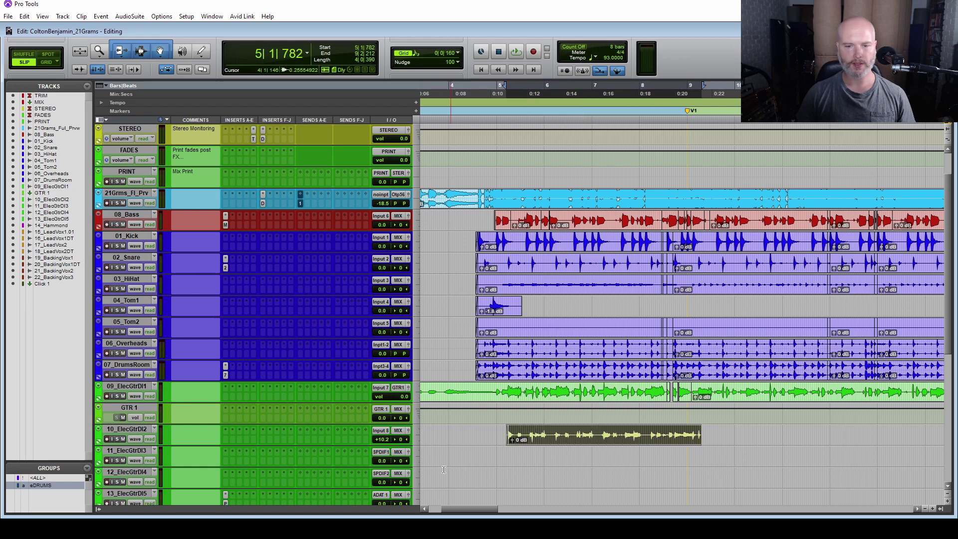
pyautogui.press('space')
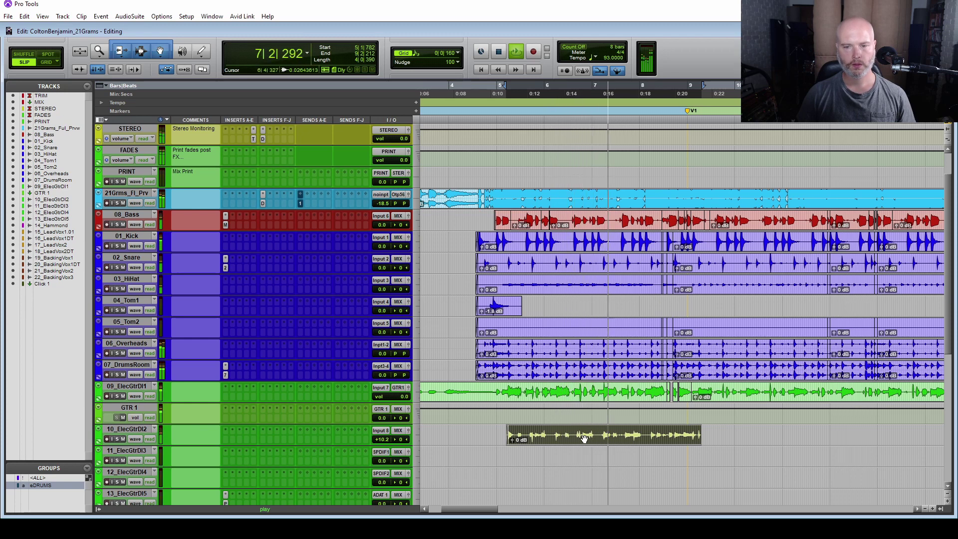
pyautogui.press('space')
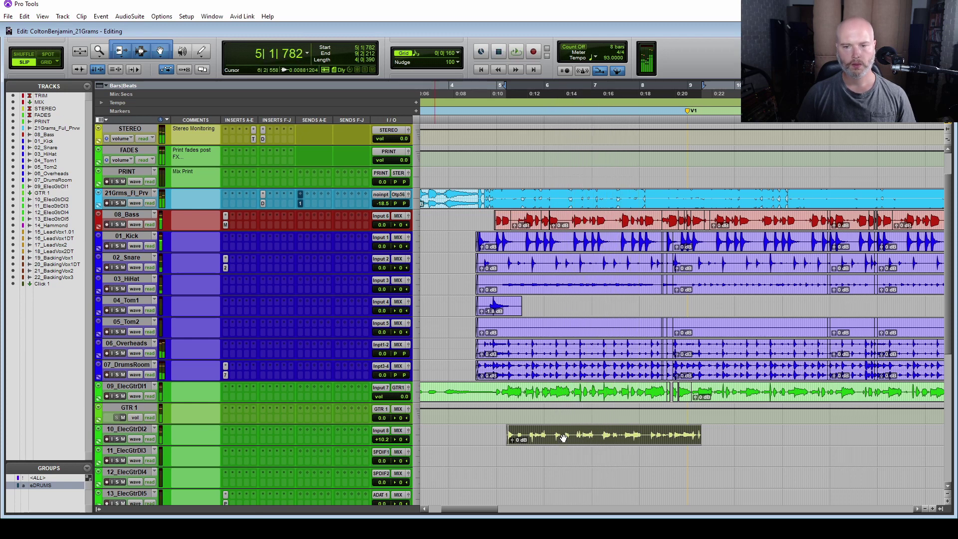
# Check the available grid values and the 1/16 note triplet setting against the guitar passage.
pyautogui.click(562, 444)
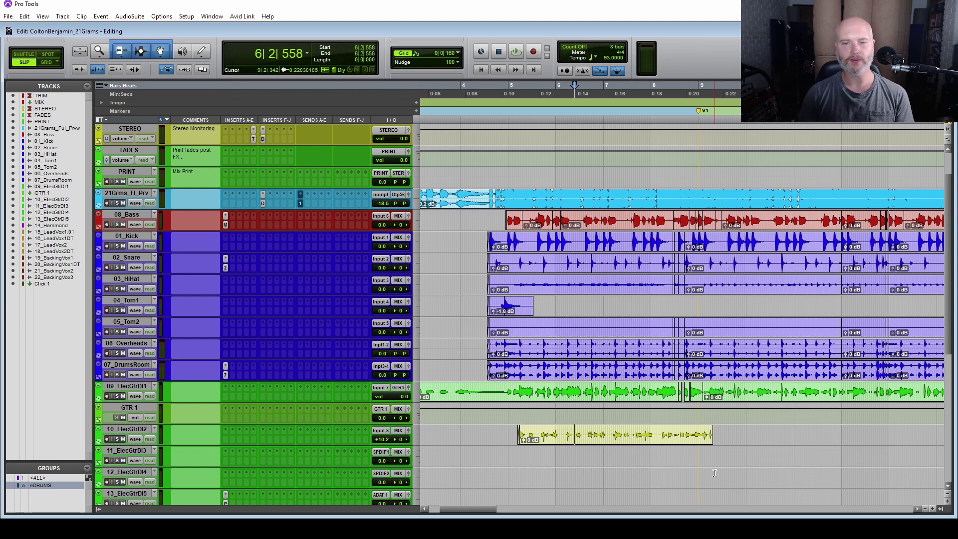
pyautogui.hscroll(3, 657, 467)
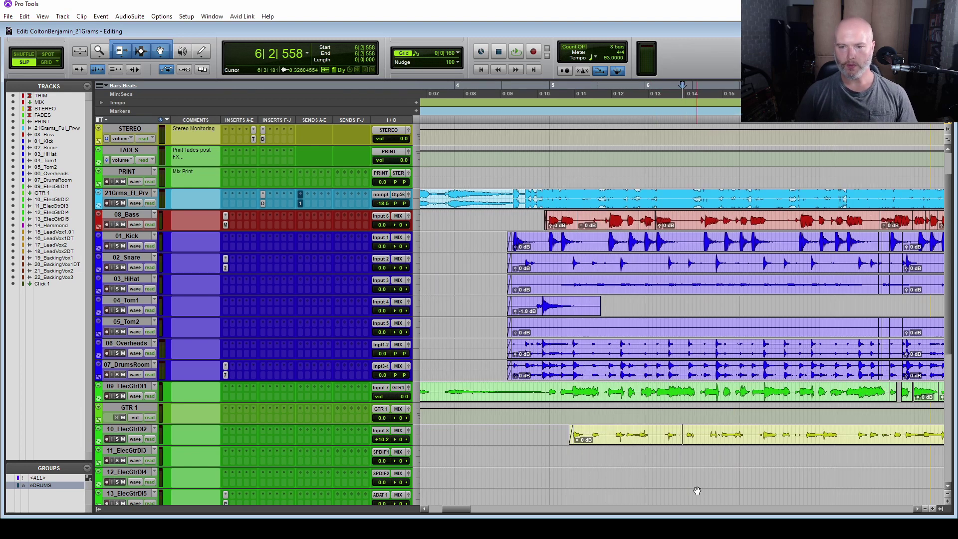
pyautogui.scroll(-2, 697, 491)
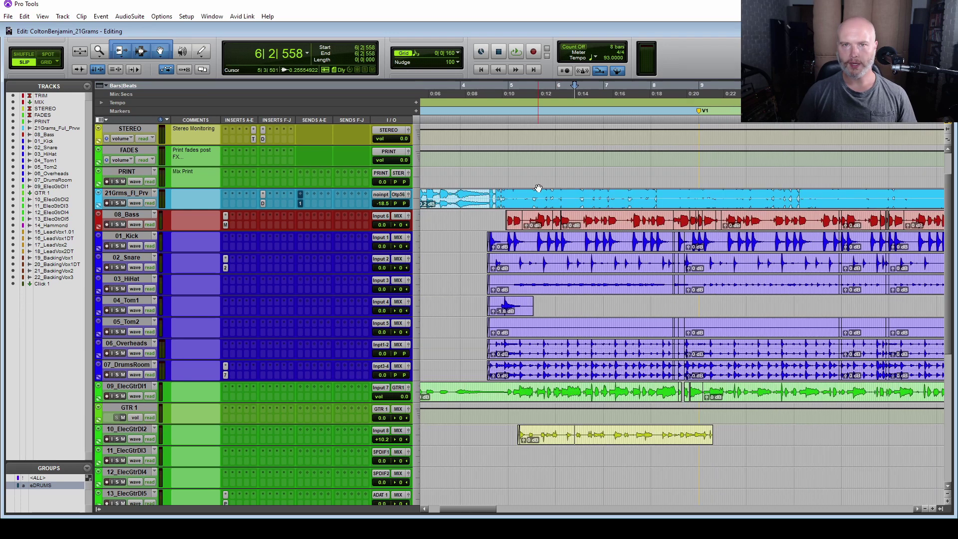
pyautogui.click(458, 53)
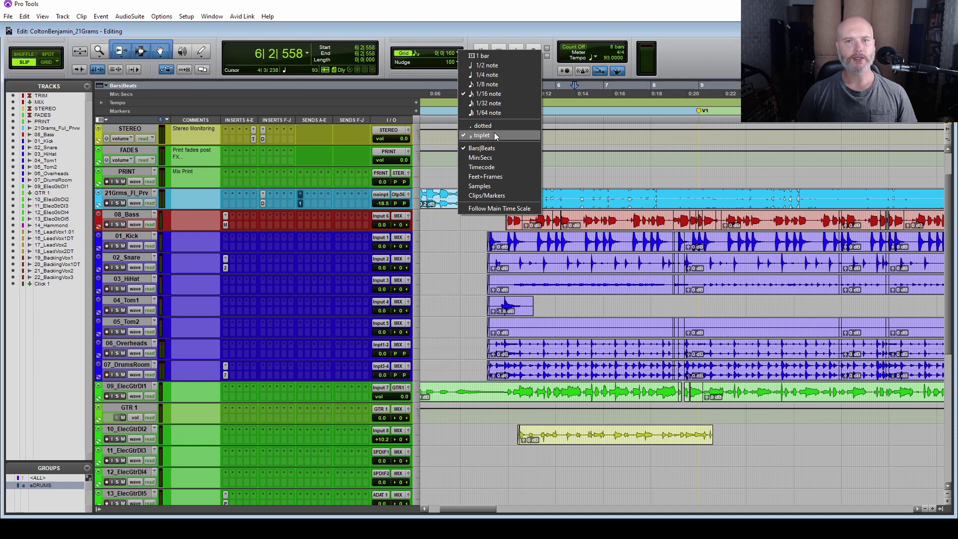
pyautogui.click(607, 28)
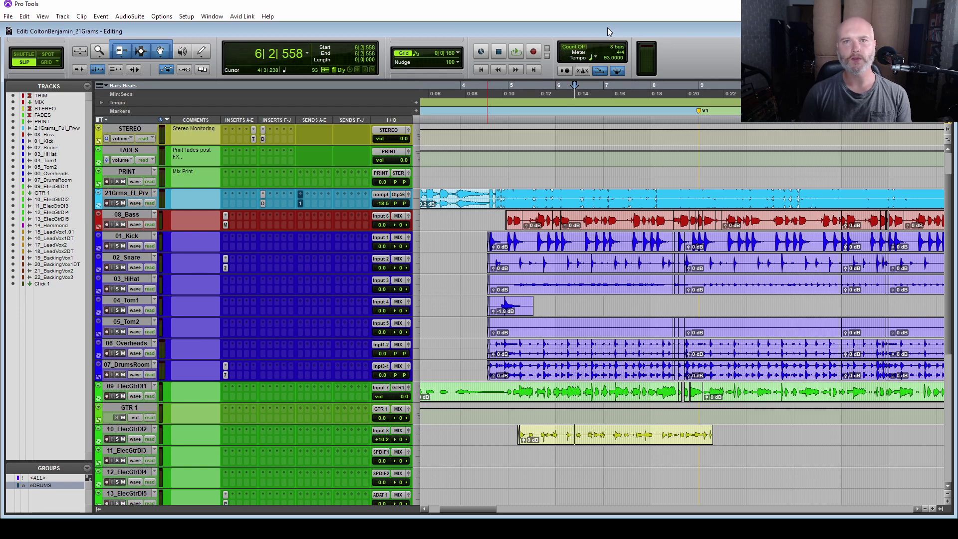
# Enlarge the 10_ElecGtrDI2 track and move it directly below 07_DrumsRoom, above 09_ElecGtrDI1.
pyautogui.click(601, 439)
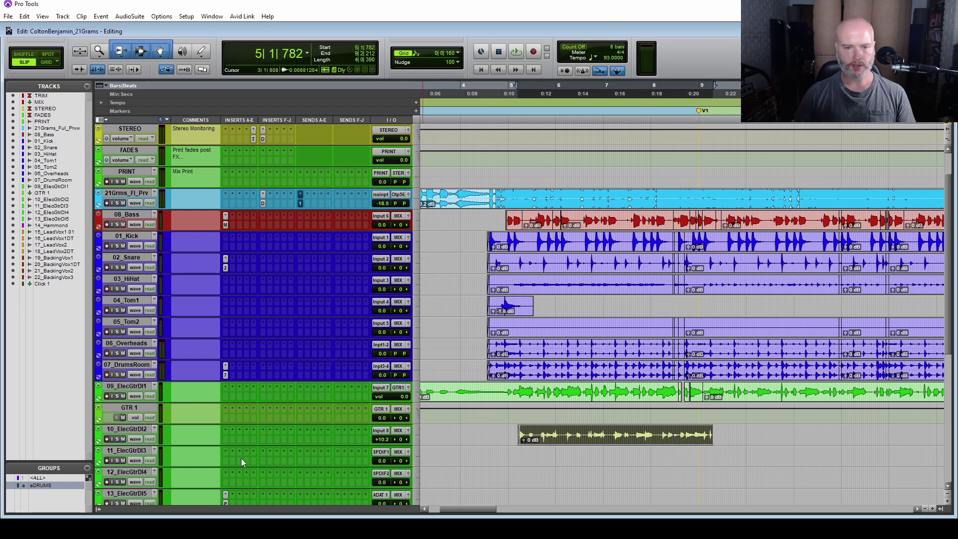
pyautogui.press('e')
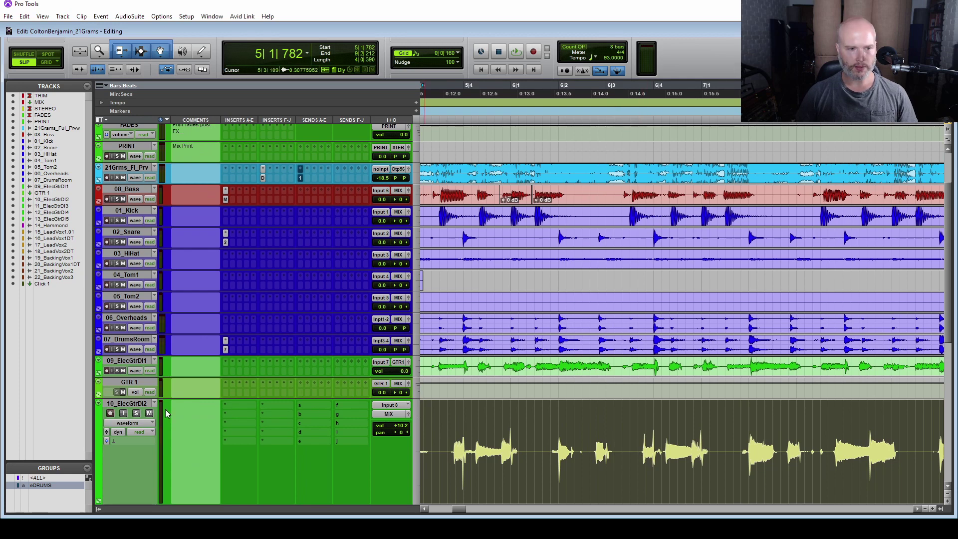
pyautogui.moveTo(144, 404); pyautogui.dragTo(463, 379)
pyautogui.click(463, 380)
pyautogui.hotkey('ctrl', ']')
pyautogui.hotkey('ctrl', ']')
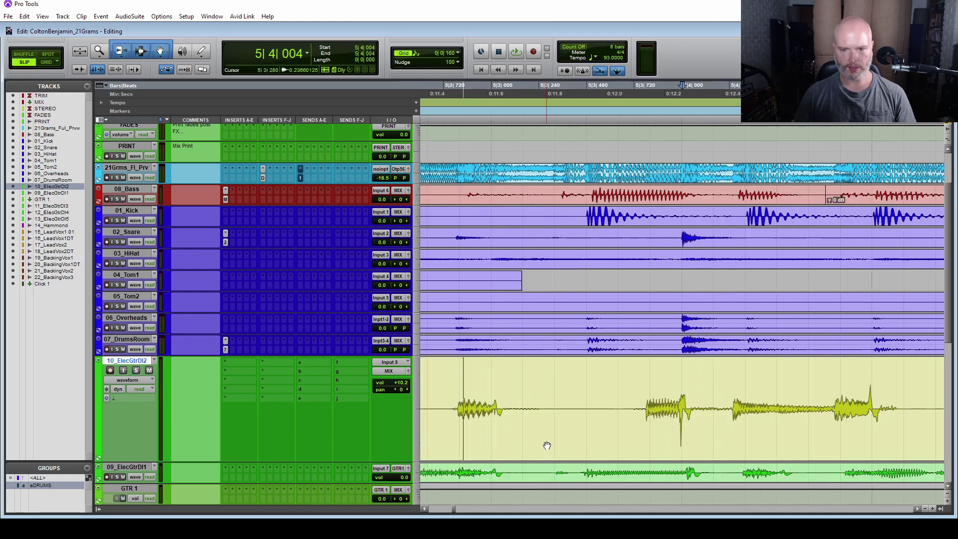
# Play back the 10_ElecGtrDI2 part from 5|1|560 and again from 6|1|693 to check its timing.
pyautogui.hscroll(2, 602, 443)
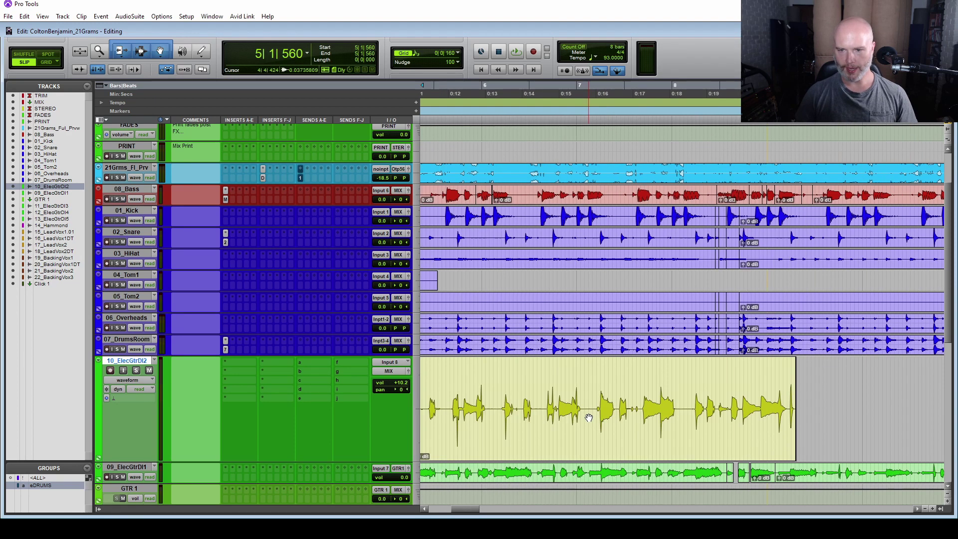
pyautogui.hscroll(-2, 588, 418)
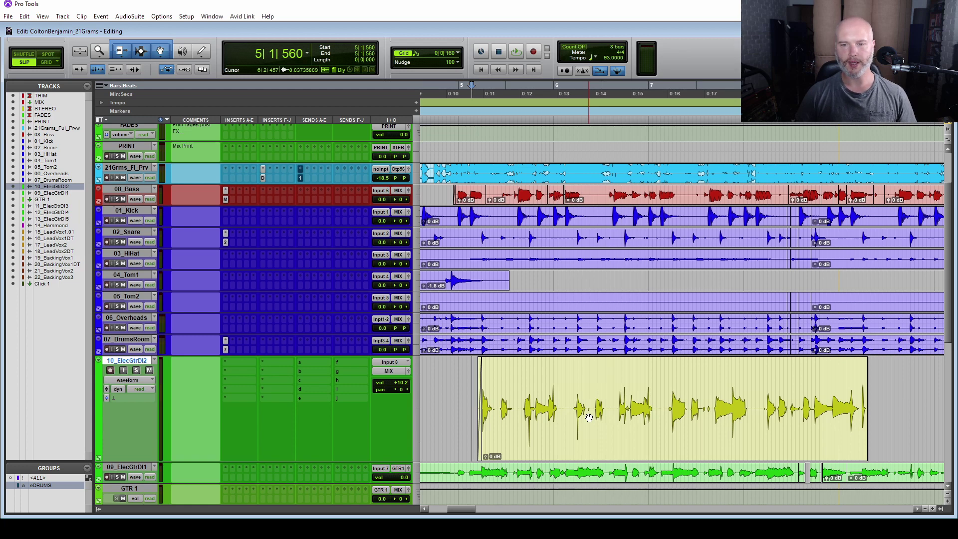
pyautogui.press('space')
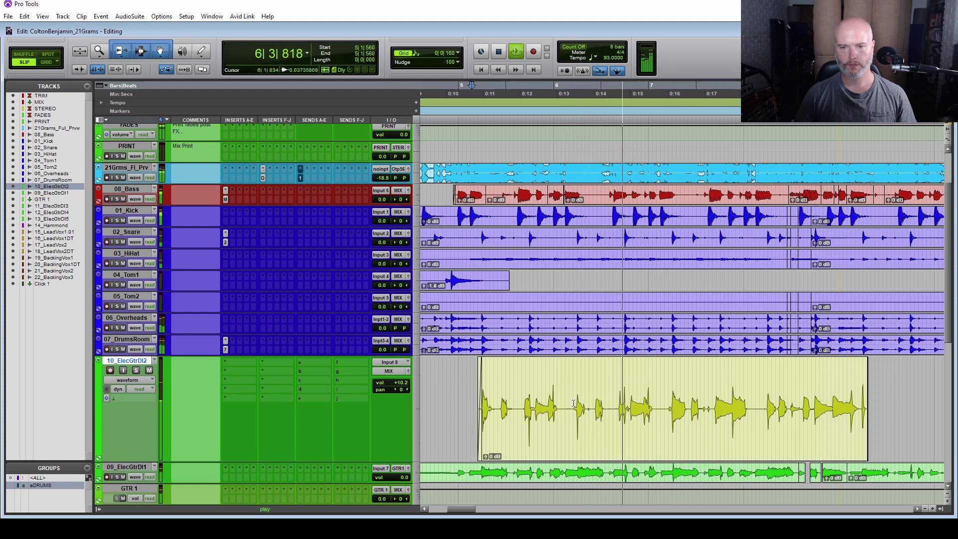
pyautogui.click(573, 403)
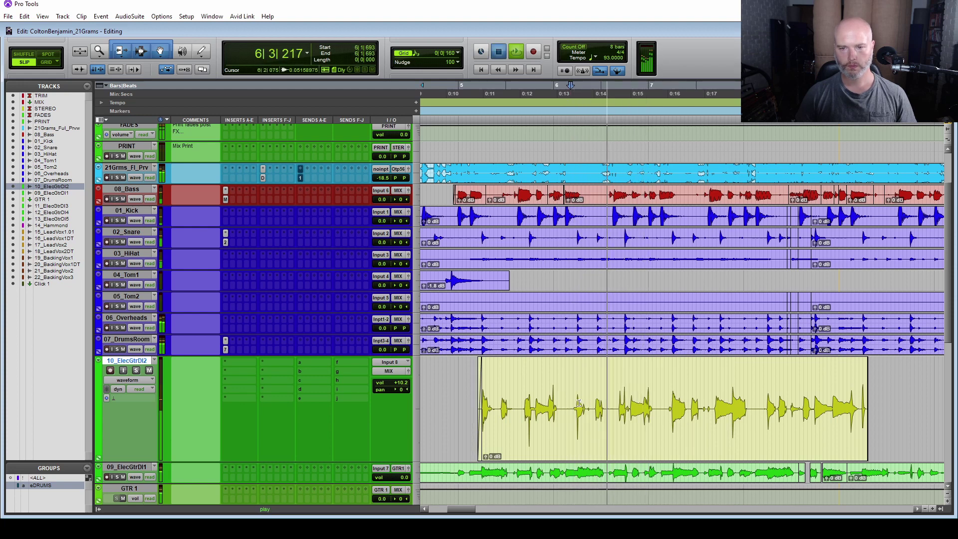
pyautogui.press('space')
pyautogui.scroll(2, 633, 421)
pyautogui.press('space')
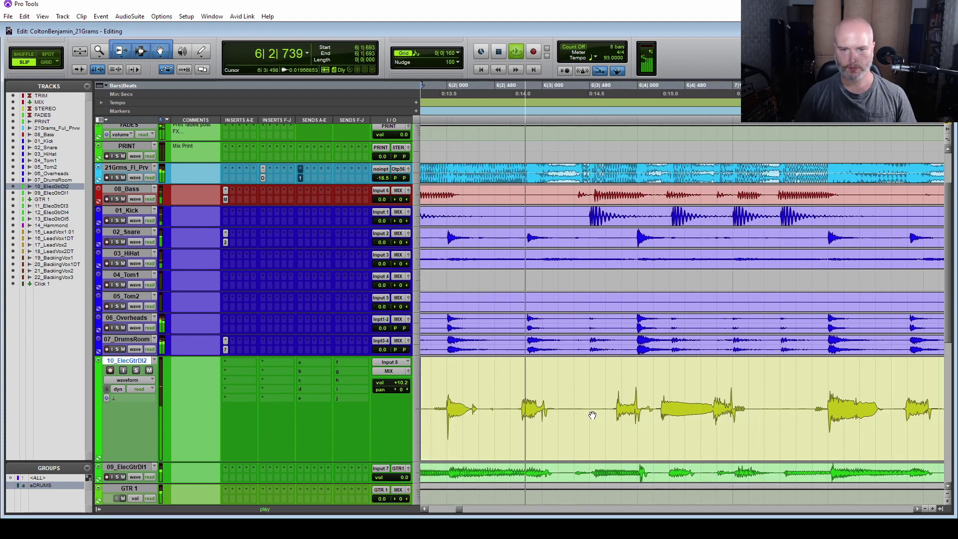
pyautogui.press('space')
# Separate the guitar note after beat 6|2 on 10_ElecGtrDI2 into its own clip and nudge it to start at 6|2|668.
pyautogui.hotkey('ctrl', ']')
pyautogui.hscroll(2, 597, 421)
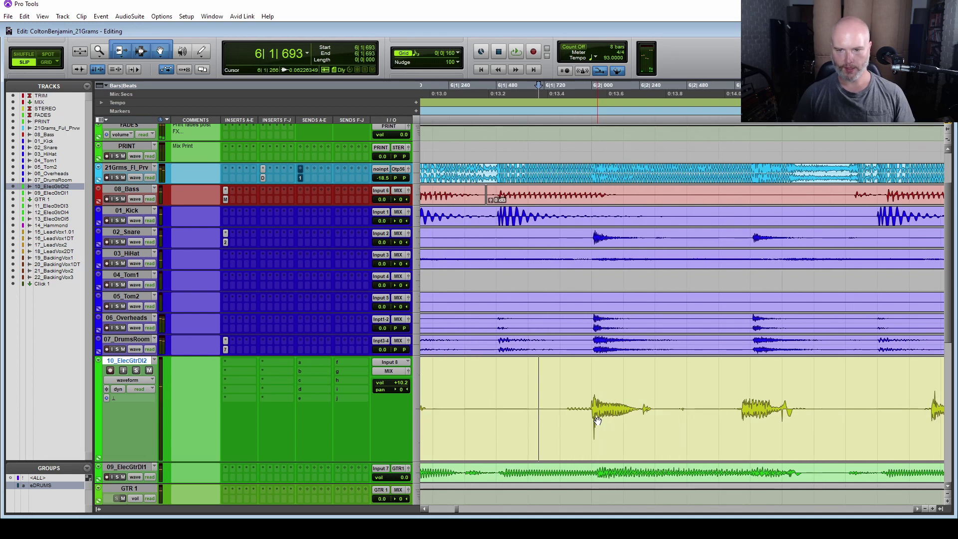
pyautogui.moveTo(710, 409); pyautogui.dragTo(821, 408)
pyautogui.press('b')
pyautogui.press('/')
pyautogui.press('/')
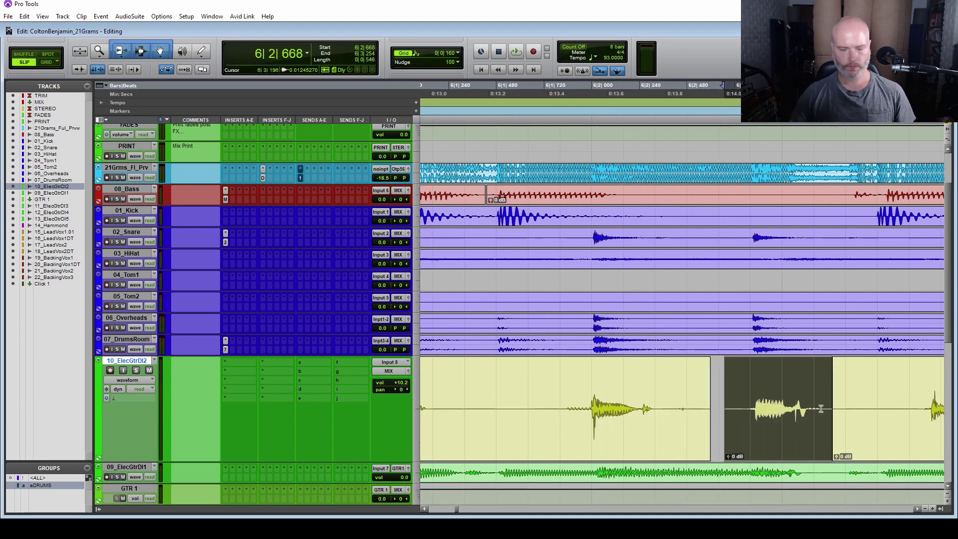
# Play back the guitar with bass and drums from 5|4|466 and from 5|4|708 to audition the nudged note.
pyautogui.hotkey('ctrl', '[')
pyautogui.hotkey('ctrl', '[')
pyautogui.hotkey('ctrl', '[')
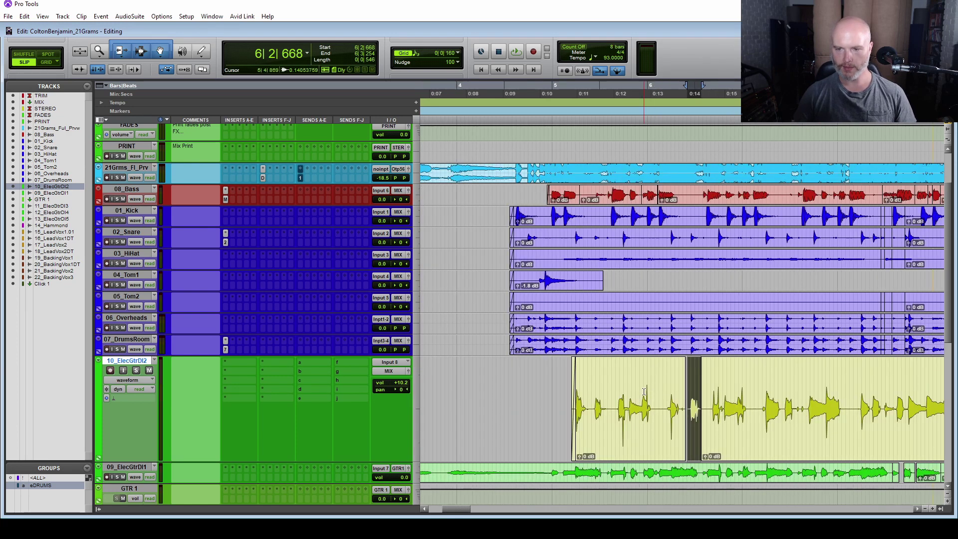
pyautogui.click(634, 391)
pyautogui.press('space')
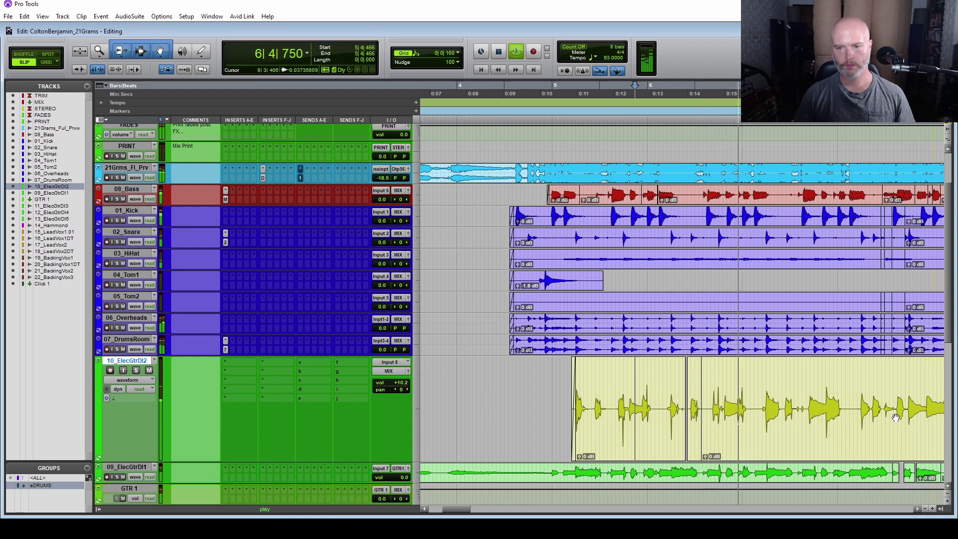
pyautogui.press('space')
pyautogui.hotkey('ctrl', 'alt', 'z')
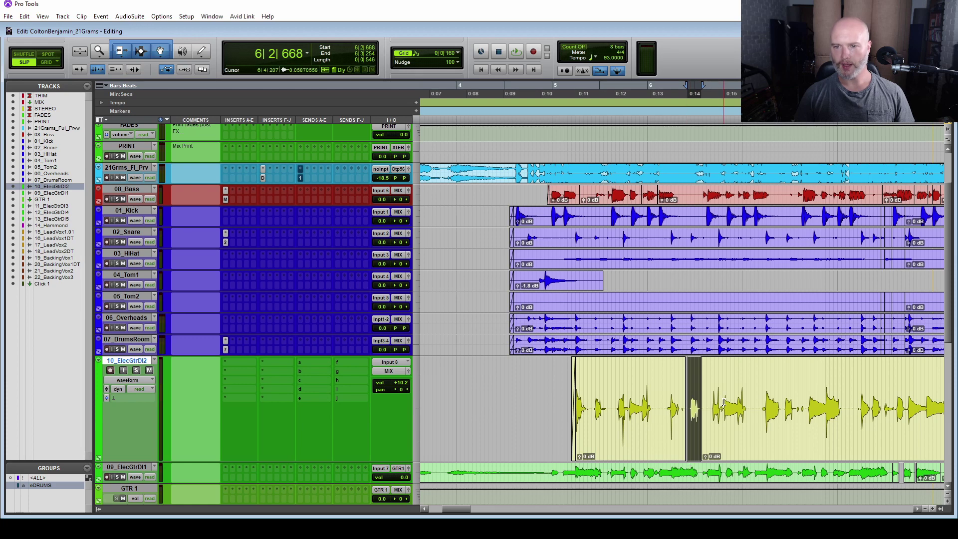
pyautogui.click(641, 379)
pyautogui.press('space')
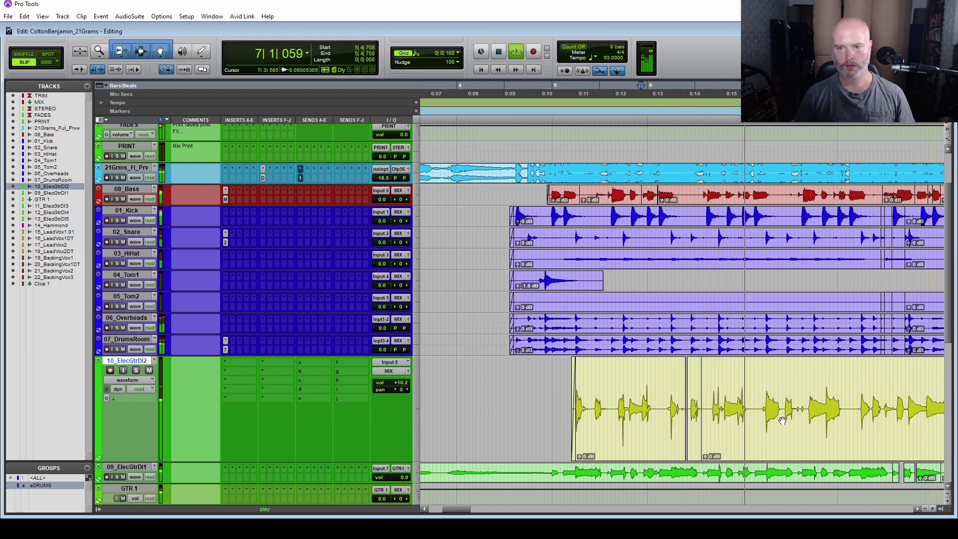
pyautogui.press('space')
# Compare the nudged guitar clip's timing with the snare hits, highlighting it and the neighbouring notes near 6|4 and 6|2.
pyautogui.hotkey('ctrl', ']')
pyautogui.hotkey('ctrl', ']')
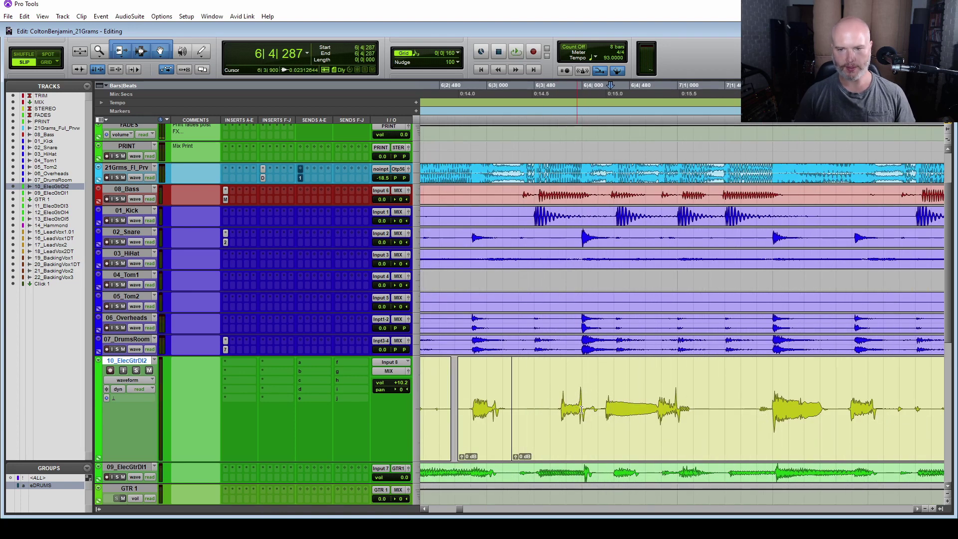
pyautogui.click(483, 436)
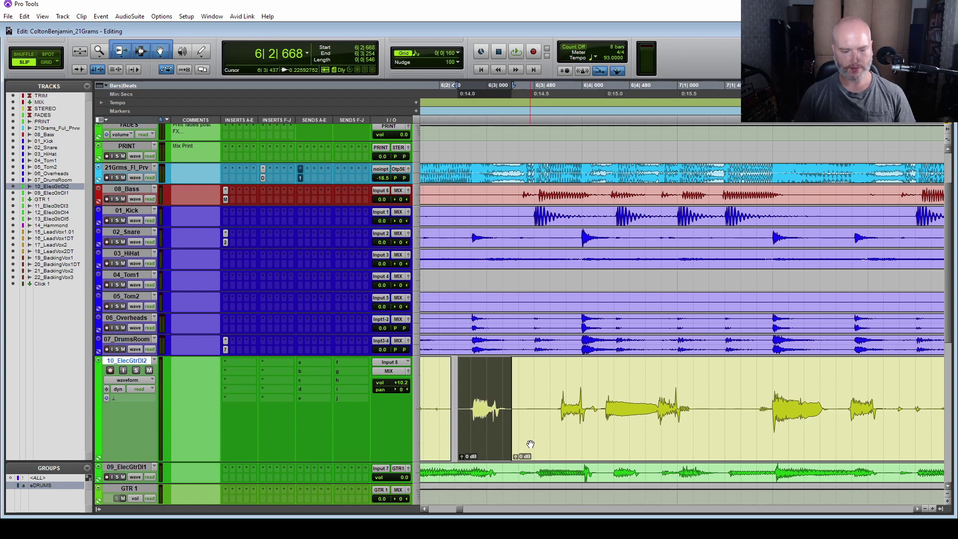
pyautogui.press('r')
pyautogui.press('t')
pyautogui.press('t')
pyautogui.press('r')
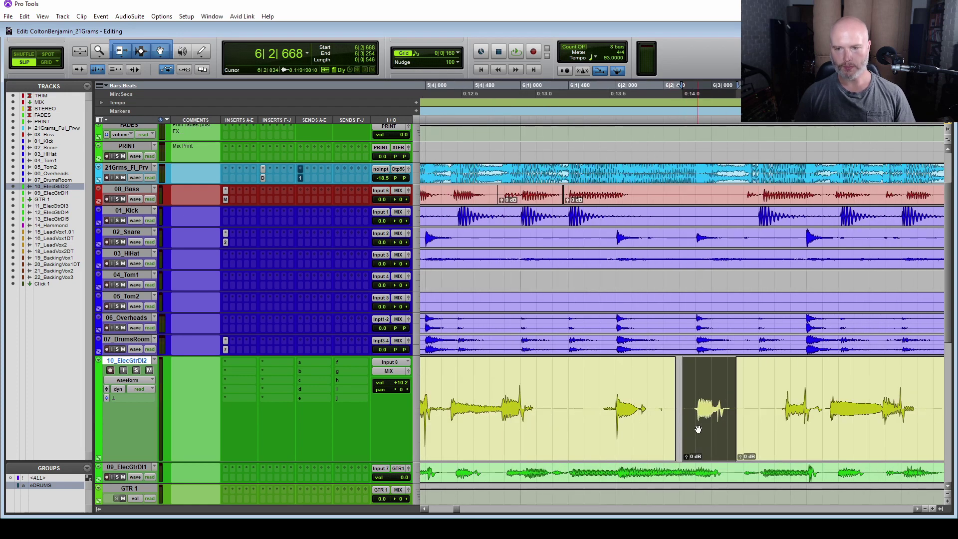
pyautogui.hscroll(3, 698, 430)
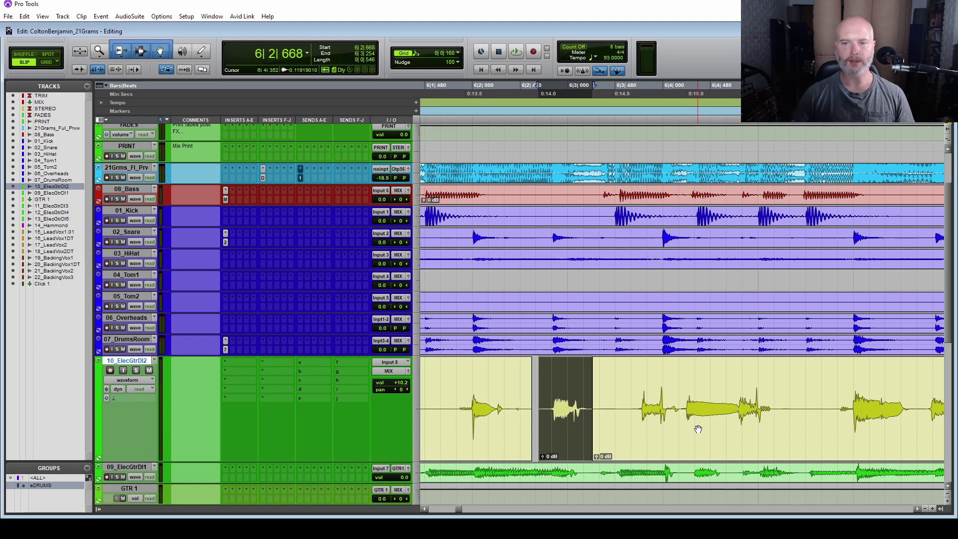
pyautogui.scroll(-1, 698, 429)
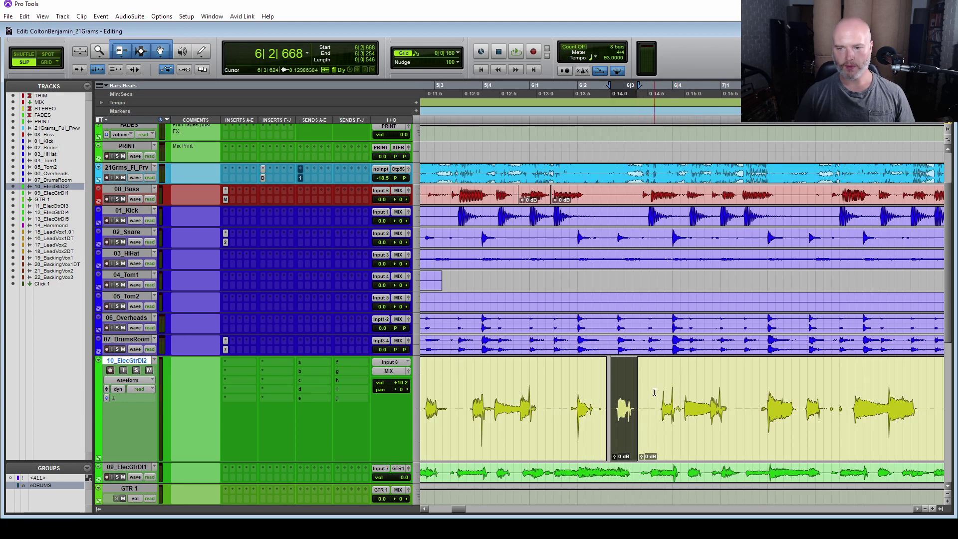
pyautogui.moveTo(654, 393); pyautogui.dragTo(685, 404)
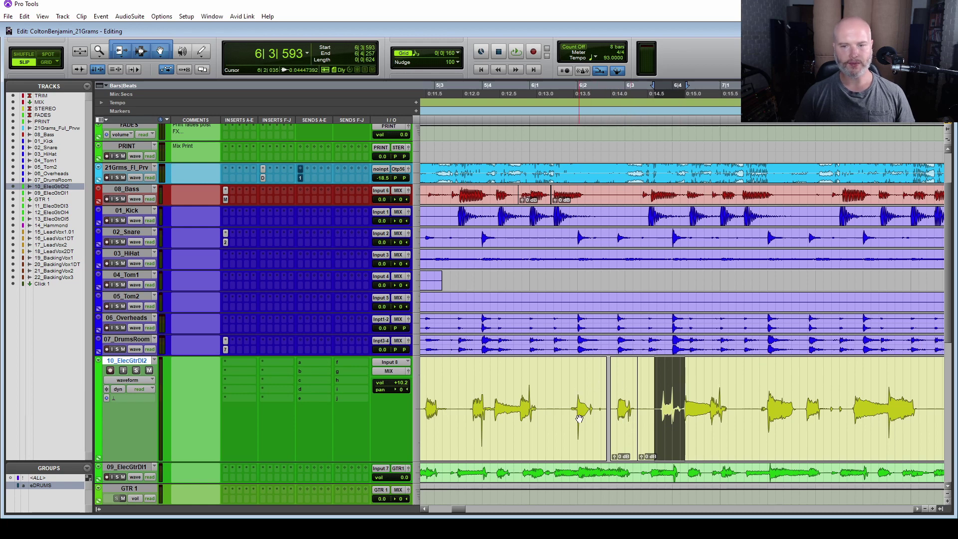
pyautogui.moveTo(577, 399); pyautogui.dragTo(590, 400)
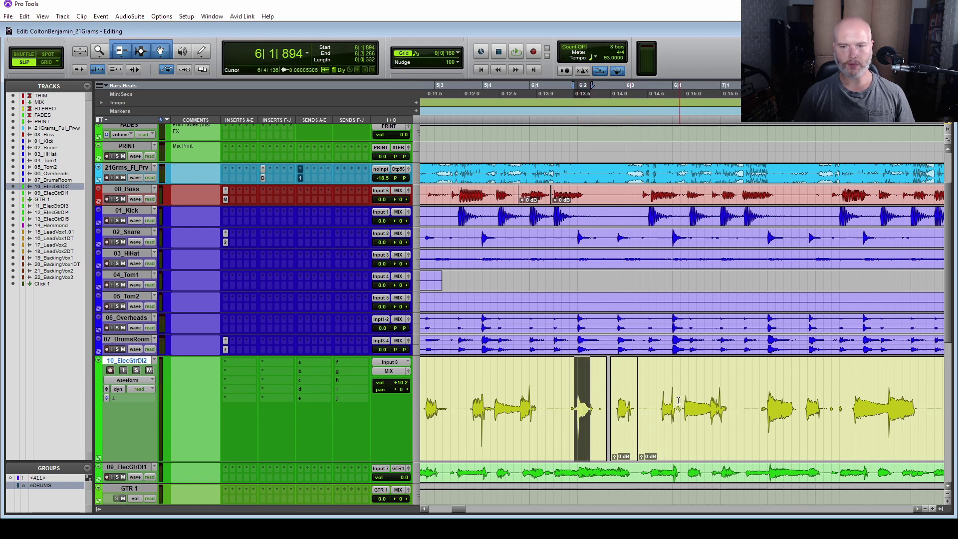
# Highlight the guitar note just before beat 6|4, then play back the part with bass and drums from 5|4|325.
pyautogui.moveTo(648, 397)
pyautogui.mouseDown()
pyautogui.moveTo(684, 401)
pyautogui.moveTo(660, 407)
pyautogui.mouseUp()
pyautogui.click(687, 400)
pyautogui.press('r')
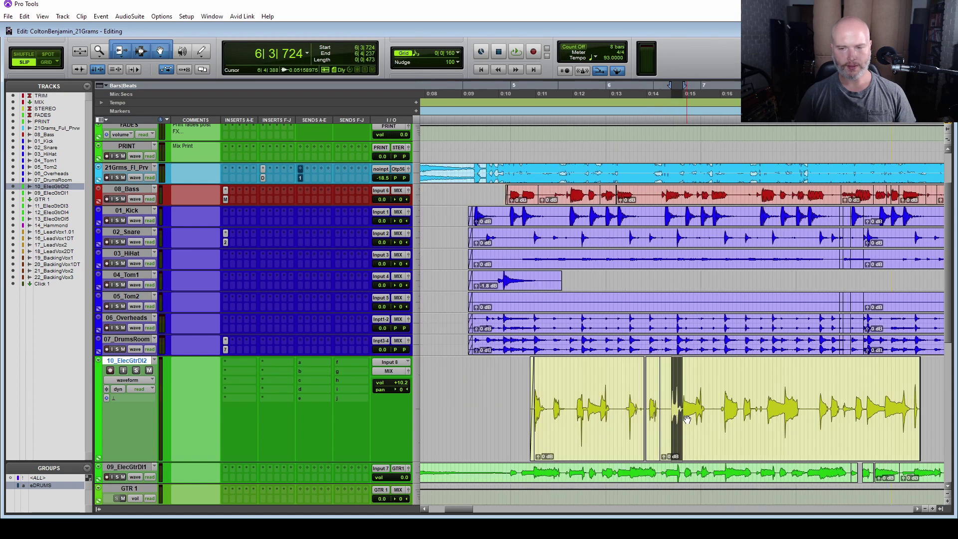
pyautogui.click(590, 398)
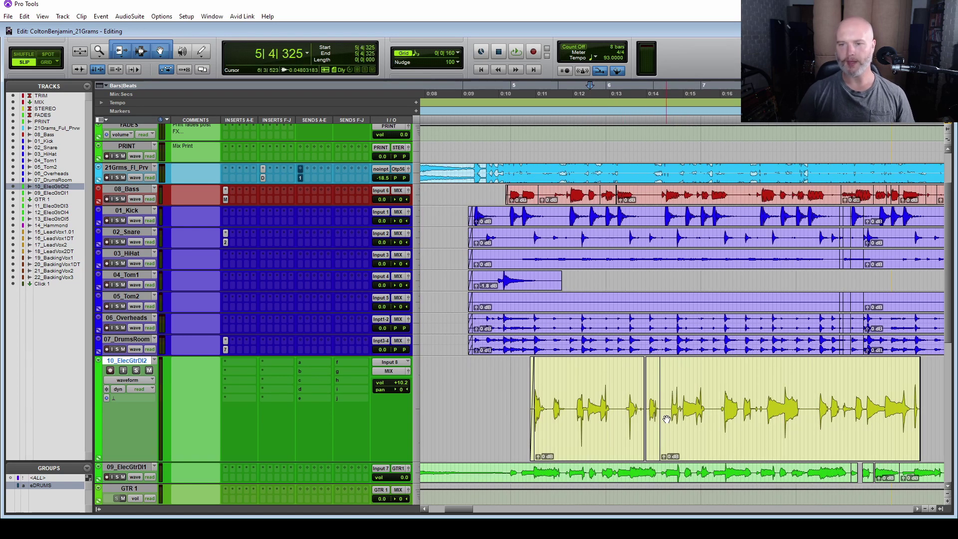
pyautogui.press('space')
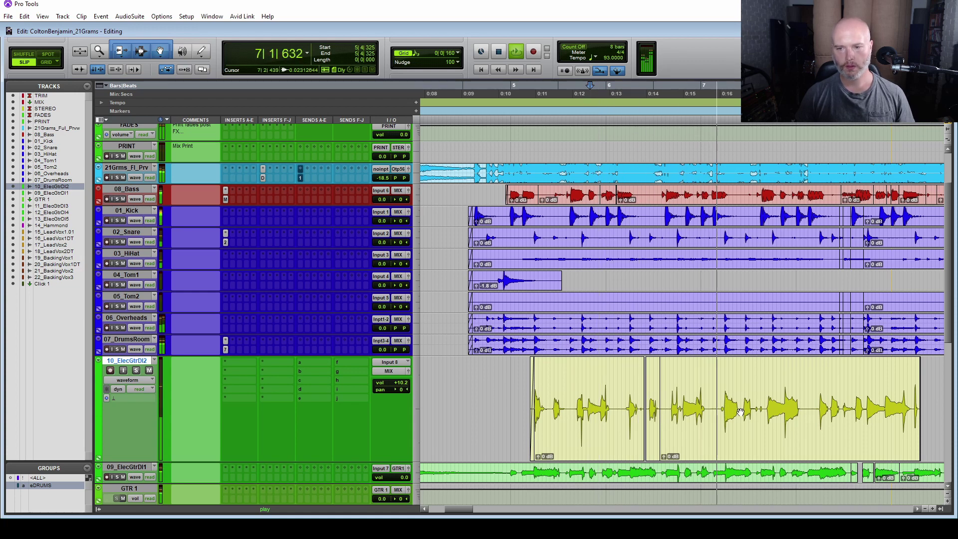
pyautogui.press('space')
# Separate the guitar notes from 6|4|202 to 7|1|242 on 10_ElecGtrDI2 into their own clip and nudge it to start at 6|4|249.
pyautogui.click(684, 399)
pyautogui.hotkey('ctrl', ']')
pyautogui.hotkey('ctrl', ']')
pyautogui.hotkey('ctrl', ']')
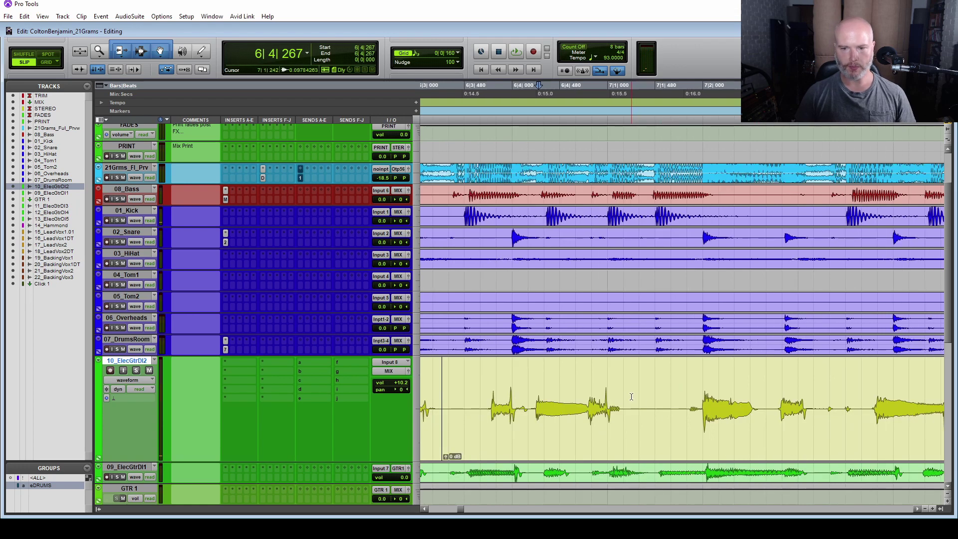
pyautogui.moveTo(631, 396); pyautogui.dragTo(532, 399)
pyautogui.press('b')
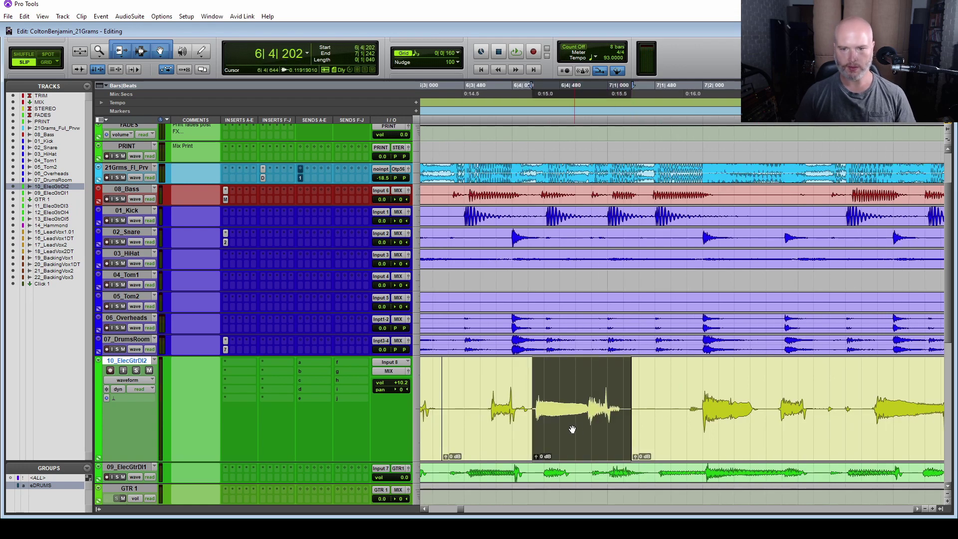
pyautogui.press('+')
pyautogui.press('+')
pyautogui.press('+')
pyautogui.press('+')
pyautogui.press('+')
pyautogui.press('+')
pyautogui.press('+')
pyautogui.press('+')
pyautogui.press('+')
pyautogui.press('+')
pyautogui.press('+')
pyautogui.press('+')
pyautogui.moveTo(572, 429); pyautogui.dragTo(572, 428)
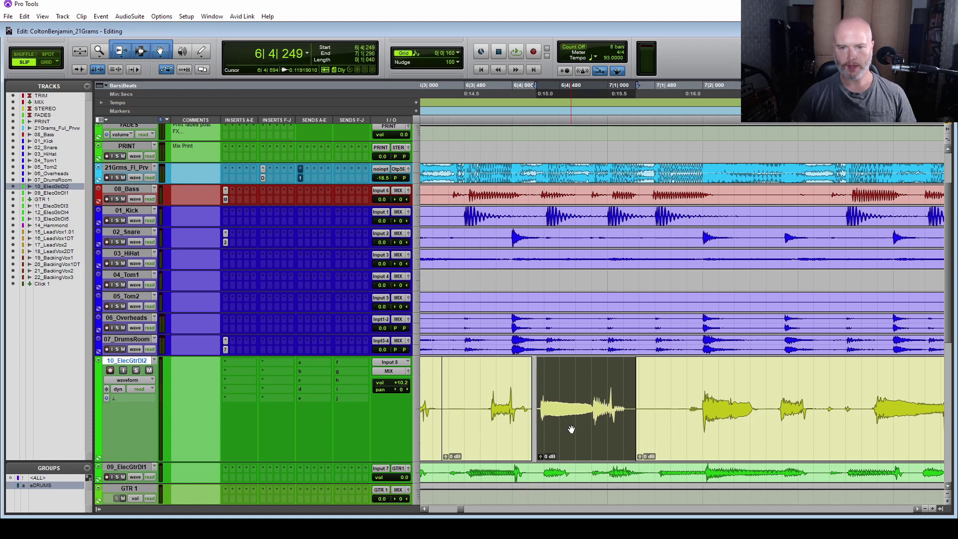
# Play back the guitar with bass and drums from 5|3|903 to audition the nudged clip after beat 6|4.
pyautogui.hotkey('ctrl', '[')
pyautogui.click(543, 408)
pyautogui.press('space')
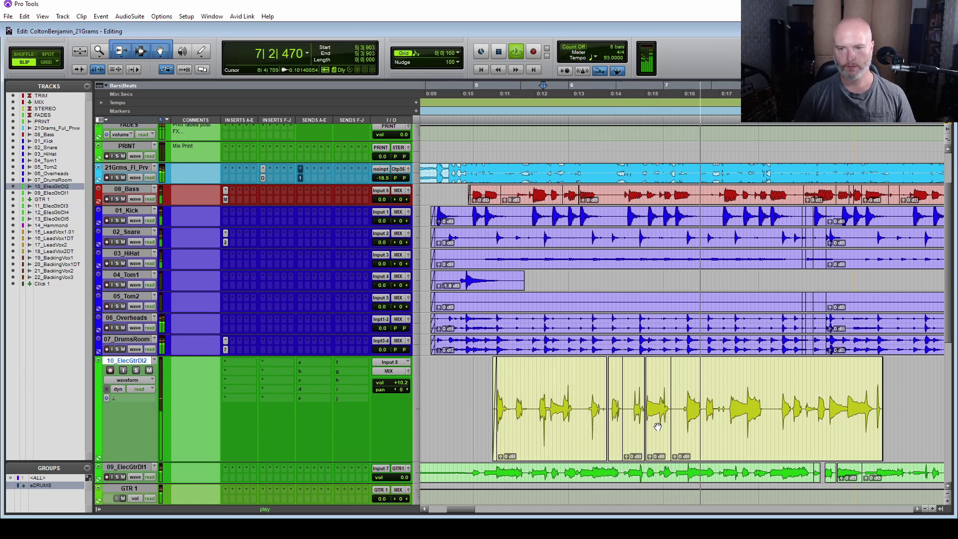
pyautogui.press('space')
# Examine the sustained guitar note around 7|4 against the bass and drums, playing briefly from 7|3|625.
pyautogui.click(728, 407)
pyautogui.press('t')
pyautogui.press('t')
pyautogui.hscroll(3, 784, 423)
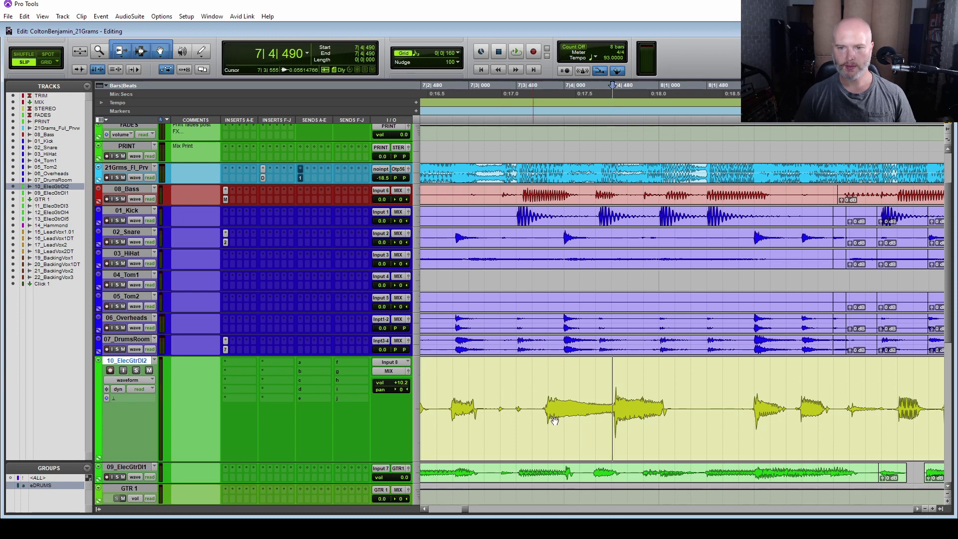
pyautogui.click(531, 378)
pyautogui.press('space')
pyautogui.press('space')
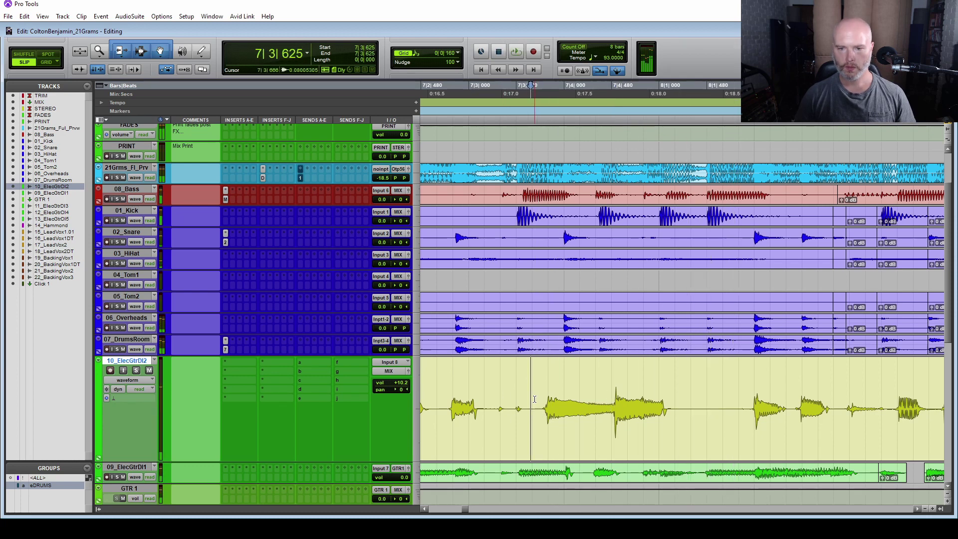
# Separate the sustained guitar notes around 7|4 into their own clip and nudge it to start at 7|3|686.
pyautogui.moveTo(534, 400); pyautogui.dragTo(675, 402)
pyautogui.press('b')
pyautogui.press('.')
pyautogui.press('.')
pyautogui.press('.')
pyautogui.press('.')
pyautogui.press('.')
pyautogui.press('.')
pyautogui.press('r')
pyautogui.press('r')
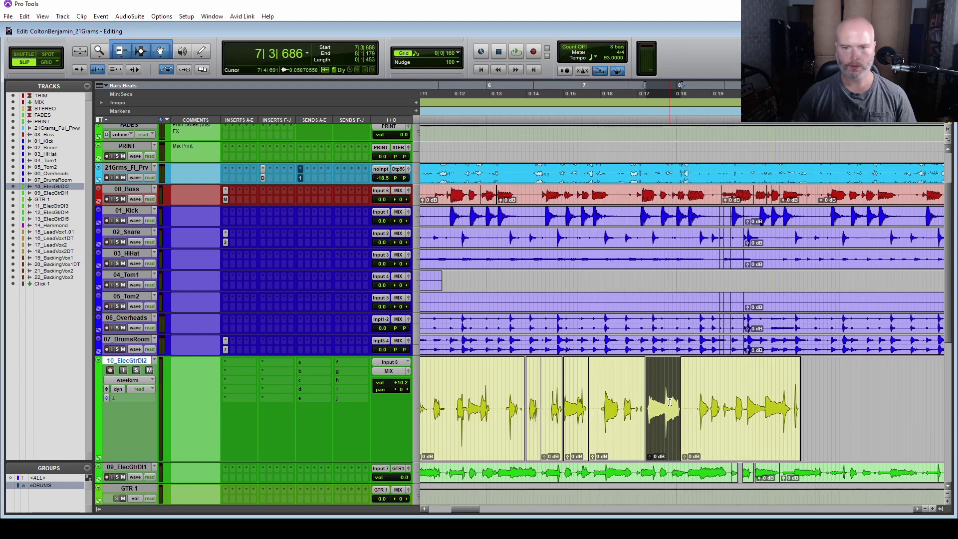
# Play back the guitar with bass and drums from 5|4|667 into bar 9 to check the nudged clips.
pyautogui.hotkey('ctrl', '[')
pyautogui.click(584, 389)
pyautogui.press('space')
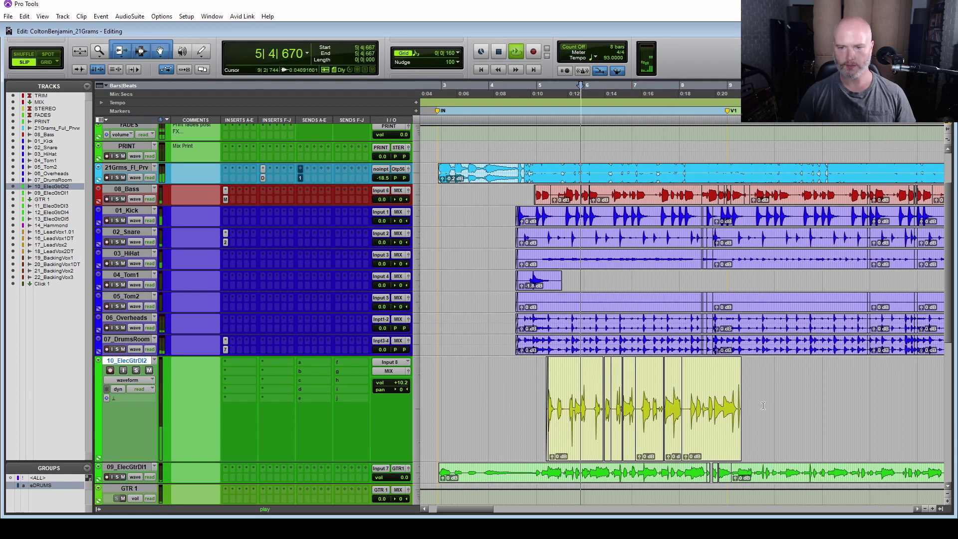
pyautogui.hotkey('ctrl', ']')
pyautogui.hotkey('ctrl', ']')
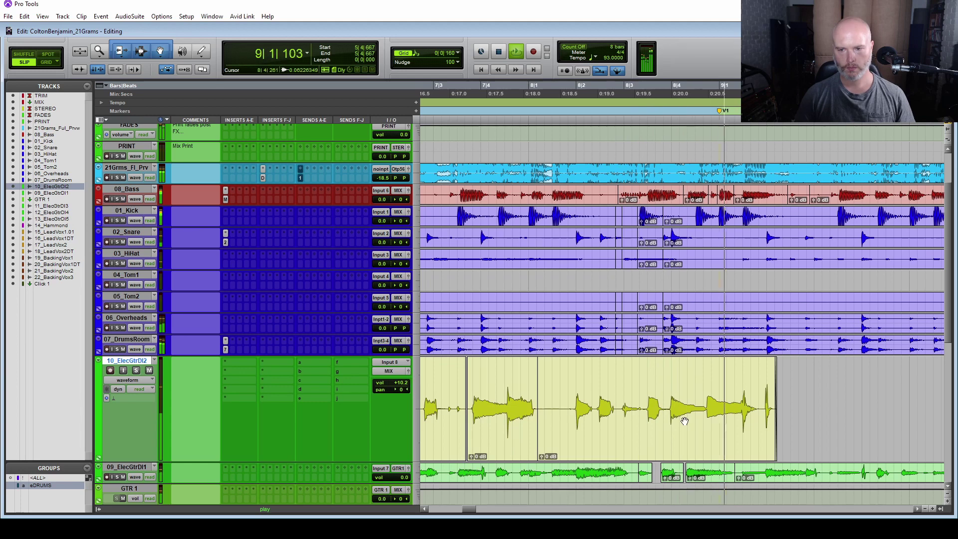
pyautogui.press('space')
# Inspect the guitar notes from bar 8 into bar 9 and play them back twice from 8|1|817 against the drums.
pyautogui.click(583, 407)
pyautogui.press('t')
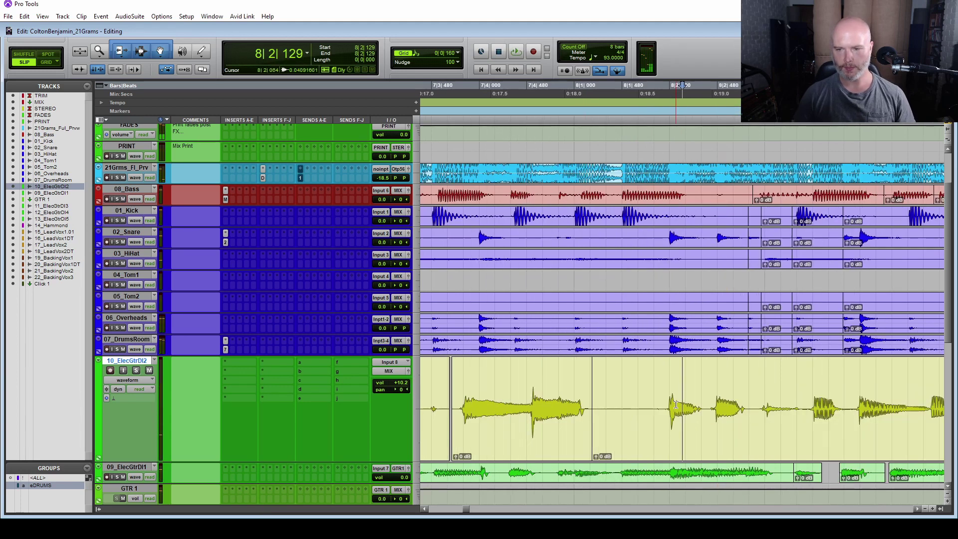
pyautogui.hscroll(2, 667, 430)
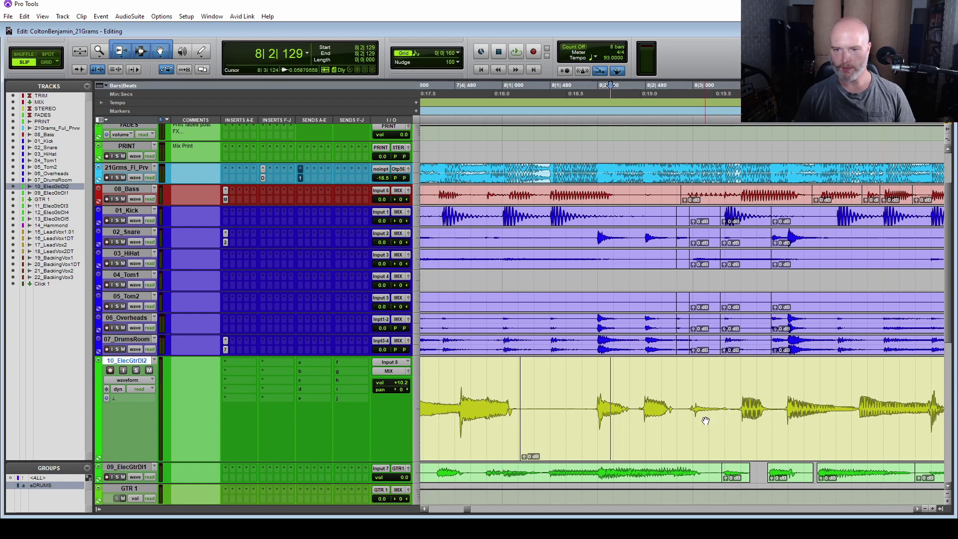
pyautogui.hscroll(2, 705, 421)
pyautogui.moveTo(785, 399); pyautogui.dragTo(823, 407)
pyautogui.click(840, 406)
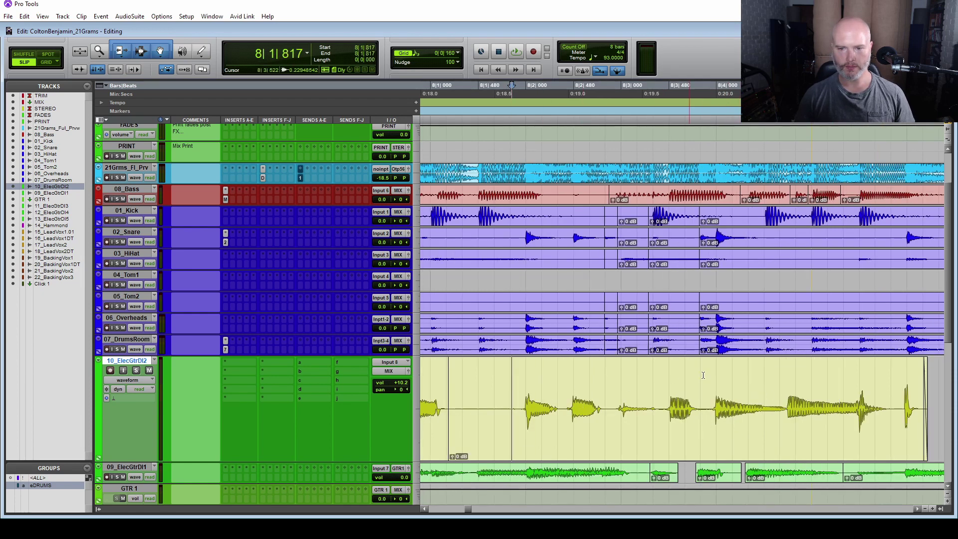
pyautogui.press('space')
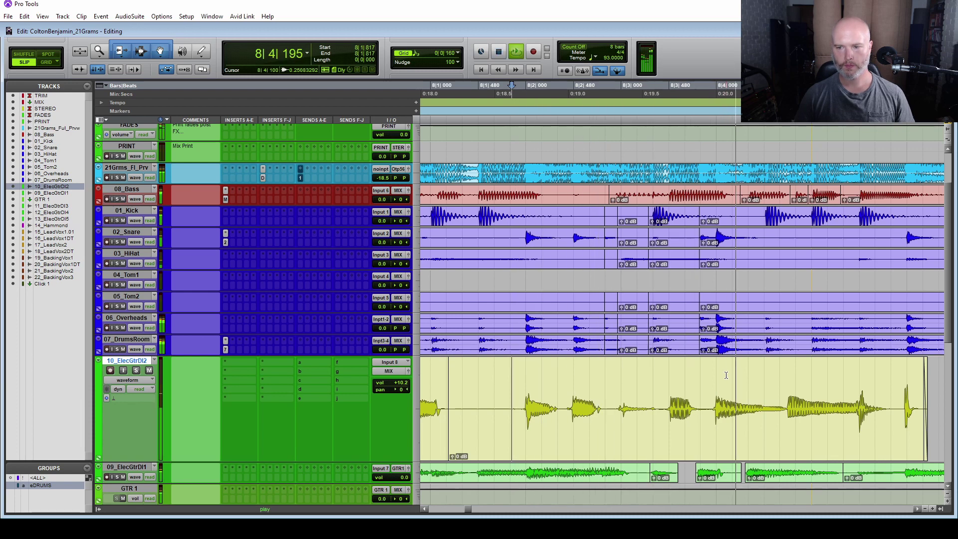
pyautogui.press('space')
pyautogui.press('space')
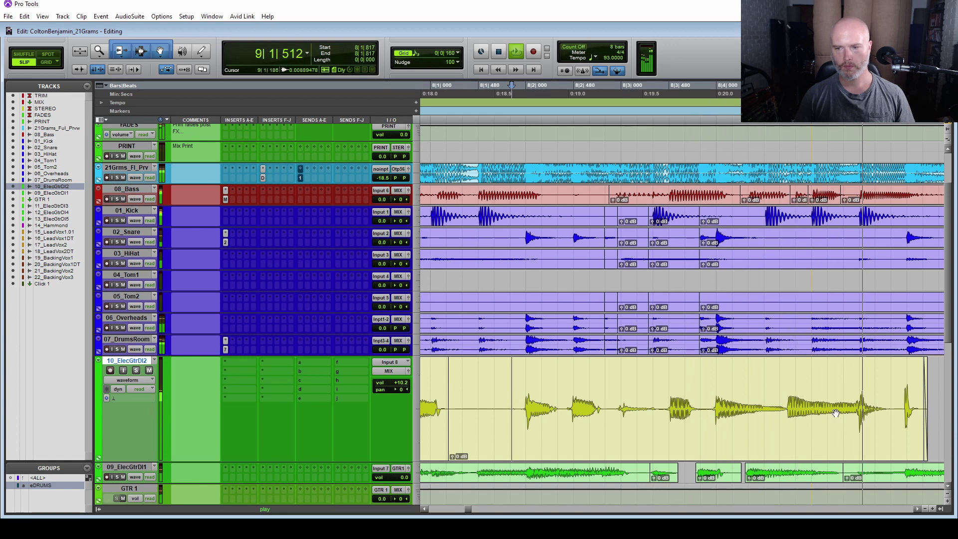
pyautogui.press('space')
# Try separating the sustained guitar note at 8|4|693, nudging it to start at 8|4|629 and extending its end to the following clip.
pyautogui.moveTo(781, 403); pyautogui.dragTo(845, 411)
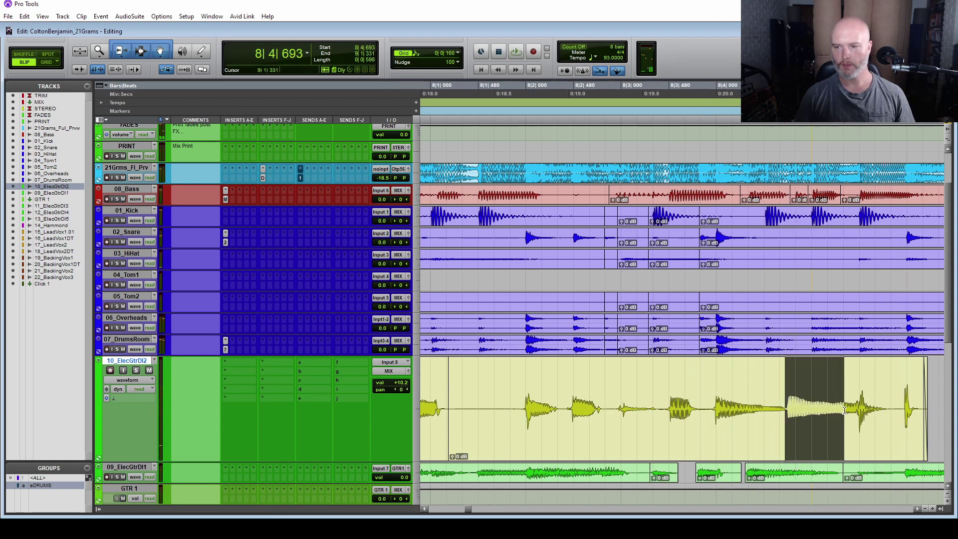
pyautogui.press('shift+KP_Subtract')
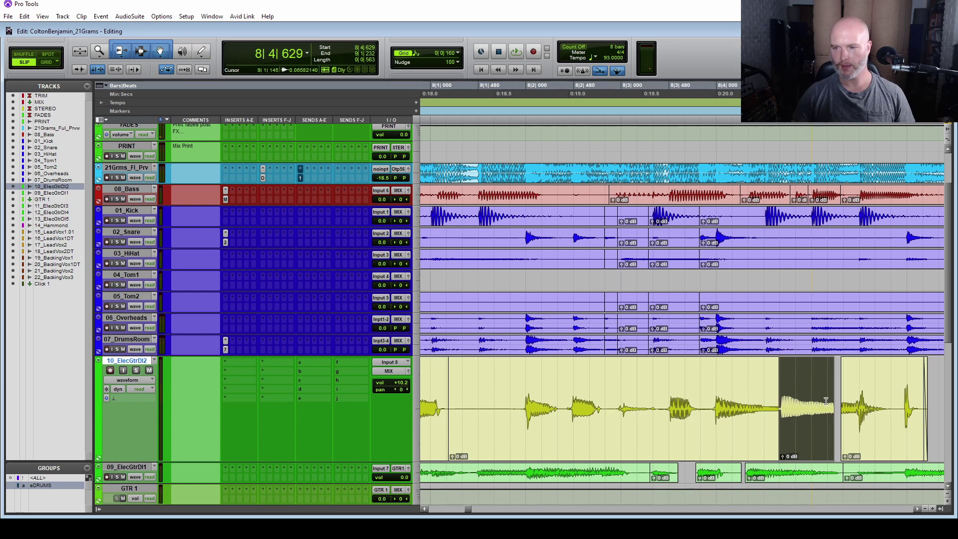
pyautogui.moveTo(831, 404); pyautogui.dragTo(854, 405)
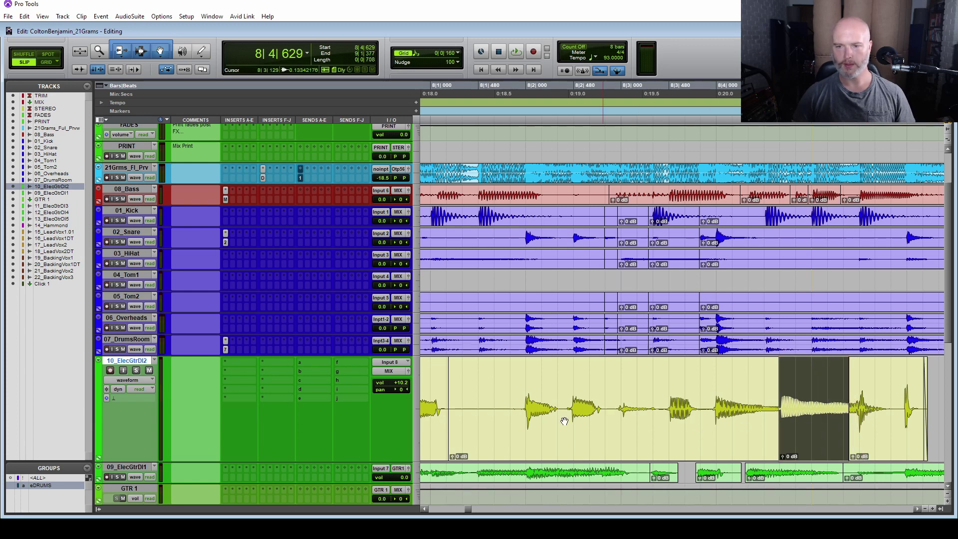
# Play back the moved note from 8|1|566, then undo its separation, nudge and end extension.
pyautogui.click(487, 391)
pyautogui.press('space')
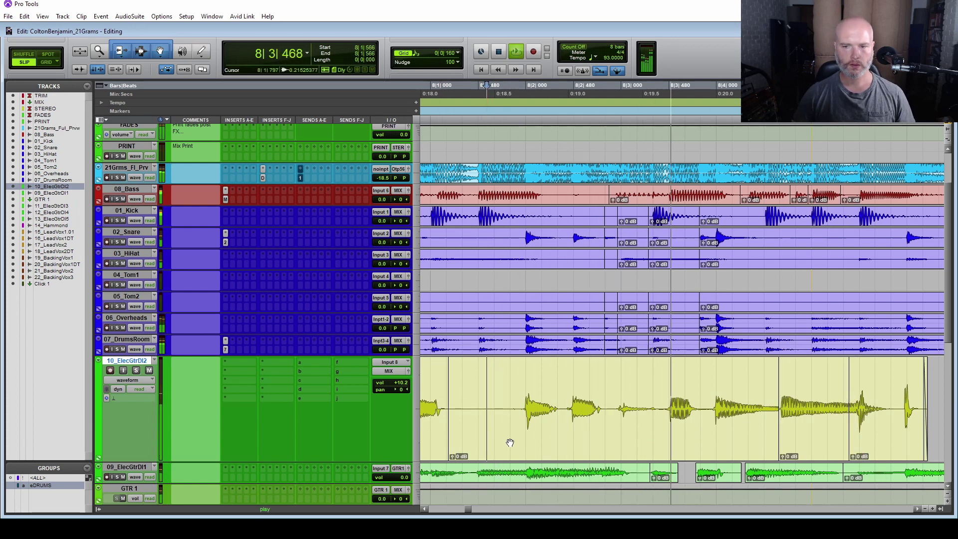
pyautogui.press('space')
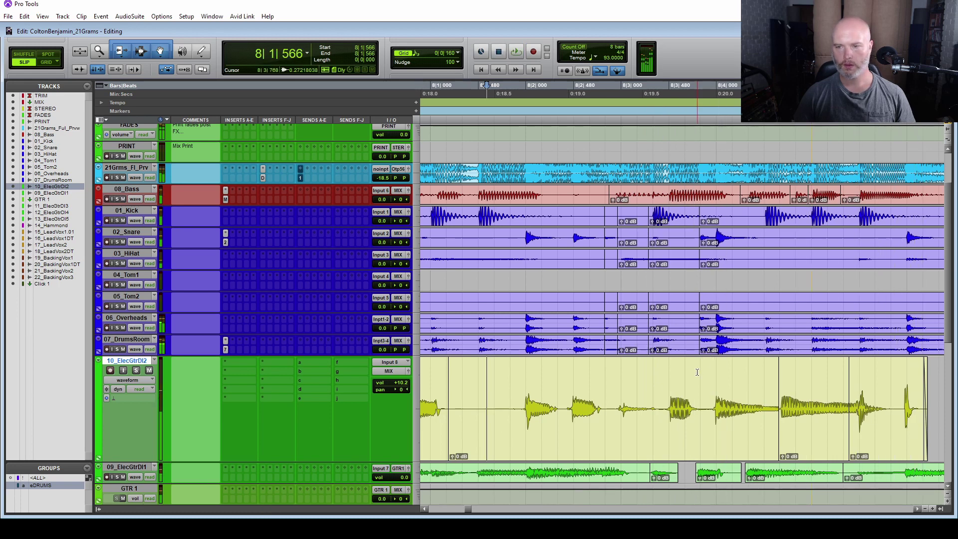
pyautogui.hotkey('ctrl', 'z')
pyautogui.hotkey('ctrl', 'z')
# Play back the restored guitar notes in bar 8 from 8|1|888.
pyautogui.moveTo(779, 396)
pyautogui.mouseDown()
pyautogui.moveTo(849, 404)
pyautogui.moveTo(775, 397)
pyautogui.mouseUp()
pyautogui.click(520, 398)
pyautogui.press('space')
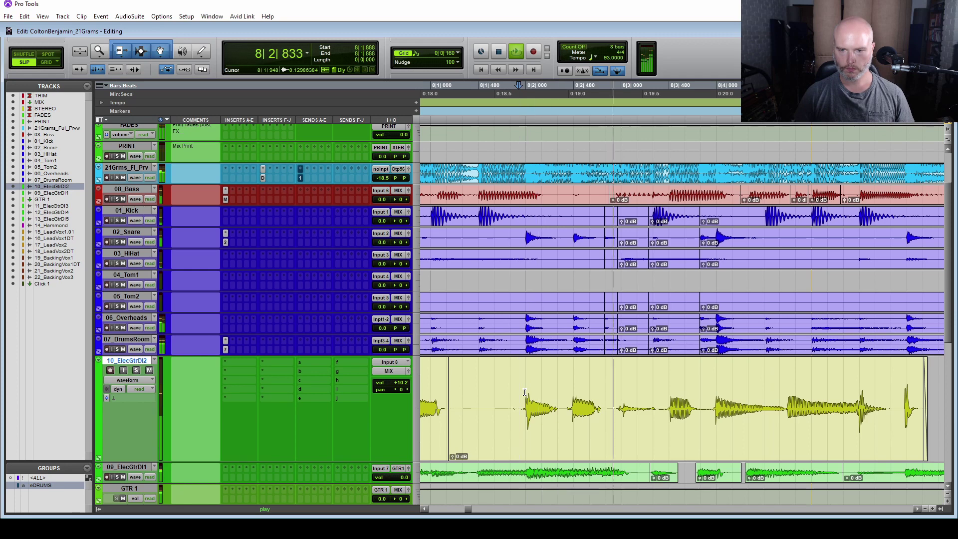
pyautogui.press('space')
# Shift the audio of the last guitar clip slightly later, ending it at 9|2|229, and play it back from 8|1|179.
pyautogui.click(605, 444)
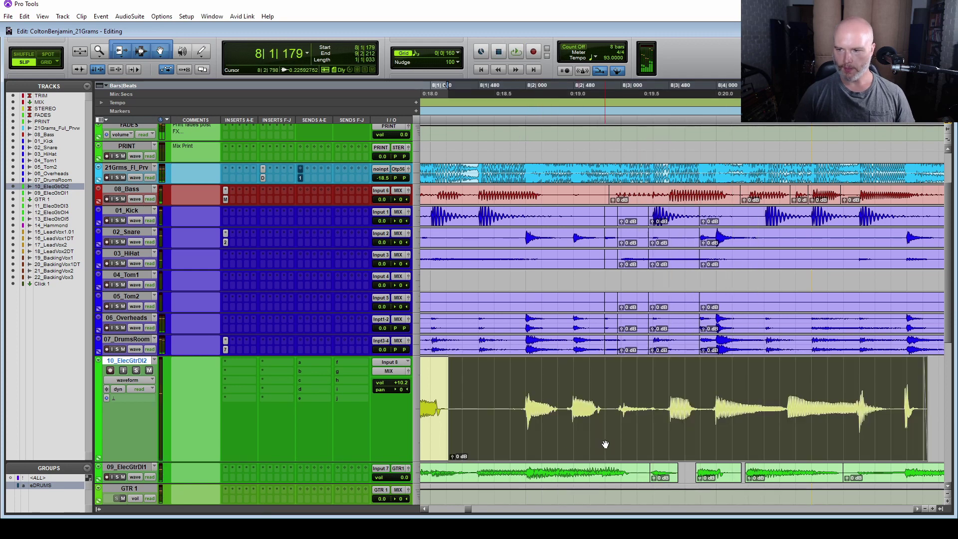
pyautogui.moveTo(605, 444); pyautogui.dragTo(607, 445)
pyautogui.press('space')
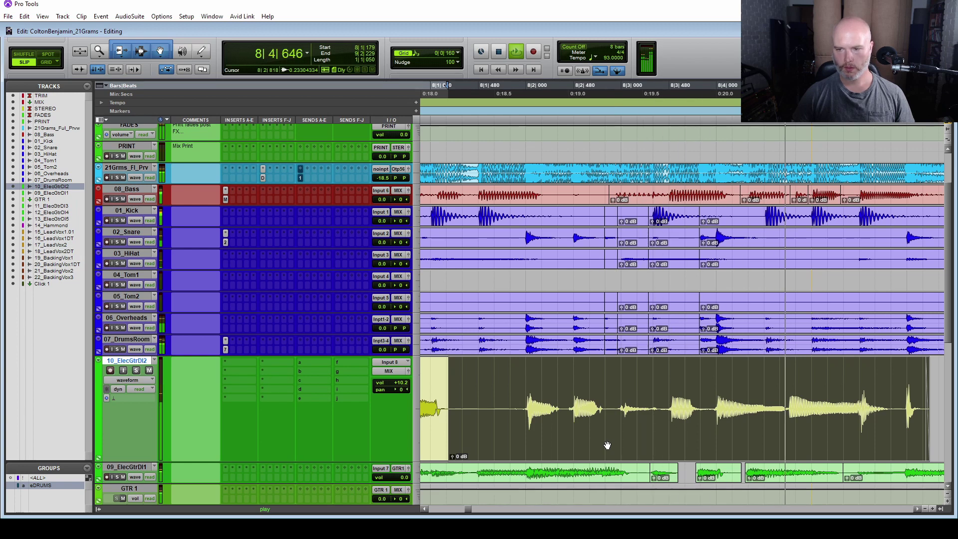
pyautogui.press('space')
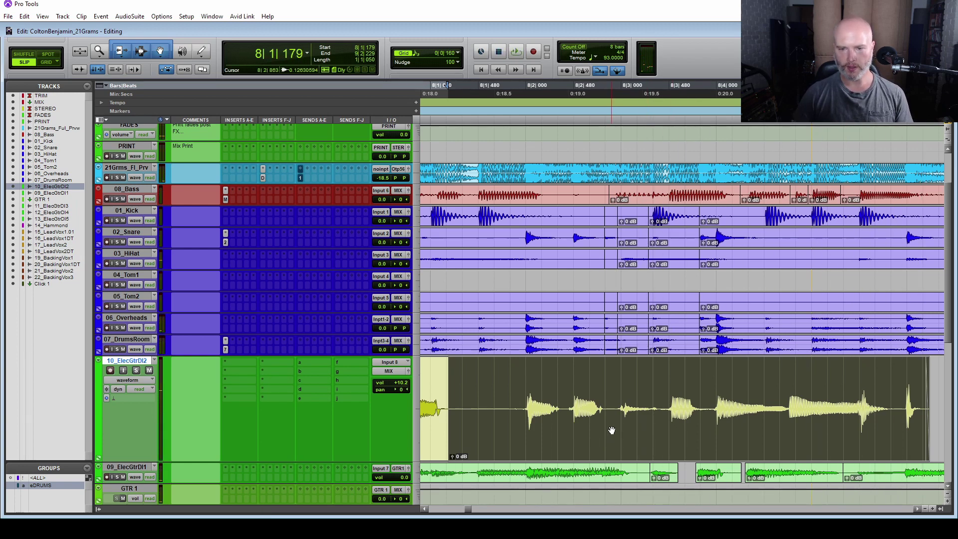
# Select all the 10_ElecGtrDI2 clips from 5|1|782 to 9|2|229 and play them back from the first clip.
pyautogui.press('r')
pyautogui.hscroll(-5, 563, 410)
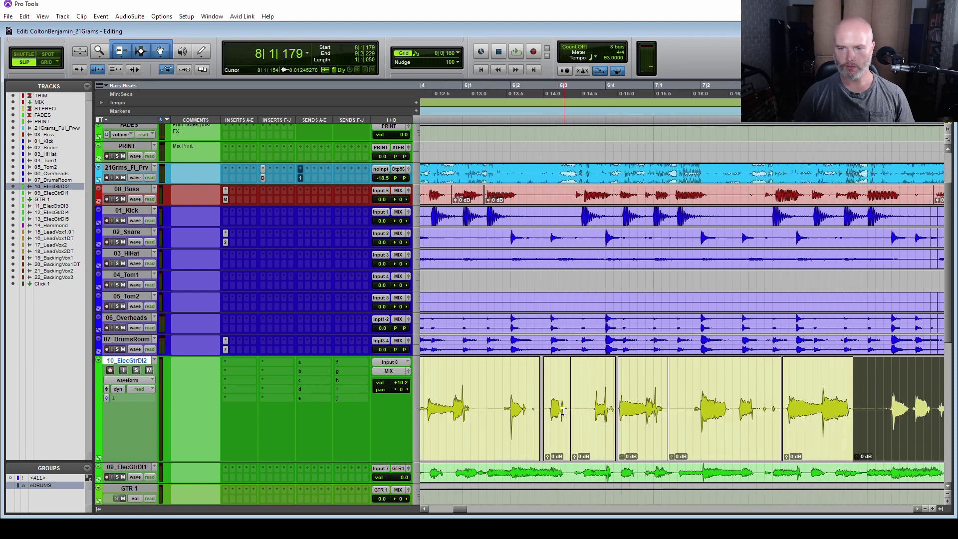
pyautogui.press('r')
pyautogui.keyDown('shift'); pyautogui.click(563, 422); pyautogui.keyUp('shift')
pyautogui.press('space')
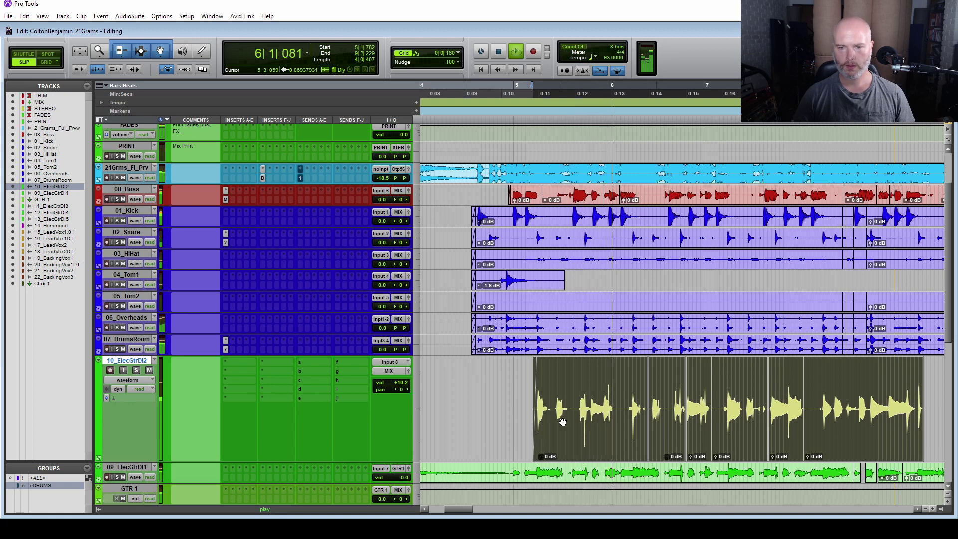
pyautogui.press('space')
# Play back the edited guitar part with bass and drums from the beginning of bar 5, just before the first clip.
pyautogui.click(599, 446)
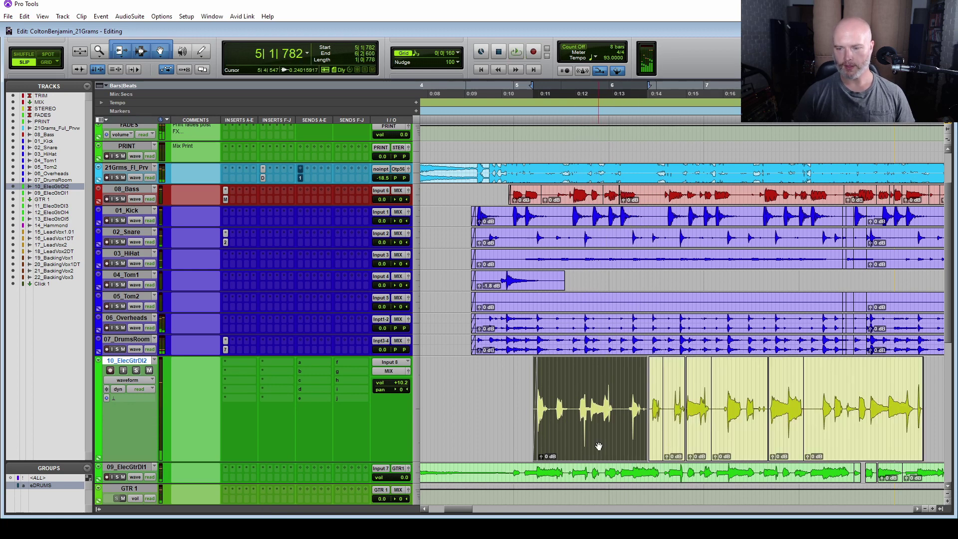
pyautogui.click(514, 394)
pyautogui.press('space')
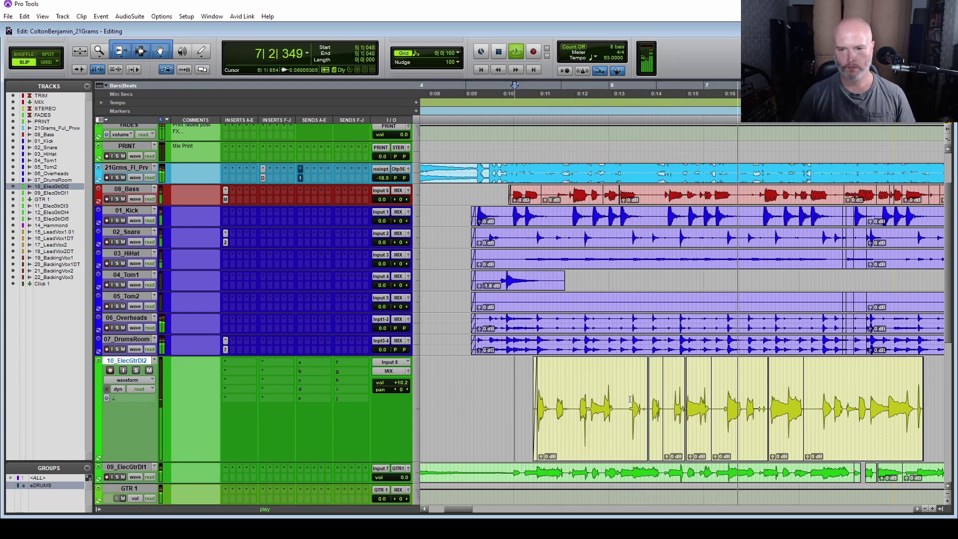
pyautogui.press('space')
# Highlight the short guitar clip starting at 6|3|254, then play back the part from 5|4|949 into bar 7.
pyautogui.click(667, 444)
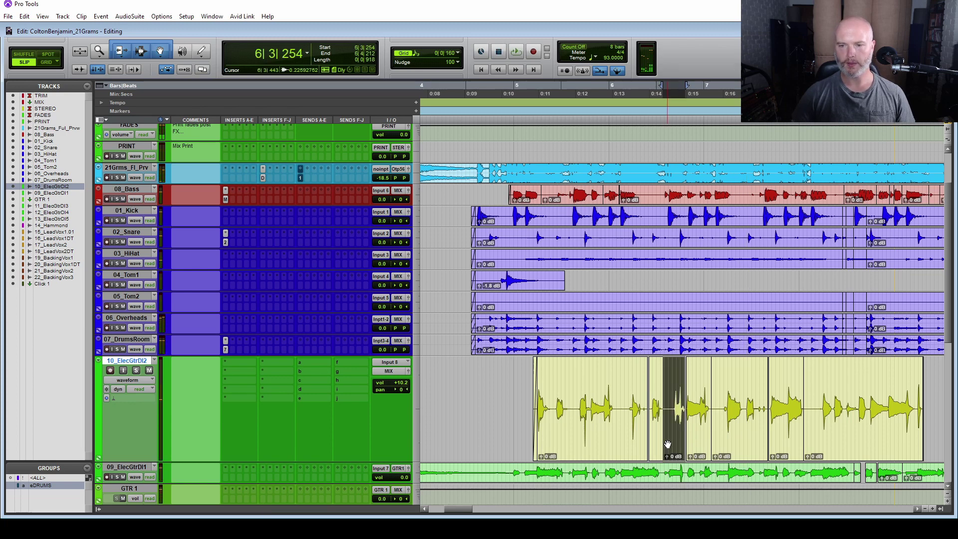
pyautogui.click(611, 394)
pyautogui.press('space')
pyautogui.hscroll(3, 583, 417)
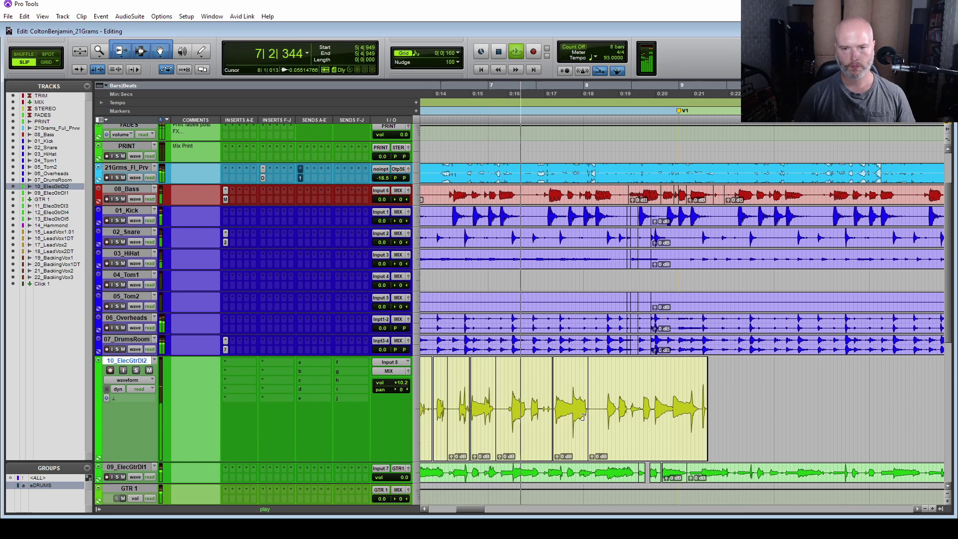
pyautogui.press('space')
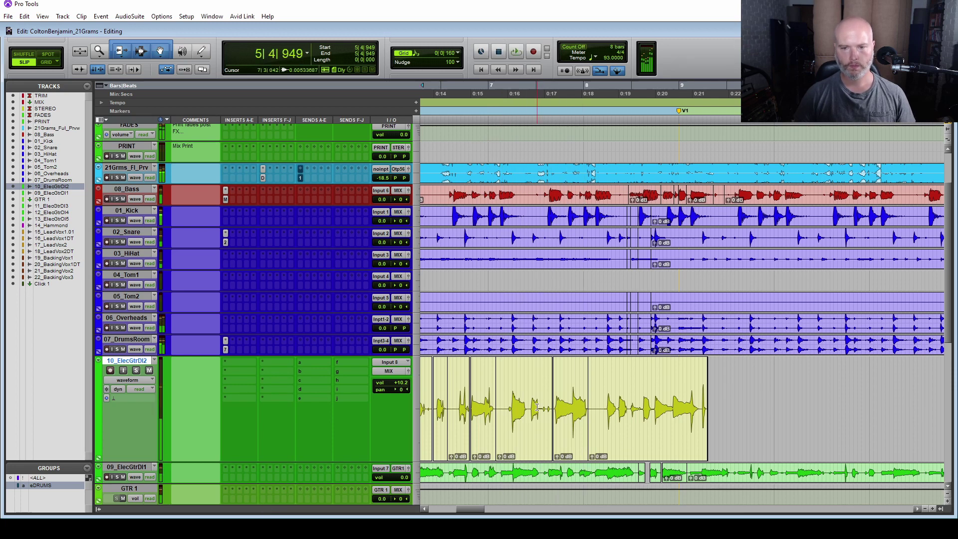
# Separate the guitar note after 7|2|710 into its own clip and nudge it later to start at 7|2|744.
pyautogui.press('t')
pyautogui.press('t')
pyautogui.hscroll(2, 648, 406)
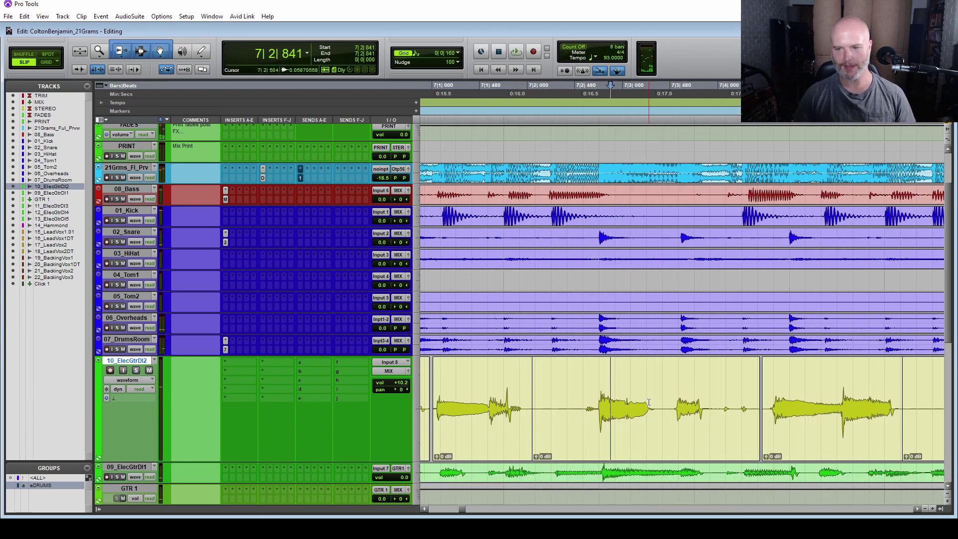
pyautogui.moveTo(525, 395); pyautogui.dragTo(574, 405)
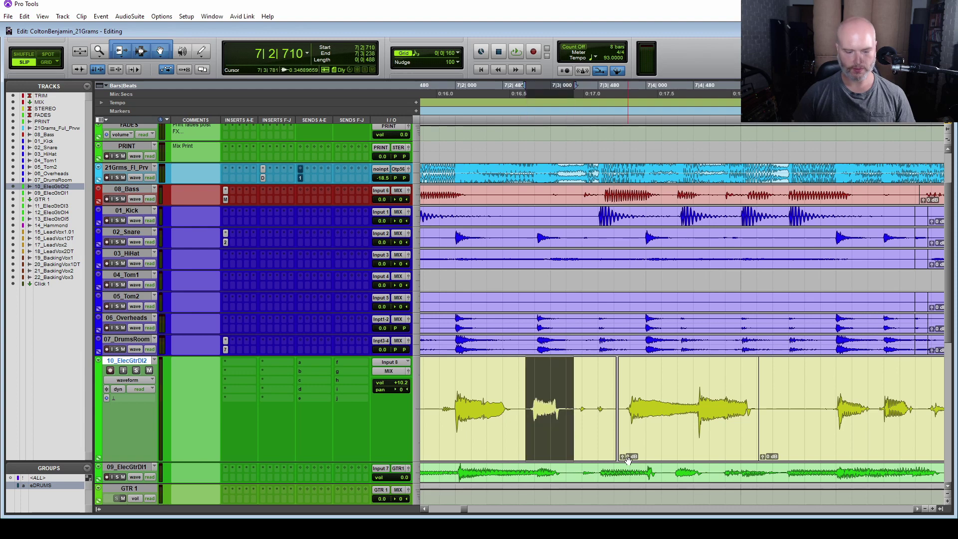
pyautogui.hotkey('ctrl', 'e')
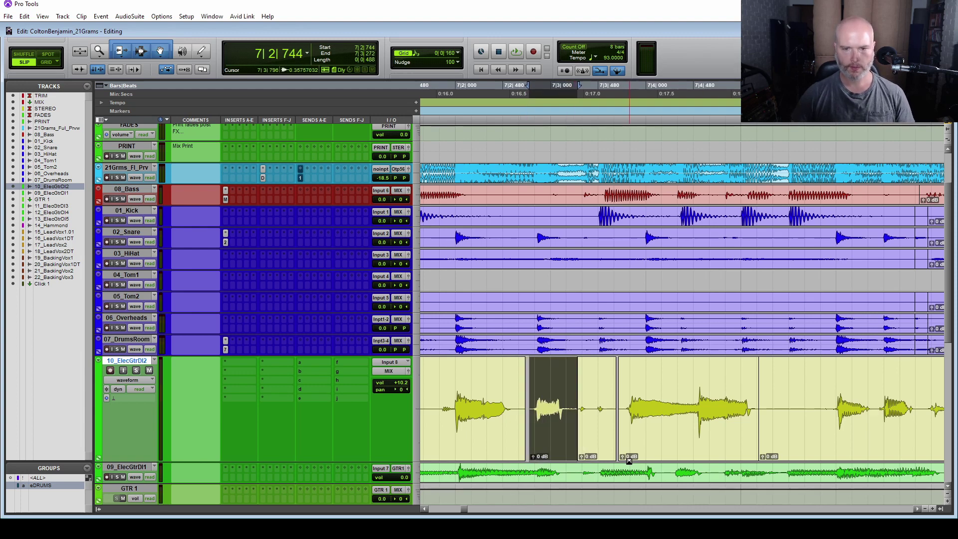
# Play back the guitar part with bass and drums from 5|4|748 into bar 9.
pyautogui.hotkey('ctrl', '[')
pyautogui.hotkey('ctrl', '[')
pyautogui.click(501, 394)
pyautogui.press('space')
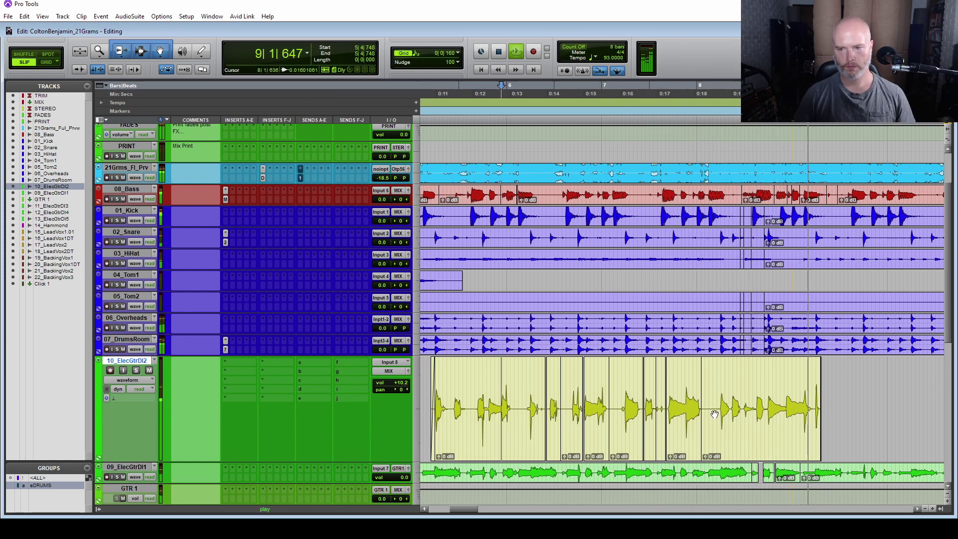
pyautogui.press('space')
# Separate the guitar note spanning 8|3|476 to 8|3|828 and nudge it earlier to start at 8|3|436.
pyautogui.click(747, 402)
pyautogui.press('t')
pyautogui.press('t')
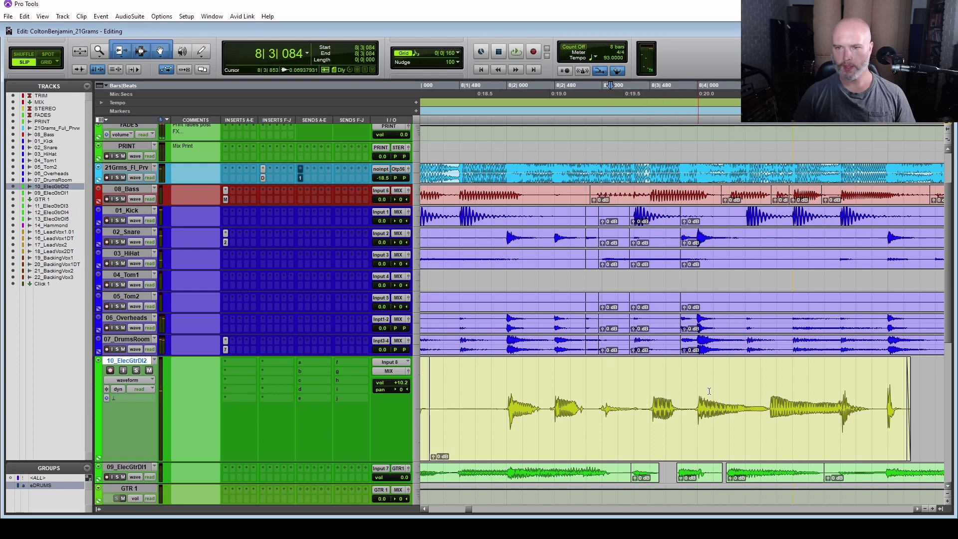
pyautogui.moveTo(649, 395); pyautogui.dragTo(683, 394)
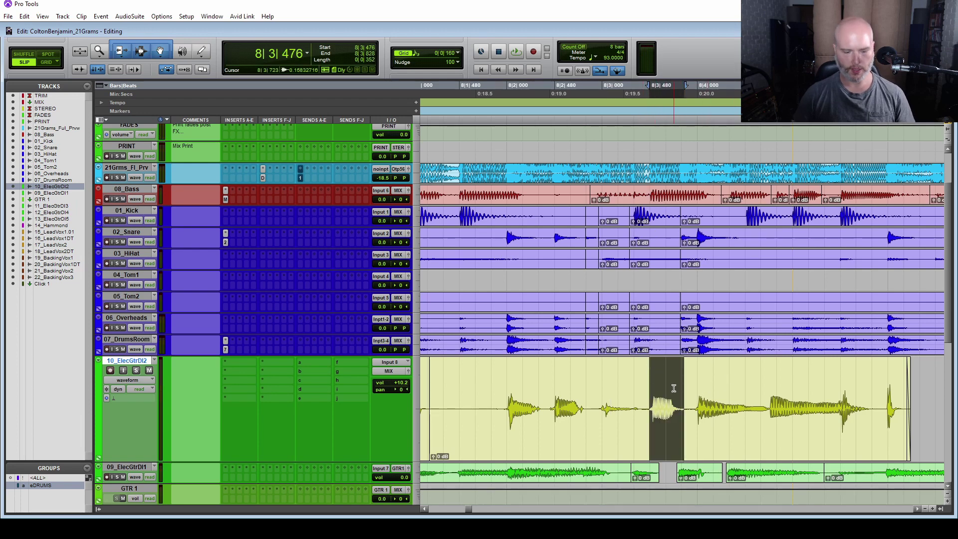
pyautogui.press(',')
pyautogui.press(',')
pyautogui.press(',')
pyautogui.press(',')
pyautogui.press(',')
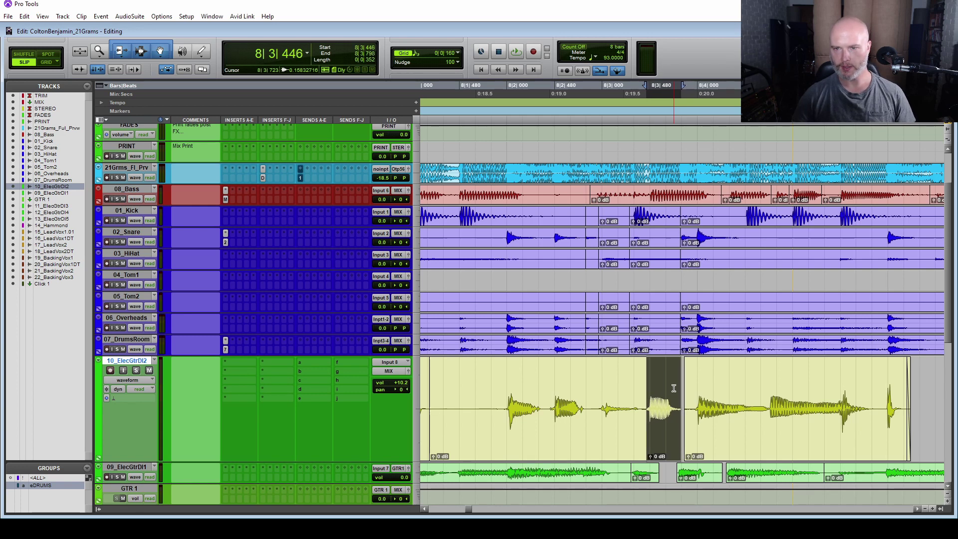
# Mark the bass note's attack at 8|3|496 for comparison, then play back the part twice from 8|1|556.
pyautogui.click(652, 194)
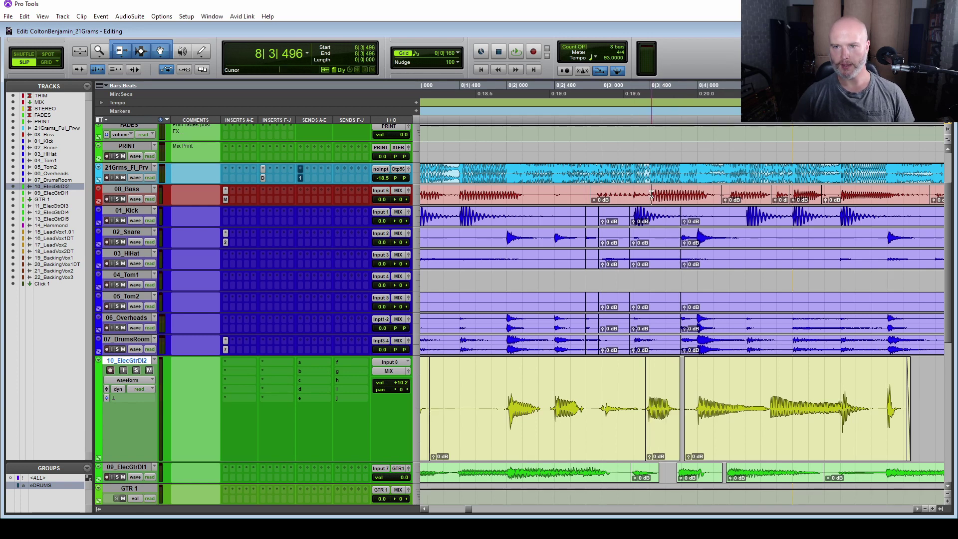
pyautogui.click(468, 382)
pyautogui.press('space')
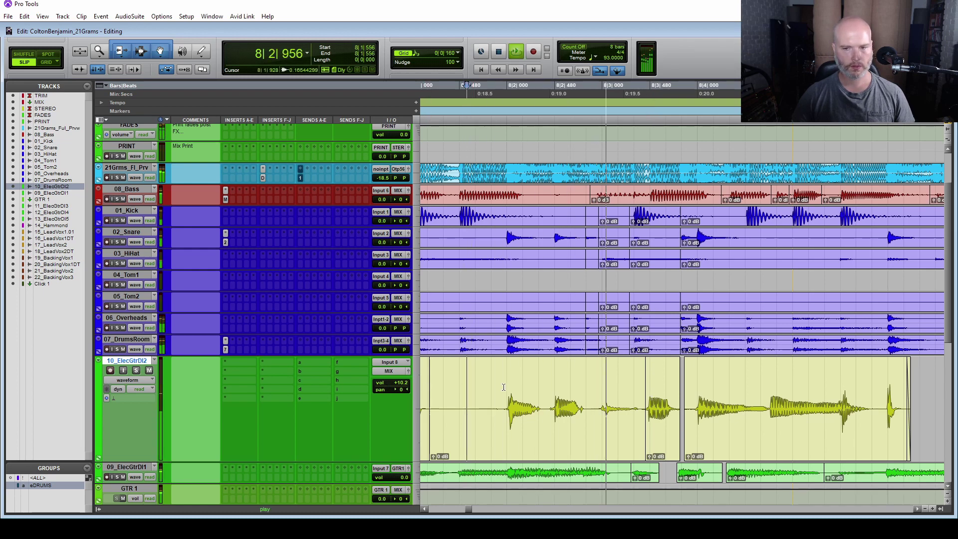
pyautogui.press('space')
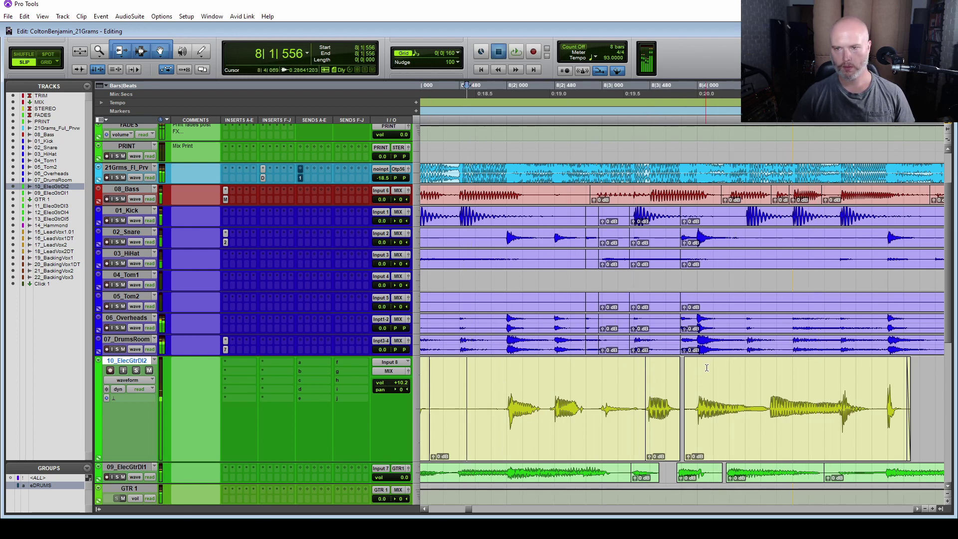
pyautogui.press('space')
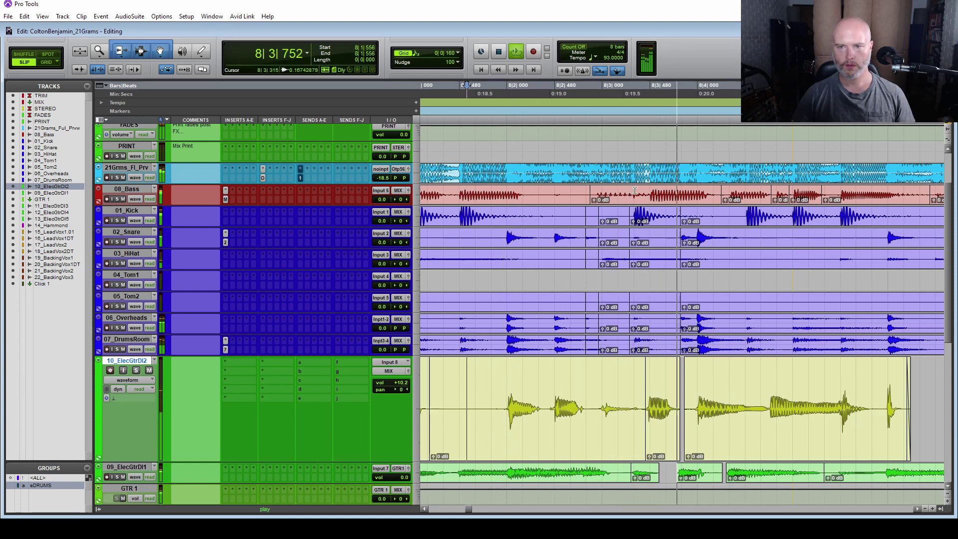
pyautogui.press('space')
# Nudge the last guitar clip earlier to start at 8|3|815 and play back the passage leading into it.
pyautogui.click(691, 439)
pyautogui.press(',')
pyautogui.press(',')
pyautogui.press(',')
pyautogui.press(',')
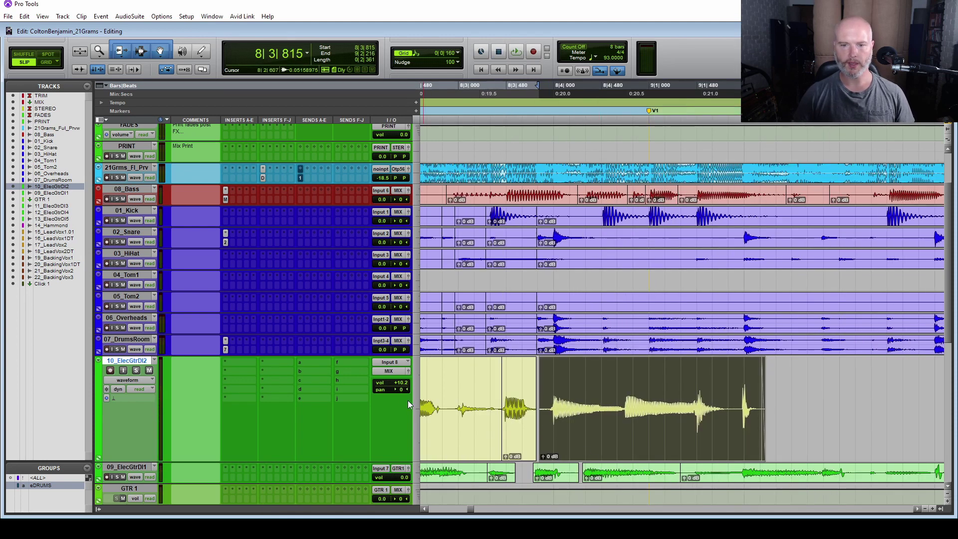
pyautogui.click(444, 400)
pyautogui.press('space')
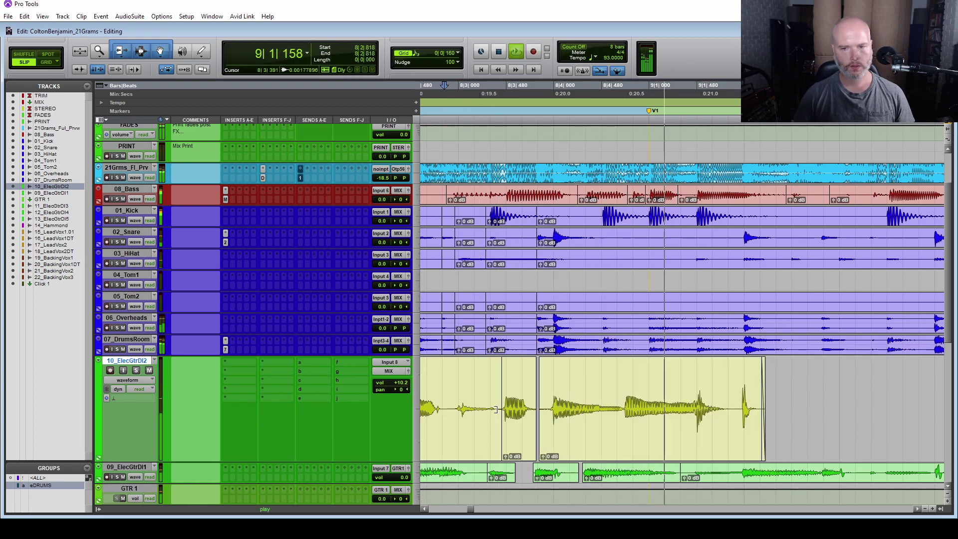
pyautogui.press('space')
# Split the last guitar clip before its second note at 8|4|678 and move the first piece to start at 8|3|835.
pyautogui.click(551, 415)
pyautogui.click(621, 403)
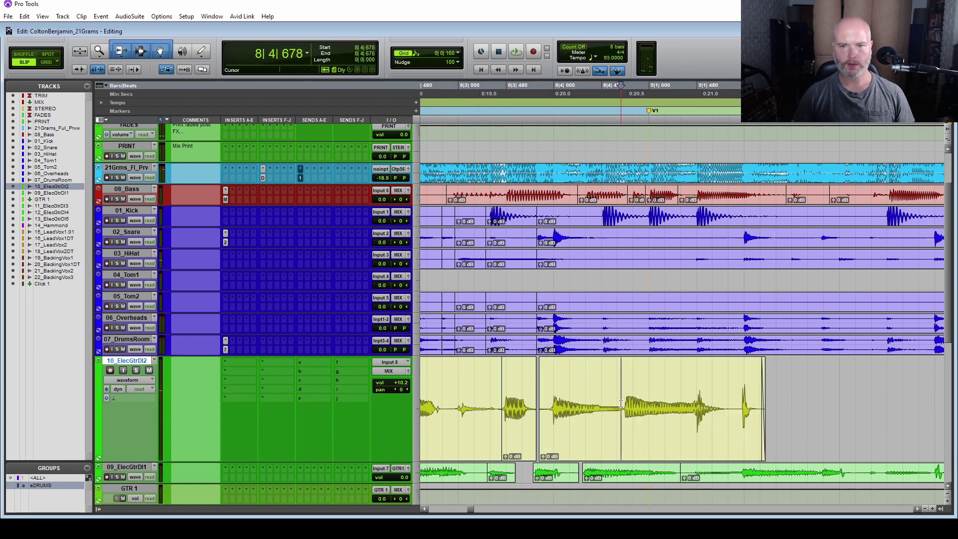
pyautogui.click(560, 436)
pyautogui.moveTo(560, 435); pyautogui.dragTo(561, 436)
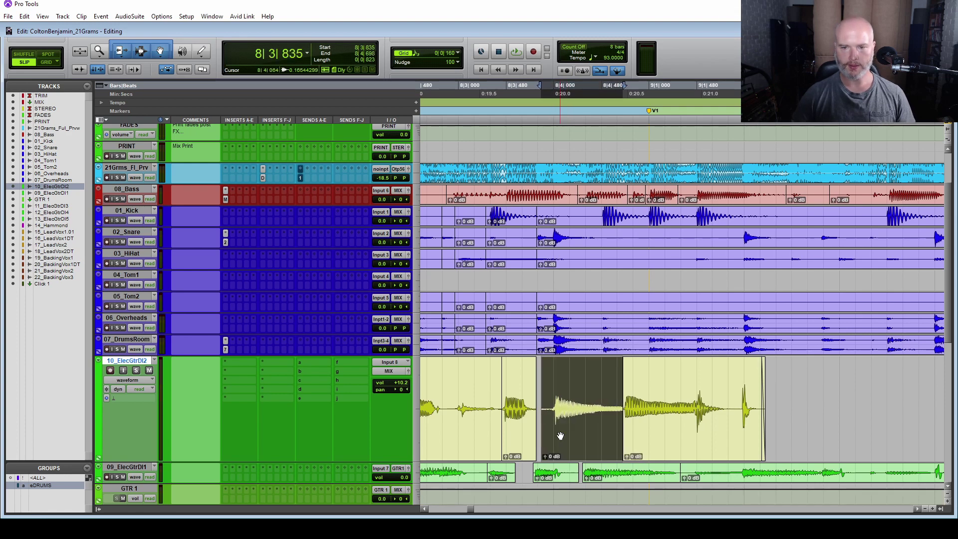
# Play back the split guitar clips with bass and drums from 8|2|788.
pyautogui.click(441, 385)
pyautogui.press('space')
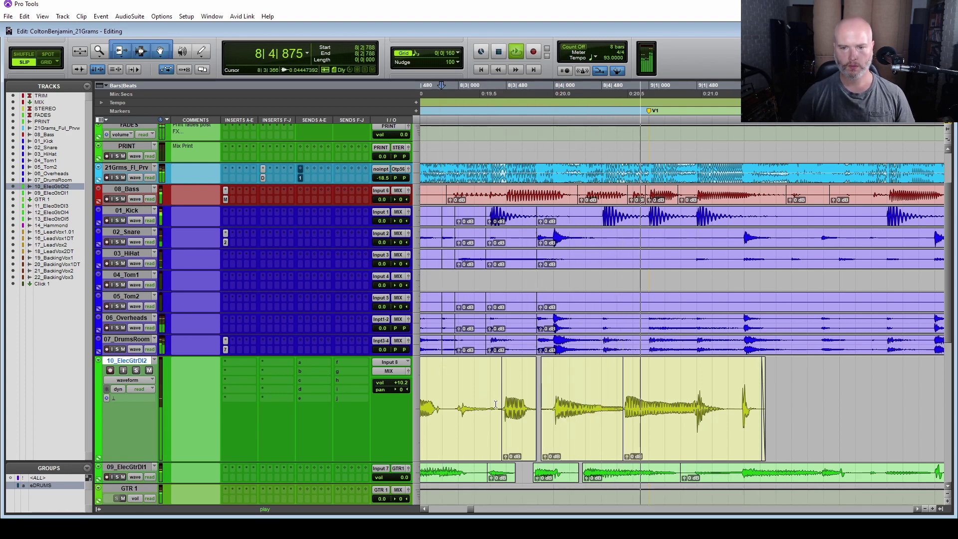
pyautogui.press('space')
# Nudge the second-to-last guitar clip earlier during playback so that it starts at 8|3|805.
pyautogui.click(577, 425)
pyautogui.press('space')
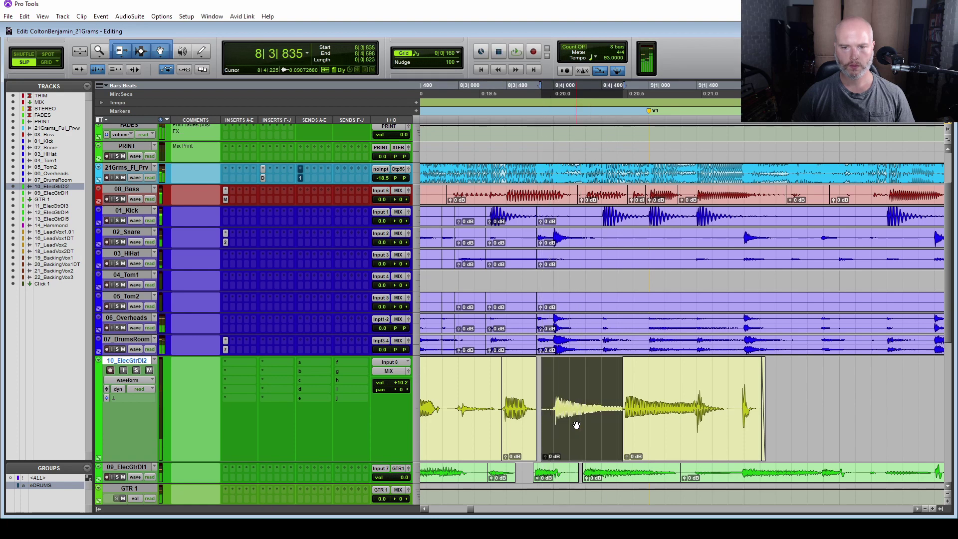
pyautogui.press('space')
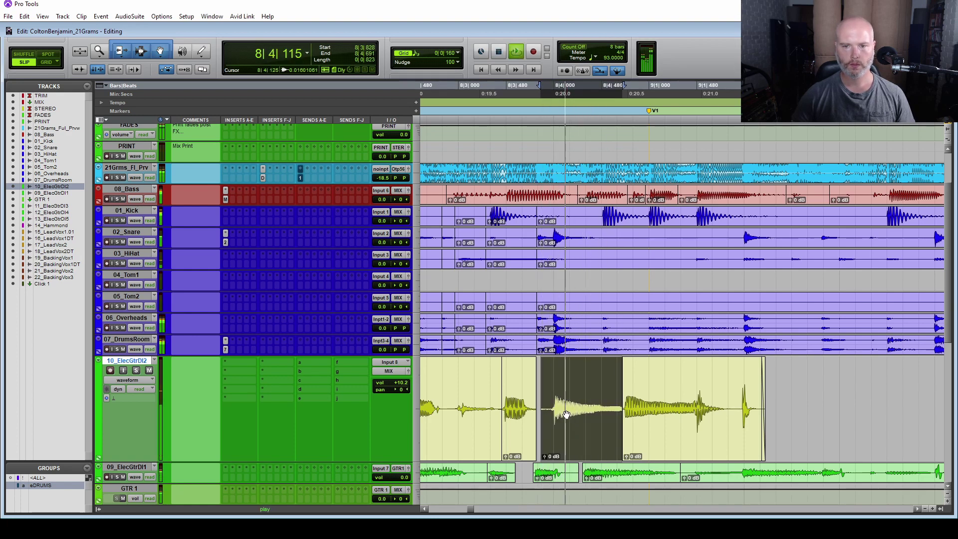
pyautogui.press(',')
pyautogui.press(',')
pyautogui.press(',')
pyautogui.press(',')
pyautogui.press(',')
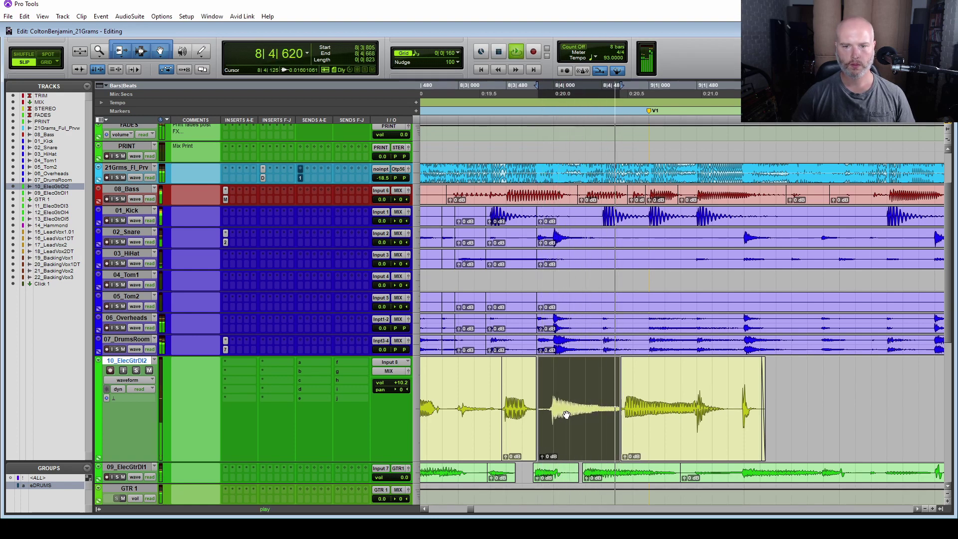
# Play back the end of the guitar part twice from 8|2|617.
pyautogui.click(436, 377)
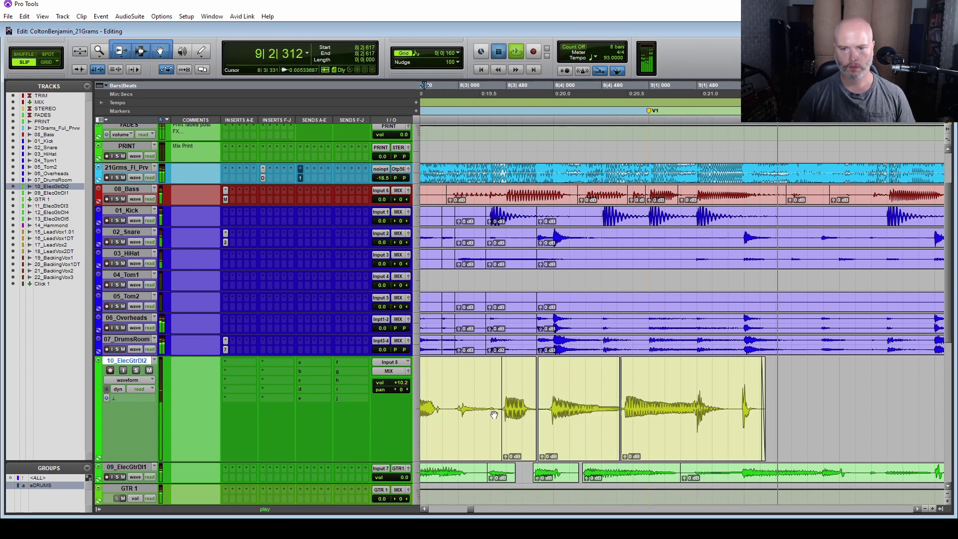
pyautogui.press('space')
pyautogui.press('space')
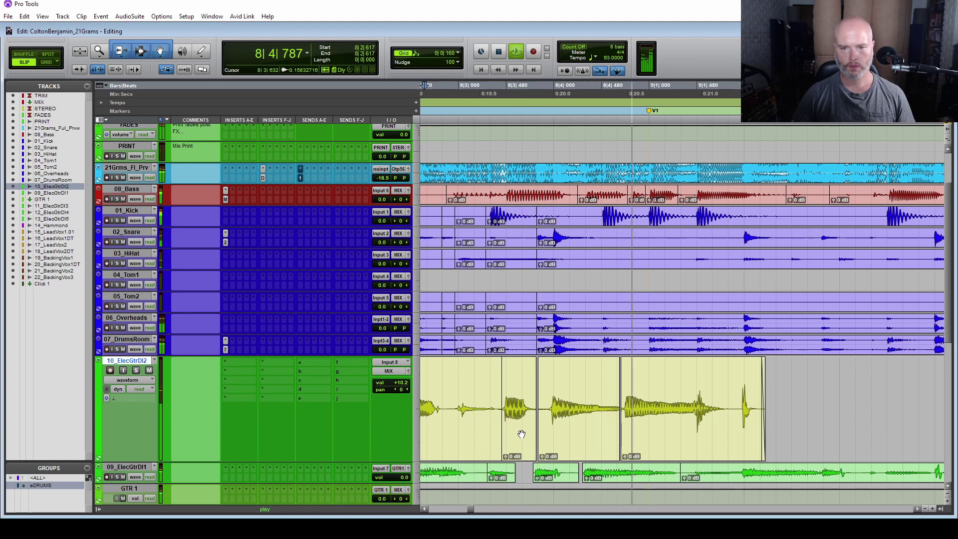
pyautogui.press('space')
# Play back the whole edited guitar part from 4|4|887 and select all of its clips during playback.
pyautogui.hscroll(-2, 566, 442)
pyautogui.scroll(-2, 544, 439)
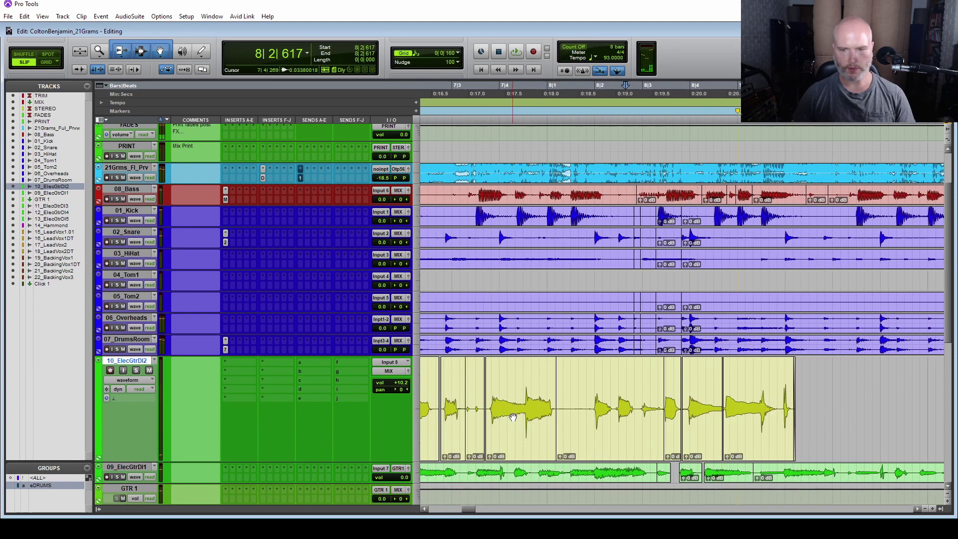
pyautogui.hscroll(-2, 518, 433)
pyautogui.press('space')
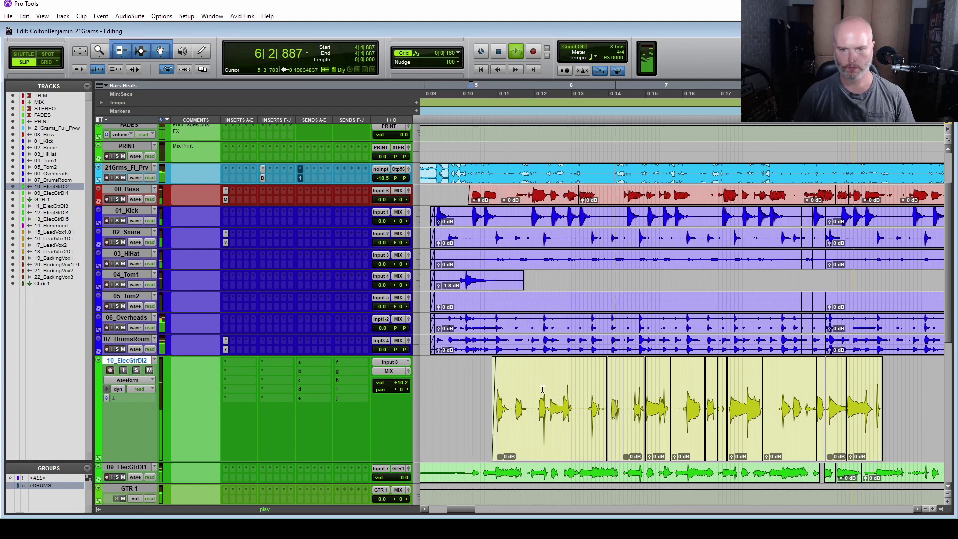
pyautogui.tripleClick(559, 400)
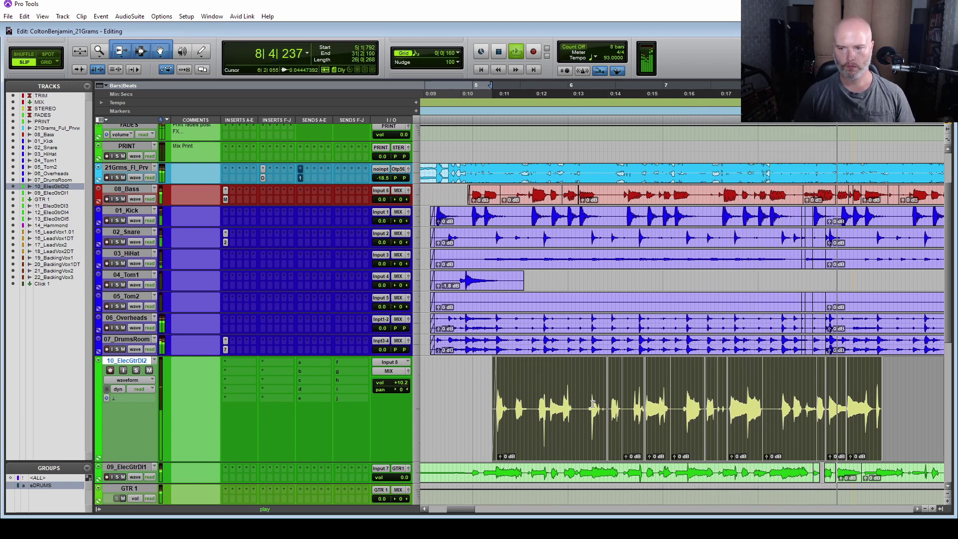
pyautogui.press('space')
# Extend the first guitar clip over all the edited clips and play the unedited performance from the start of bar 5 for comparison.
pyautogui.moveTo(606, 404); pyautogui.dragTo(890, 398)
pyautogui.click(474, 397)
pyautogui.press('space')
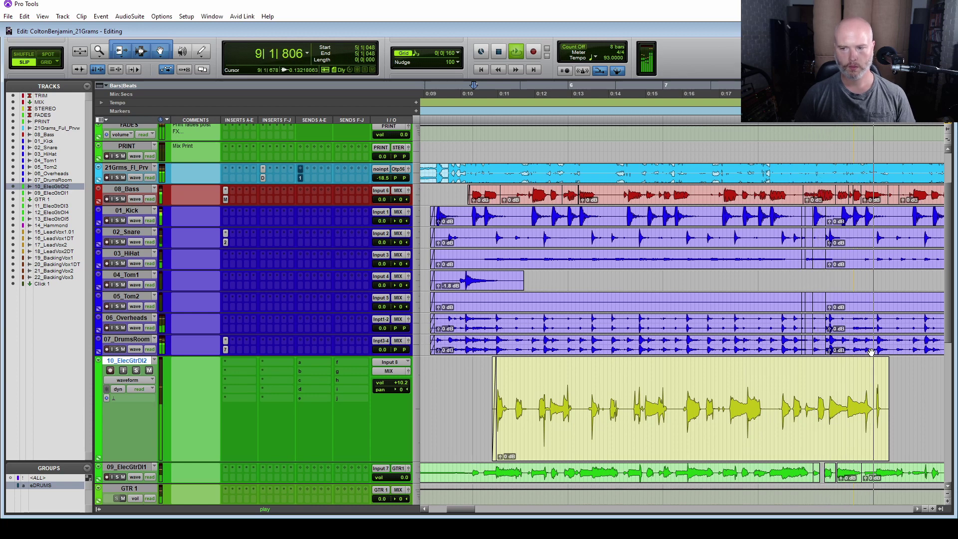
pyautogui.press('space')
pyautogui.hotkey('ctrl', 'z')
# Play back the edited guitar part from 5|1|329 into bar 9, and replay its ending from 8|1|737.
pyautogui.click(481, 386)
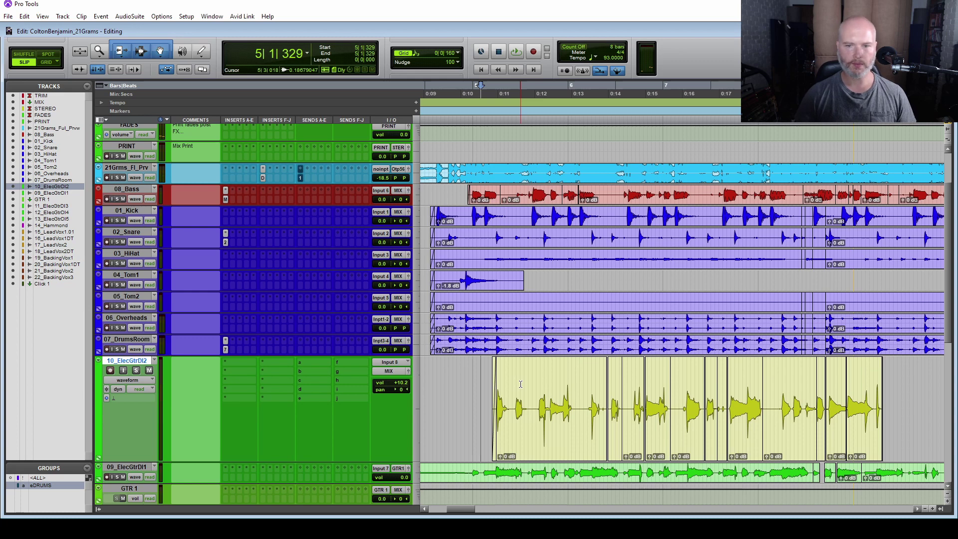
pyautogui.press('space')
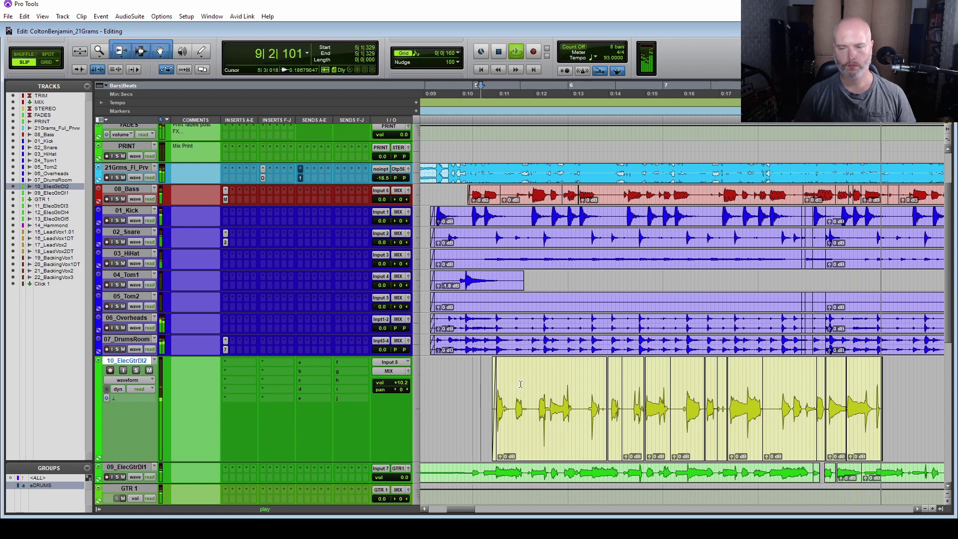
pyautogui.press('space')
pyautogui.click(777, 390)
pyautogui.press('space')
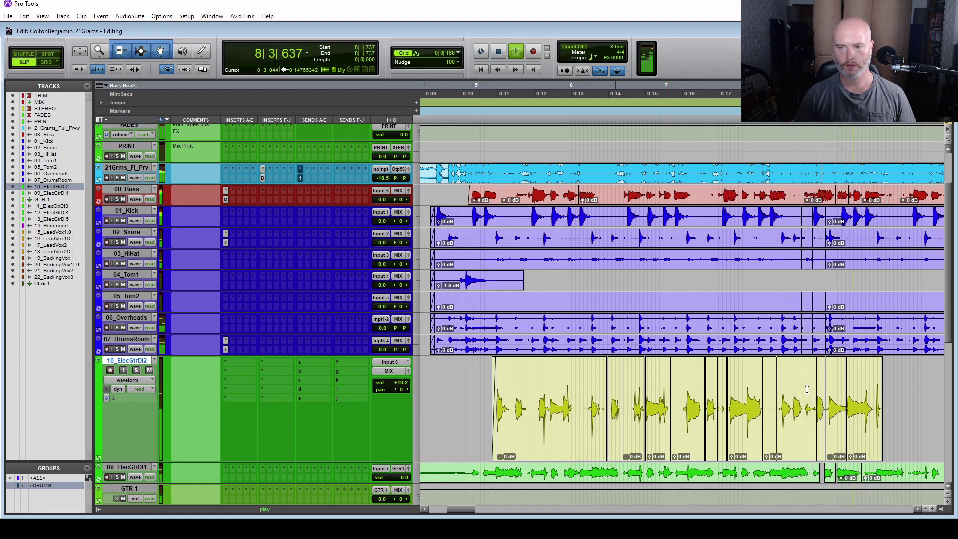
pyautogui.press('space')
# Try removing the faint guitar audio just before the clip starting at 8|3|436 and play the result from 8|1|717.
pyautogui.moveTo(813, 401); pyautogui.dragTo(802, 401)
pyautogui.click(776, 399)
pyautogui.press('space')
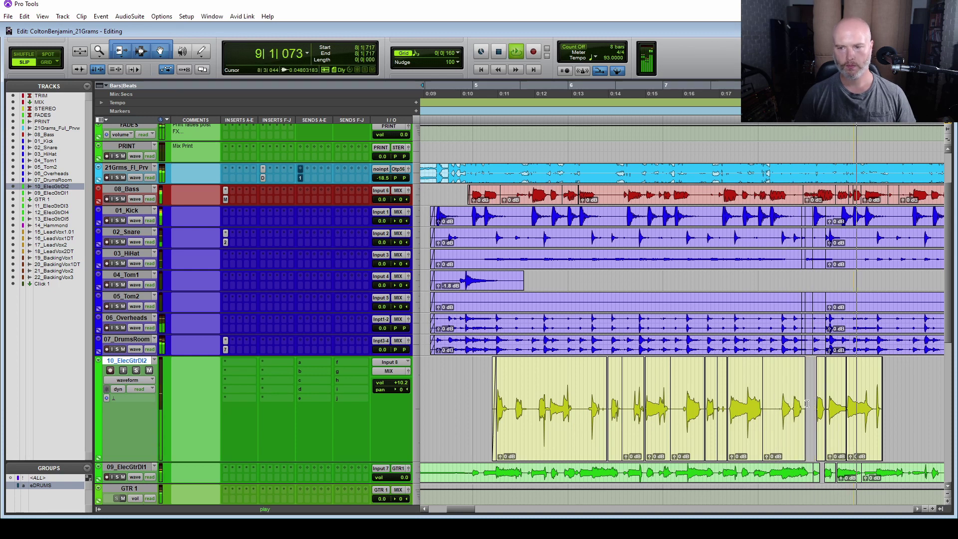
pyautogui.press('space')
pyautogui.hotkey('ctrl', 'z')
# Highlight the faint guitar note from 8|2|916 up to the clip starting at 8|3|436 and play it back.
pyautogui.click(808, 402)
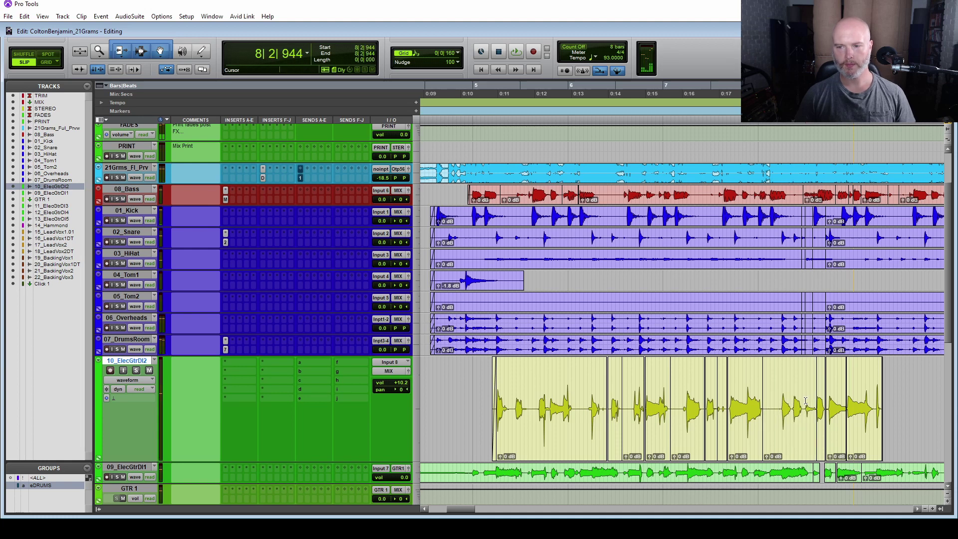
pyautogui.press('t')
pyautogui.press('t')
pyautogui.press('t')
pyautogui.moveTo(580, 392); pyautogui.dragTo(750, 390)
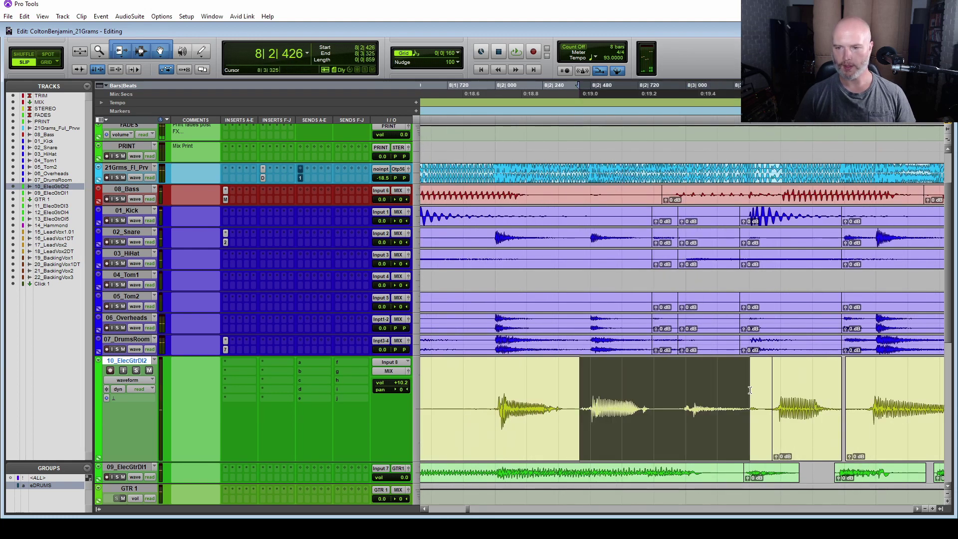
pyautogui.click(704, 399)
pyautogui.moveTo(677, 405); pyautogui.dragTo(768, 419)
pyautogui.press('space')
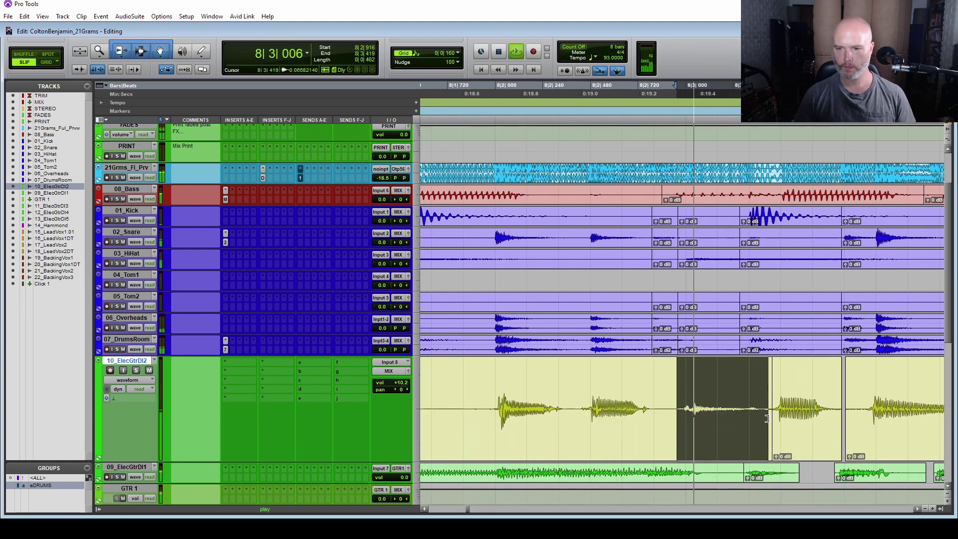
# Play back the guitar from 8|2|403, from the short clip starting at 8|3|436, and from 8|2|939.
pyautogui.click(574, 401)
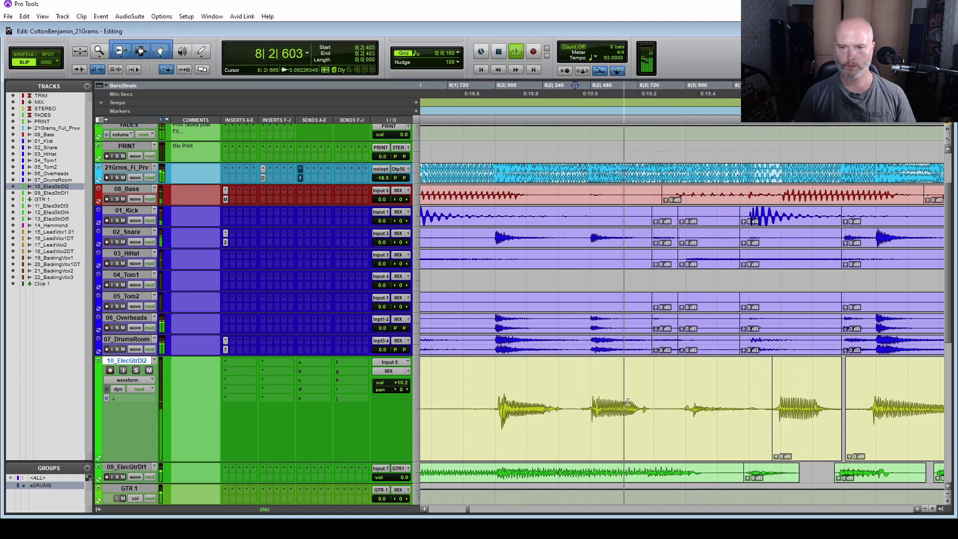
pyautogui.press('space')
pyautogui.click(793, 423)
pyautogui.press('space')
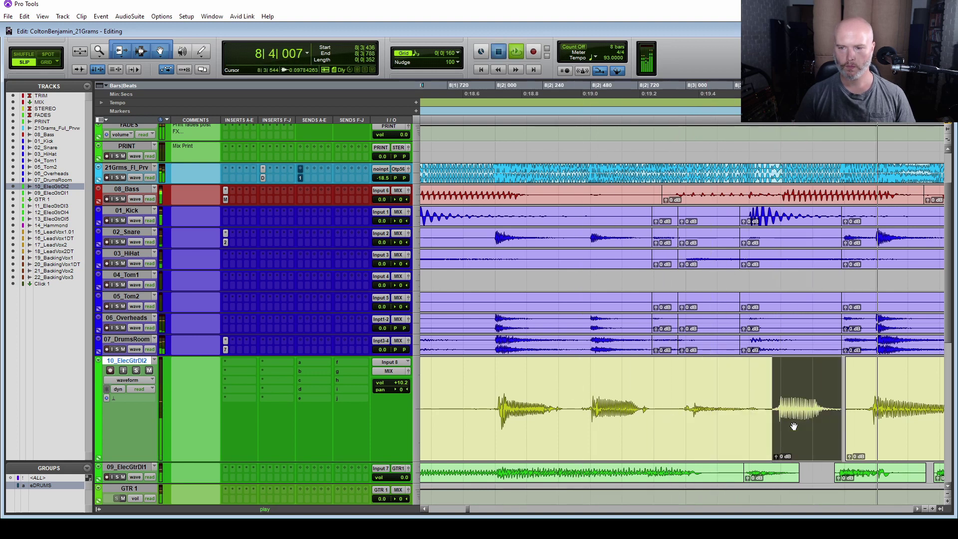
pyautogui.press('space')
pyautogui.click(681, 395)
pyautogui.press('space')
pyautogui.press('space')
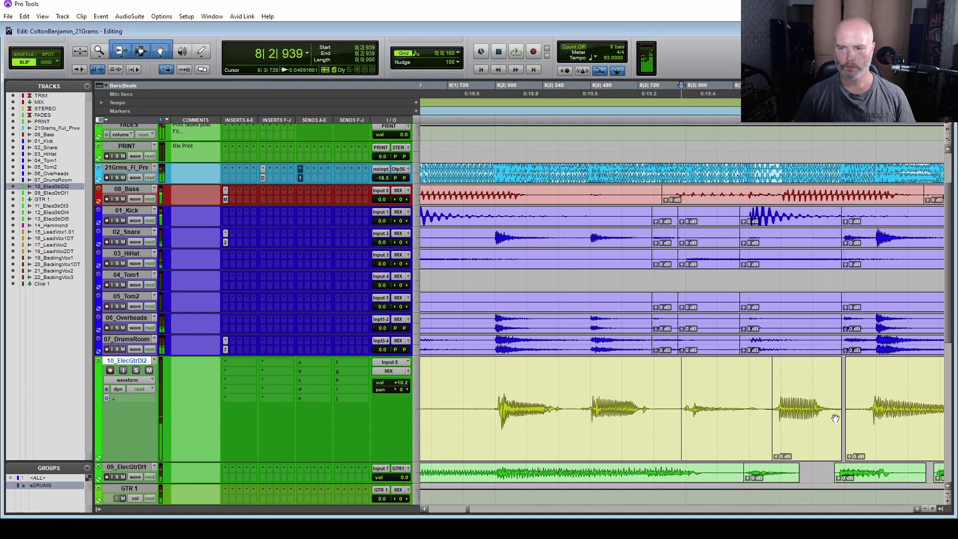
# Play back the guitar clips starting at 8|3|805 and 8|4|678, and the faint note from 8|2|946.
pyautogui.click(867, 438)
pyautogui.press('space')
pyautogui.press('space')
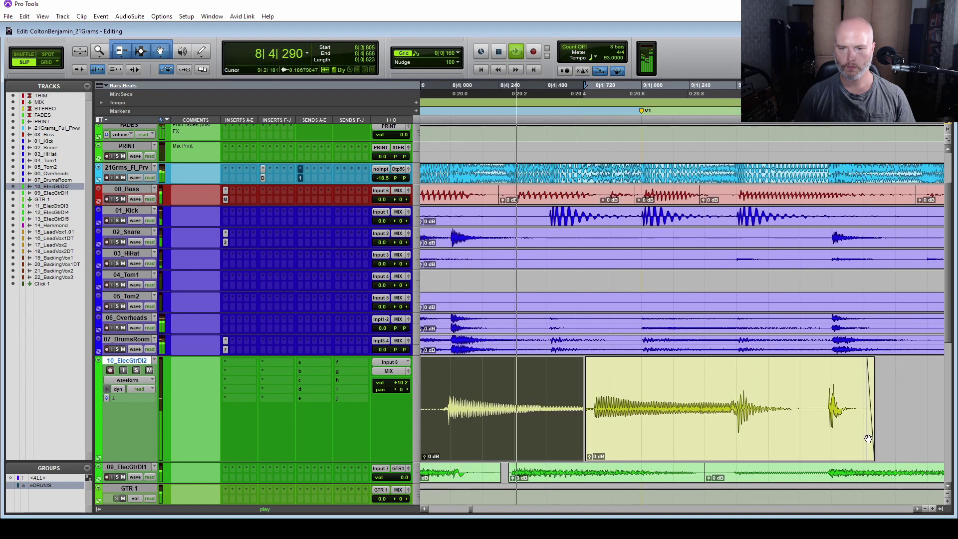
pyautogui.click(676, 439)
pyautogui.press('space')
pyautogui.press('space')
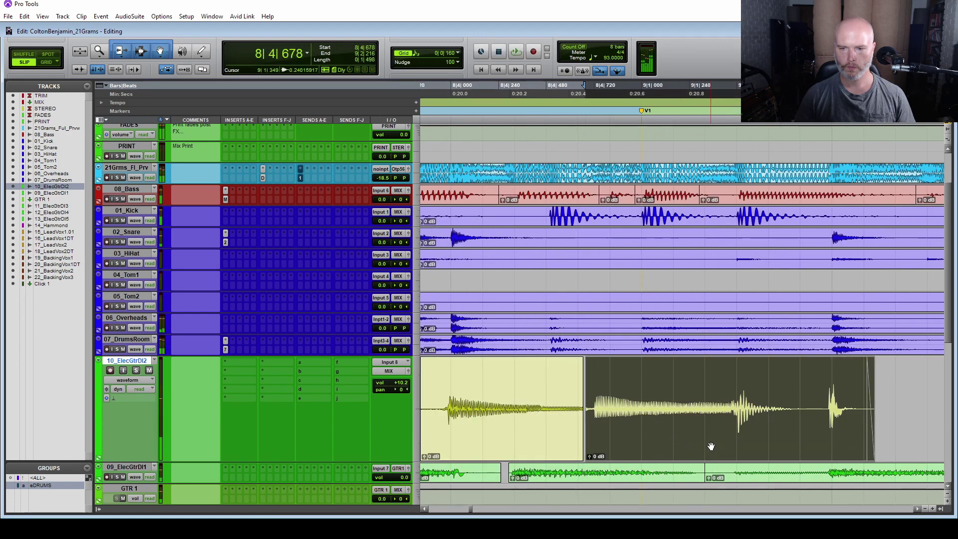
pyautogui.hscroll(-5, 708, 448)
pyautogui.click(617, 396)
pyautogui.press('space')
pyautogui.press('space')
pyautogui.hscroll(5, 713, 409)
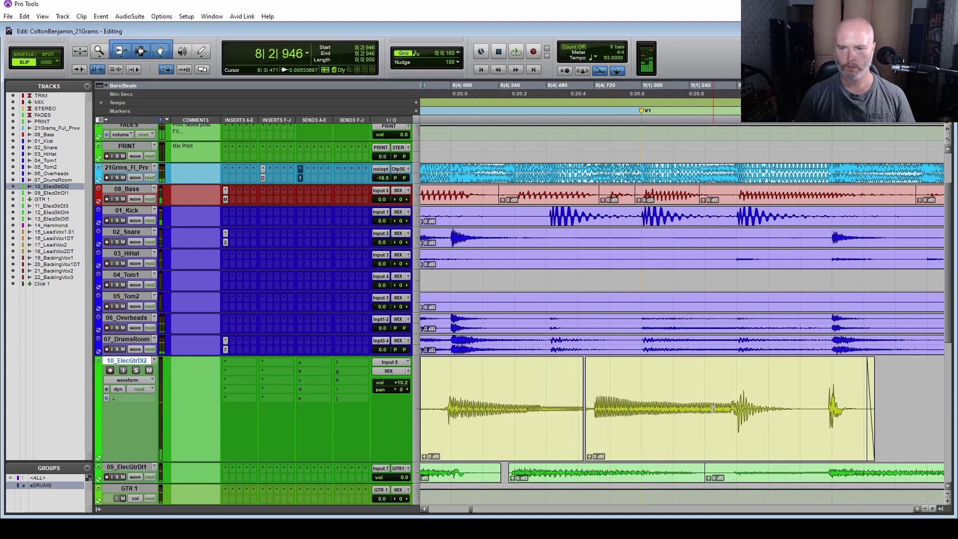
# Copy the guitar note between 8|4|716 and 9|1|025 and paste it over the faint note at 8|3|006.
pyautogui.click(654, 435)
pyautogui.moveTo(648, 402); pyautogui.dragTo(594, 410)
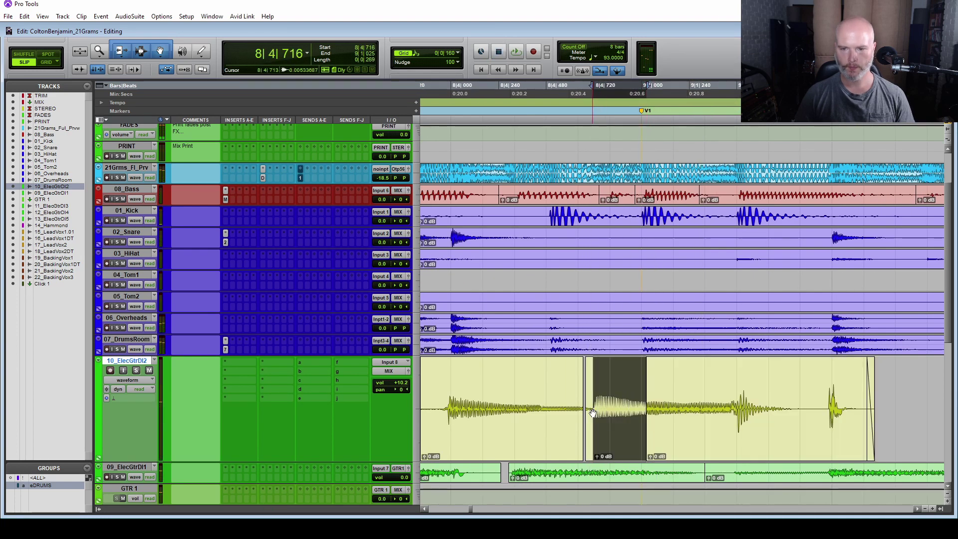
pyautogui.hscroll(-5, 669, 449)
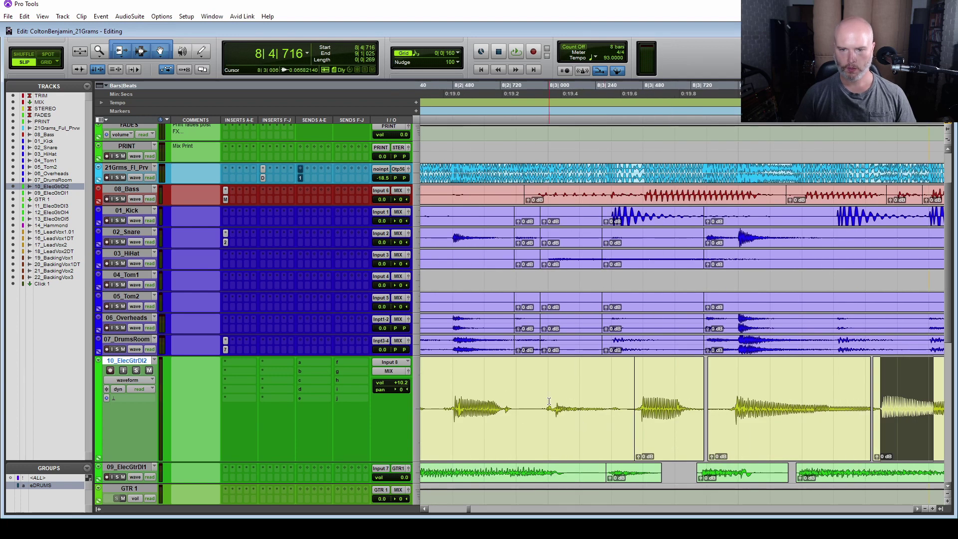
pyautogui.click(549, 401)
pyautogui.hotkey('ctrl', 'v')
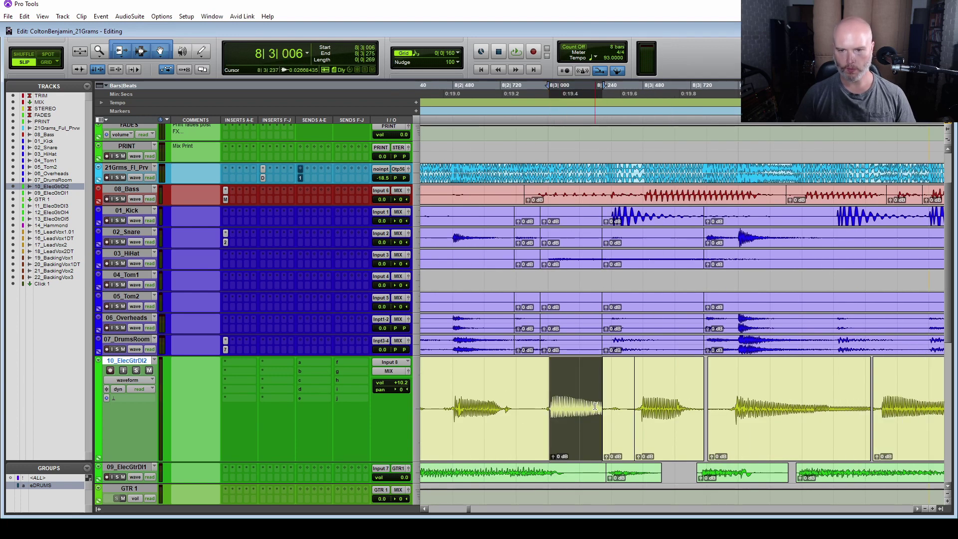
# Lengthen the pasted guitar note to 0|0|294 with a crossfade at its end, and play it back from 8|1|445.
pyautogui.moveTo(595, 399)
pyautogui.mouseDown()
pyautogui.moveTo(623, 405)
pyautogui.moveTo(610, 407)
pyautogui.mouseUp()
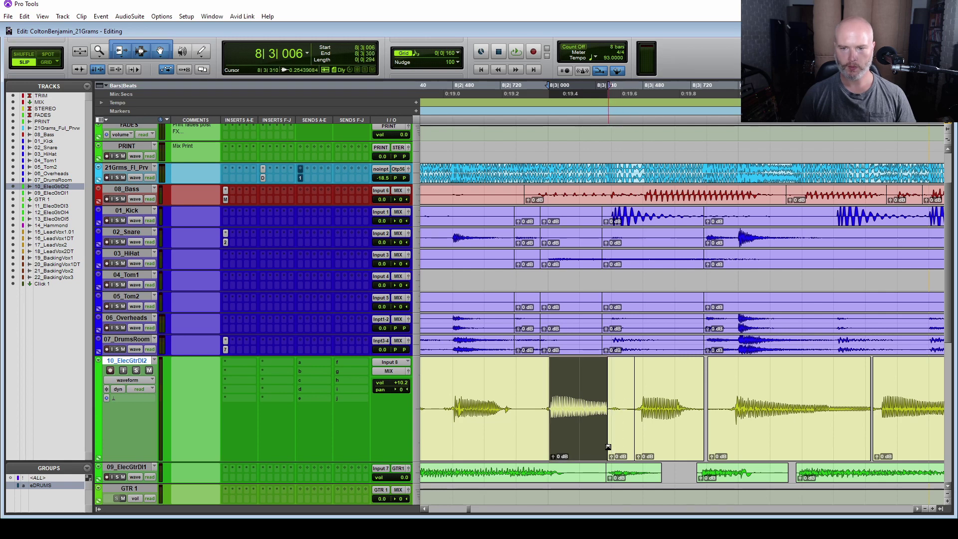
pyautogui.moveTo(608, 446); pyautogui.dragTo(603, 446)
pyautogui.press('r')
pyautogui.press('r')
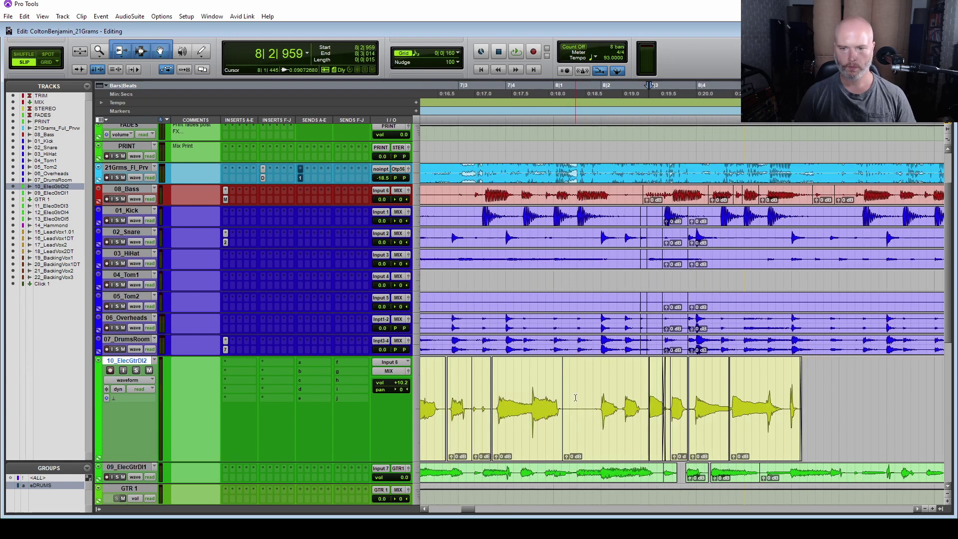
pyautogui.click(575, 398)
pyautogui.press('space')
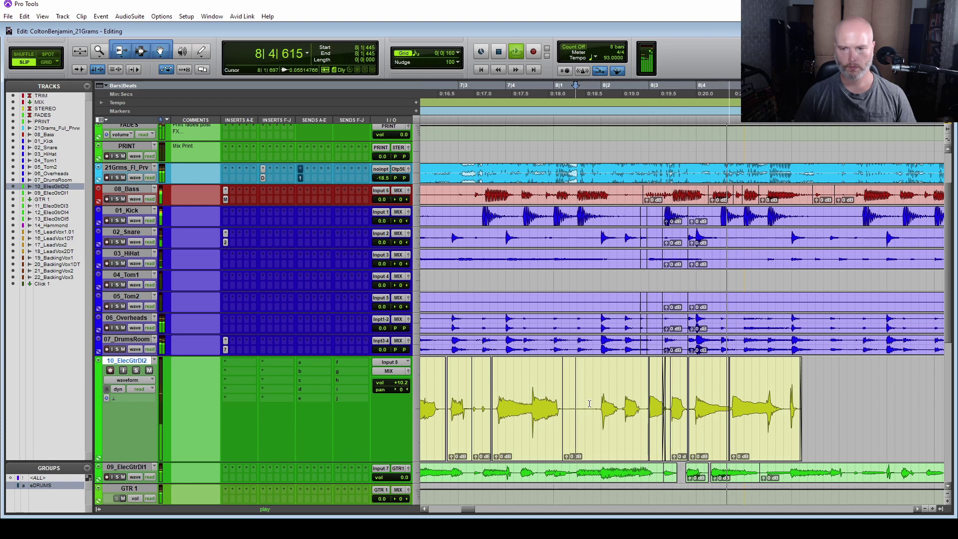
pyautogui.press('space')
# Lower the clip gain of the pasted guitar note at the start of 8|3 to -4.2 dB.
pyautogui.click(657, 445)
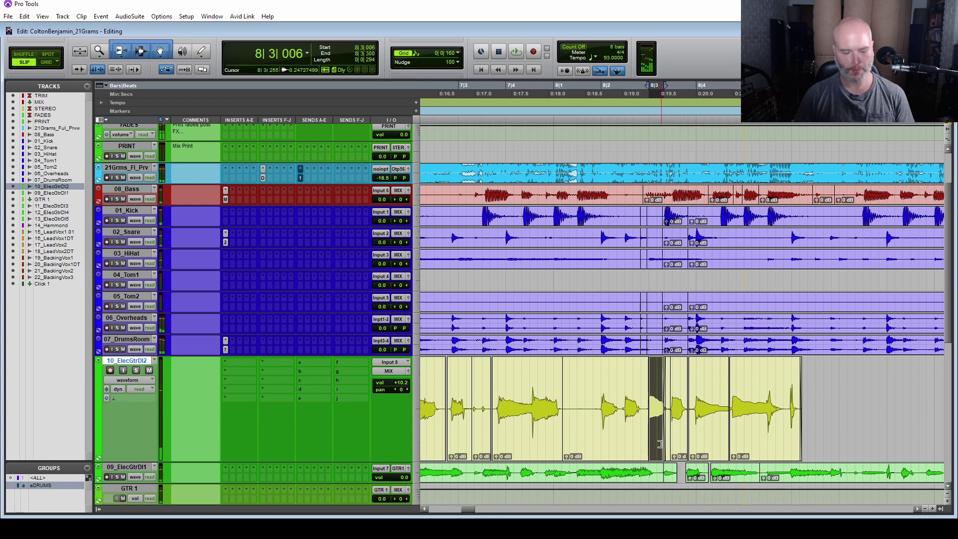
pyautogui.press('t')
pyautogui.press('t')
pyautogui.press('r')
pyautogui.press('r')
pyautogui.click(693, 438)
pyautogui.press('t')
pyautogui.press('t')
pyautogui.press('t')
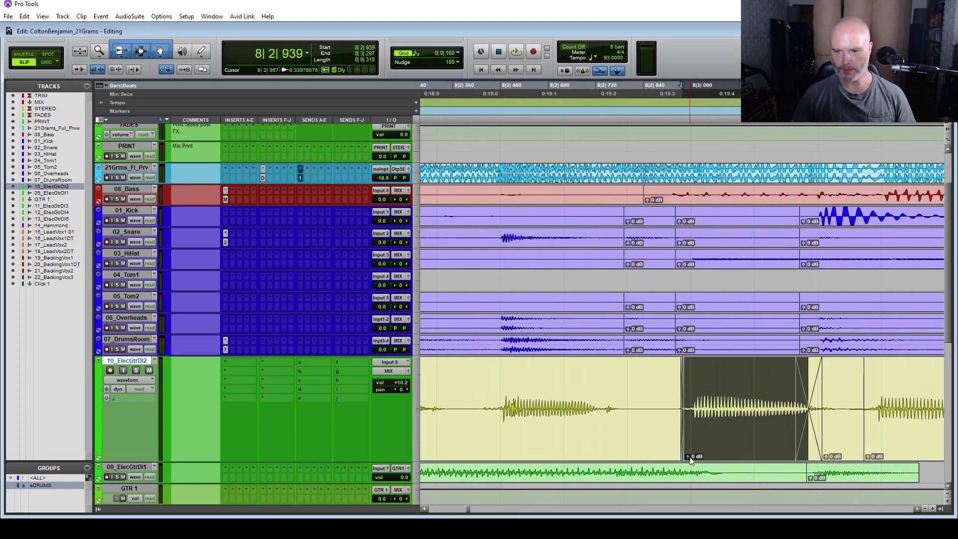
pyautogui.moveTo(690, 459); pyautogui.dragTo(680, 491)
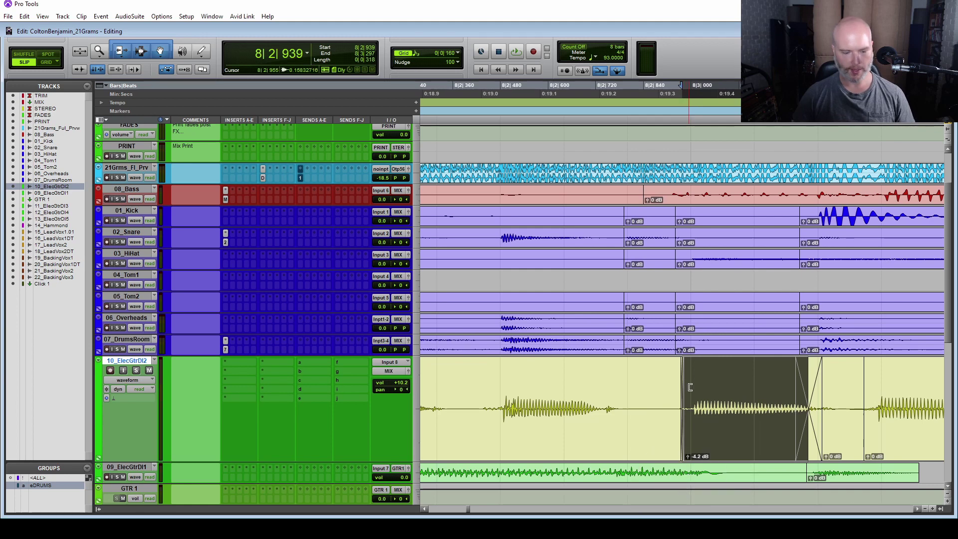
# Play back the guitar part with the quieter pasted note from 8|1|827 into bar 9.
pyautogui.hotkey('ctrl', '[')
pyautogui.hotkey('ctrl', '[')
pyautogui.hotkey('ctrl', '[')
pyautogui.click(633, 389)
pyautogui.press('space')
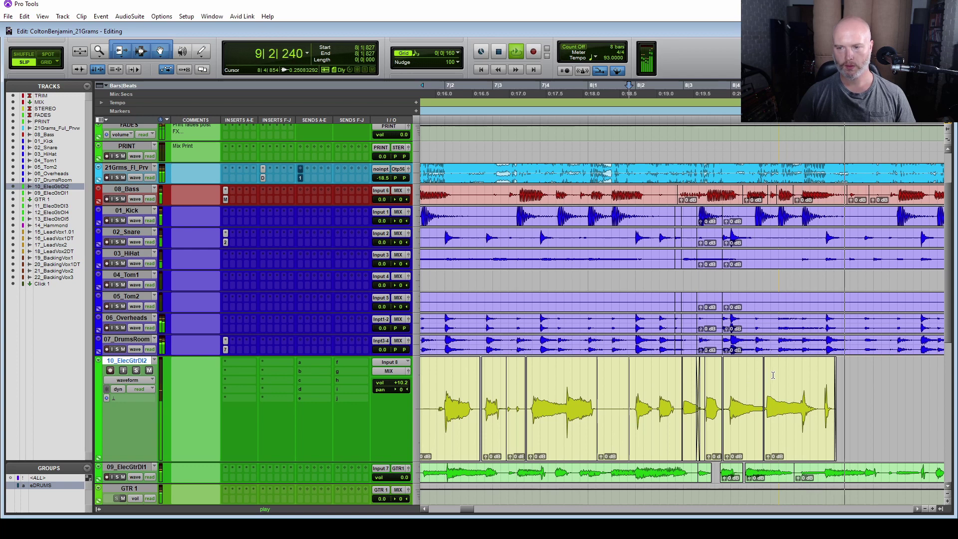
pyautogui.press('space')
# Close the gap in the guitar part near 6|2|611 by extending the preceding clip up to the next one.
pyautogui.hotkey('ctrl', '[')
pyautogui.hotkey('ctrl', '[')
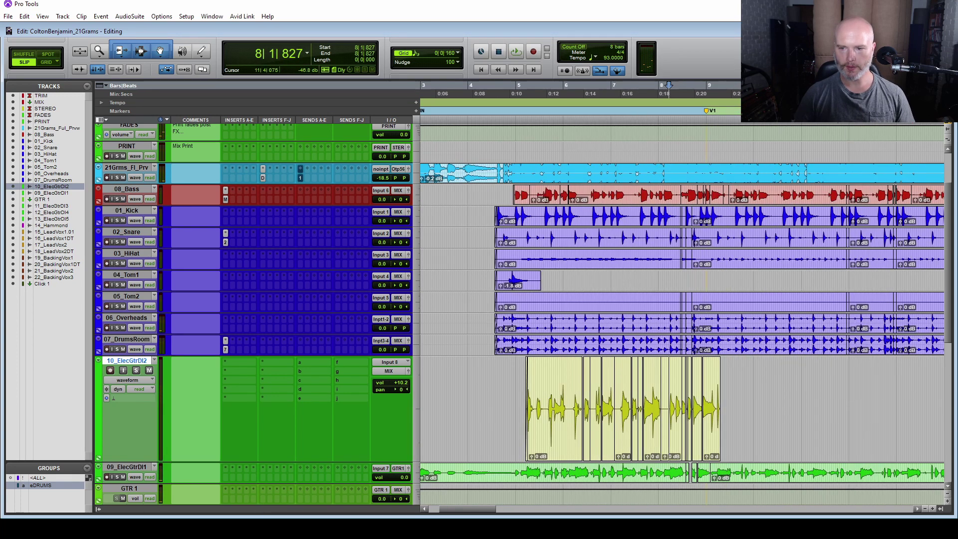
pyautogui.click(559, 380)
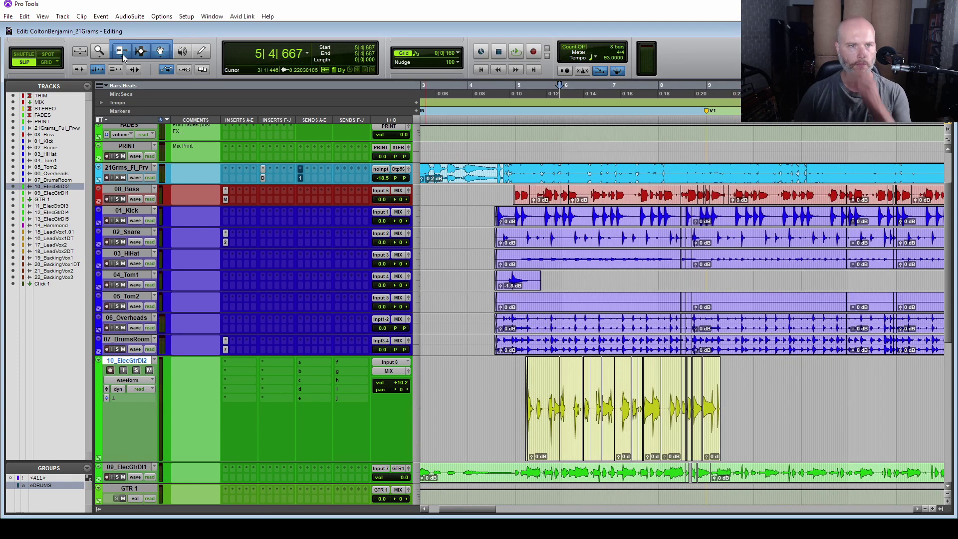
pyautogui.hotkey('ctrl', ']')
pyautogui.hotkey('ctrl', ']')
pyautogui.hotkey('ctrl', ']')
pyautogui.hotkey('ctrl', ']')
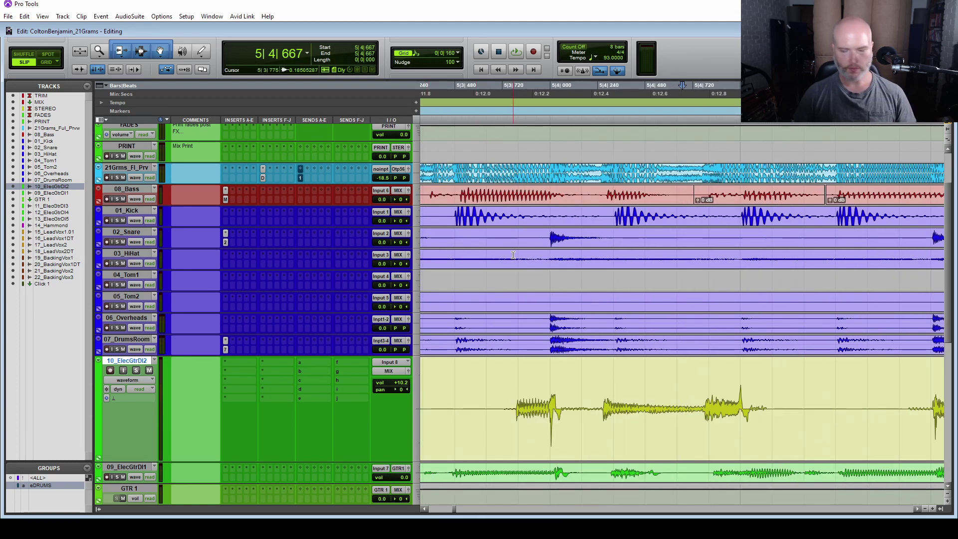
pyautogui.press('Tab')
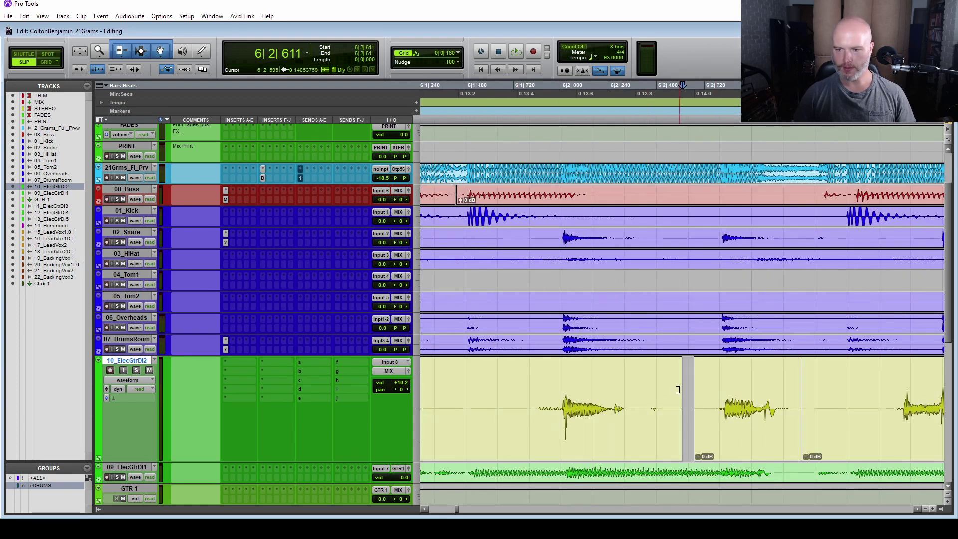
pyautogui.moveTo(679, 390); pyautogui.dragTo(703, 391)
pyautogui.doubleClick(751, 402)
pyautogui.press('Tab')
pyautogui.press('Tab')
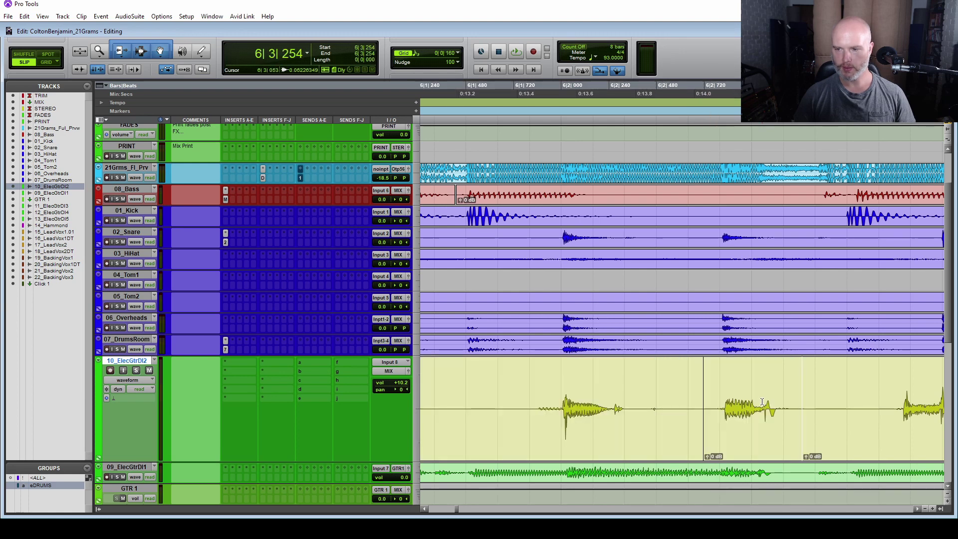
# Close the remaining gaps between the guitar clips from 6|3|254 to 8|1|179 by adjusting the clip edges.
pyautogui.click(701, 397)
pyautogui.moveTo(679, 395)
pyautogui.mouseDown()
pyautogui.moveTo(697, 401)
pyautogui.moveTo(685, 399)
pyautogui.mouseUp()
pyautogui.press('Tab')
pyautogui.press('Tab')
pyautogui.moveTo(693, 398); pyautogui.dragTo(657, 400)
pyautogui.press('Tab')
pyautogui.press('Tab')
pyautogui.press('Tab')
pyautogui.press('Tab')
# Close the gaps just before the guitar clips starting near 8|3|805 and 8|4|678.
pyautogui.hscroll(5, 697, 441)
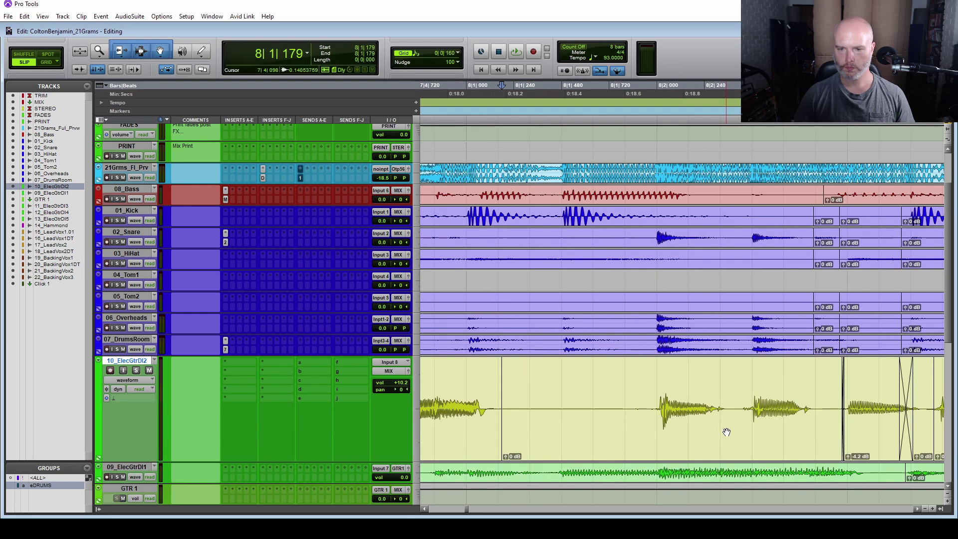
pyautogui.hscroll(3, 666, 407)
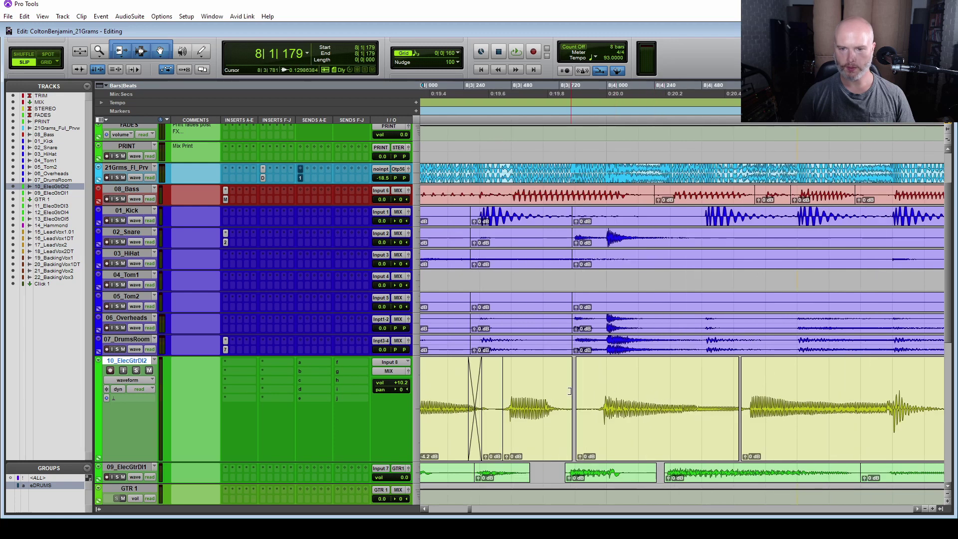
pyautogui.moveTo(569, 391); pyautogui.dragTo(581, 393)
pyautogui.moveTo(733, 395); pyautogui.dragTo(747, 394)
pyautogui.hscroll(7, 762, 402)
pyautogui.hscroll(-4, 706, 397)
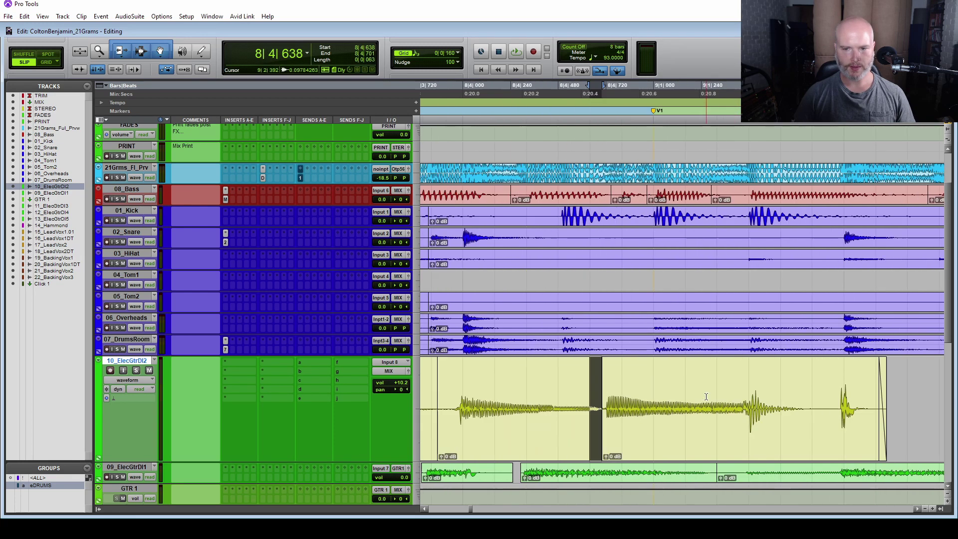
# Select all clips on the 10_ElecGtrDI2 track, apply batch fades to their edges, and clear the selection.
pyautogui.tripleClick(685, 392)
pyautogui.hotkey('ctrl', 'f')
pyautogui.press('Return')
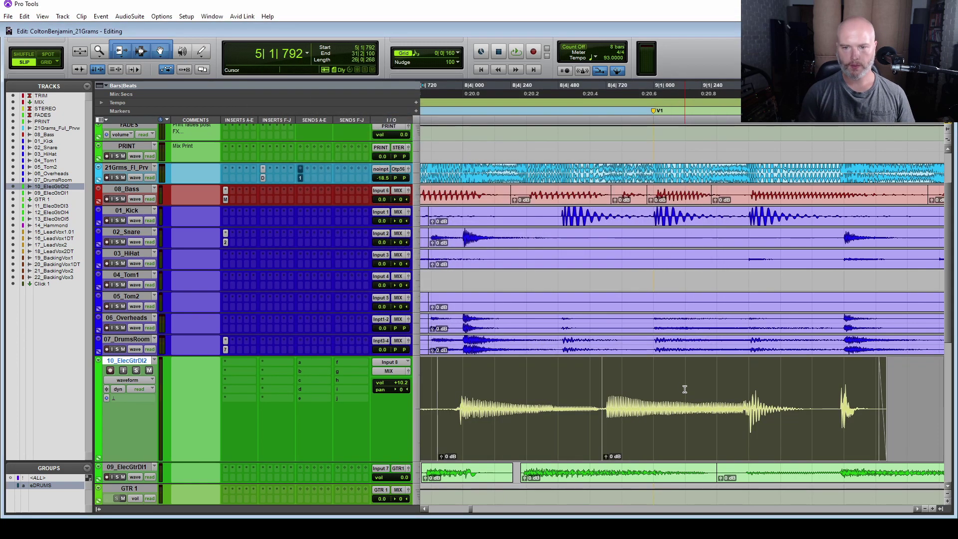
pyautogui.scroll(-3, 588, 387)
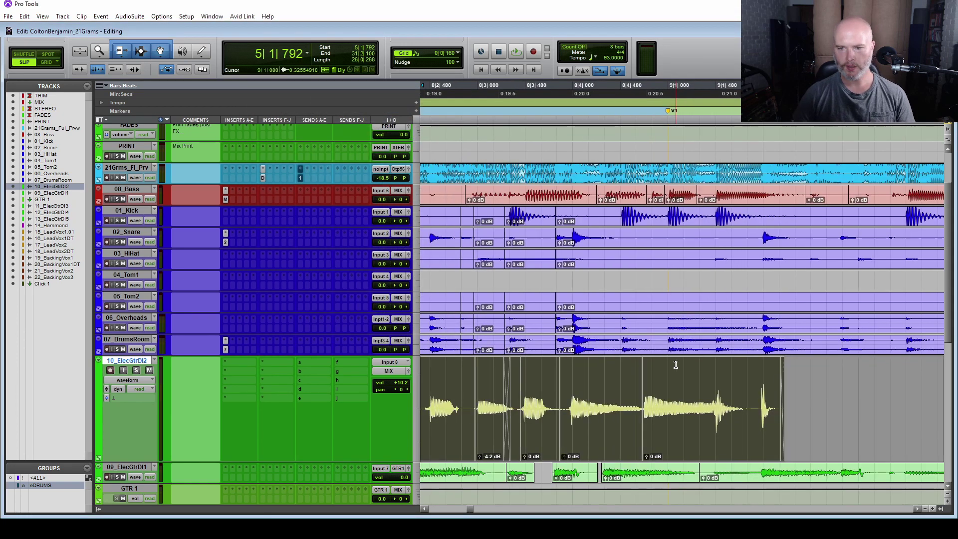
pyautogui.click(551, 392)
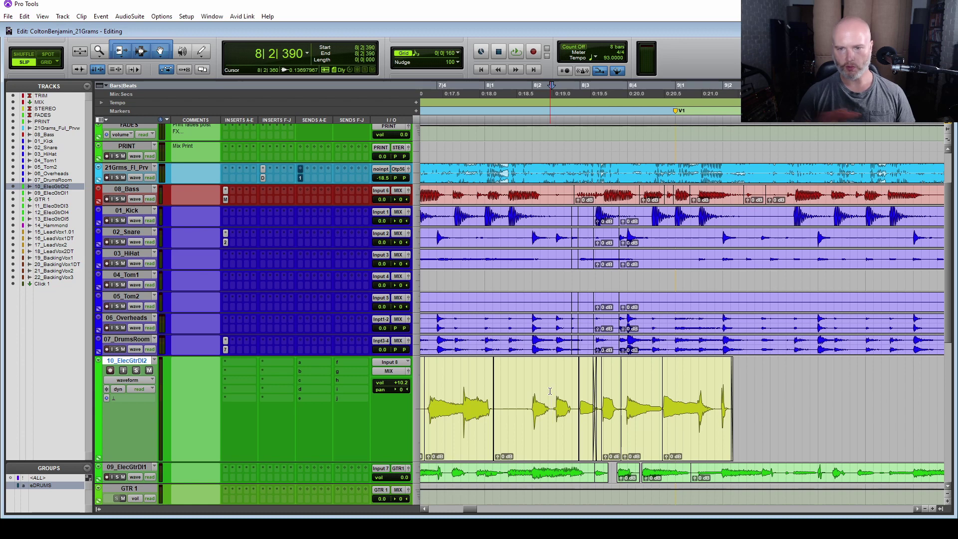
pyautogui.hscroll(-3, 552, 400)
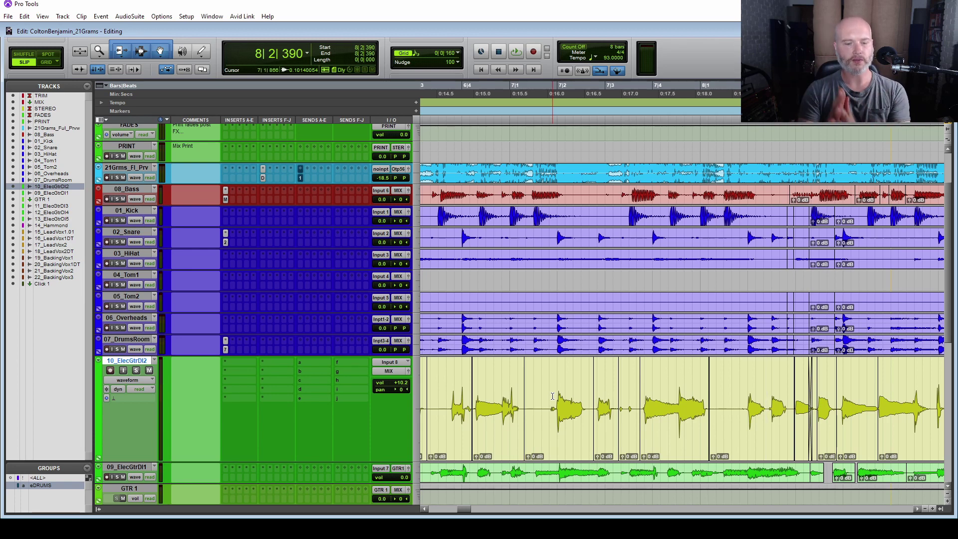
pyautogui.hotkey('ctrl', 'e')
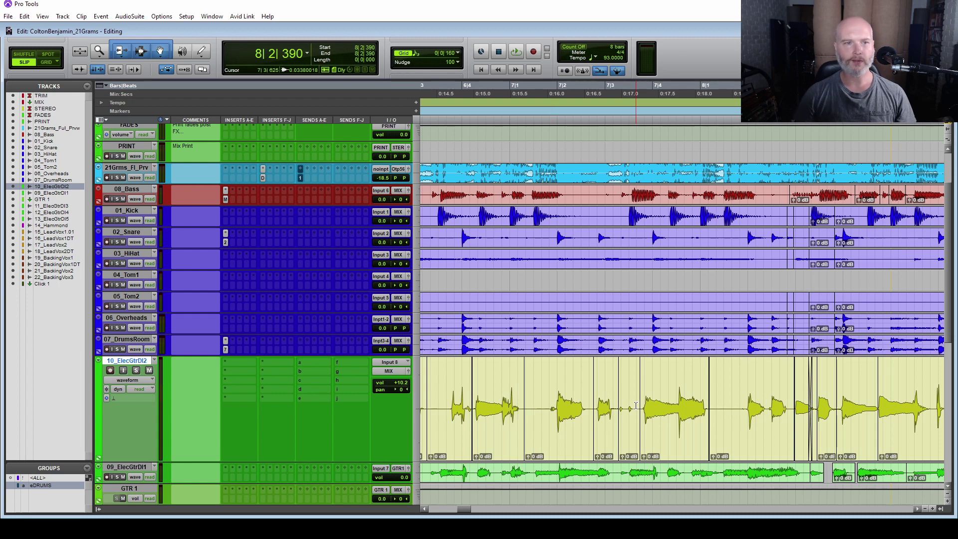
pyautogui.hotkey('ctrl', 'e')
pyautogui.press('r')
pyautogui.press('r')
pyautogui.press('r')
pyautogui.scroll(-3, 527, 365)
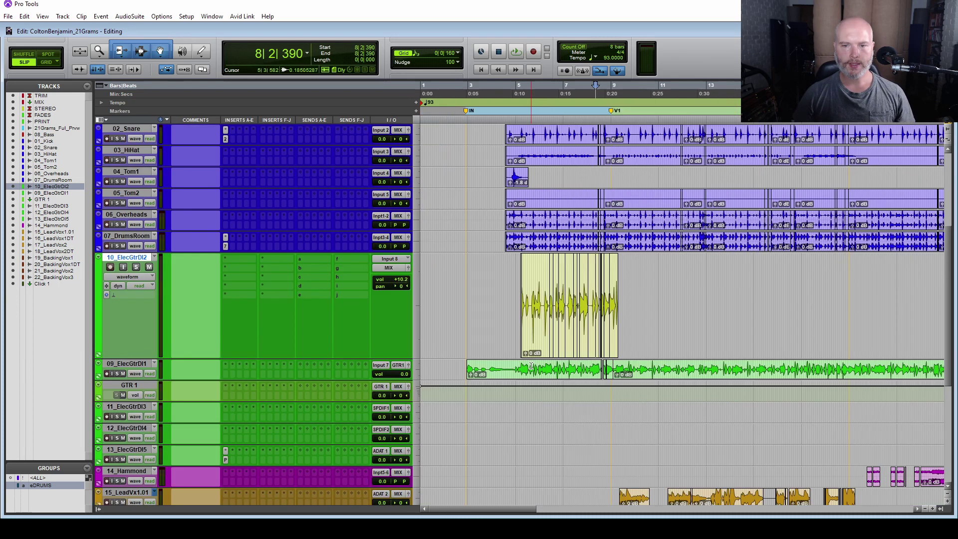
# Highlight the edited drum tracks from 14|4|935 to 17|1|944 and play them back.
pyautogui.click(527, 366)
pyautogui.scroll(5, 574, 366)
pyautogui.hscroll(5, 702, 283)
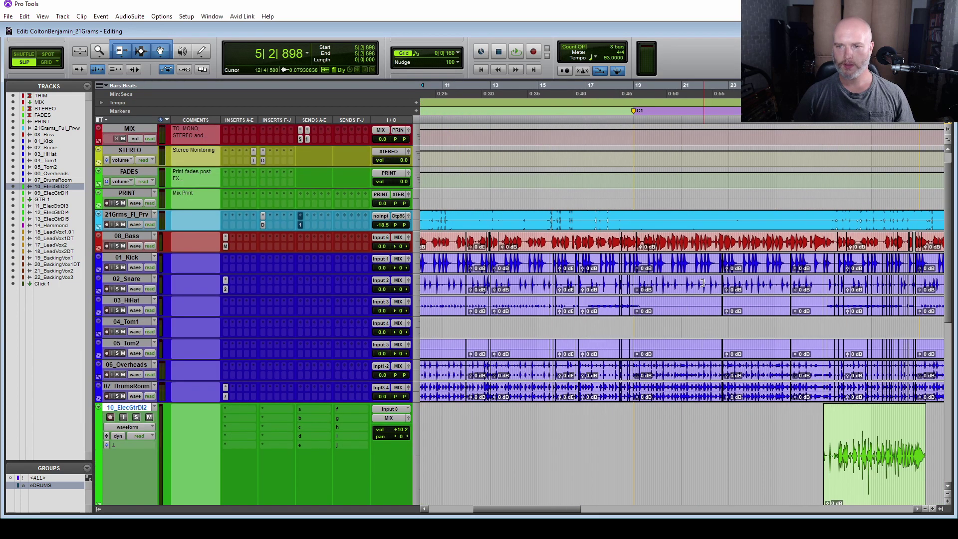
pyautogui.click(567, 259)
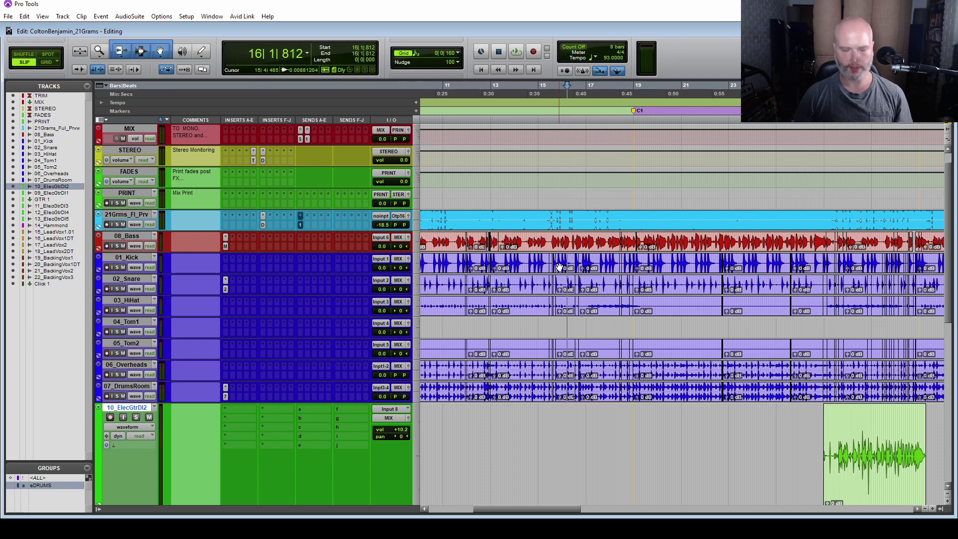
pyautogui.hotkey('ctrl', ']')
pyautogui.hotkey('ctrl', ']')
pyautogui.hotkey('ctrl', ']')
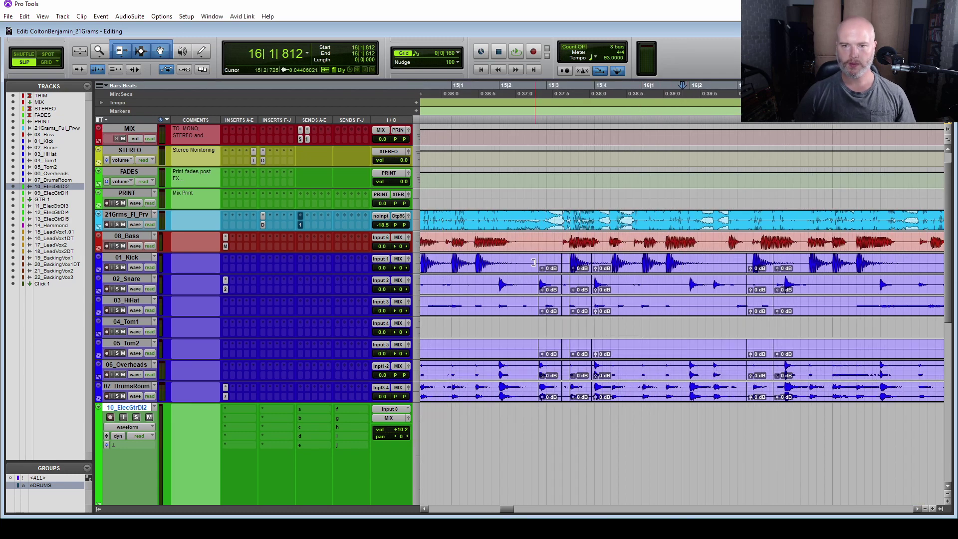
pyautogui.moveTo(450, 259); pyautogui.dragTo(879, 263)
pyautogui.press('space')
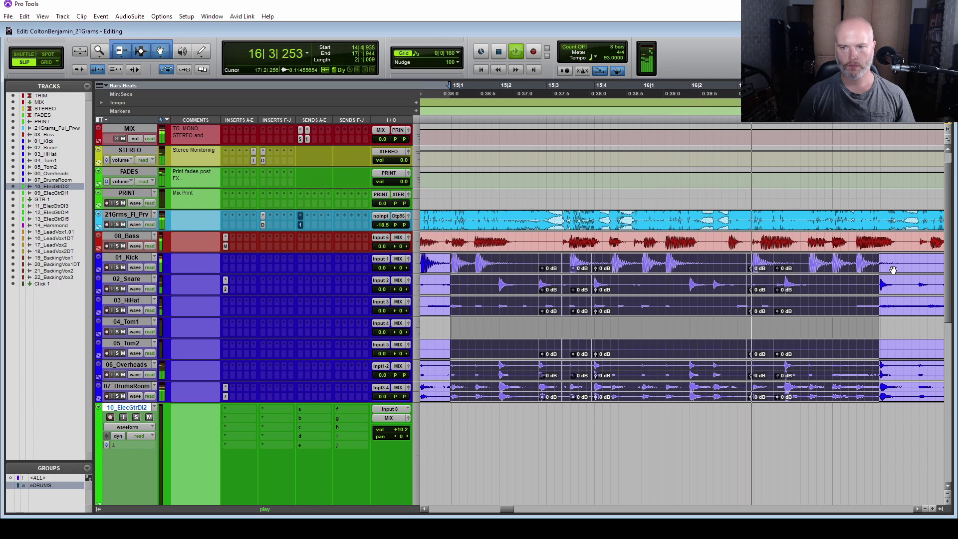
pyautogui.press('space')
# Extend the unedited drum clips over the edits between about 15|2 and 16|4, and play them back from 14|4|875.
pyautogui.moveTo(501, 257); pyautogui.dragTo(803, 269)
pyautogui.click(452, 268)
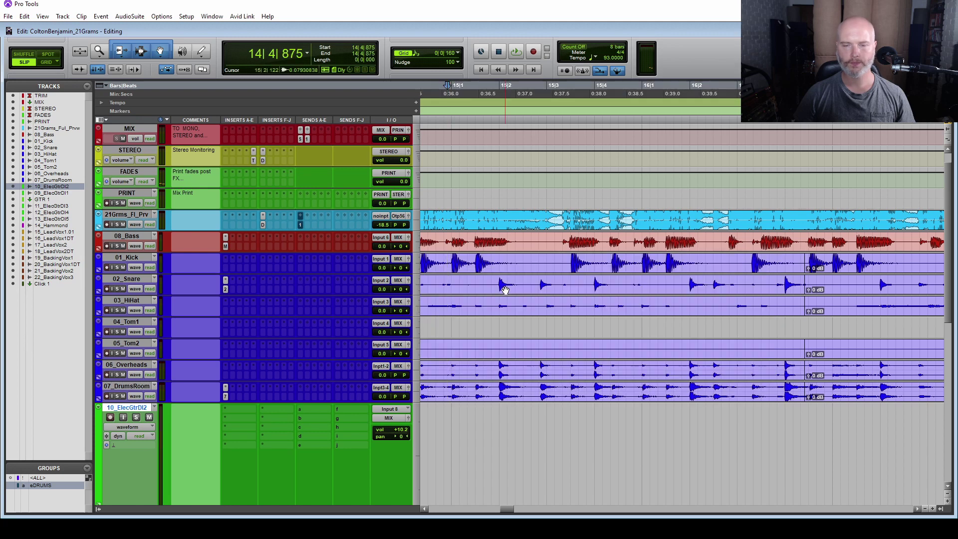
pyautogui.press('space')
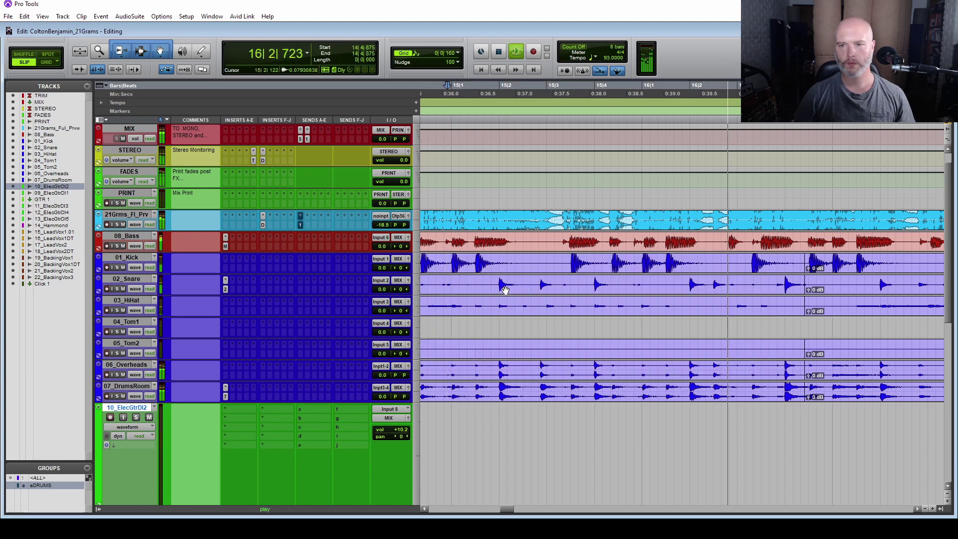
pyautogui.press('space')
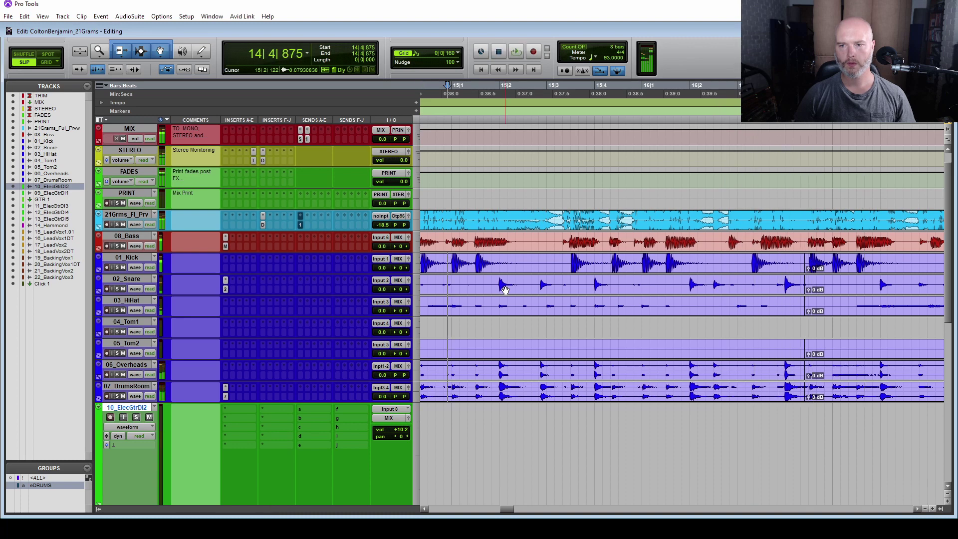
pyautogui.press('space')
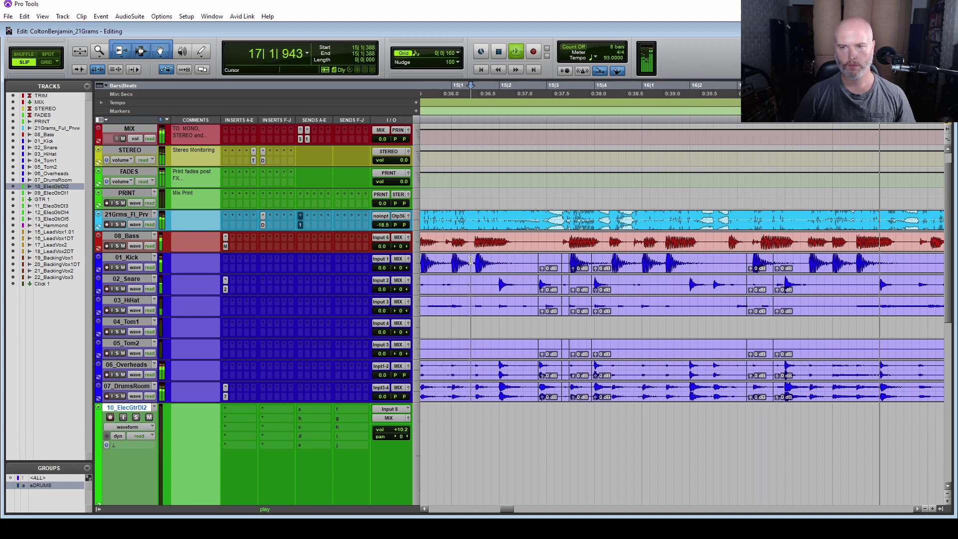
# Stop the playback and play the edited drums and bass with the guitar from 28|3|241.
pyautogui.press('space')
pyautogui.scroll(-2, 582, 279)
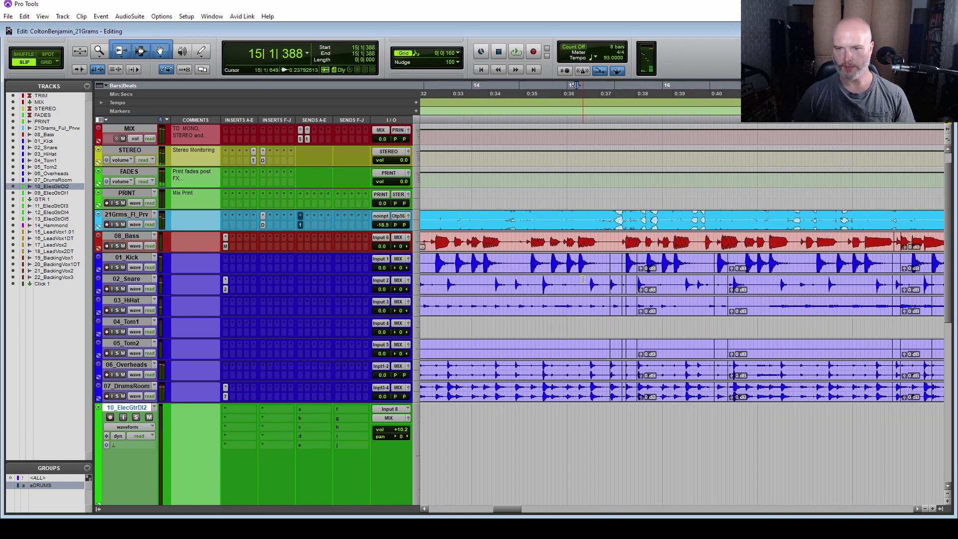
pyautogui.hscroll(5, 623, 284)
pyautogui.click(552, 261)
pyautogui.press('space')
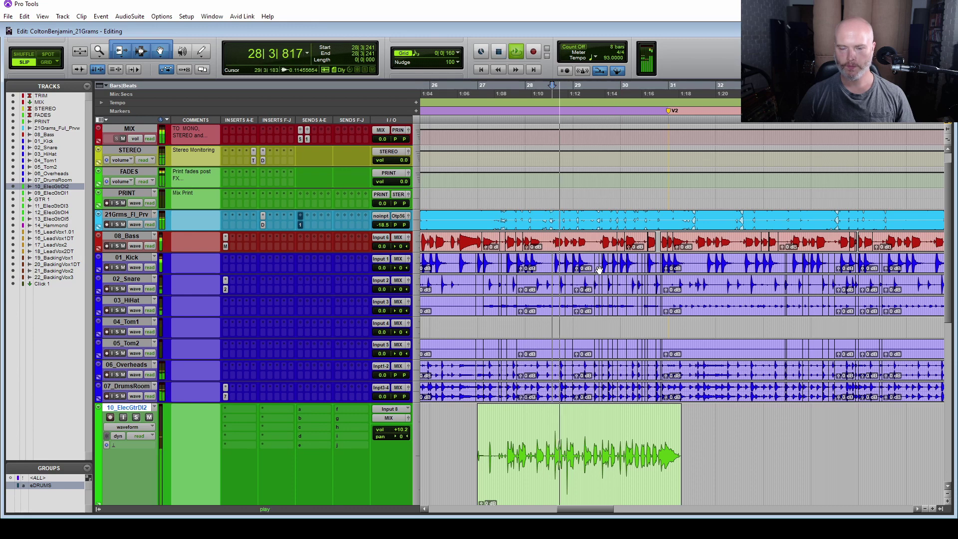
pyautogui.hotkey('ctrl', ']')
pyautogui.hotkey('ctrl', ']')
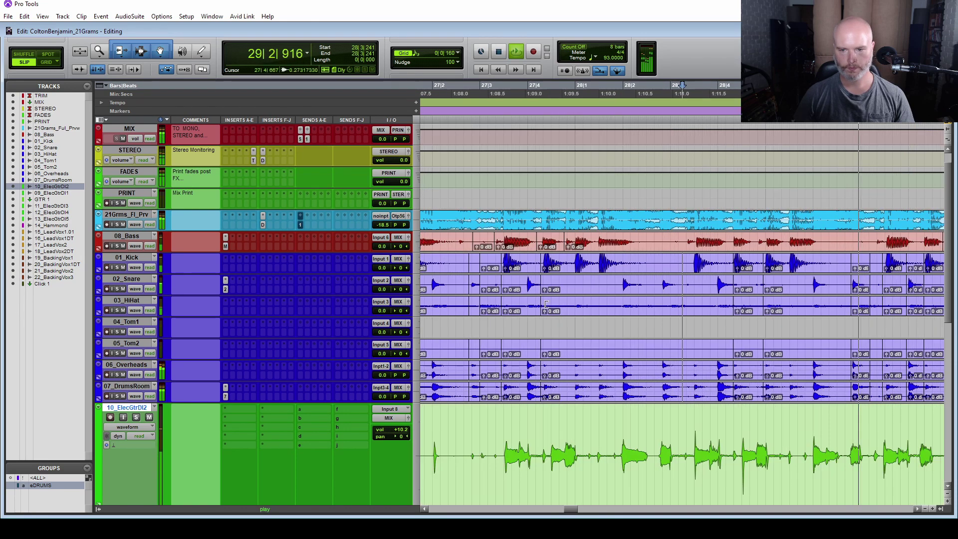
# Mute the 10_ElecGtrDI2 track and replay the edited drums and bass from 28|3|241.
pyautogui.press('space')
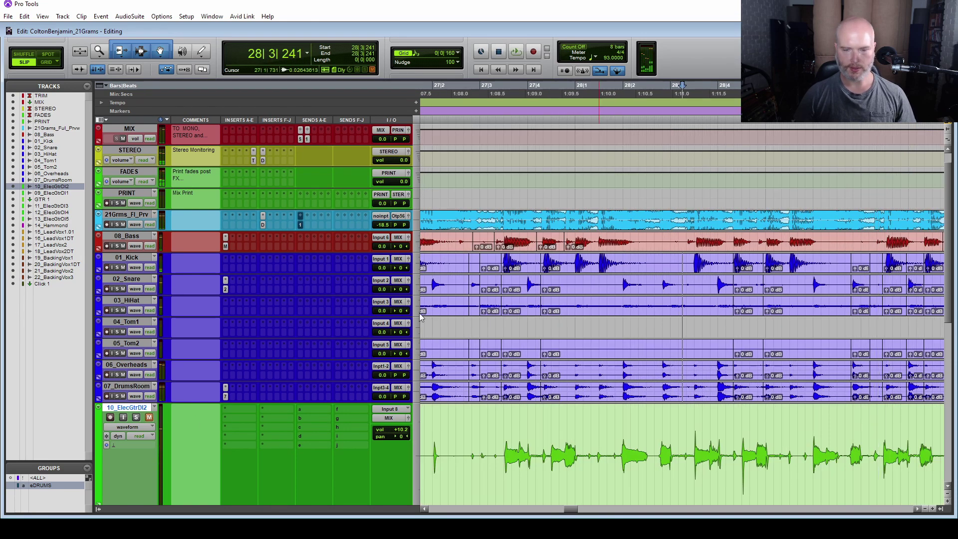
pyautogui.hotkey('ctrl', '[')
pyautogui.press('space')
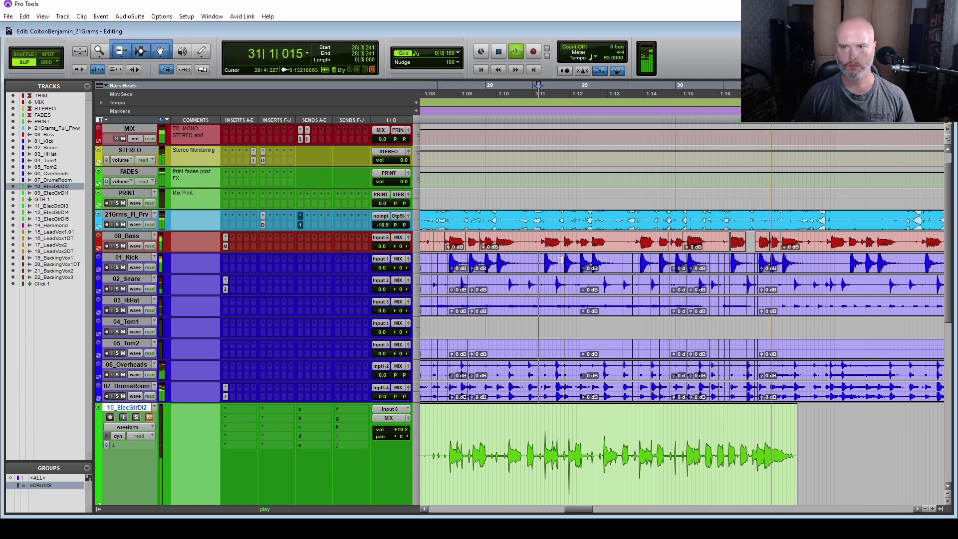
pyautogui.press('space')
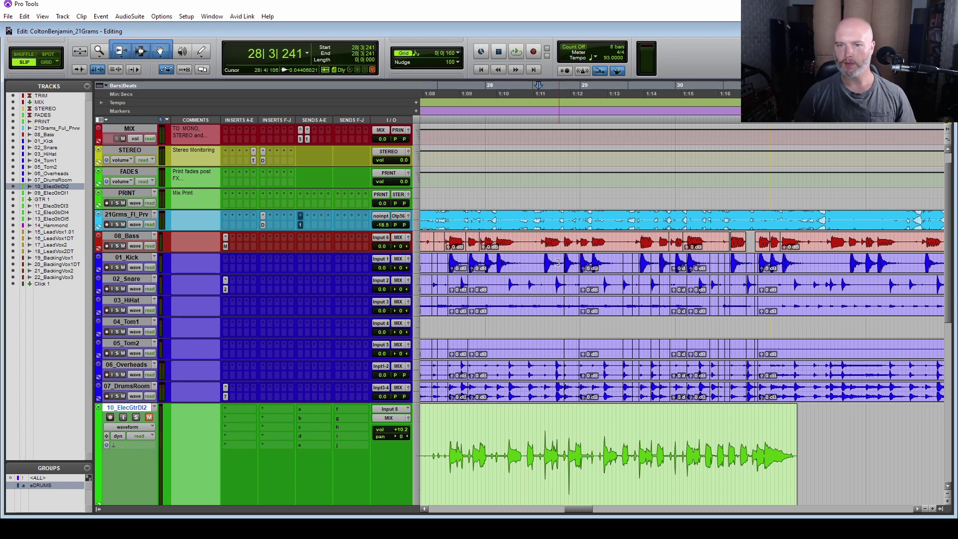
# Extend the unedited drum clips over the edits from 27|1|450 to 31|4|514, and the unedited bass from 27|1|332 to 31|2|945.
pyautogui.hotkey('ctrl', 'z')
pyautogui.hotkey('ctrl', 'z')
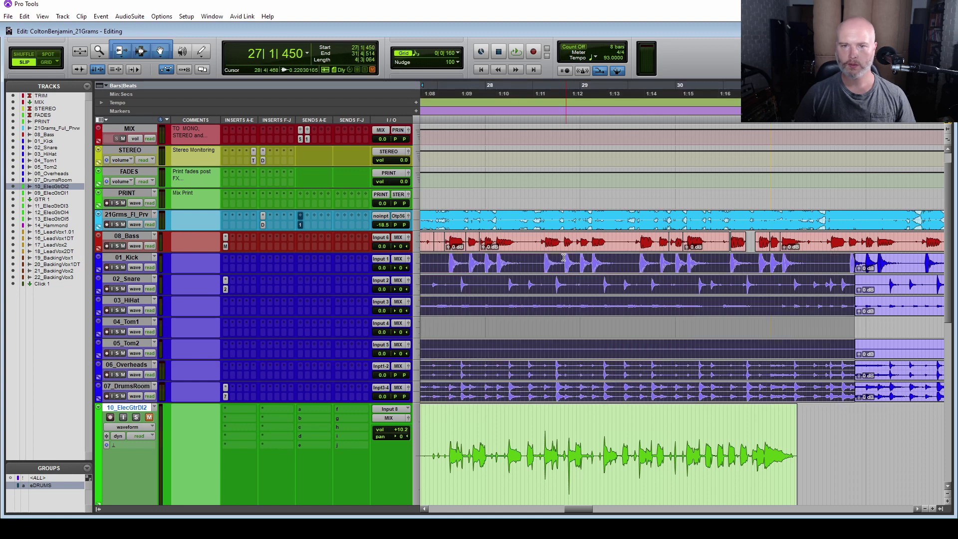
pyautogui.moveTo(432, 238); pyautogui.dragTo(818, 248)
pyautogui.hotkey('alt', 'shift', '3')
pyautogui.hscroll(-3, 831, 325)
pyautogui.hscroll(4, 831, 326)
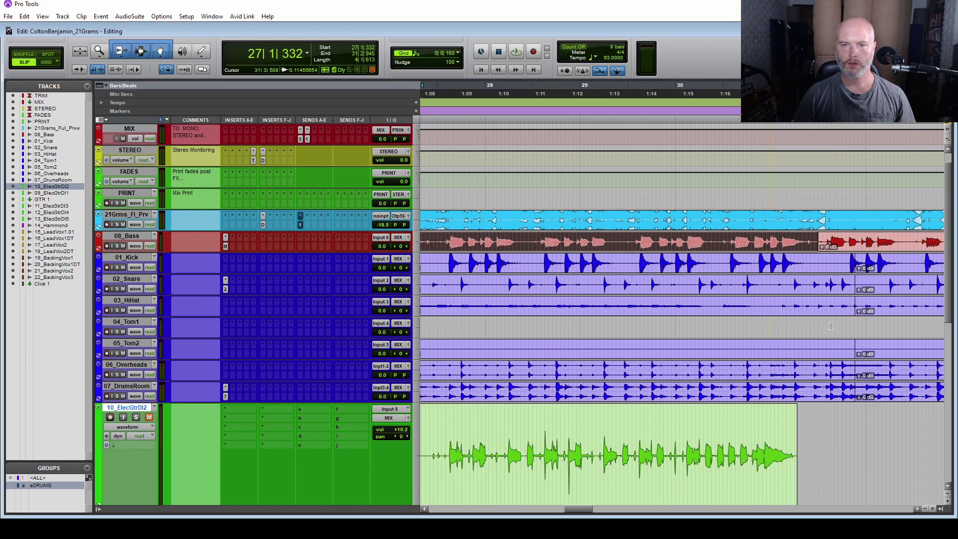
# Play the unedited drums and bass back from 26|4|646.
pyautogui.hscroll(-2, 792, 340)
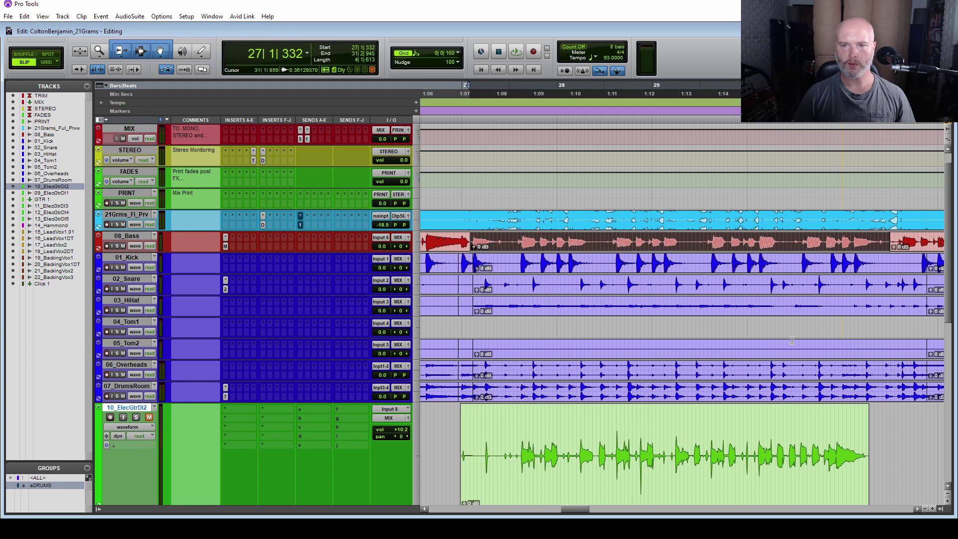
pyautogui.click(454, 239)
pyautogui.press('space')
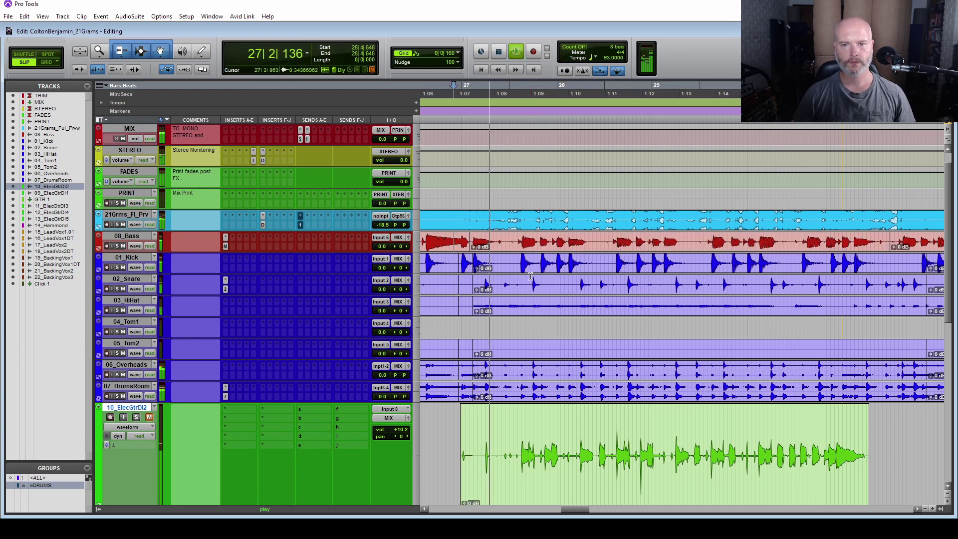
pyautogui.hscroll(2, 601, 281)
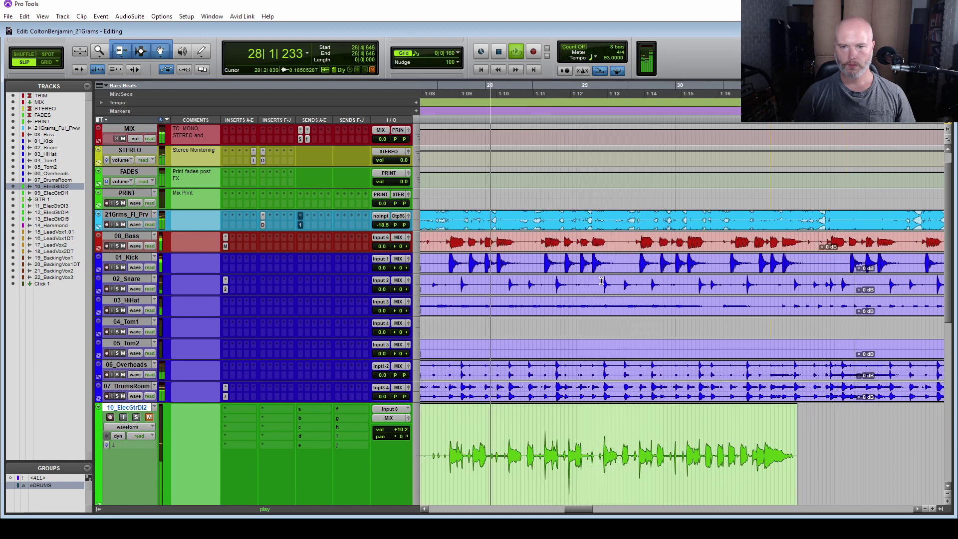
pyautogui.press('r')
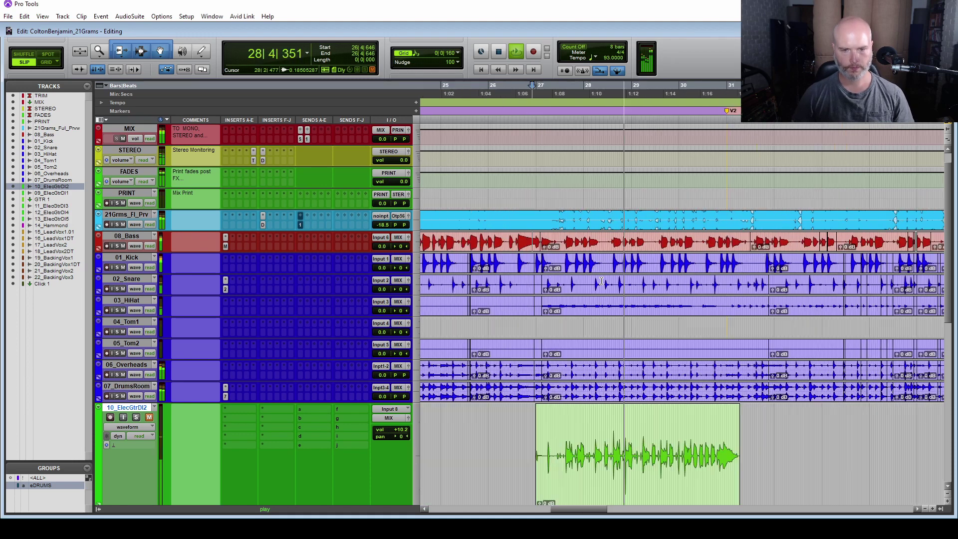
pyautogui.hscroll(2, 601, 281)
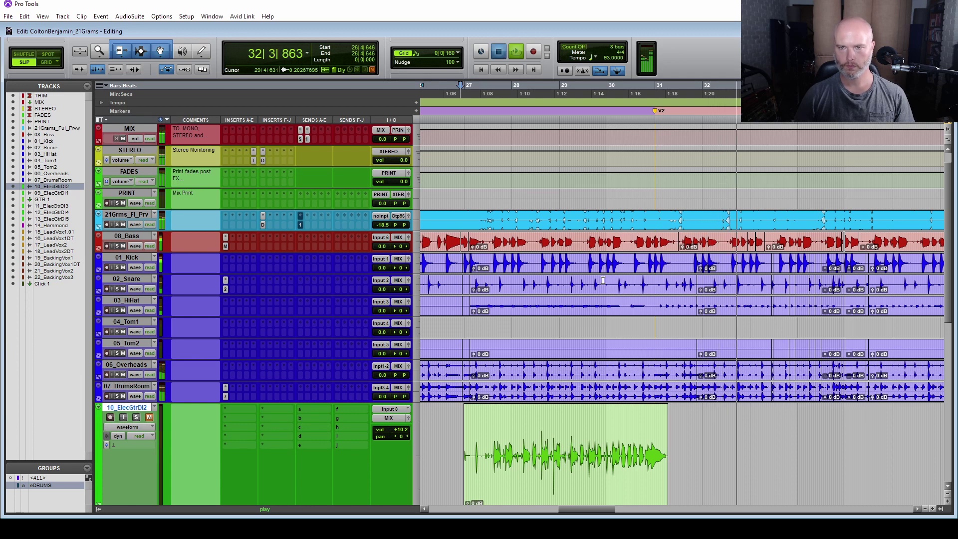
# Stop playback and undo the extension of the unedited drum and bass clips.
pyautogui.press('space')
pyautogui.hotkey('ctrl', 'z')
pyautogui.hotkey('ctrl', 'z')
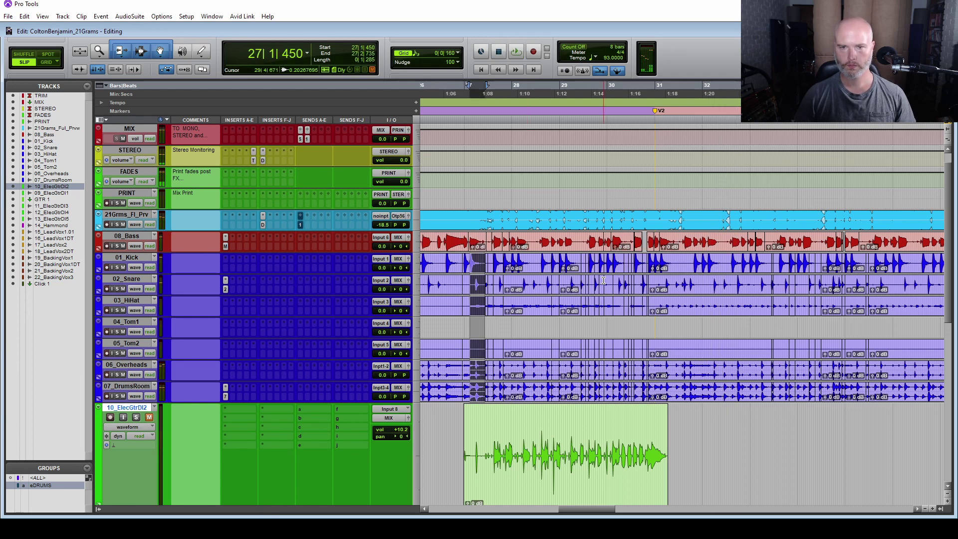
# Play the edited drums and bass back from 26|3|881.
pyautogui.click(451, 256)
pyautogui.press('space')
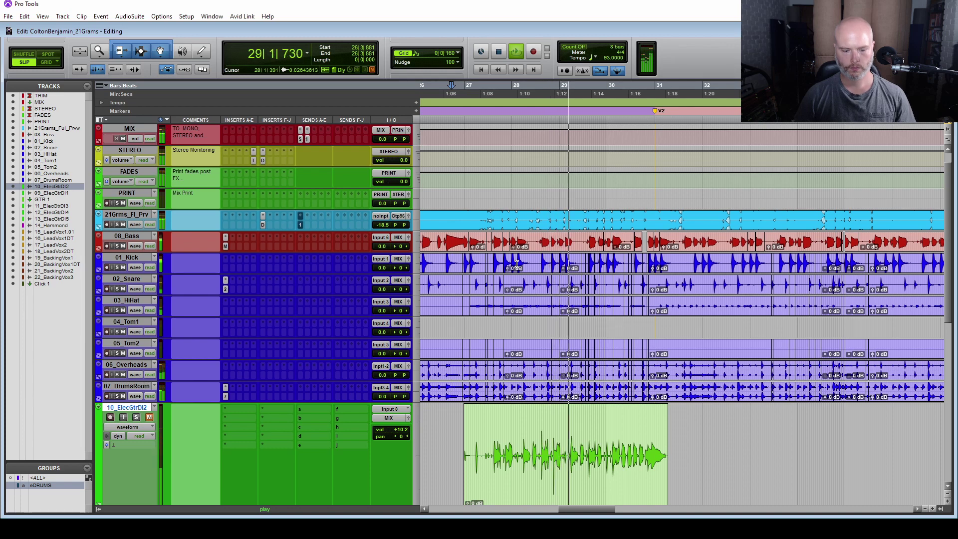
pyautogui.press('t')
pyautogui.press('t')
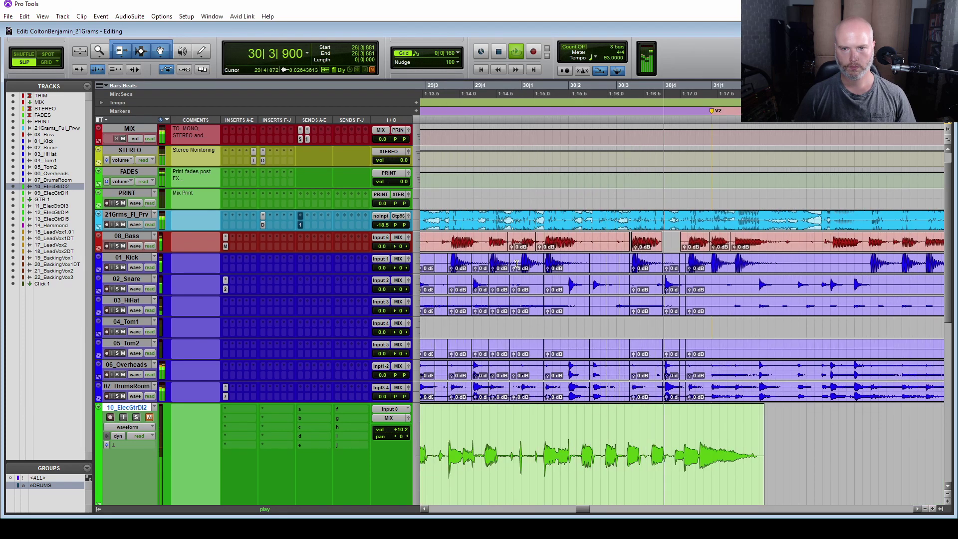
pyautogui.press('space')
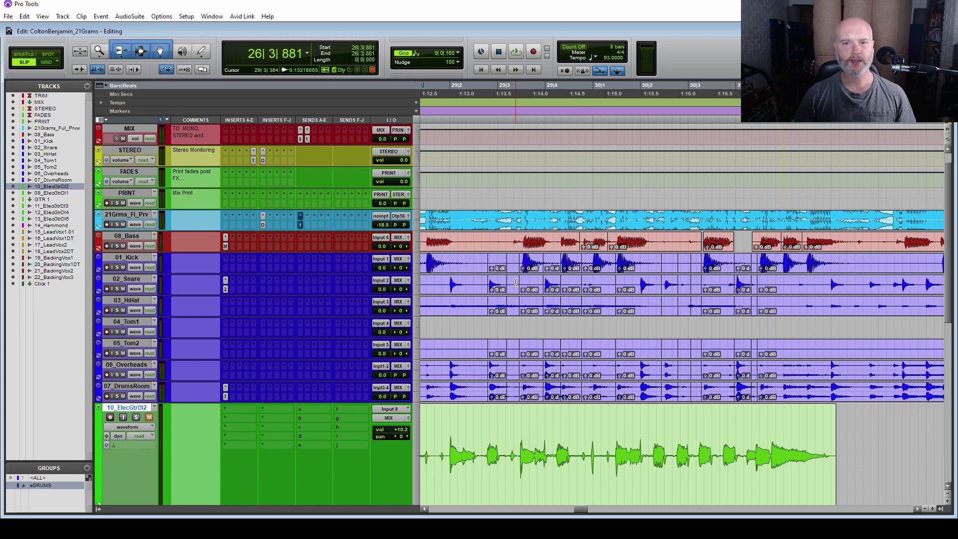
# Extend the unedited drum clips from 28|4|913 into bar 31 and the unedited bass alongside, and play them back from 29|1|474.
pyautogui.moveTo(542, 261); pyautogui.dragTo(767, 261)
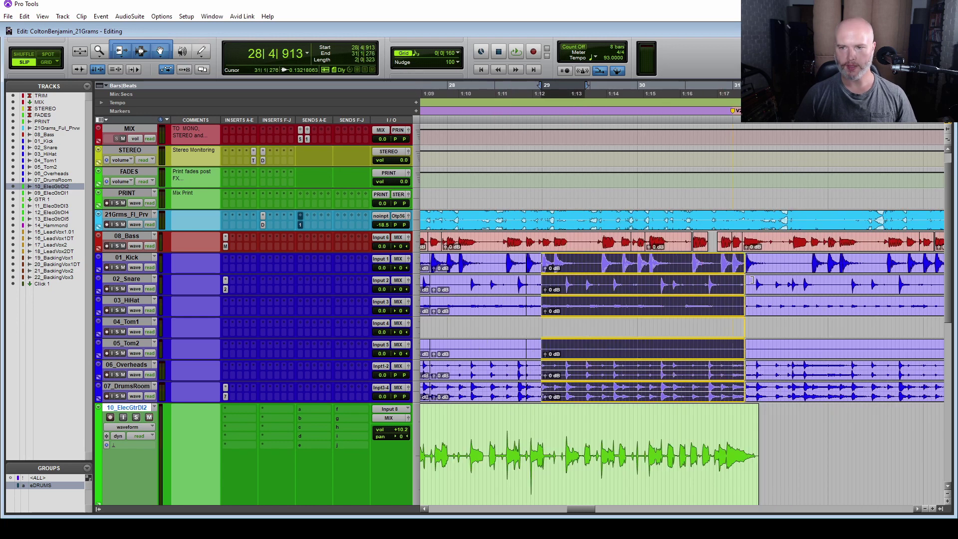
pyautogui.hotkey('alt', 'shift', '3')
pyautogui.click(624, 246)
pyautogui.moveTo(631, 239); pyautogui.dragTo(773, 239)
pyautogui.hotkey('alt', 'shift', '3')
pyautogui.click(554, 238)
pyautogui.press('space')
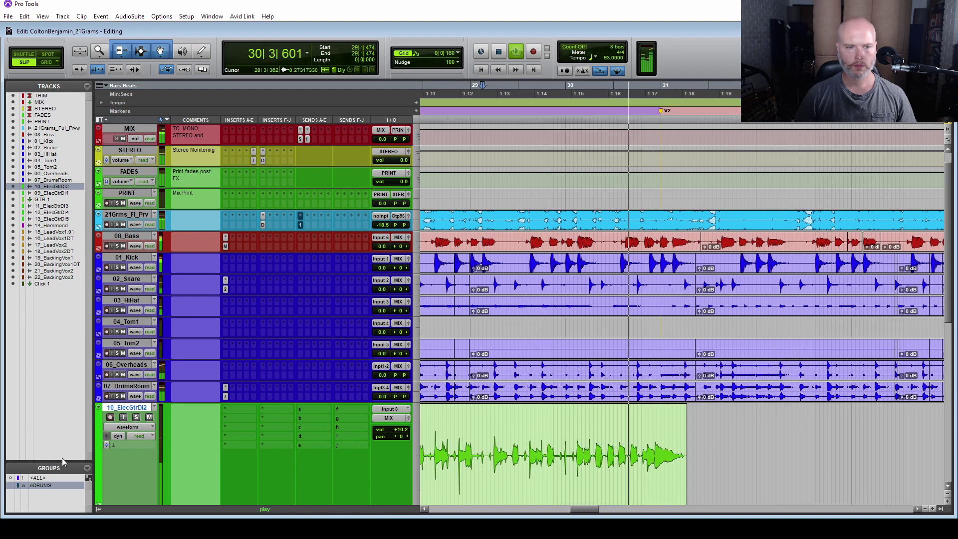
# Stop playback, mute the 10_ElecGtrDI2 track, and restore the edited drum and bass clips.
pyautogui.press('space')
pyautogui.click(149, 417)
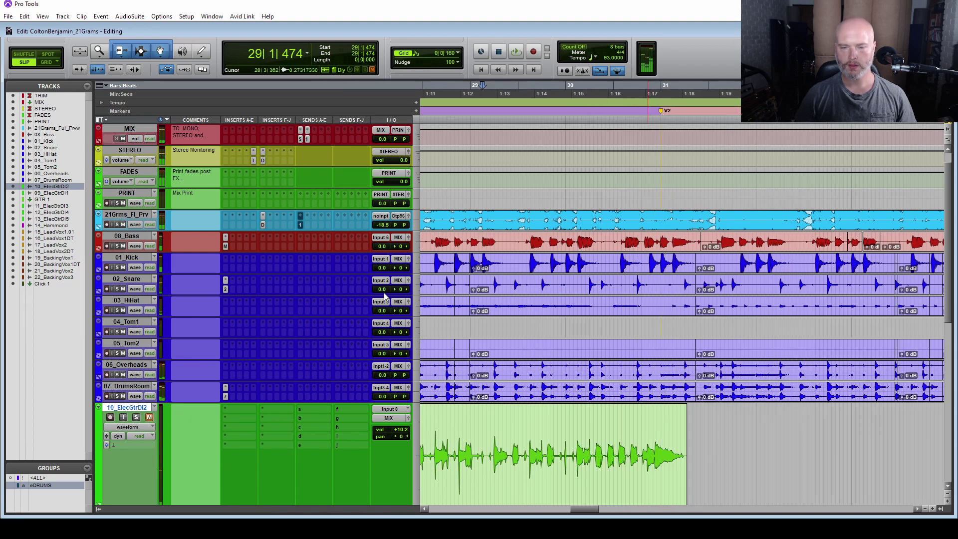
pyautogui.moveTo(458, 259); pyautogui.dragTo(559, 394)
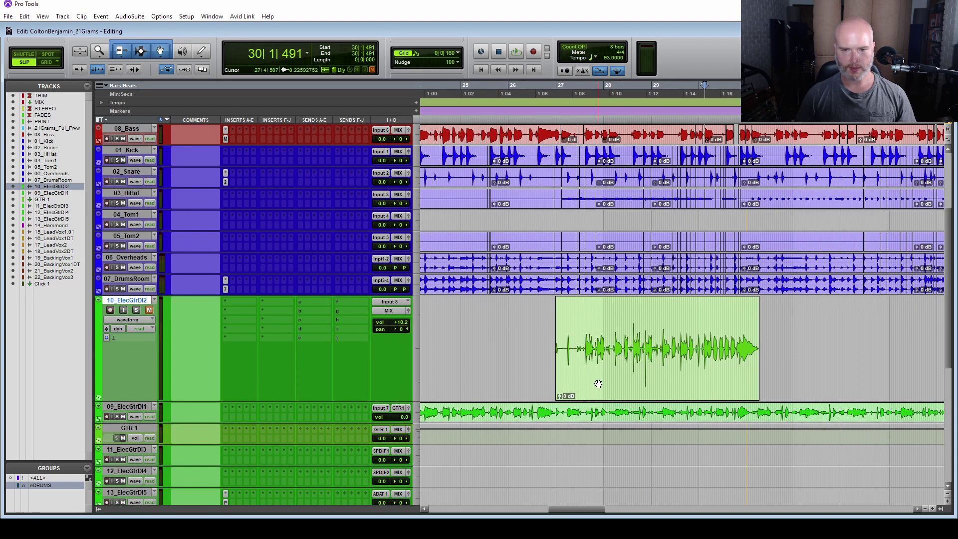
# Select the clip on 10_ElecGtrDI2, unmute its track, and play it back from 26|4|914.
pyautogui.click(598, 383)
pyautogui.click(148, 310)
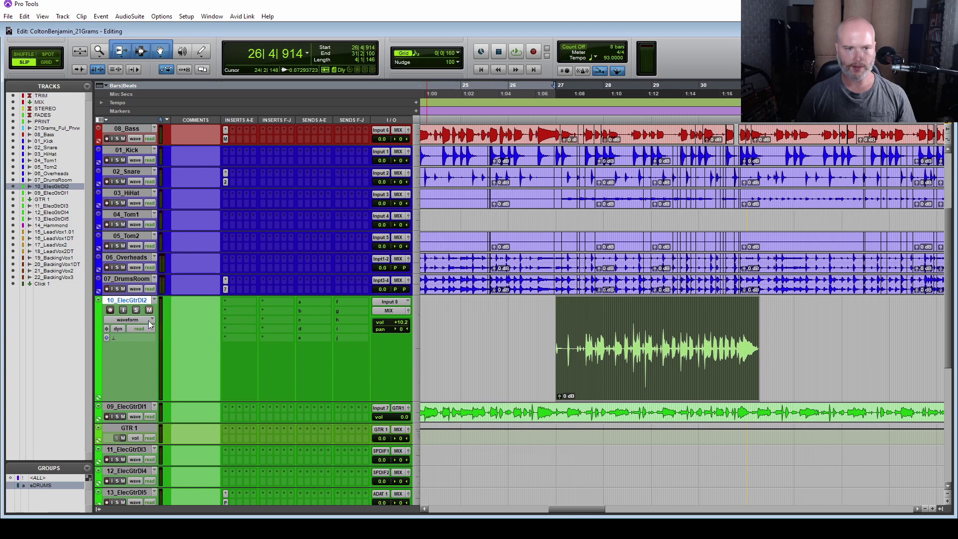
pyautogui.press('space')
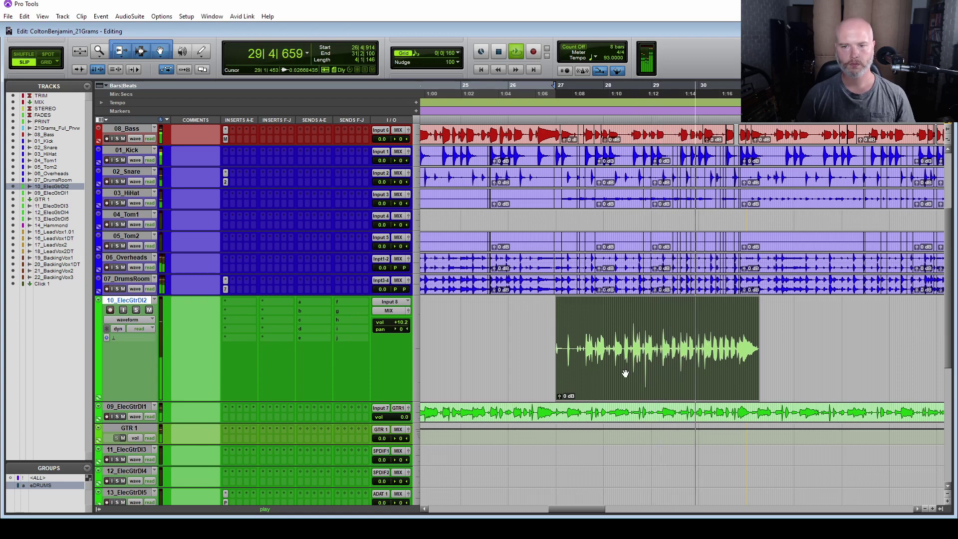
# Move the 10_ElecGtrDI2 track directly below 01_Kick and stop playback.
pyautogui.moveTo(128, 301); pyautogui.dragTo(174, 169)
pyautogui.press('space')
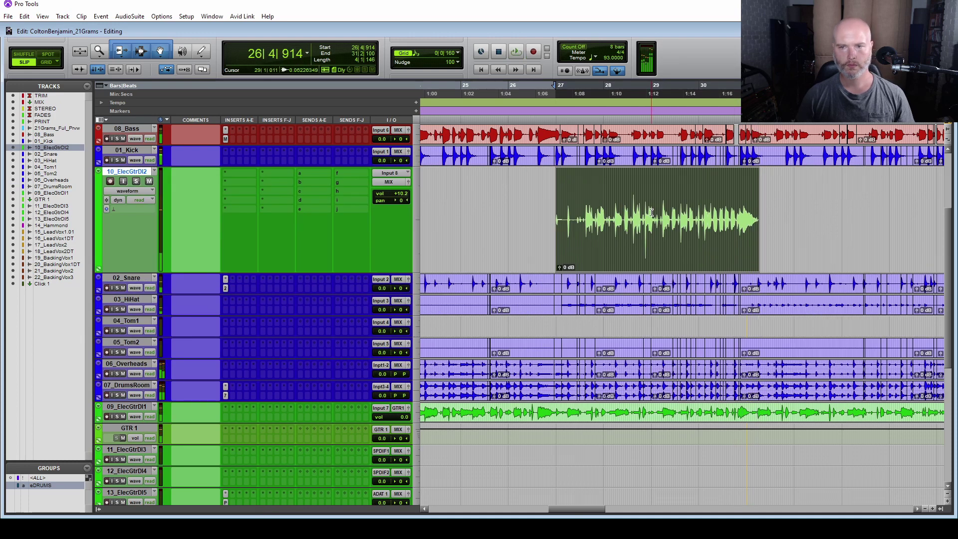
# Separate the short guitar note starting at 28|2|628 into its own clip on 10_ElecGtrDI2.
pyautogui.press('t')
pyautogui.press('t')
pyautogui.press('t')
pyautogui.hscroll(2, 716, 218)
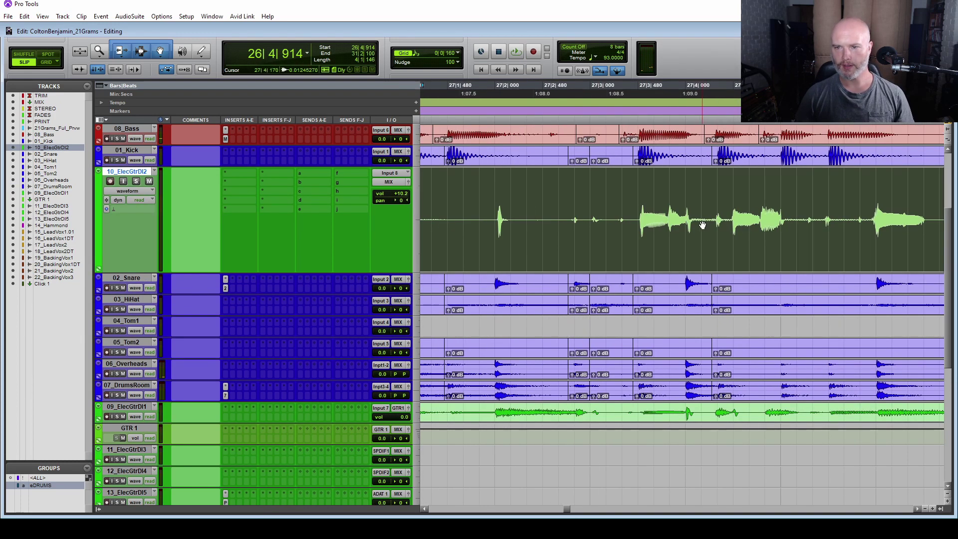
pyautogui.hscroll(3, 698, 234)
pyautogui.hscroll(3, 697, 235)
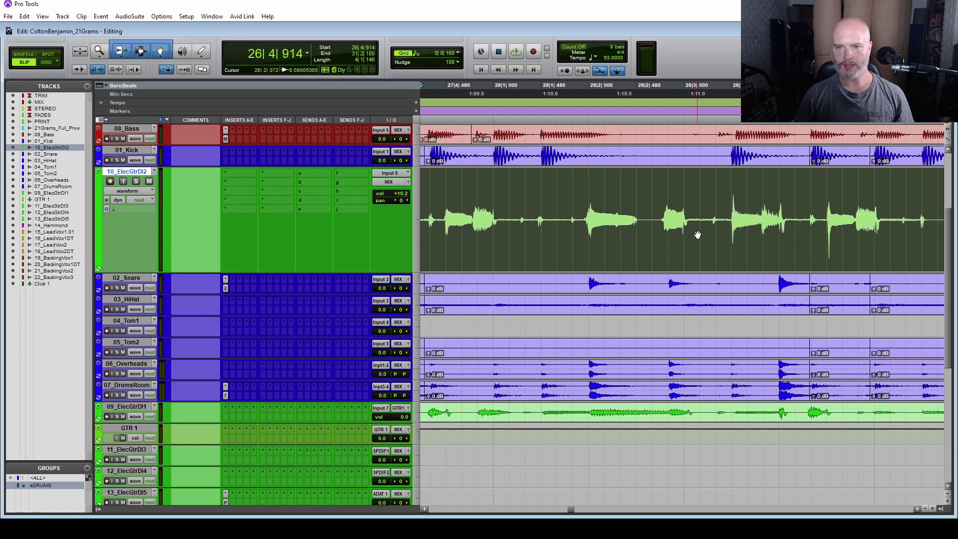
pyautogui.hscroll(3, 614, 228)
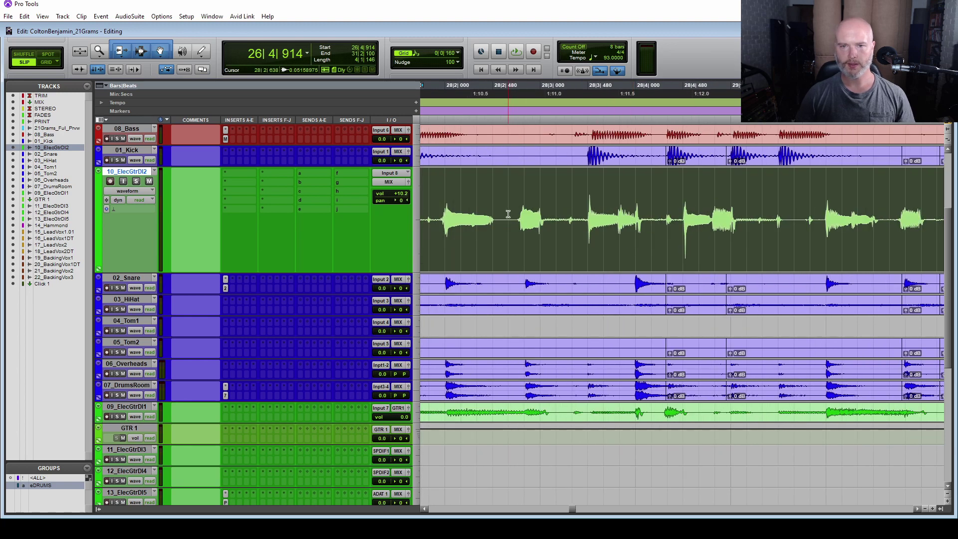
pyautogui.moveTo(508, 214); pyautogui.dragTo(548, 215)
pyautogui.press('b')
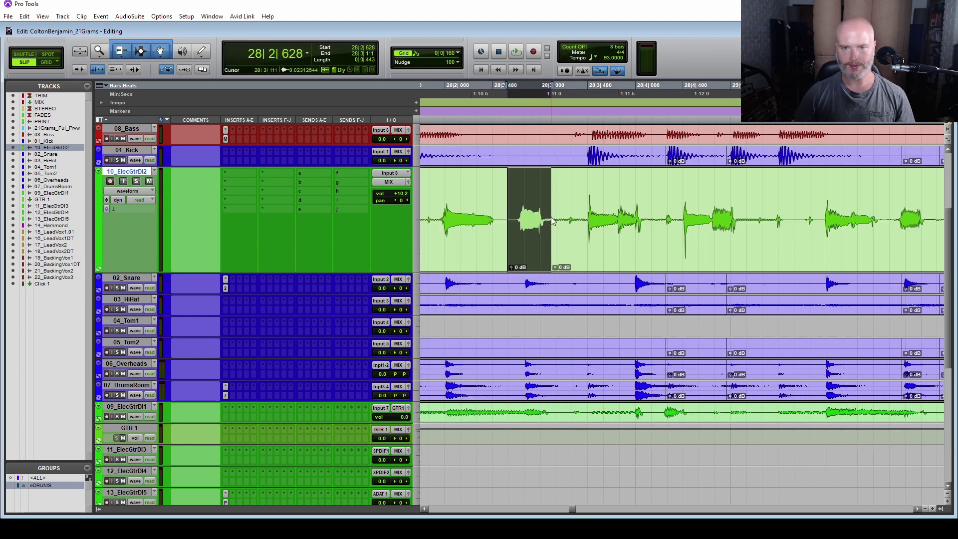
# Nudge the separated guitar note later until it starts at 28|2|675.
pyautogui.press('KP_Add')
pyautogui.press('KP_Add')
pyautogui.press('KP_Add')
pyautogui.press('KP_Add')
pyautogui.press('KP_Add')
pyautogui.press('KP_Add')
pyautogui.press('KP_Add')
pyautogui.press('KP_Add')
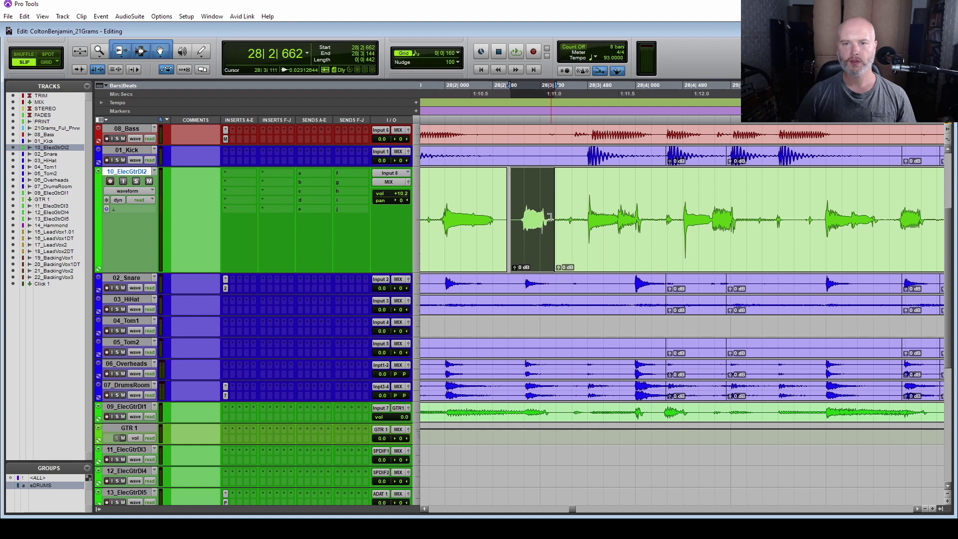
pyautogui.press('KP_Add')
pyautogui.press('KP_Add')
pyautogui.press('KP_Add')
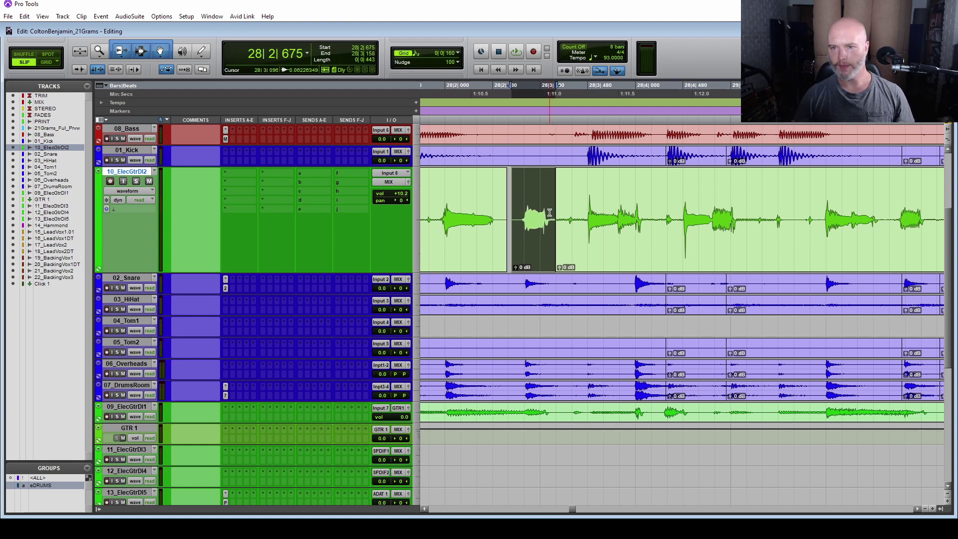
# Play the nudged guitar note back in context from 28|1|794.
pyautogui.click(429, 210)
pyautogui.press('space')
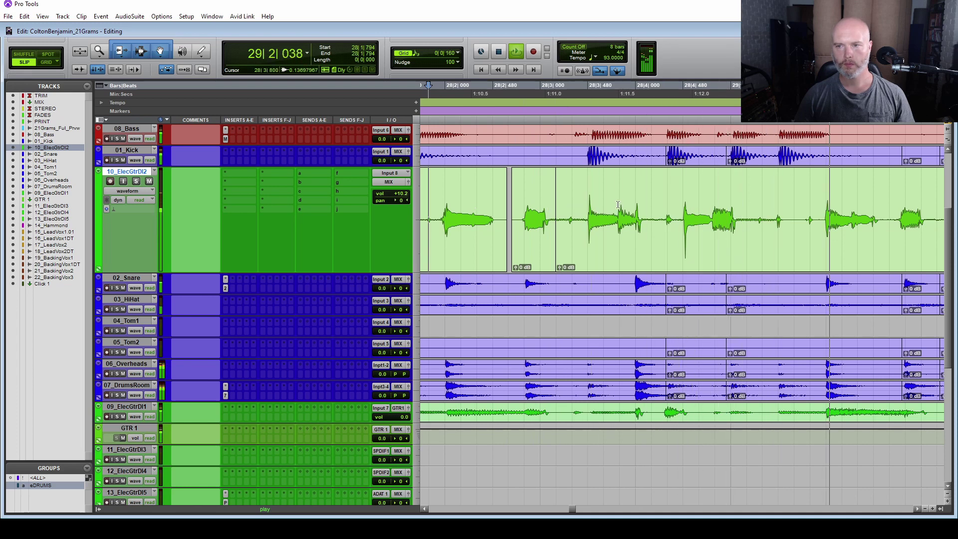
pyautogui.press('space')
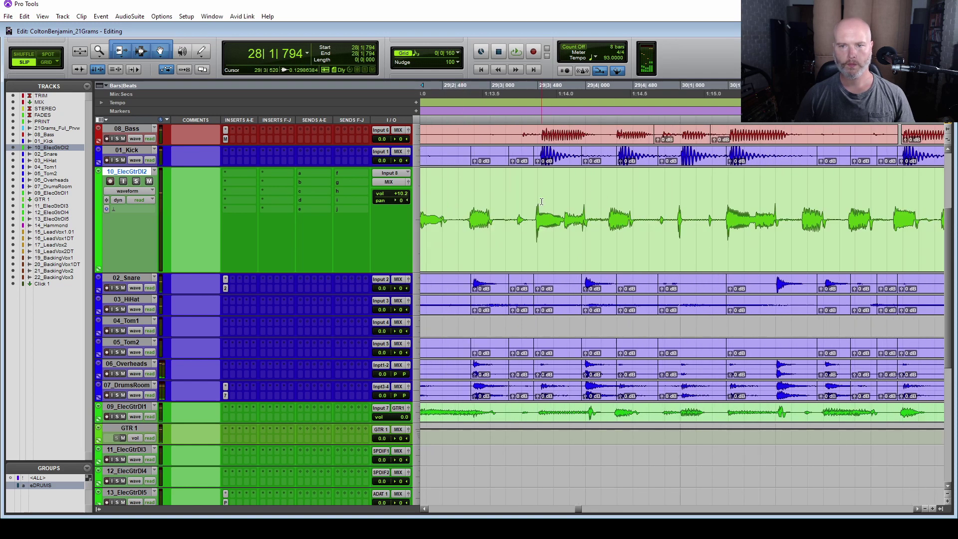
# Play the guitar part back with the drums from 29|3|102 and again from 29|1|459.
pyautogui.press('space')
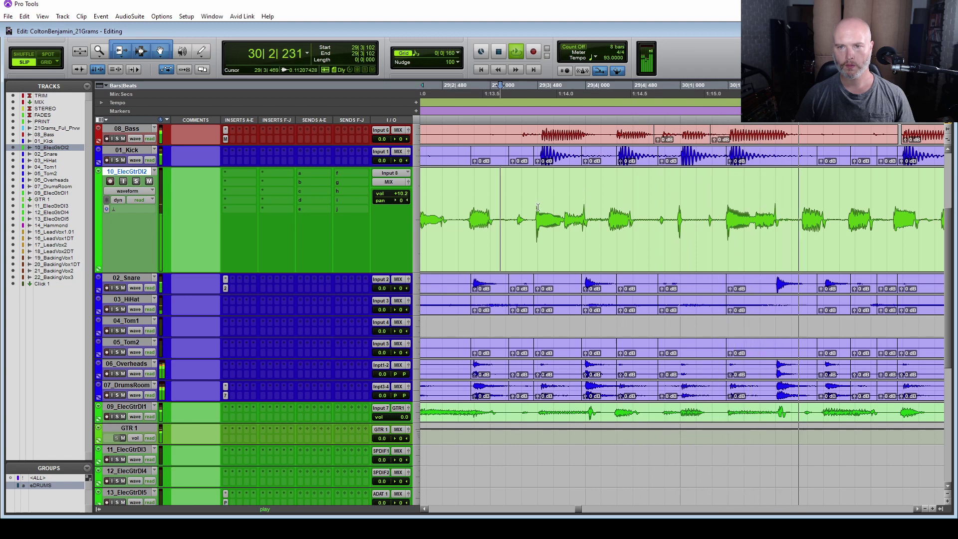
pyautogui.press('space')
pyautogui.press('space')
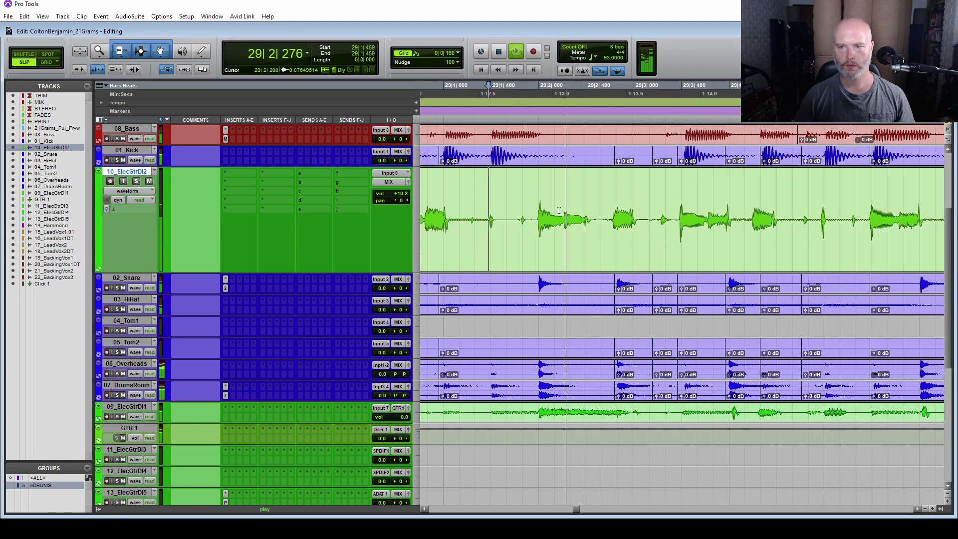
pyautogui.press('space')
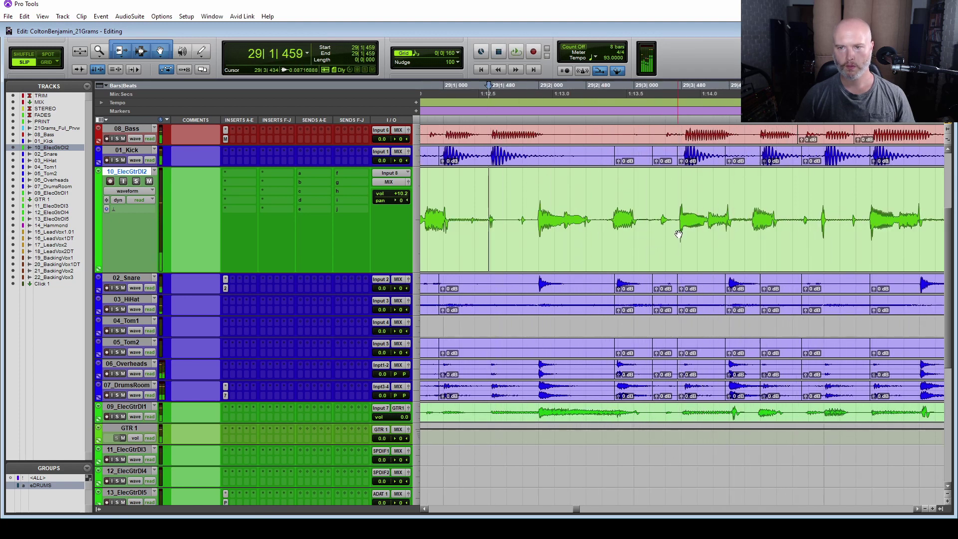
# Separate the guitar notes starting at 29|3|208 into their own clip and nudge it later to start at 29|3|245.
pyautogui.moveTo(655, 215); pyautogui.dragTo(787, 232)
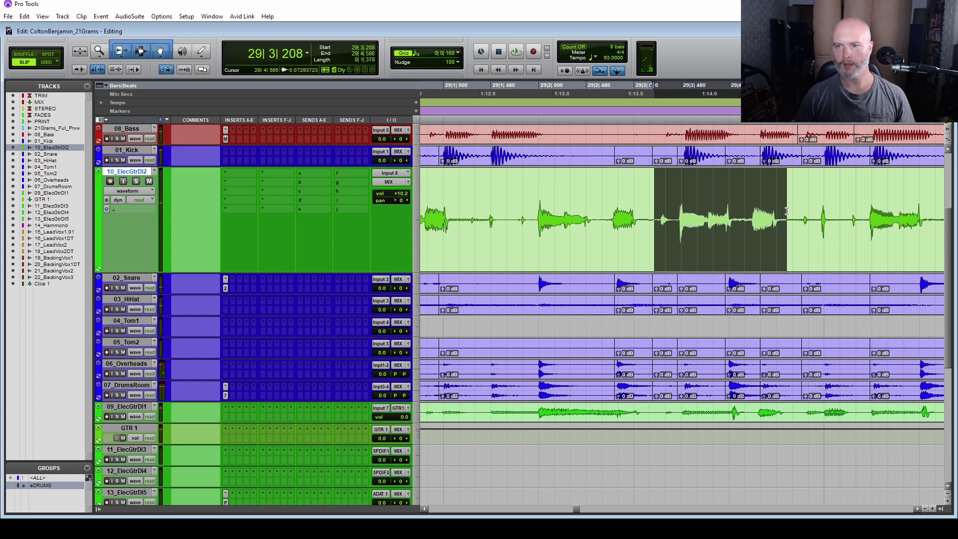
pyautogui.press('b')
pyautogui.press('.')
pyautogui.press('.')
pyautogui.press('.')
pyautogui.press('.')
pyautogui.press('.')
pyautogui.press('.')
pyautogui.press('.')
pyautogui.press('.')
pyautogui.press('.')
pyautogui.press('.')
pyautogui.press('.')
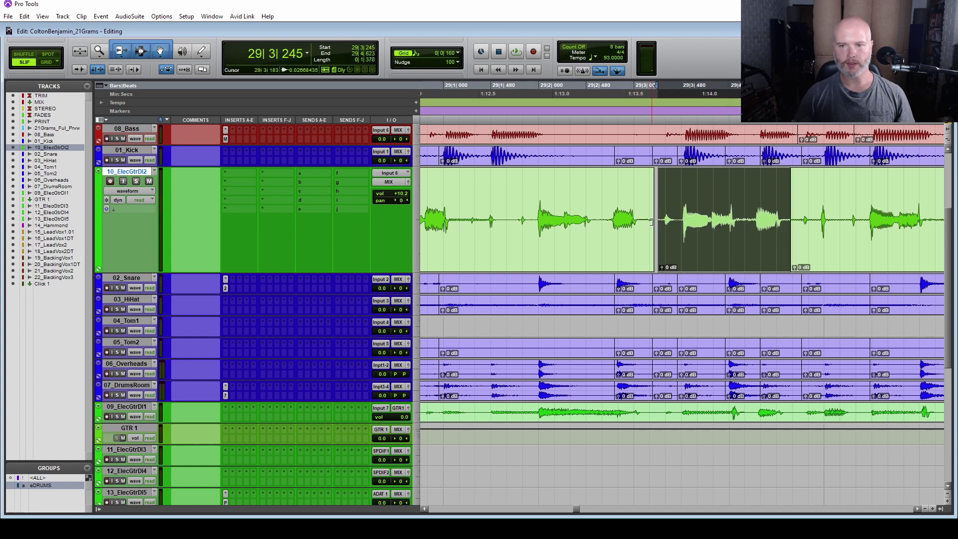
# Extend the nudged guitar clip's start back over the preceding note and play the part from 29|1|348.
pyautogui.moveTo(657, 215); pyautogui.dragTo(608, 216)
pyautogui.click(478, 197)
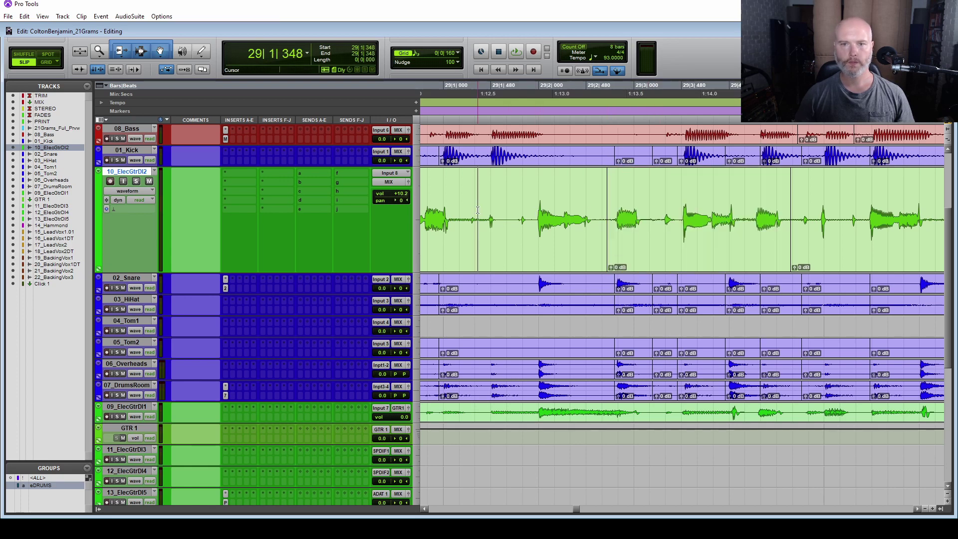
pyautogui.press('space')
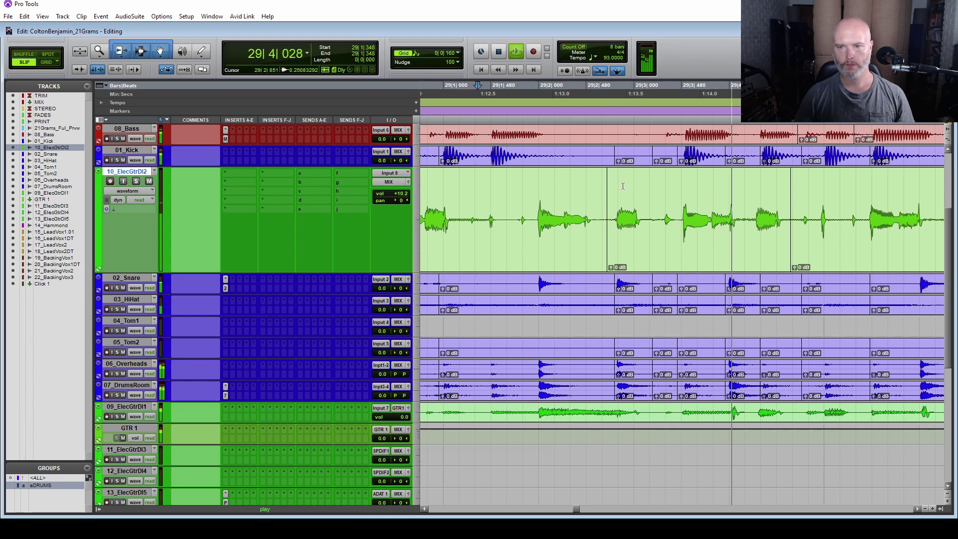
pyautogui.press('space')
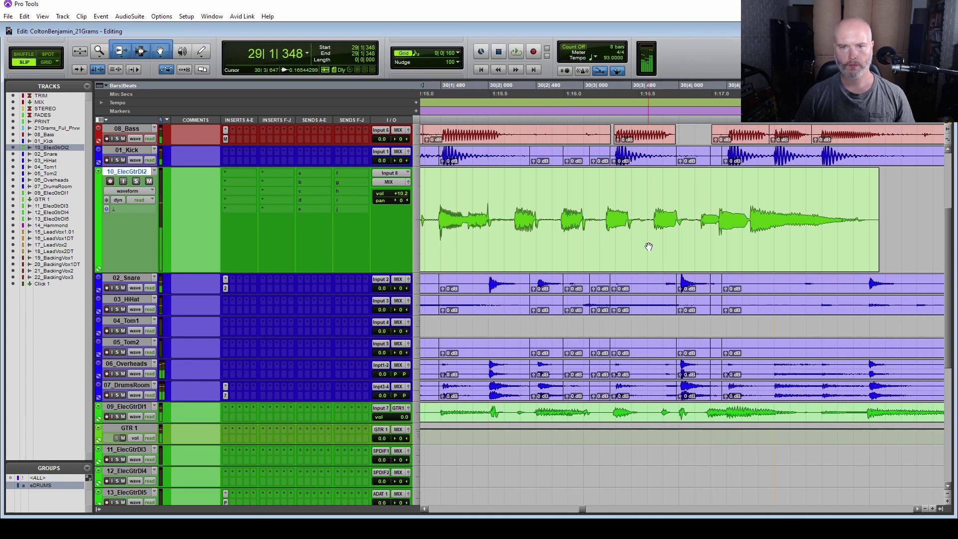
# Play the remaining guitar clip with the drums from its start at 29|4|623.
pyautogui.hscroll(-1, 648, 244)
pyautogui.click(576, 253)
pyautogui.press('space')
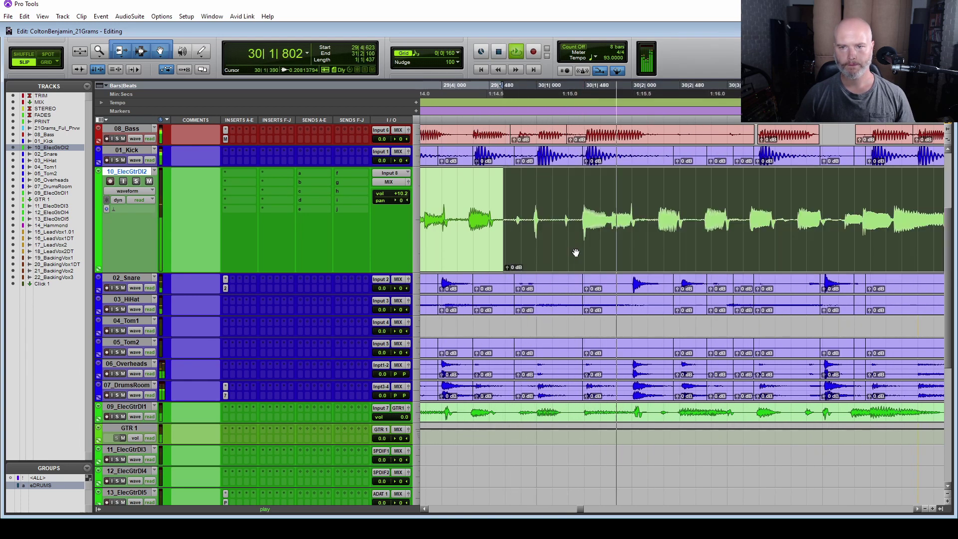
pyautogui.press('space')
# Split the 10_ElecGtrDI2 clip at 30|2|224 and play the new clip from its start.
pyautogui.click(655, 211)
pyautogui.press('b')
pyautogui.hscroll(1, 598, 229)
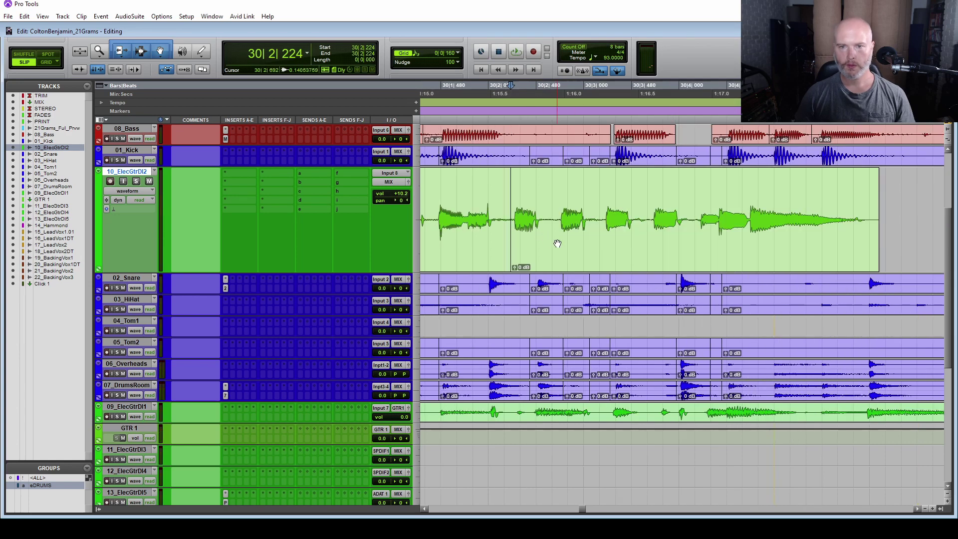
pyautogui.click(558, 252)
pyautogui.press('space')
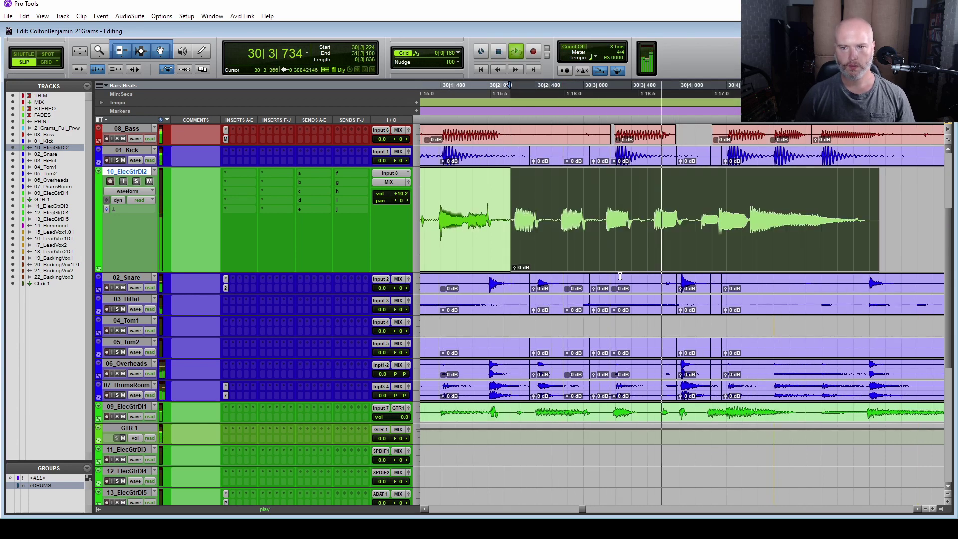
pyautogui.press('space')
pyautogui.press('space')
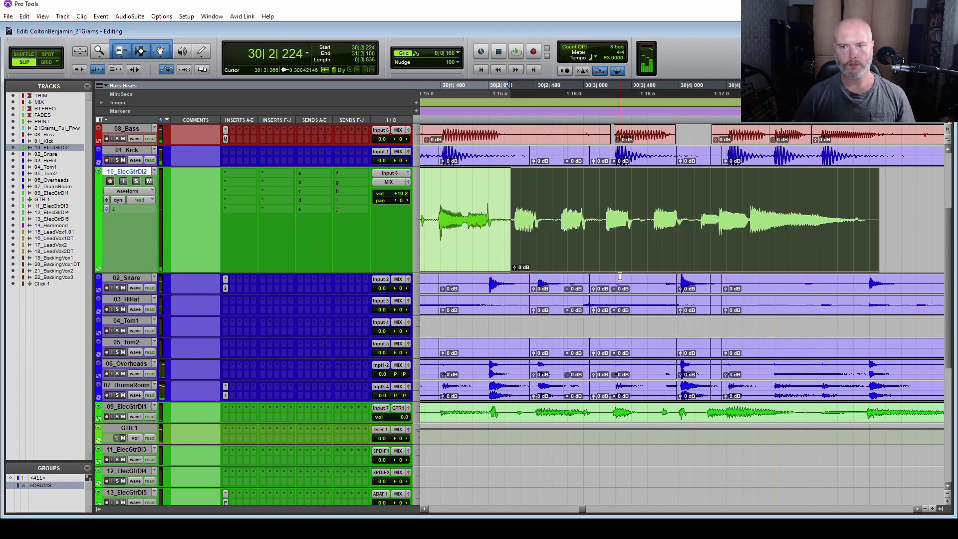
# Move the guitar clip at 30|2|224 later to start at 30|2|280, and split it at 30|3|245.
pyautogui.moveTo(568, 251); pyautogui.dragTo(578, 255)
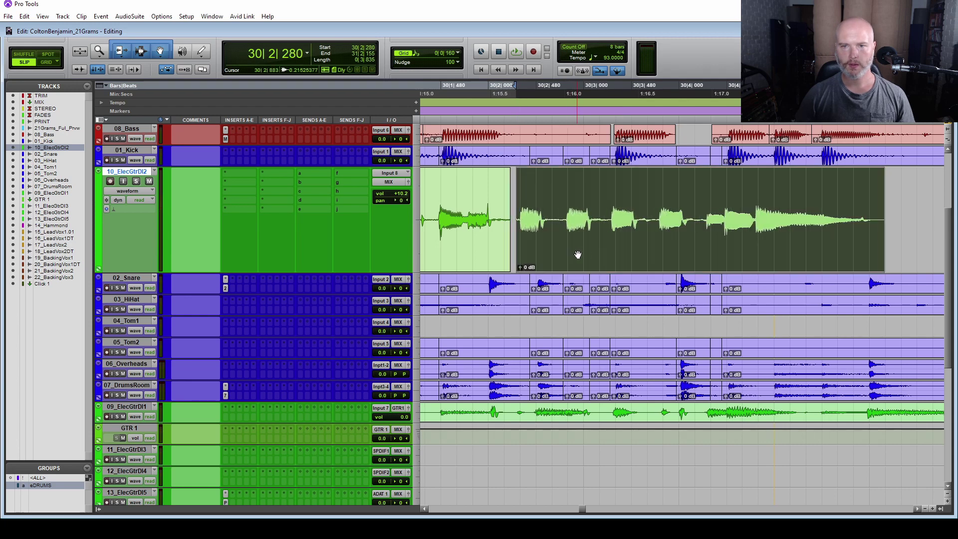
pyautogui.click(608, 214)
pyautogui.hotkey('ctrl', 'e')
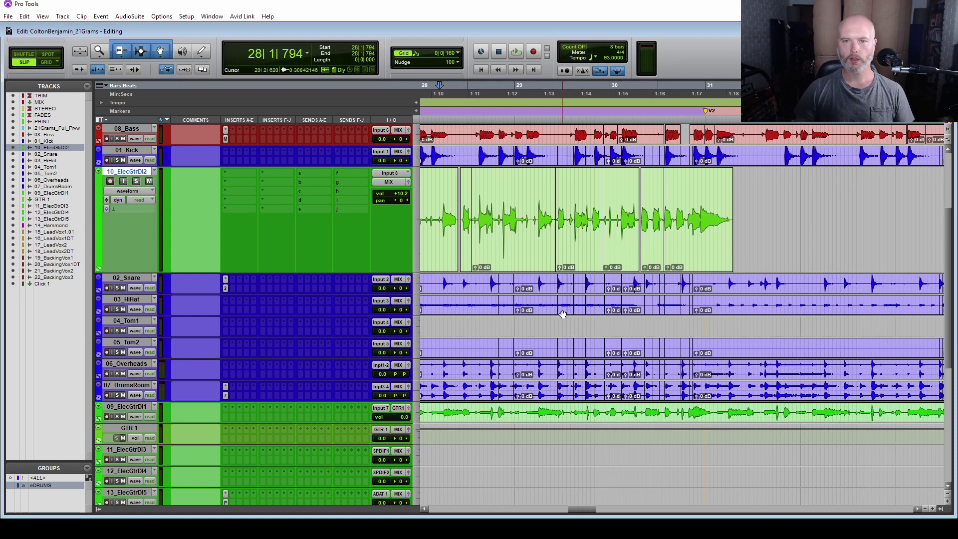
# Play the edited guitar part back with the drums from 28|1|713.
pyautogui.press('t')
pyautogui.press('t')
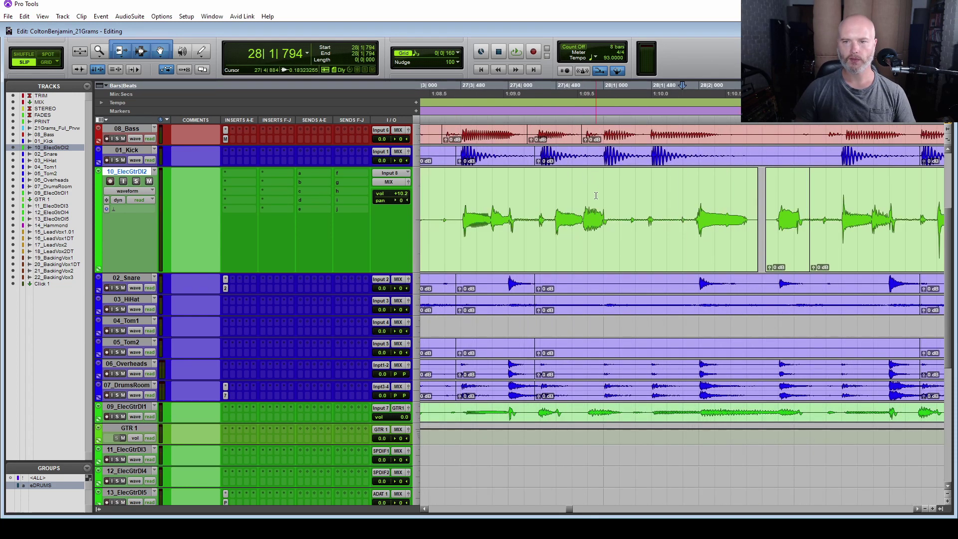
pyautogui.hscroll(2, 595, 196)
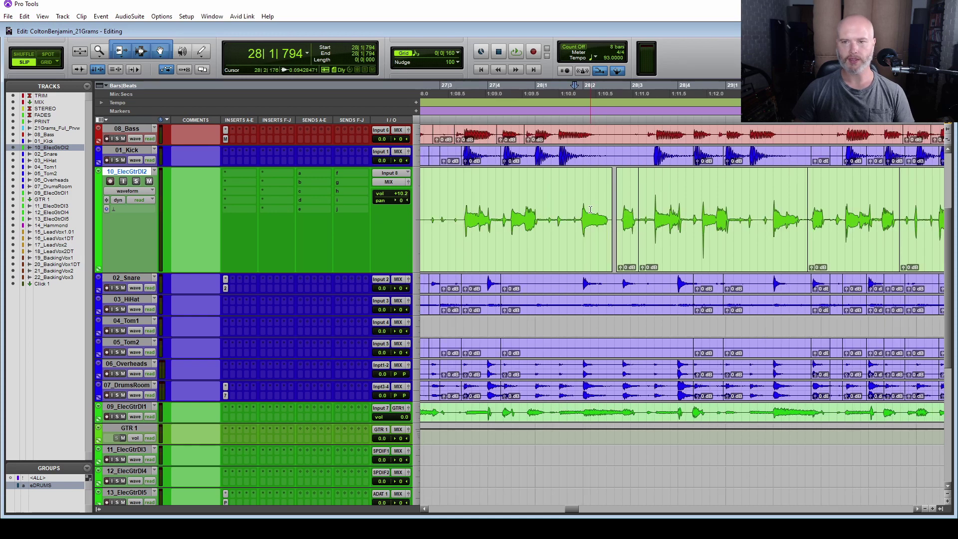
pyautogui.hotkey('ctrl', '[')
pyautogui.press('r')
pyautogui.press('r')
pyautogui.click(601, 210)
pyautogui.press('space')
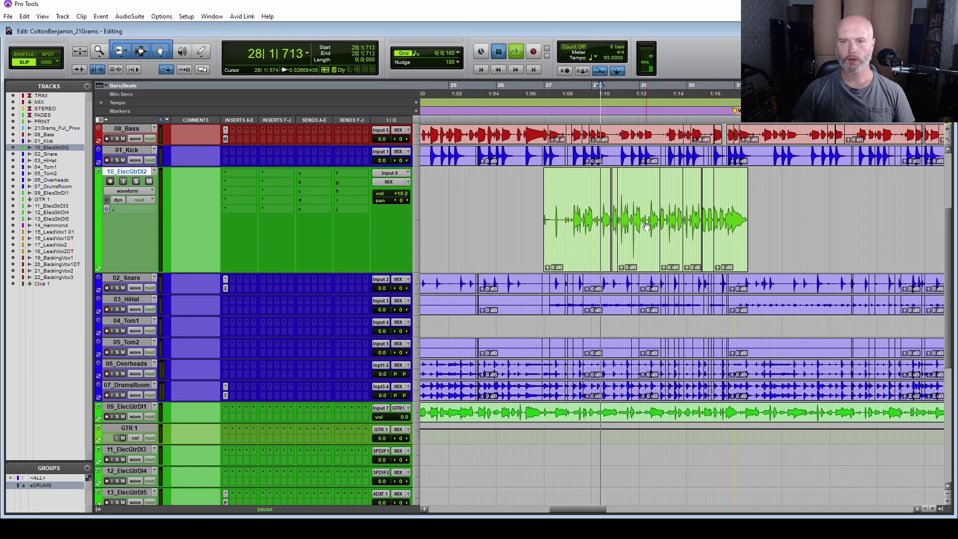
pyautogui.press('t')
pyautogui.press('t')
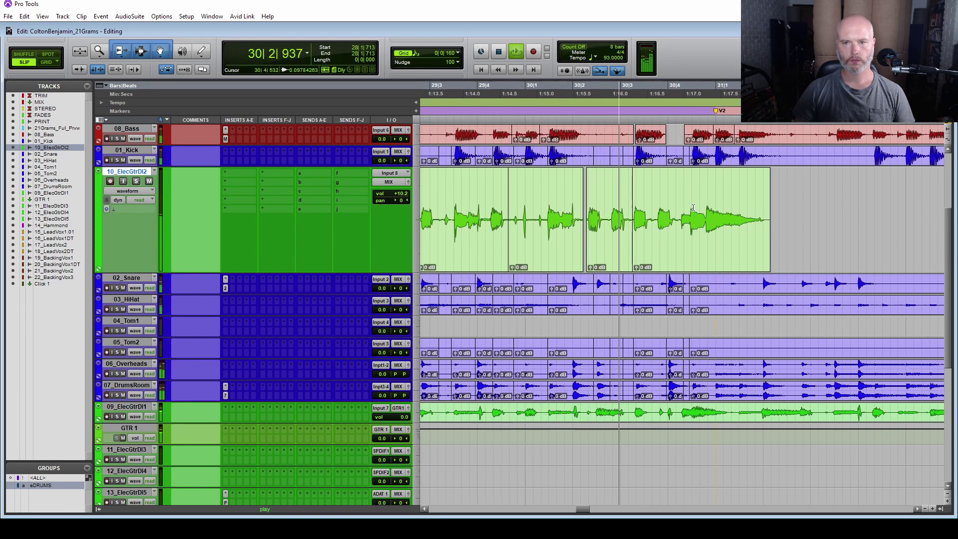
# Play the last guitar clip repeatedly from 30|3|245 to judge its timing against the drums.
pyautogui.click(730, 239)
pyautogui.hotkey('ctrl', ']')
pyautogui.hotkey('ctrl', ']')
pyautogui.press('space')
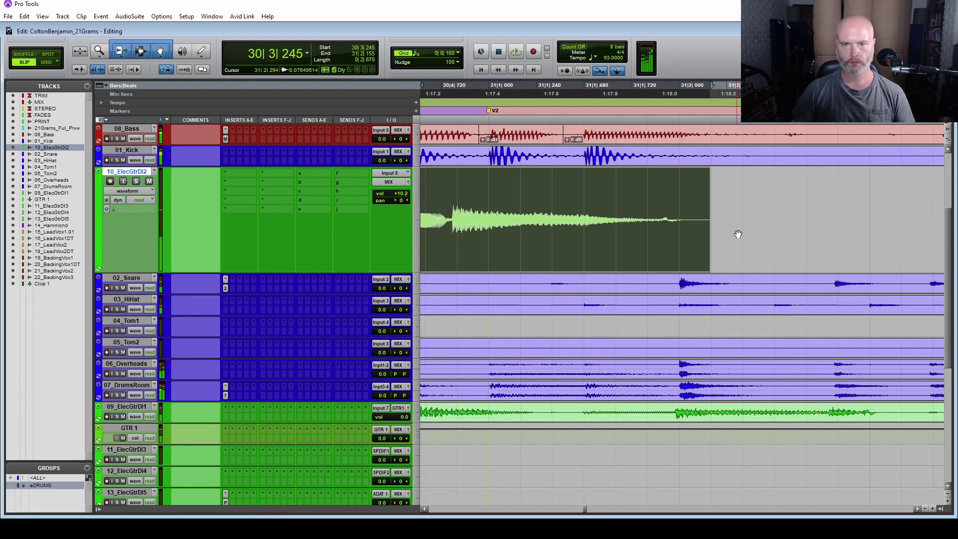
pyautogui.hotkey('ctrl', '[')
pyautogui.hotkey('ctrl', '[')
pyautogui.press('space')
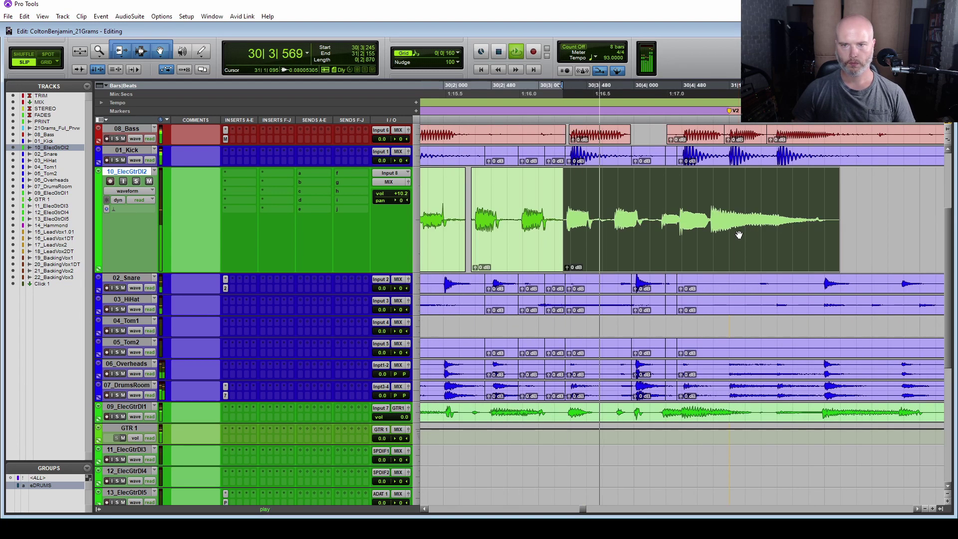
pyautogui.press('space')
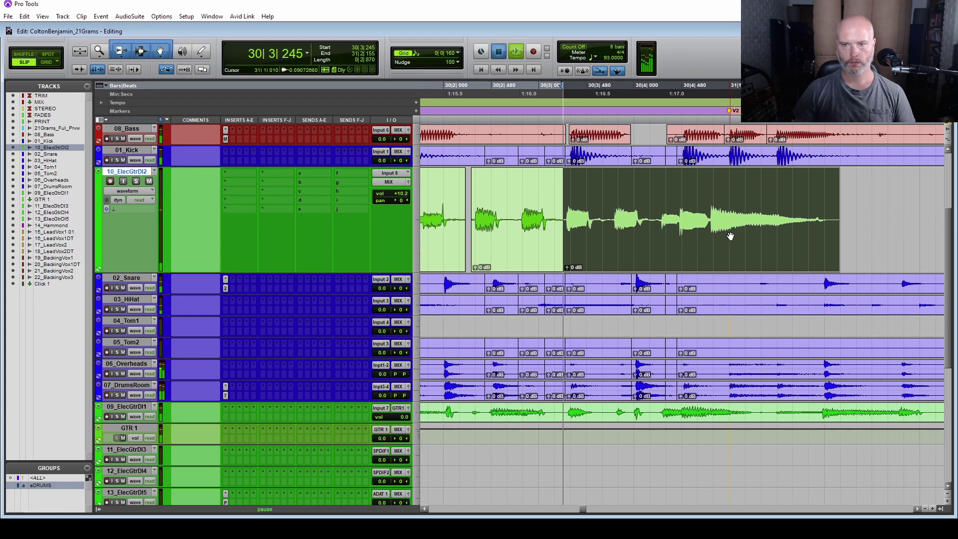
pyautogui.press('space')
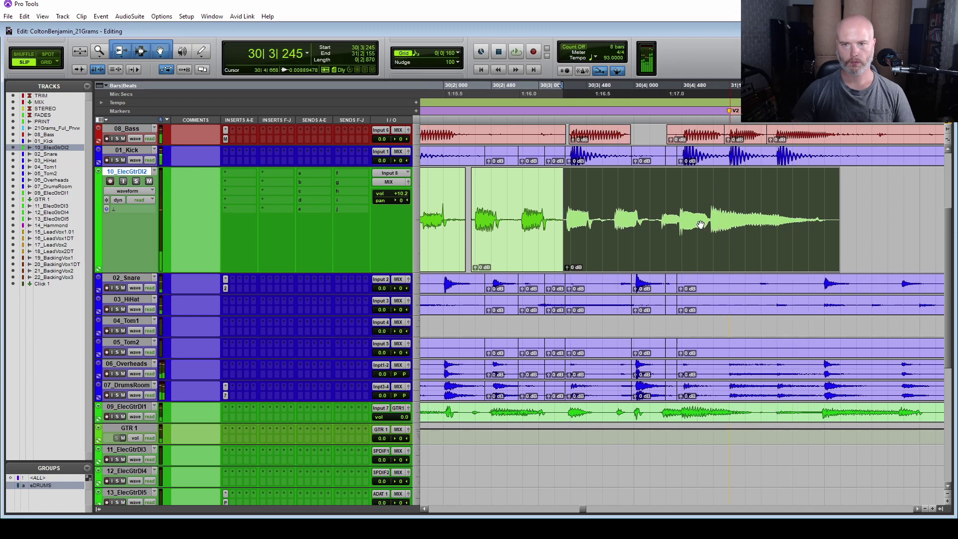
pyautogui.click(613, 229)
pyautogui.press('KP_Enter')
pyautogui.press('Return')
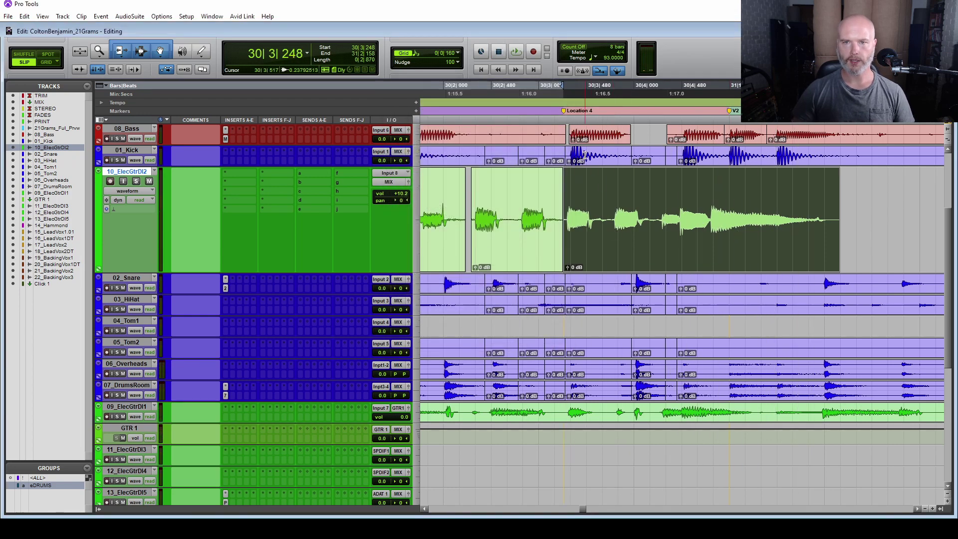
pyautogui.moveTo(566, 112); pyautogui.dragTo(602, 252)
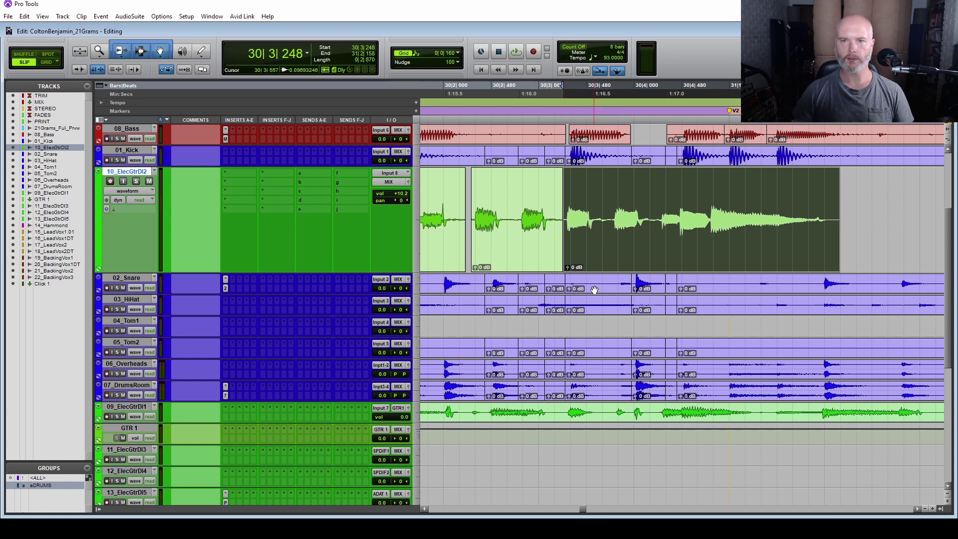
# Nudge the last guitar clip later until it starts at 30|3|269 and play it back.
pyautogui.press('KP_Add')
pyautogui.press('KP_Add')
pyautogui.press('KP_Add')
pyautogui.press('KP_Add')
pyautogui.press('KP_Add')
pyautogui.press('KP_Add')
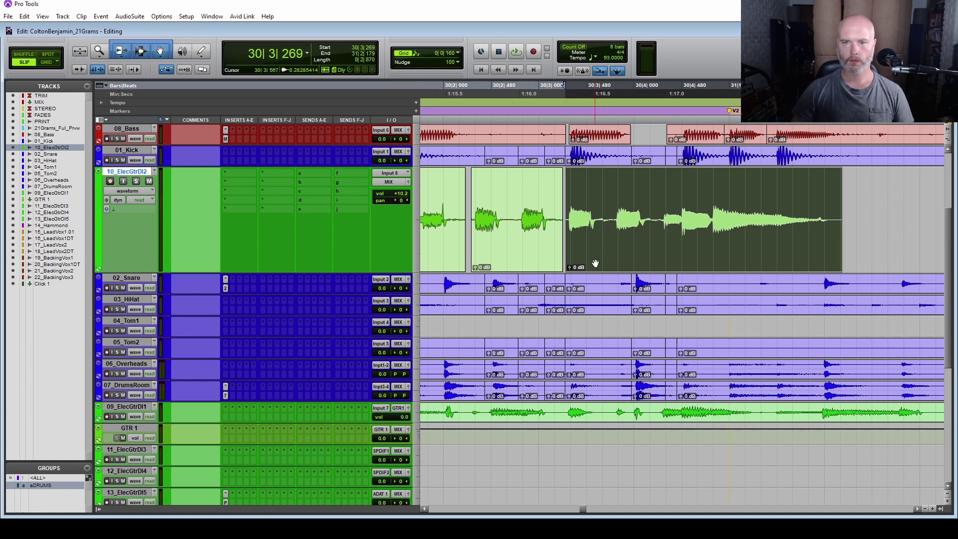
pyautogui.press('space')
pyautogui.press('space')
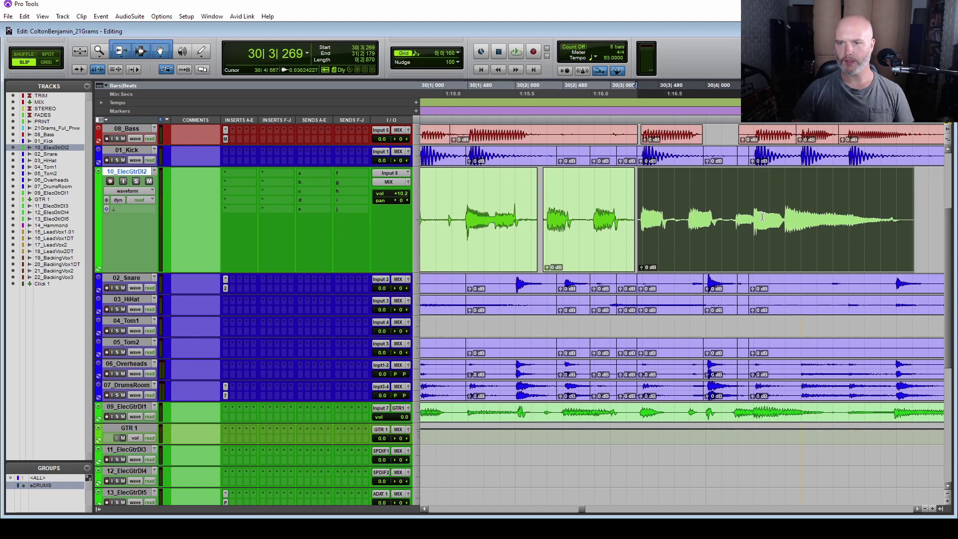
# Nudge the last guitar clip slightly later again and play the part from 30|1|279.
pyautogui.press('KP_Add')
pyautogui.press('KP_Add')
pyautogui.click(448, 214)
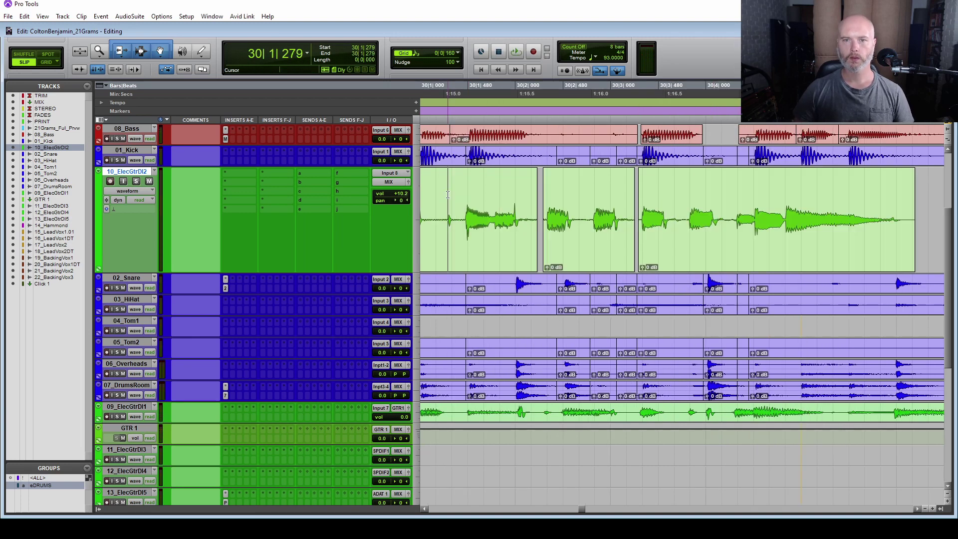
pyautogui.press('space')
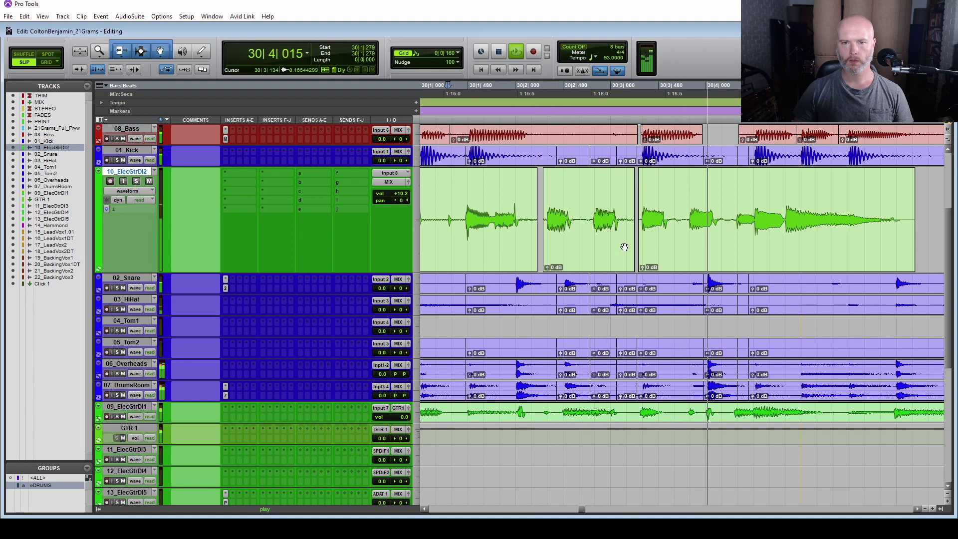
pyautogui.press('space')
# Nudge the guitar clip starting at 29|4|623 later, leaving its start at 29|4|629.
pyautogui.click(568, 249)
pyautogui.press('ctrl+KP_Add')
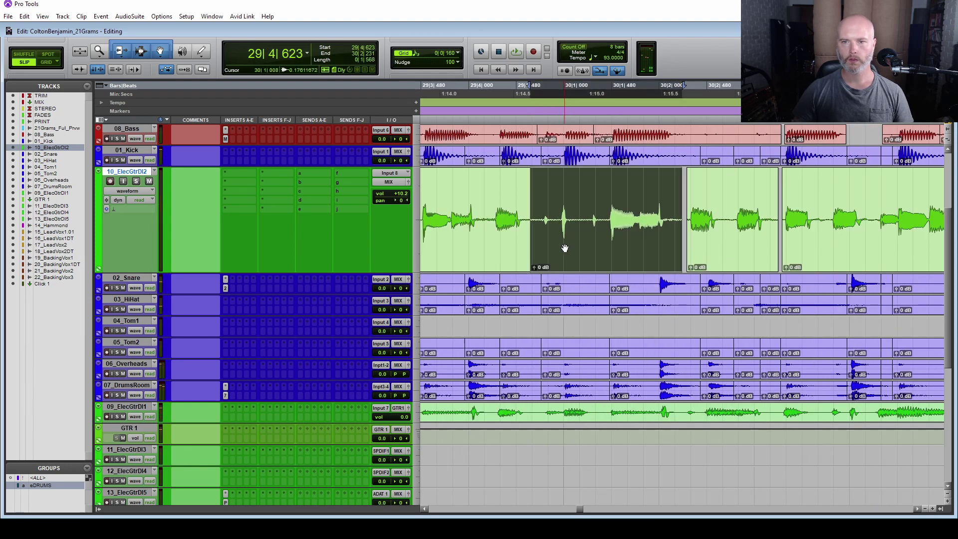
pyautogui.press('KP_Add')
pyautogui.press('KP_Add')
pyautogui.press('KP_Add')
pyautogui.press('KP_Add')
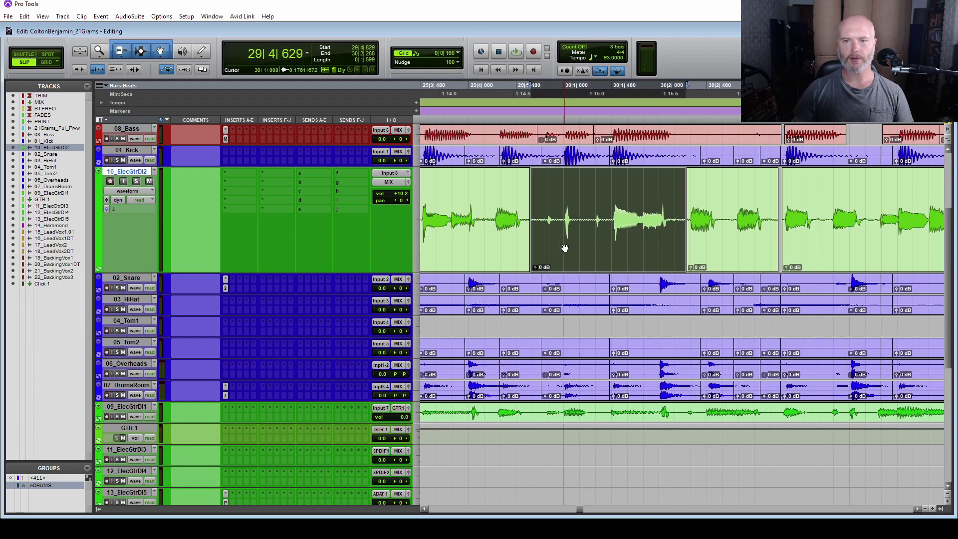
# Separate the guitar note ending before 29|4|596 into its own clip and nudge it later to start at 29|4|283.
pyautogui.click(529, 211)
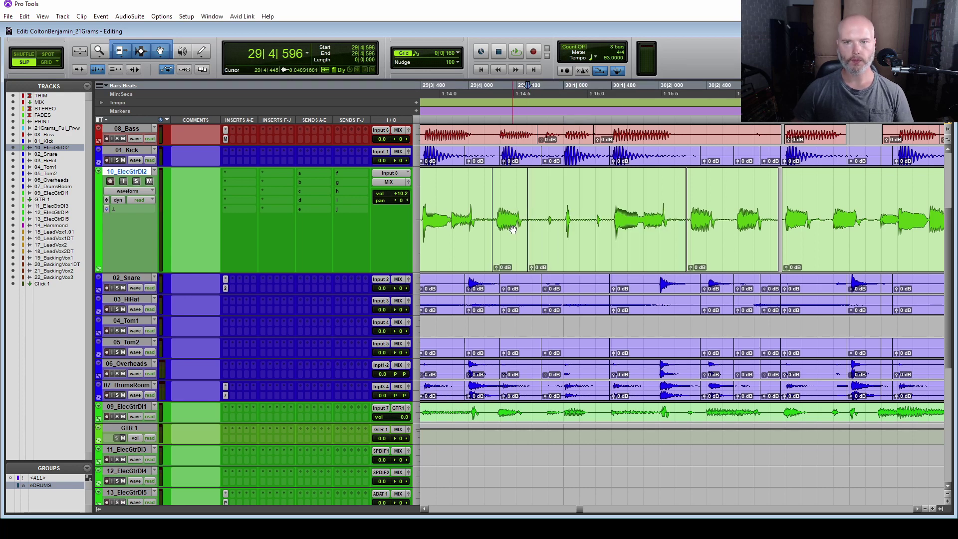
pyautogui.click(513, 228)
pyautogui.press('KP_Add')
pyautogui.press('KP_Add')
pyautogui.press('KP_Add')
pyautogui.press('KP_Add')
pyautogui.press('KP_Add')
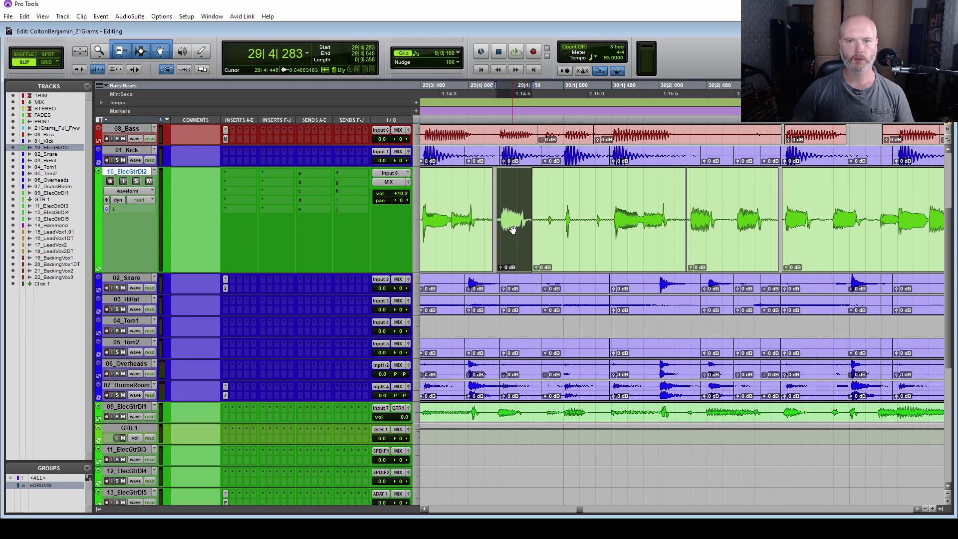
# Separate the guitar notes from 30|1|465 into their own clip and nudge it later to start at 30|1|489.
pyautogui.hscroll(-3, 513, 230)
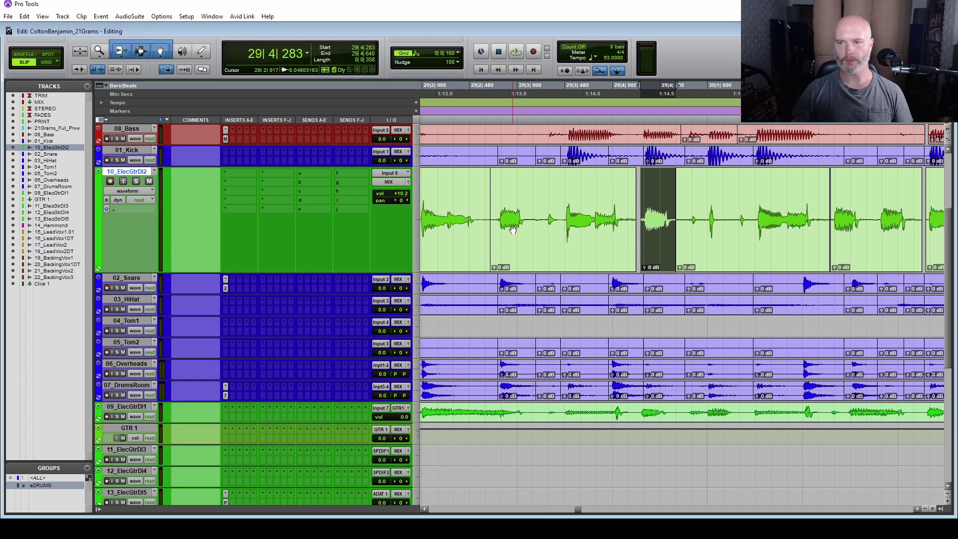
pyautogui.hscroll(3, 513, 228)
pyautogui.click(621, 239)
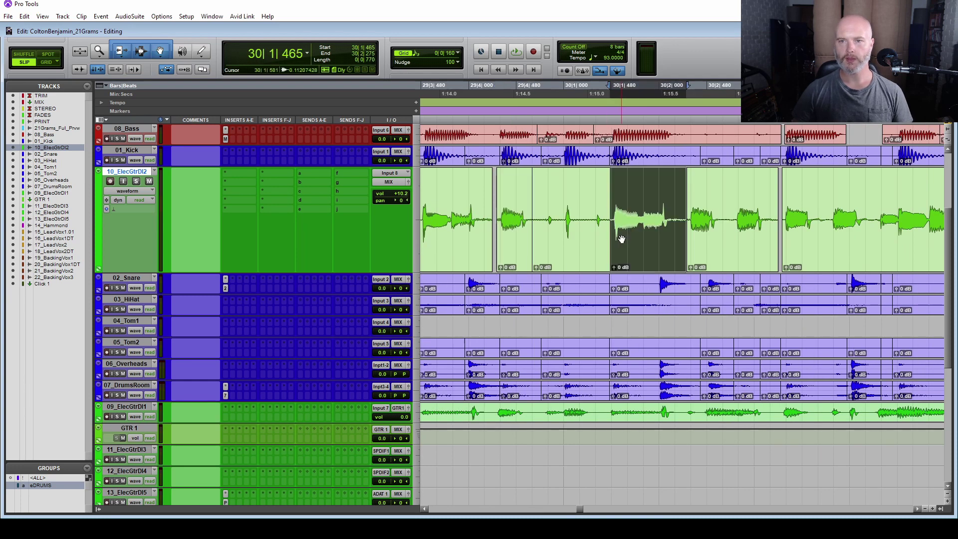
pyautogui.press('KP_Add')
pyautogui.press('KP_Add')
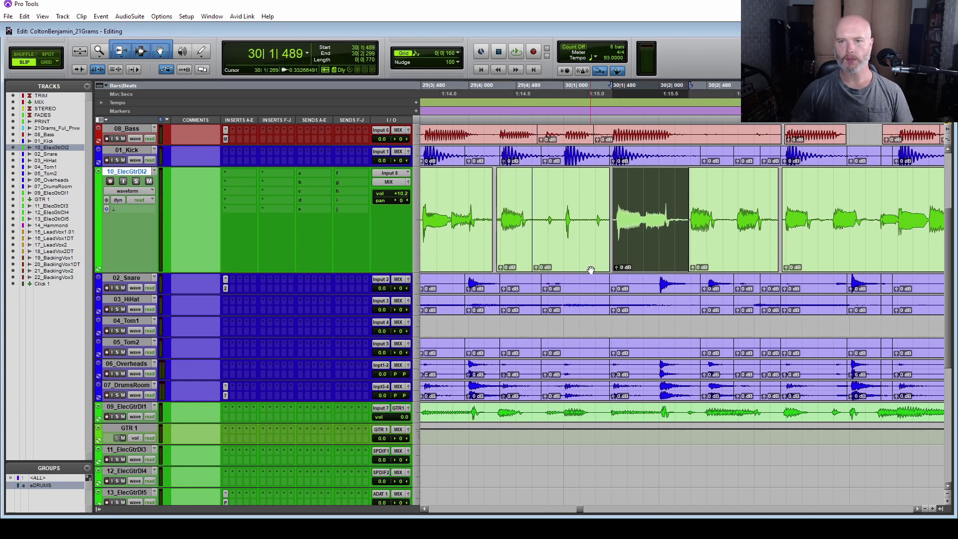
# Nudge the separated guitar clip in bar 30 back earlier so that it starts at 30|1|452.
pyautogui.press('KP_Subtract')
pyautogui.press('KP_Subtract')
pyautogui.press('KP_Subtract')
pyautogui.press('KP_Subtract')
pyautogui.press('KP_Subtract')
pyautogui.press('KP_Subtract')
pyautogui.press('KP_Subtract')
pyautogui.press('KP_Subtract')
pyautogui.press('KP_Subtract')
pyautogui.press('KP_Subtract')
pyautogui.press('KP_Subtract')
pyautogui.press('KP_Subtract')
pyautogui.press('KP_Subtract')
pyautogui.press('KP_Subtract')
pyautogui.press('KP_Subtract')
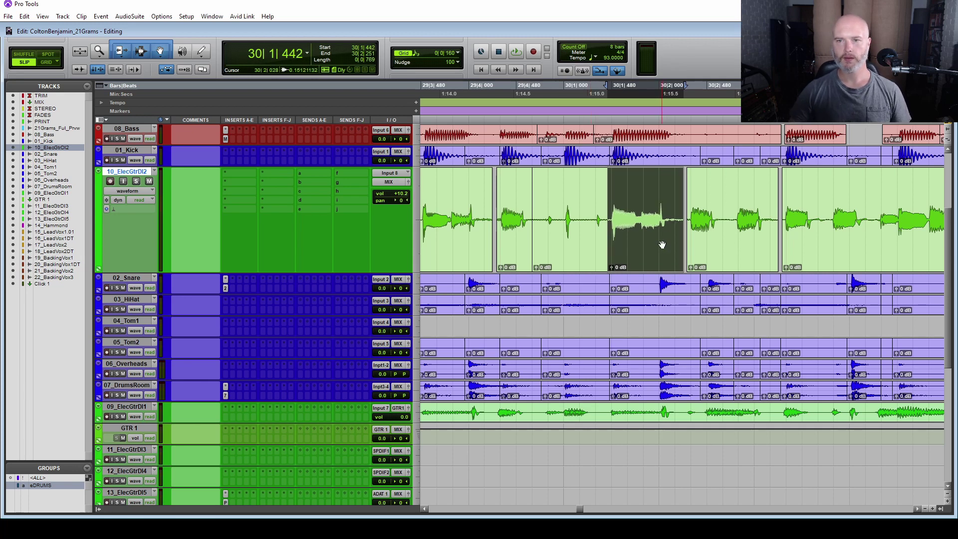
pyautogui.press('KP_Add')
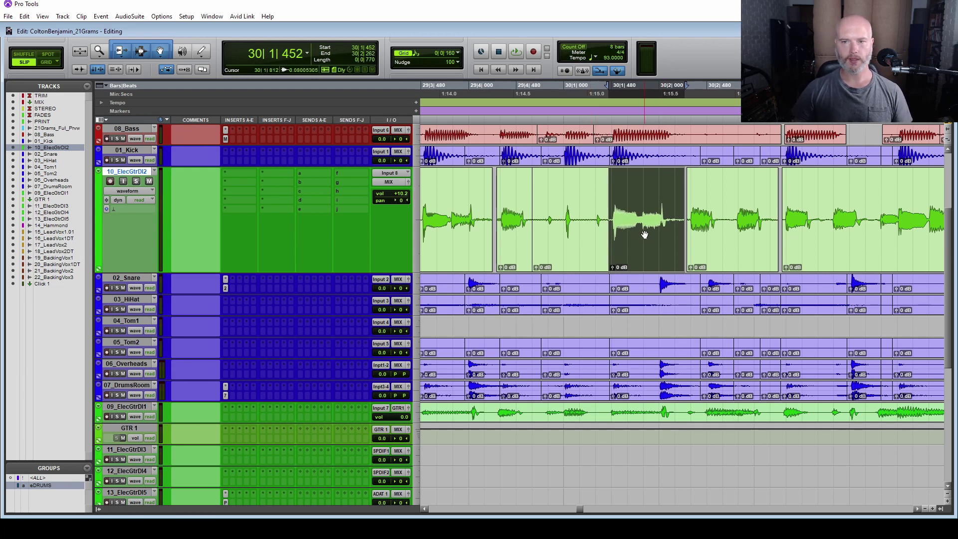
pyautogui.press('r')
pyautogui.press('r')
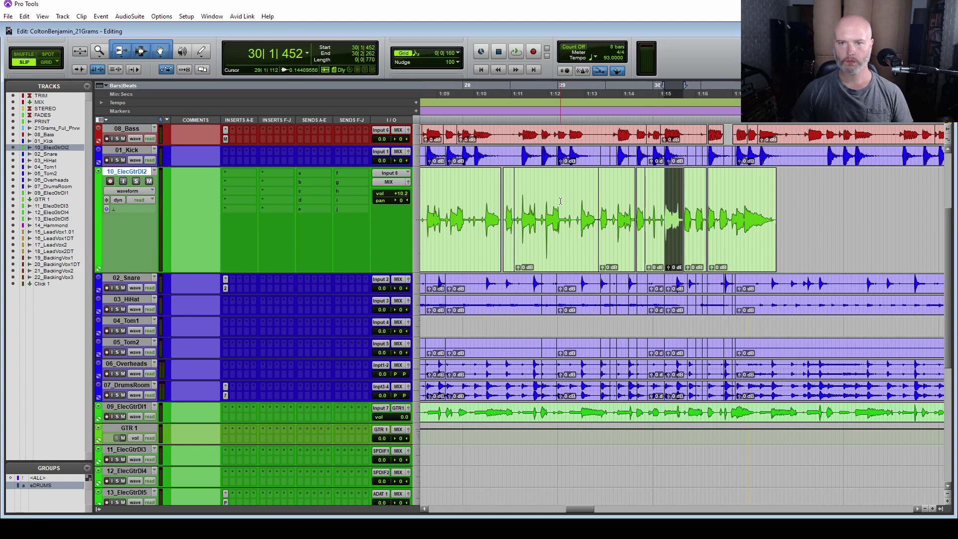
# Play back the edited guitar part from 29|1|112 and again from 27|1|711 to check its timing against the band.
pyautogui.click(561, 202)
pyautogui.press('space')
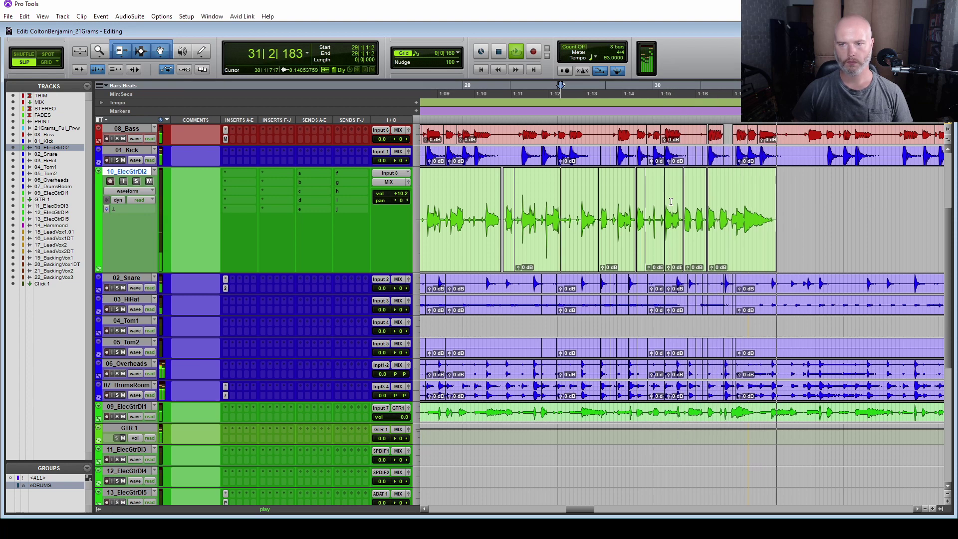
pyautogui.hscroll(-3, 613, 212)
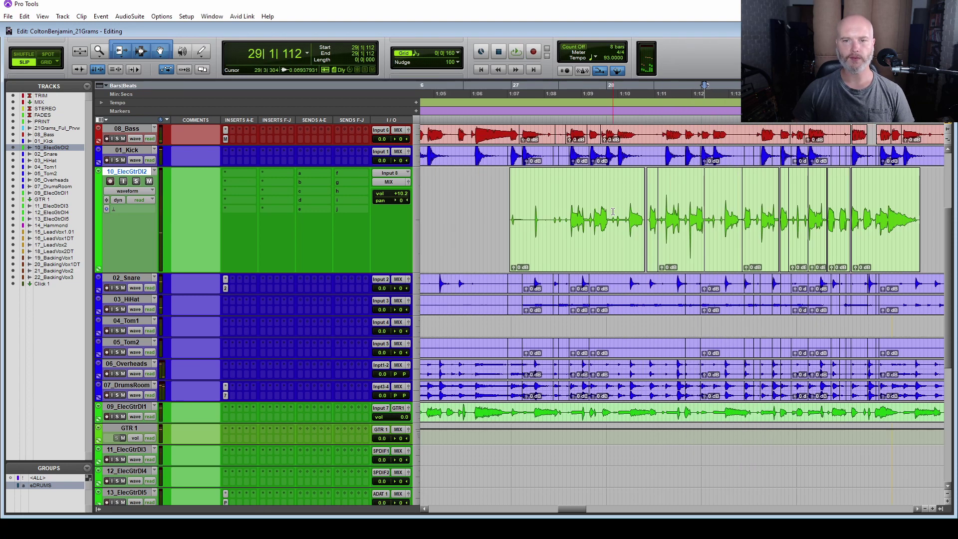
pyautogui.press('space')
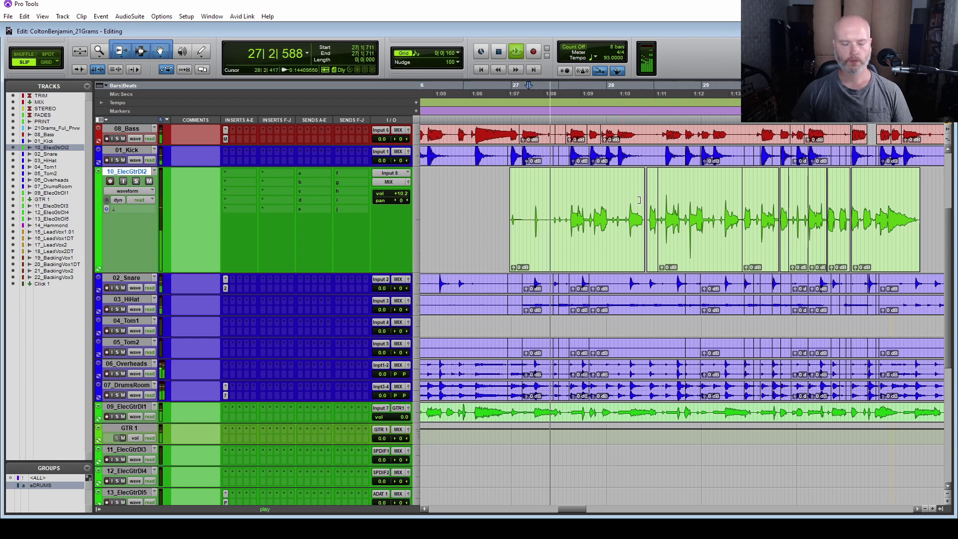
pyautogui.hotkey('ctrl', ']')
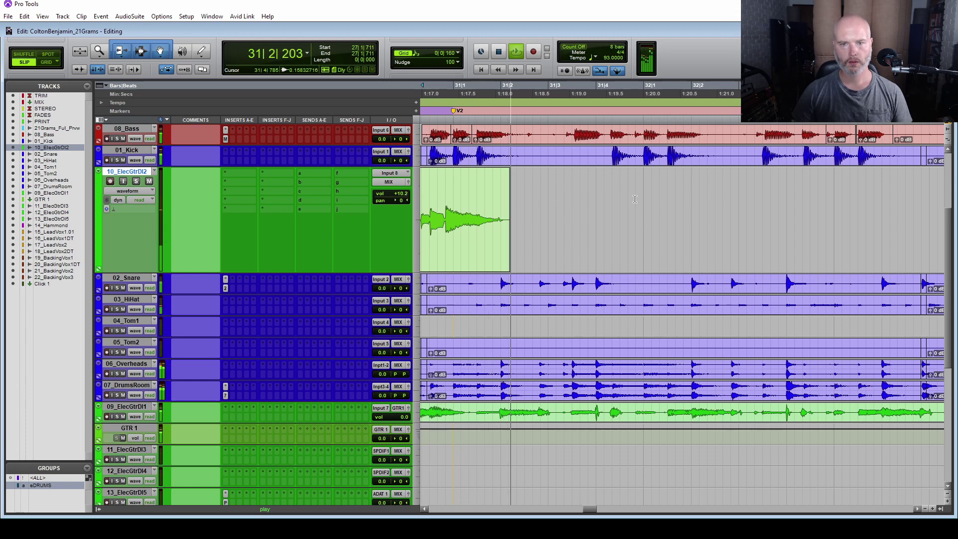
pyautogui.press('space')
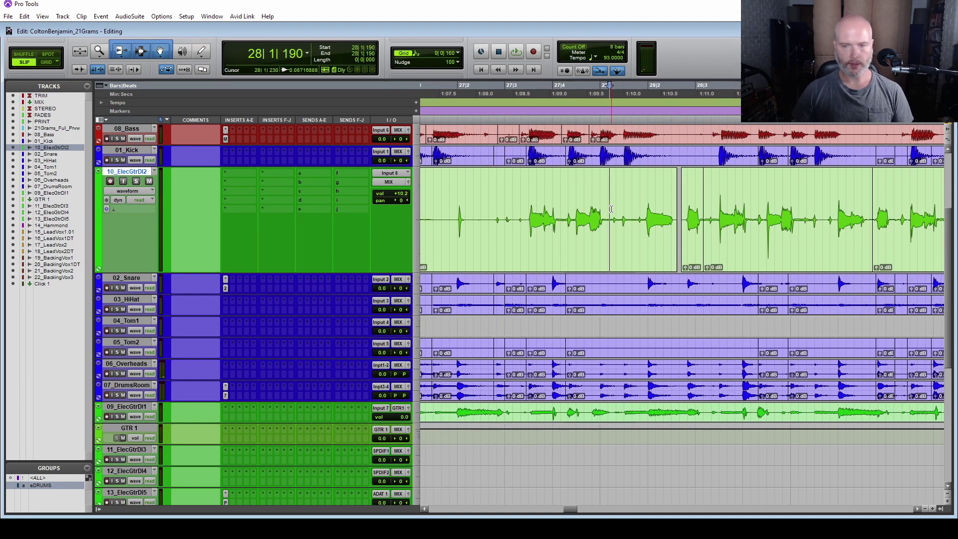
# Extend the 10_ElecGtrDI2 clip ending at 28|2|598 to close the gap before the following clip.
pyautogui.hscroll(-3, 554, 214)
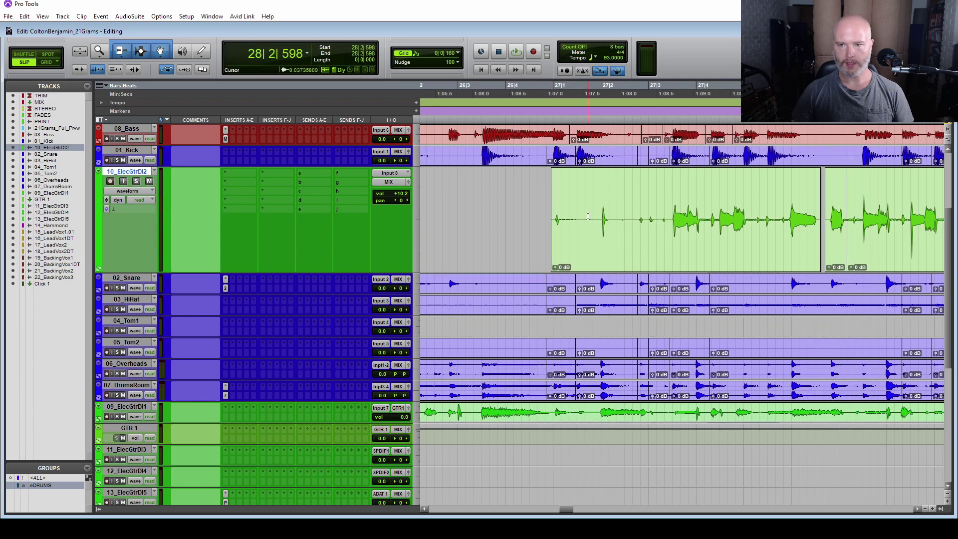
pyautogui.press('t')
pyautogui.press('t')
pyautogui.press('t')
pyautogui.press('t')
pyautogui.hscroll(3, 594, 221)
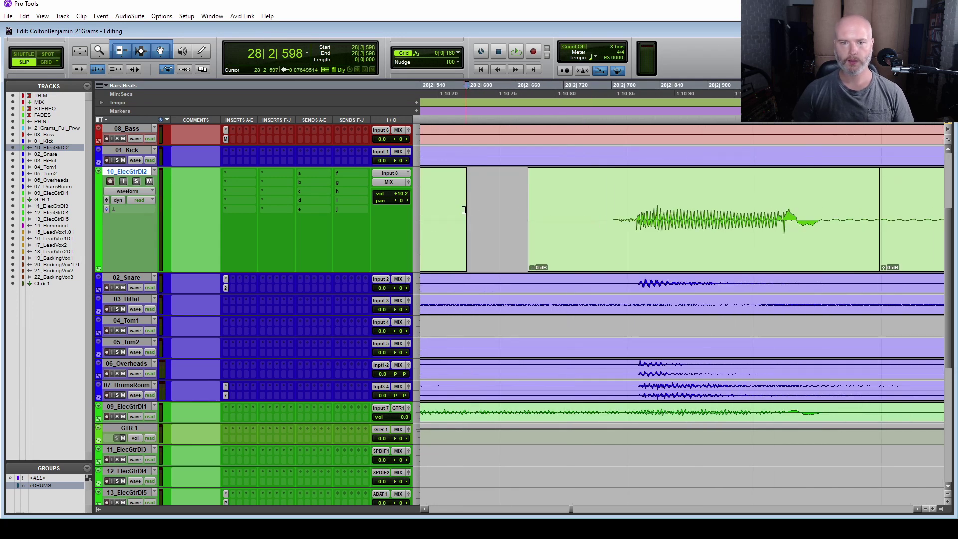
pyautogui.moveTo(464, 210); pyautogui.dragTo(555, 210)
pyautogui.press('Tab')
pyautogui.press('Tab')
pyautogui.press('Tab')
pyautogui.press('Tab')
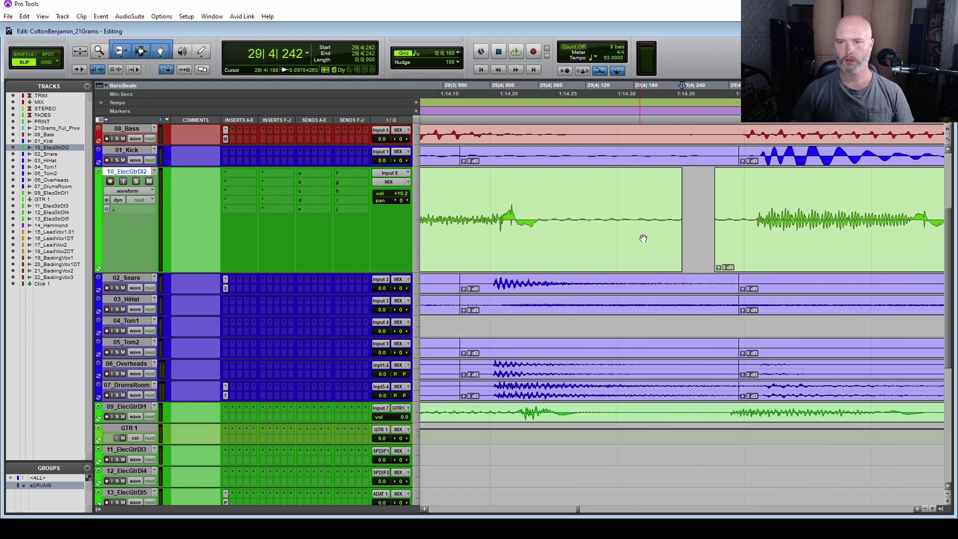
# Close the gap after the guitar clip ending at 29|4|242 and tidy the remaining clip boundaries up to bar 31.
pyautogui.moveTo(679, 201); pyautogui.dragTo(701, 209)
pyautogui.press('Tab')
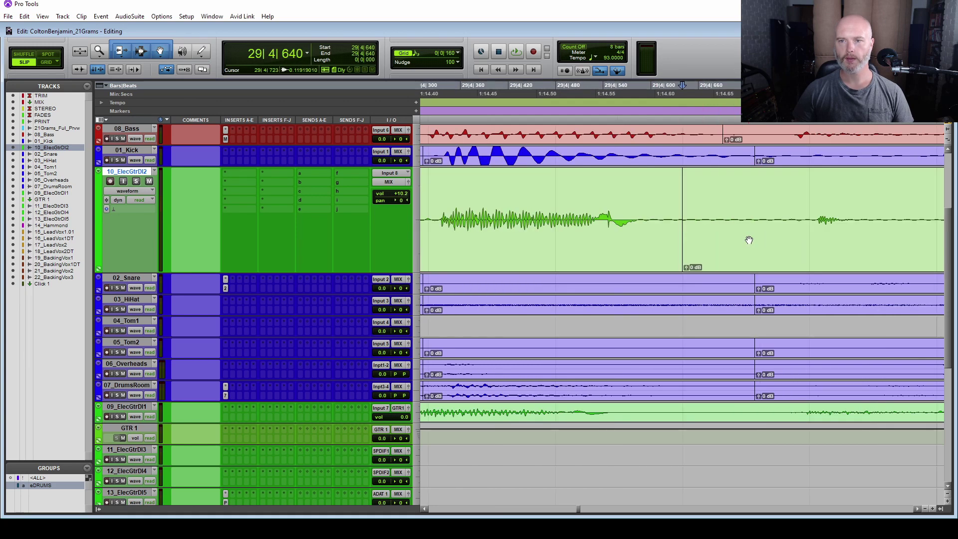
pyautogui.press('Tab')
pyautogui.press('Tab')
pyautogui.moveTo(708, 213)
pyautogui.mouseDown()
pyautogui.moveTo(738, 213)
pyautogui.moveTo(709, 211)
pyautogui.mouseUp()
pyautogui.press('Tab')
pyautogui.press('Tab')
pyautogui.click(680, 211)
# Select all clips on the 10_ElecGtrDI2 track and apply batch fades to them.
pyautogui.press('Tab')
pyautogui.hotkey('ctrl', 'a')
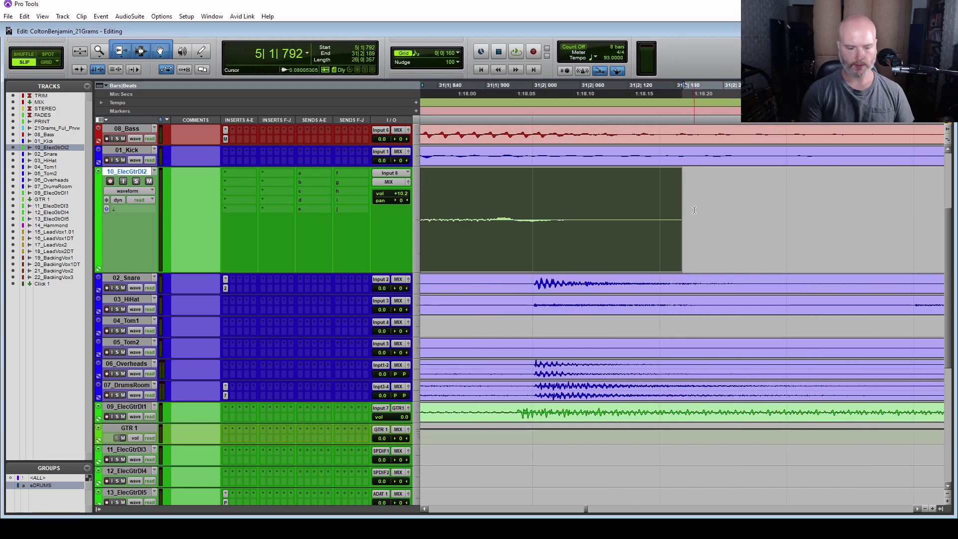
pyautogui.hotkey('ctrl', 'f')
pyautogui.press('Return')
pyautogui.press('r')
pyautogui.press('r')
pyautogui.press('r')
pyautogui.press('r')
pyautogui.press('r')
pyautogui.press('r')
pyautogui.click(461, 210)
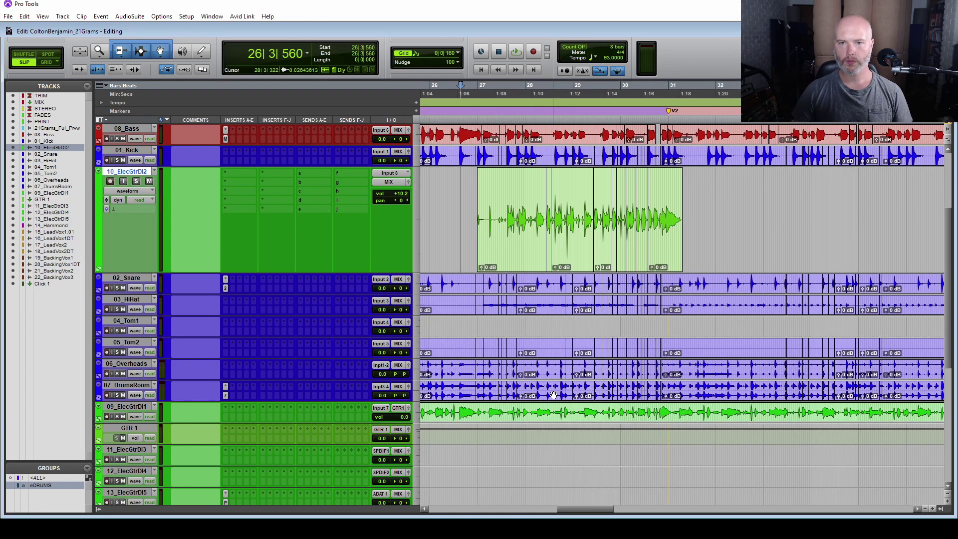
# Duplicate the guitar track's playlist under the name 10_ElecGtrDI2.e.
pyautogui.click(155, 171)
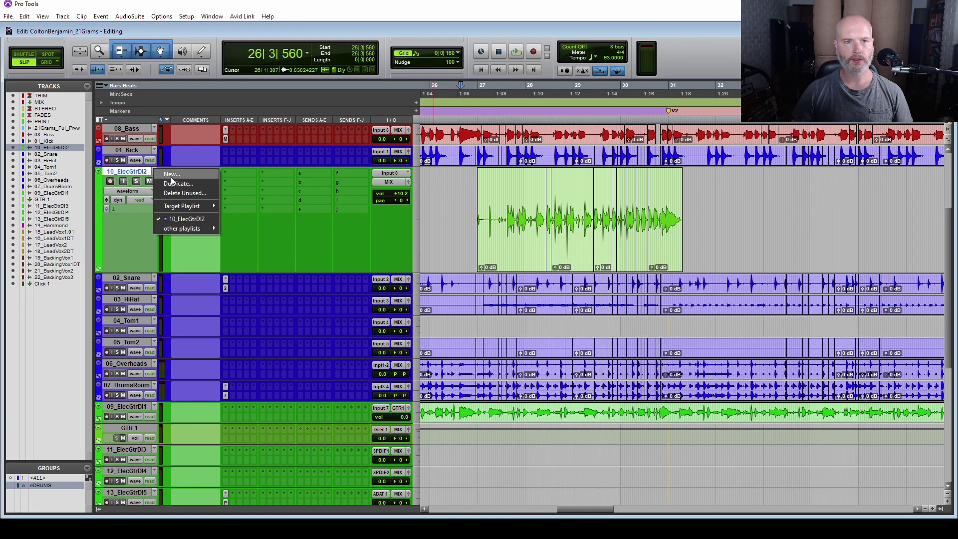
pyautogui.click(171, 183)
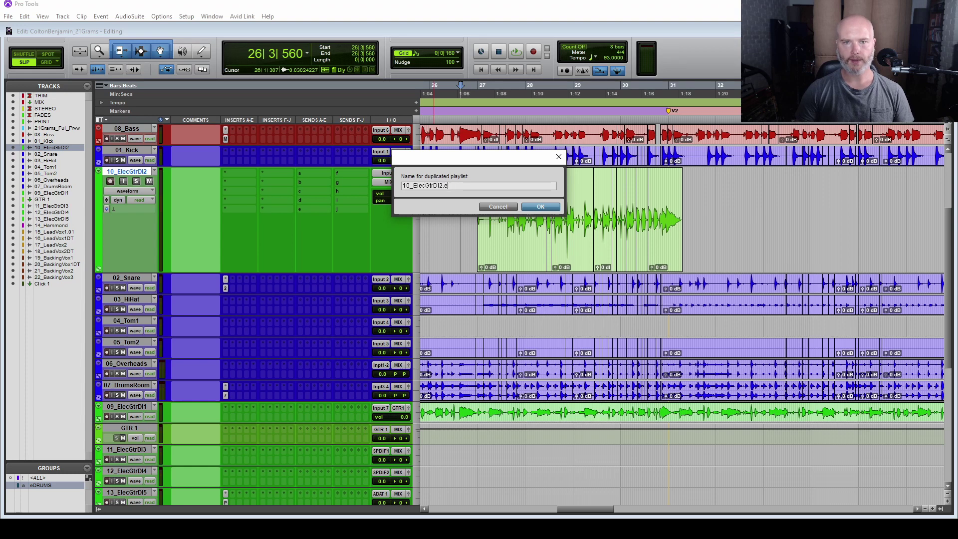
pyautogui.write('e')
pyautogui.press('Return')
# Move the 10_ElecGtrDI2.e track below GTR 1 and place 11_ElecGtrDI3 directly under 01_Kick.
pyautogui.moveTo(134, 196); pyautogui.dragTo(249, 177)
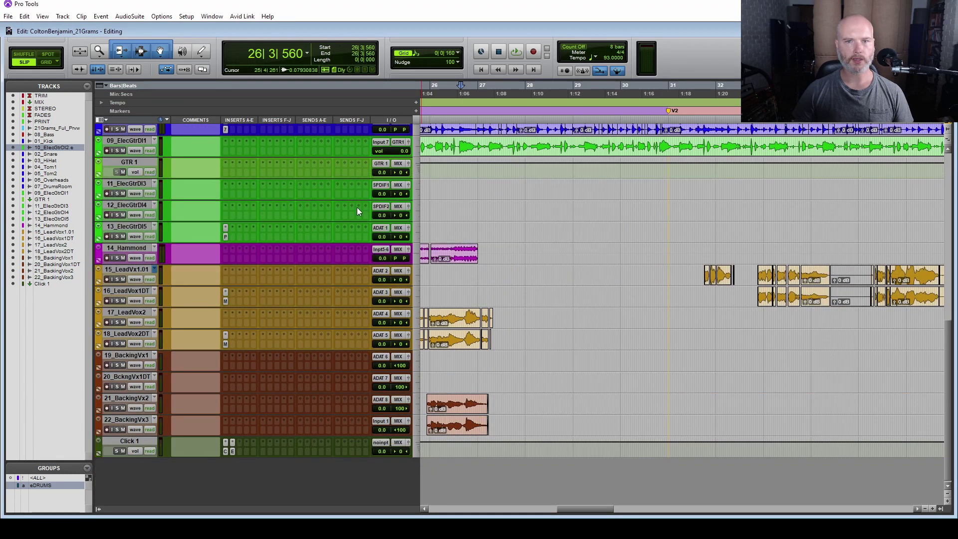
pyautogui.press('Tab')
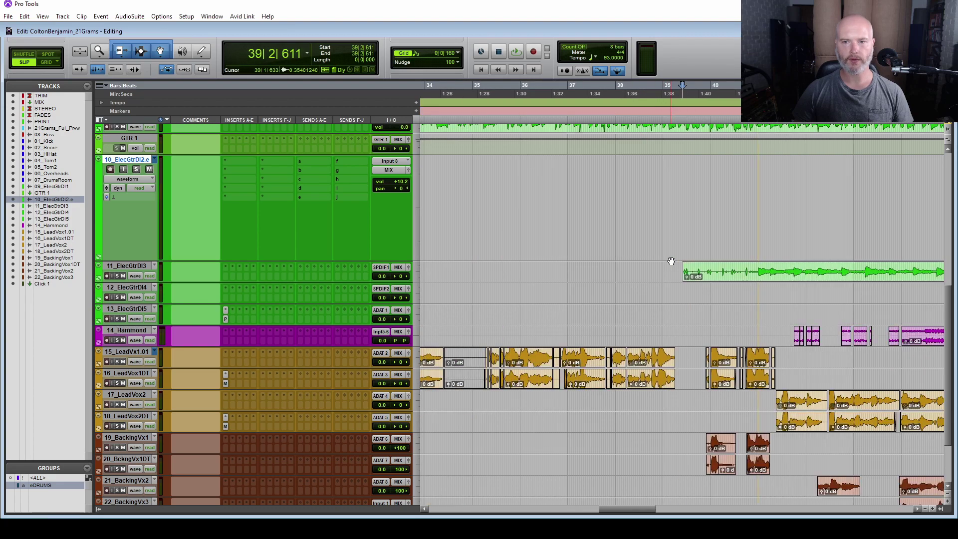
pyautogui.moveTo(130, 266); pyautogui.dragTo(195, 286)
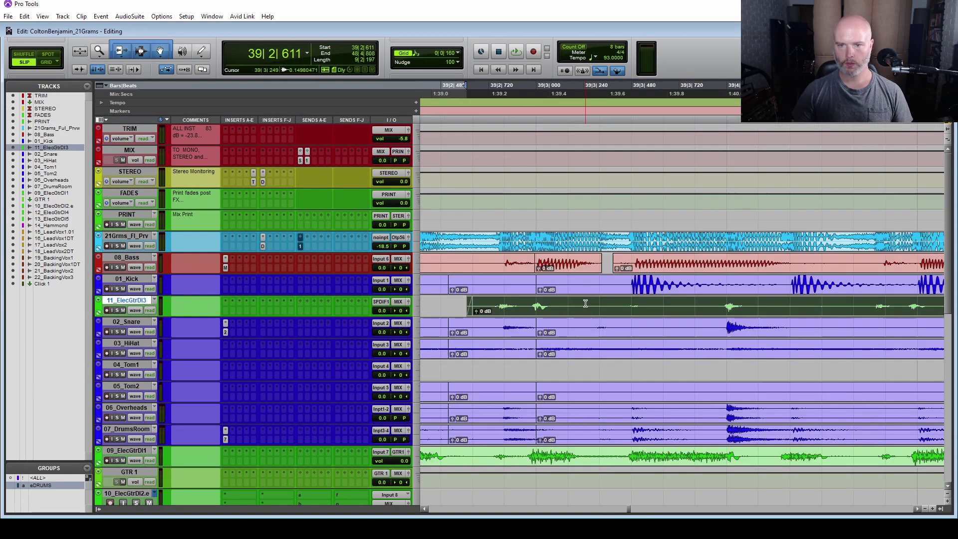
# Separate the opening 11_ElecGtrDI3 notes at 39|3|246 into their own clip and nudge it later to start at 39|2|641.
pyautogui.click(585, 303)
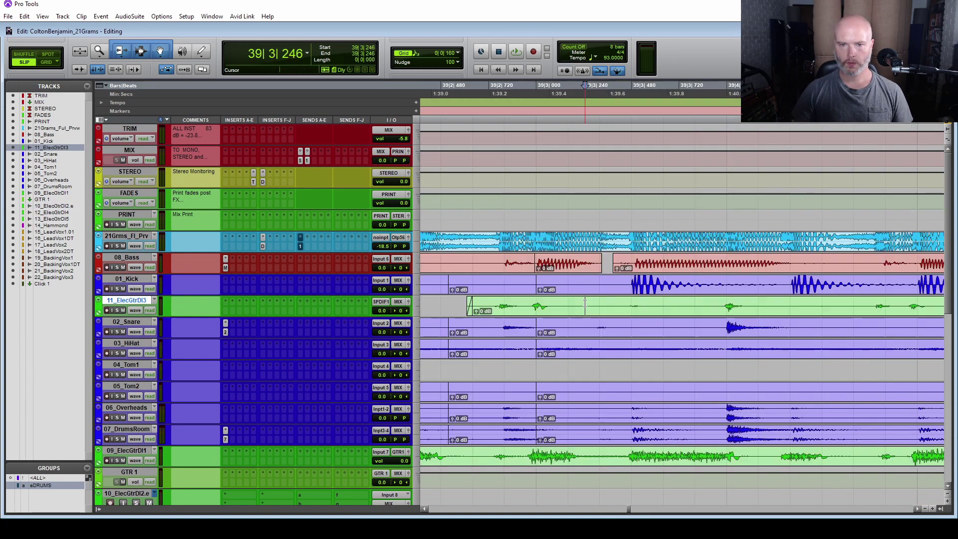
pyautogui.click(553, 313)
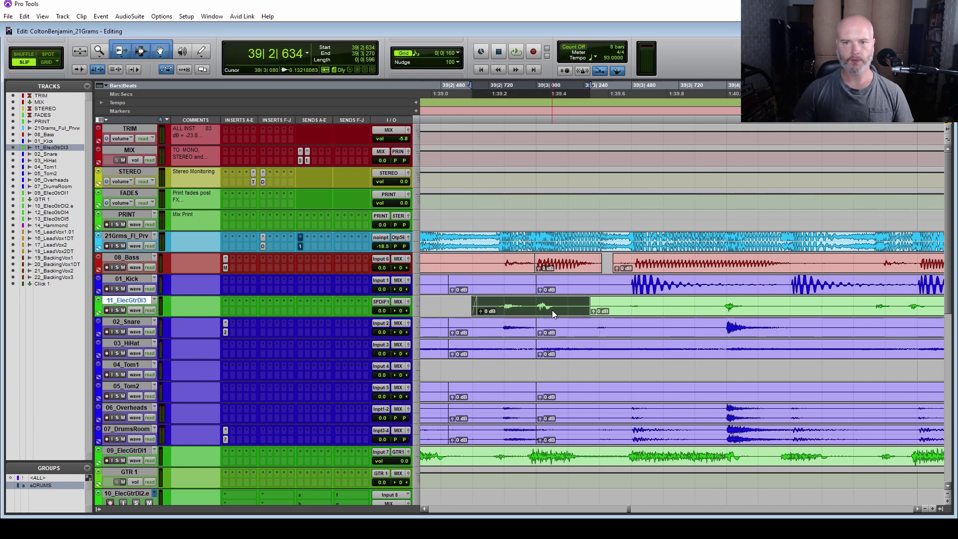
pyautogui.moveTo(590, 314); pyautogui.dragTo(566, 303)
pyautogui.keyDown('shift'); pyautogui.click(645, 311); pyautogui.keyUp('shift')
pyautogui.keyDown('shift'); pyautogui.click(562, 311); pyautogui.keyUp('shift')
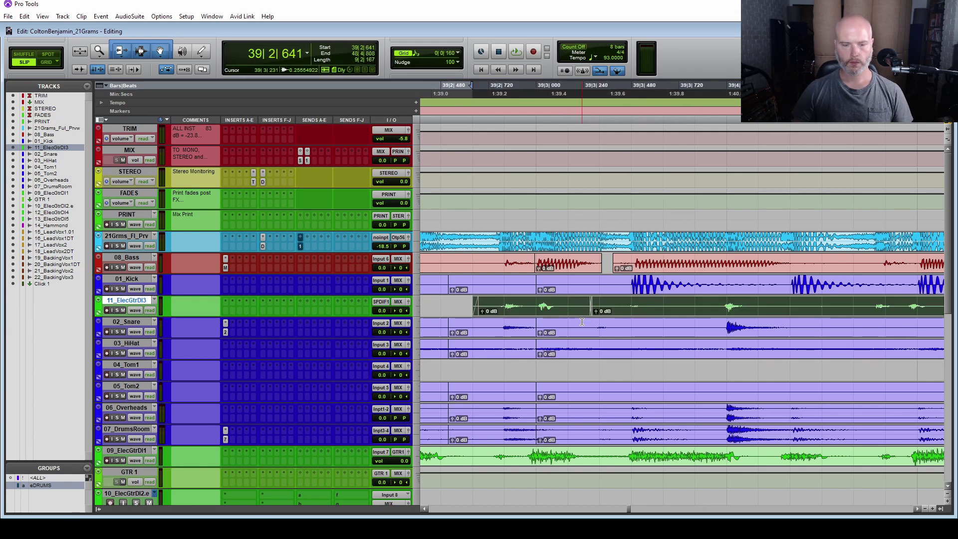
# Play back the opening 11_ElecGtrDI3 notes from 39|2|641 to check their timing against the drums and bass.
pyautogui.press('space')
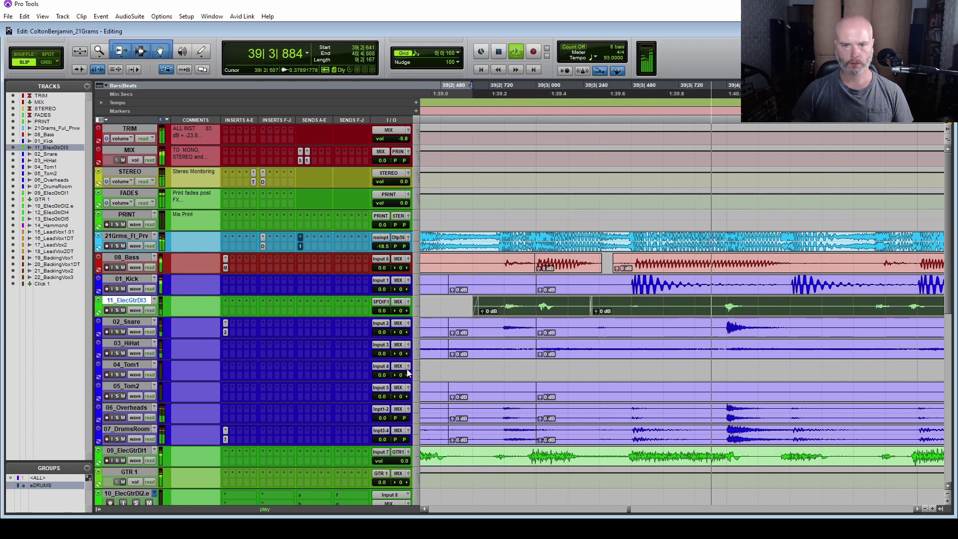
pyautogui.press('space')
pyautogui.press('space')
pyautogui.press('space')
pyautogui.scroll(-1, 621, 375)
pyautogui.hscroll(2, 621, 375)
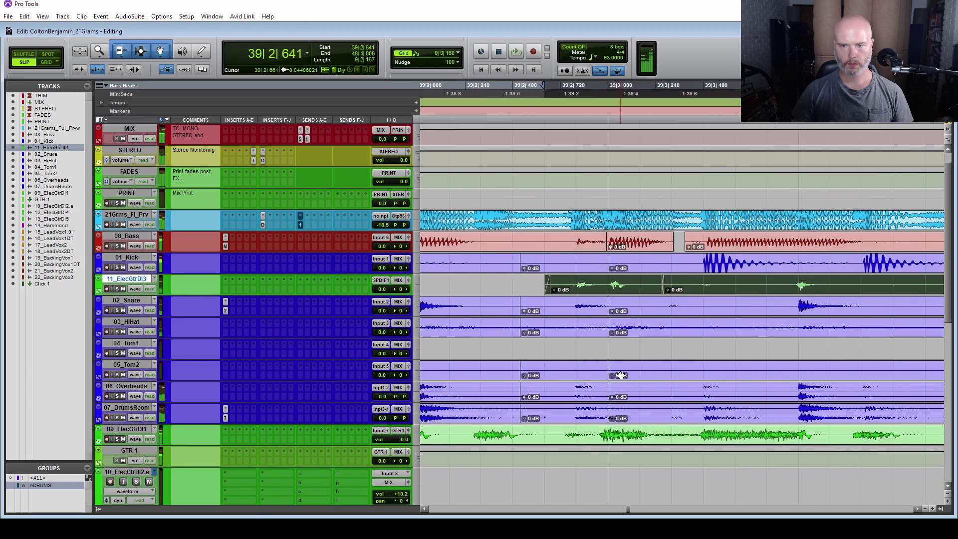
# Nudge the opening guitar clip earlier to start at 39|2|621 and play it back from 39|2|477.
pyautogui.click(536, 294)
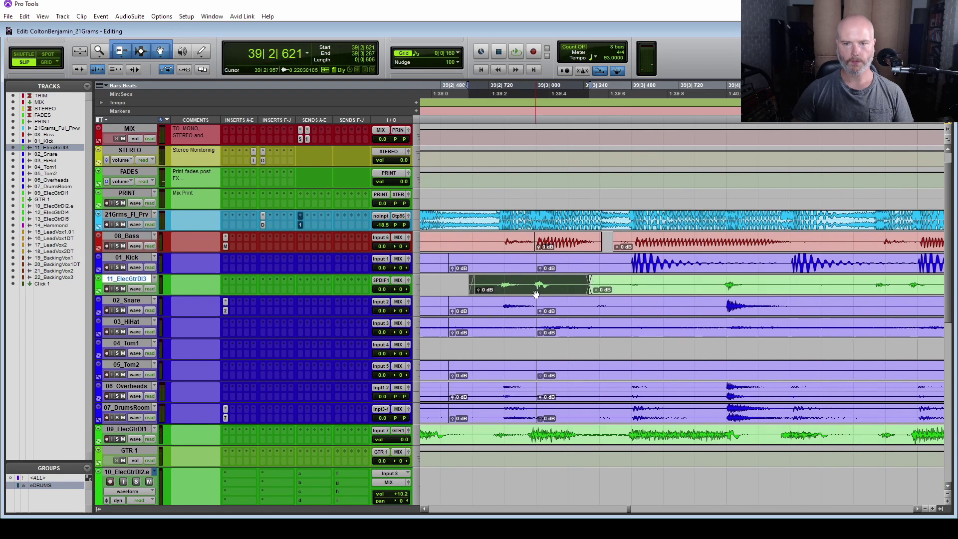
pyautogui.click(441, 279)
pyautogui.press('space')
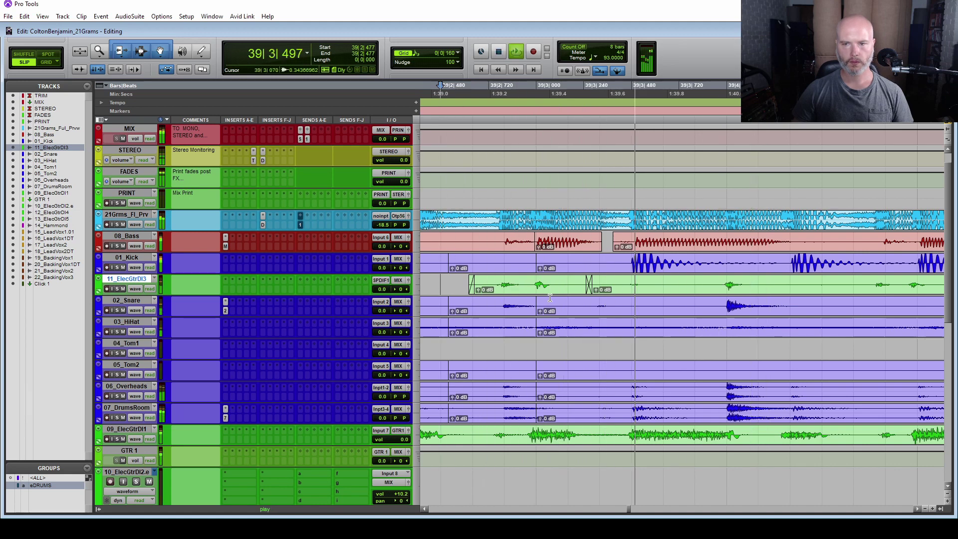
pyautogui.hscroll(1, 634, 304)
pyautogui.scroll(3, 648, 297)
pyautogui.scroll(-1, 648, 298)
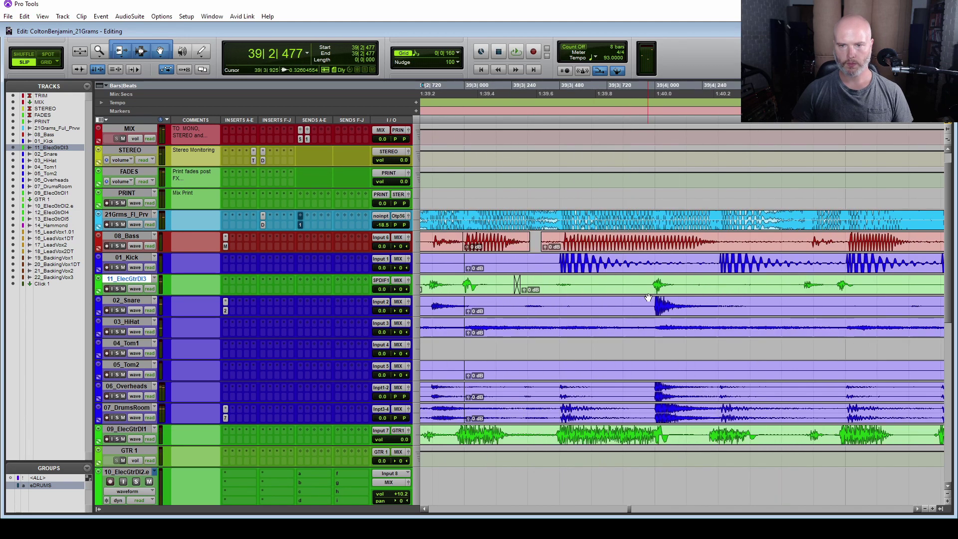
# Separate the guitar note near 39|4 into its own clip starting at 39|3|883, align it with the snare and play it back.
pyautogui.press('r')
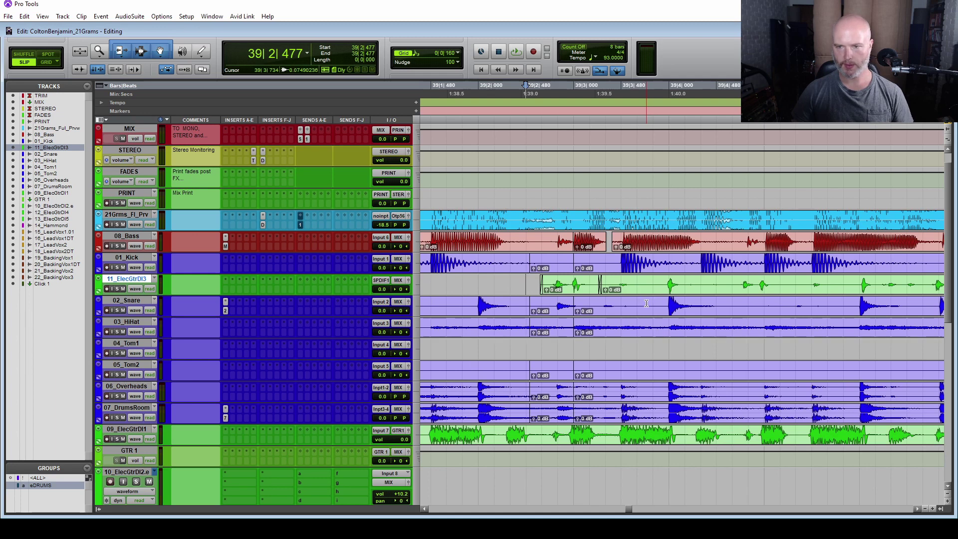
pyautogui.hscroll(3, 646, 303)
pyautogui.click(517, 283)
pyautogui.moveTo(557, 286); pyautogui.dragTo(572, 287)
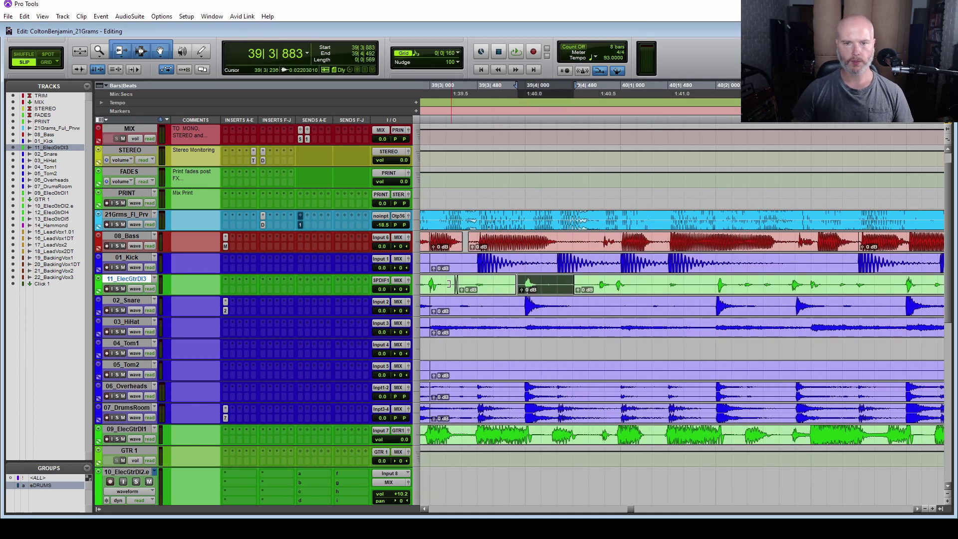
pyautogui.click(427, 284)
pyautogui.press('space')
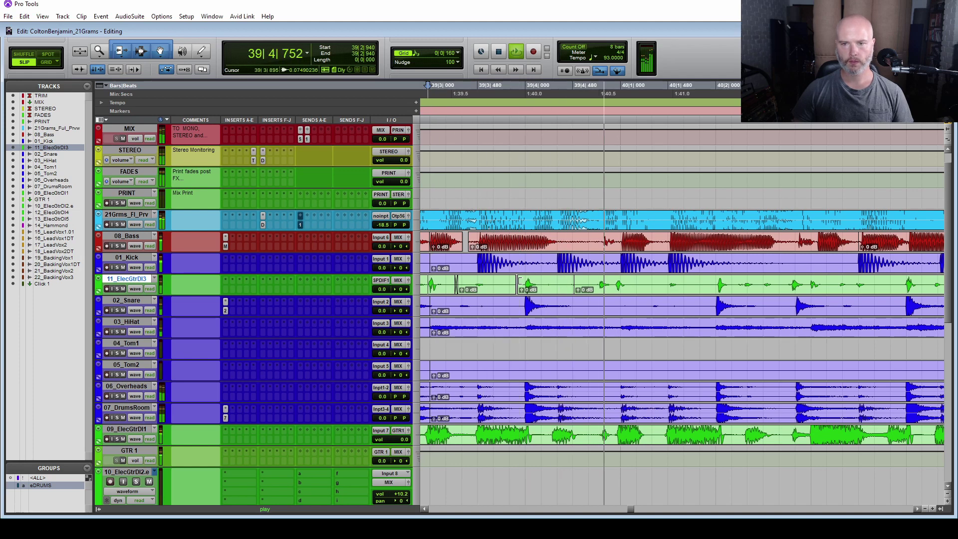
pyautogui.press('space')
# Mute the 15_LeadVx1.01 and 16_LeadVox1DT tracks and replay the section from 39|2|940.
pyautogui.scroll(-10, 528, 298)
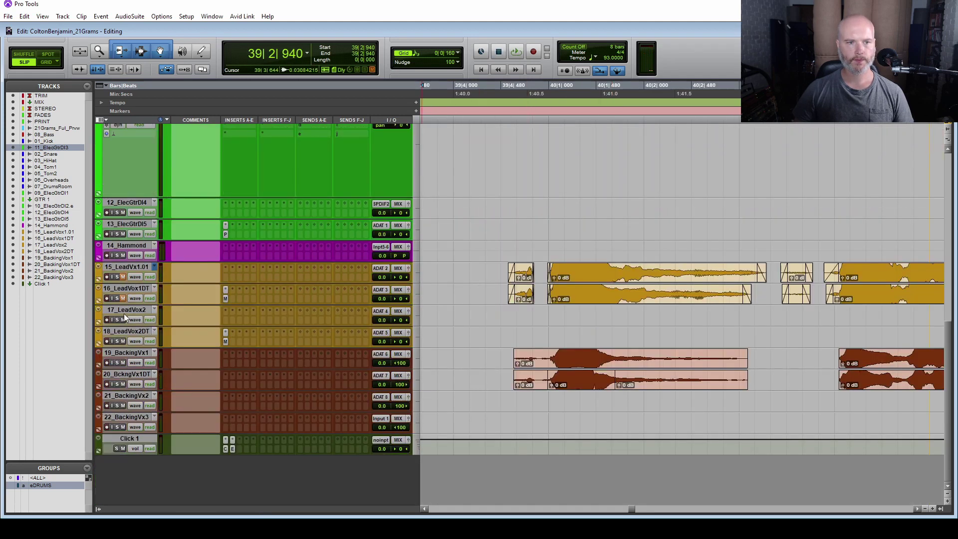
pyautogui.scroll(10, 327, 291)
pyautogui.press('space')
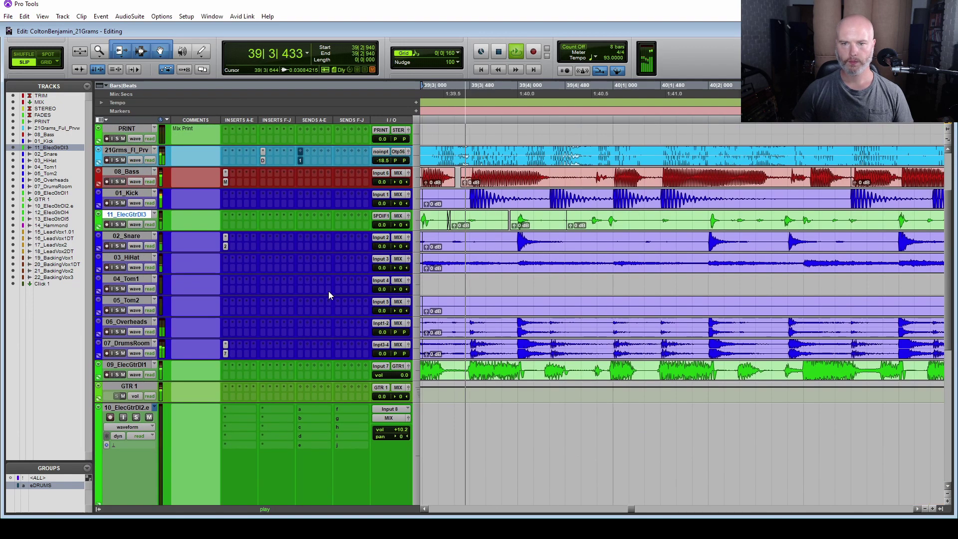
pyautogui.press('space')
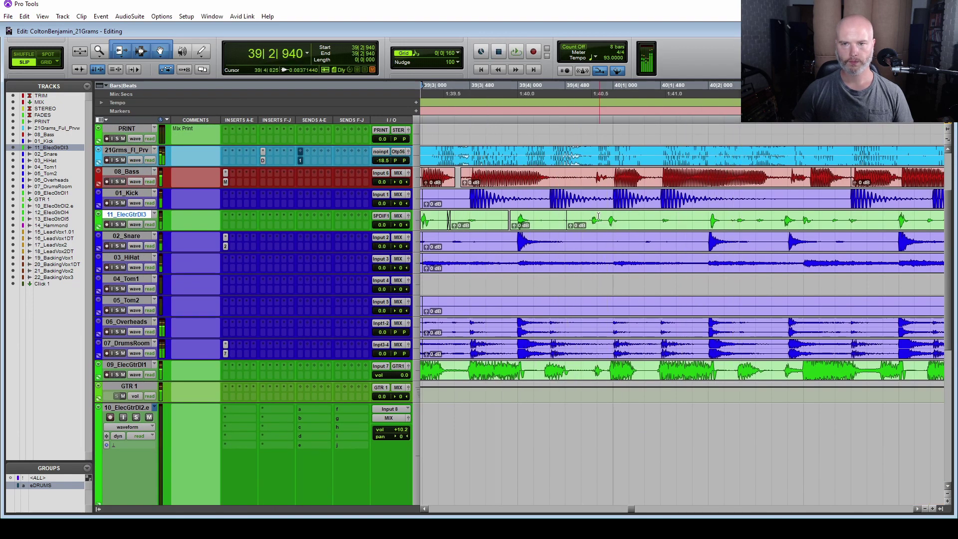
# Play the guitar notes leading into bar 40 from 39|4|709 and enlarge the track heights for closer editing.
pyautogui.click(588, 222)
pyautogui.press('space')
pyautogui.press('space')
pyautogui.press('t')
pyautogui.moveTo(145, 231); pyautogui.dragTo(147, 268)
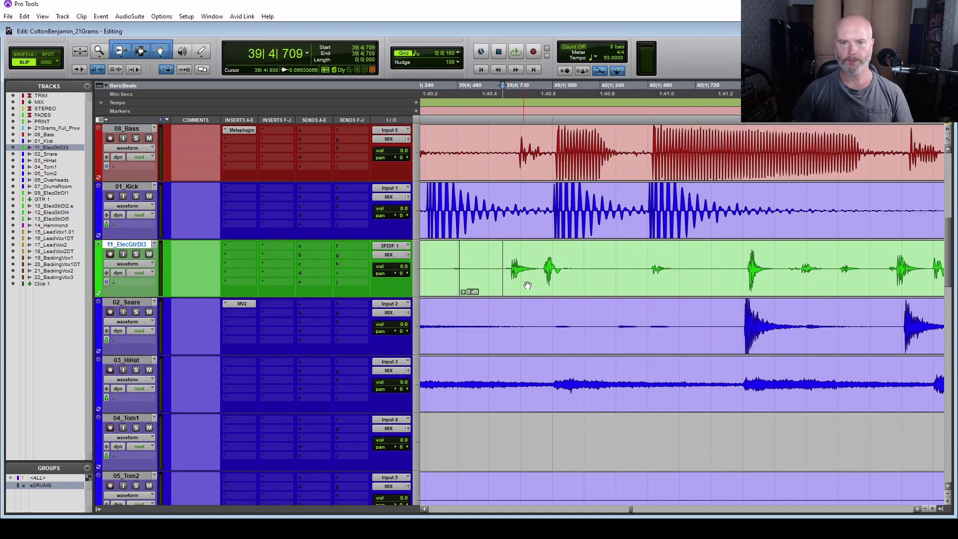
# Separate the notes from 39|4|604 to 40|1|280, nudge their clip later to end at 40|1|320, and close the gap before it.
pyautogui.moveTo(455, 257); pyautogui.dragTo(482, 257)
pyautogui.click(608, 254)
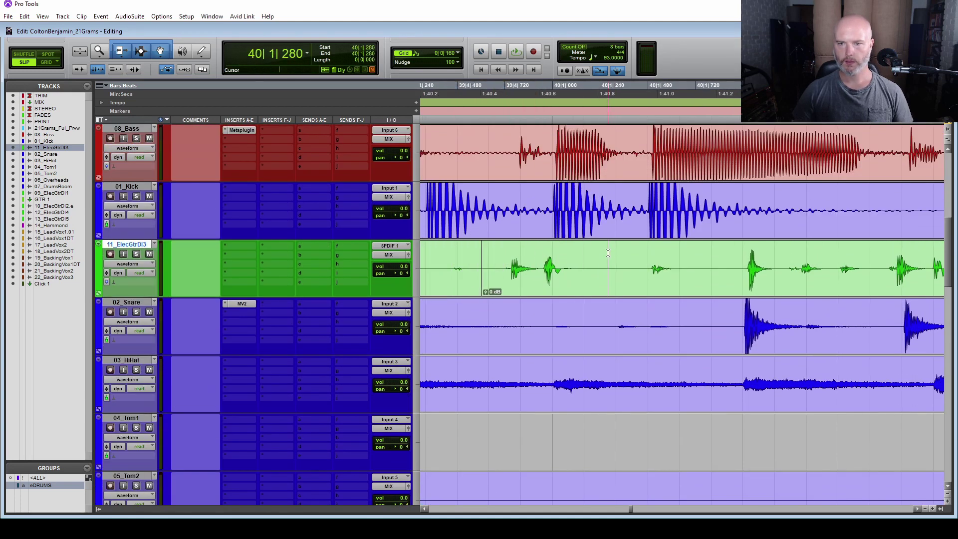
pyautogui.hotkey('ctrl', 'e')
pyautogui.click(568, 279)
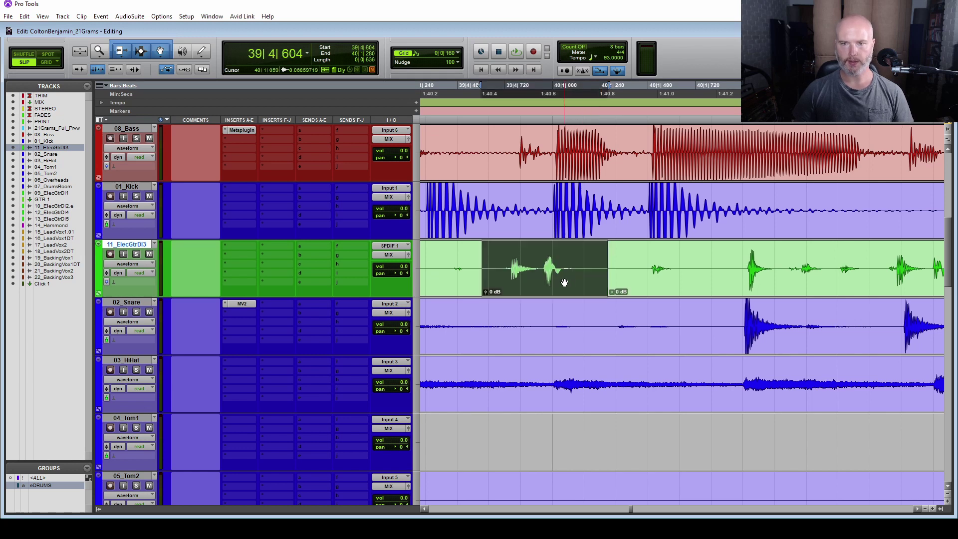
pyautogui.moveTo(565, 283); pyautogui.dragTo(574, 281)
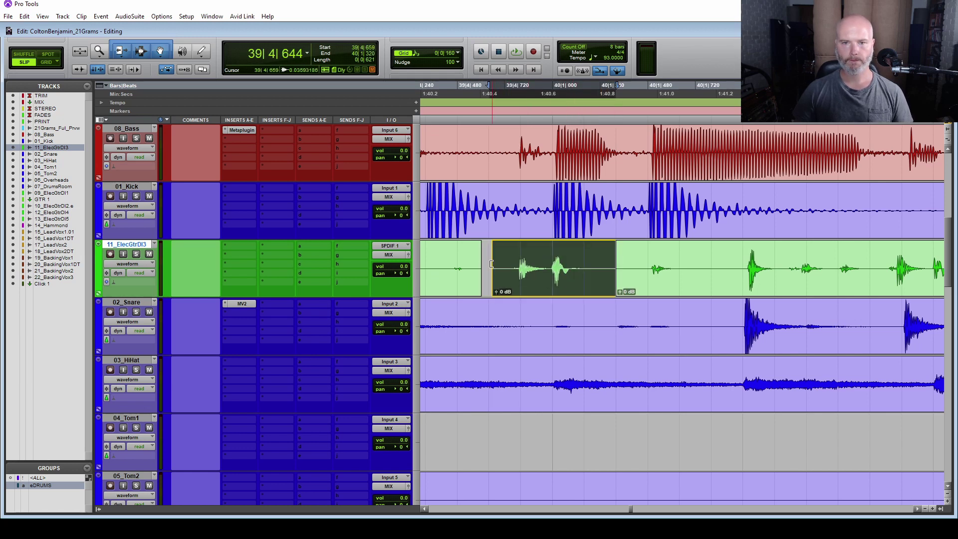
pyautogui.moveTo(492, 264); pyautogui.dragTo(475, 264)
# Play back the nudged guitar notes around bar 40 from 39|4|305.
pyautogui.click(423, 264)
pyautogui.press('space')
pyautogui.press('space')
pyautogui.press('space')
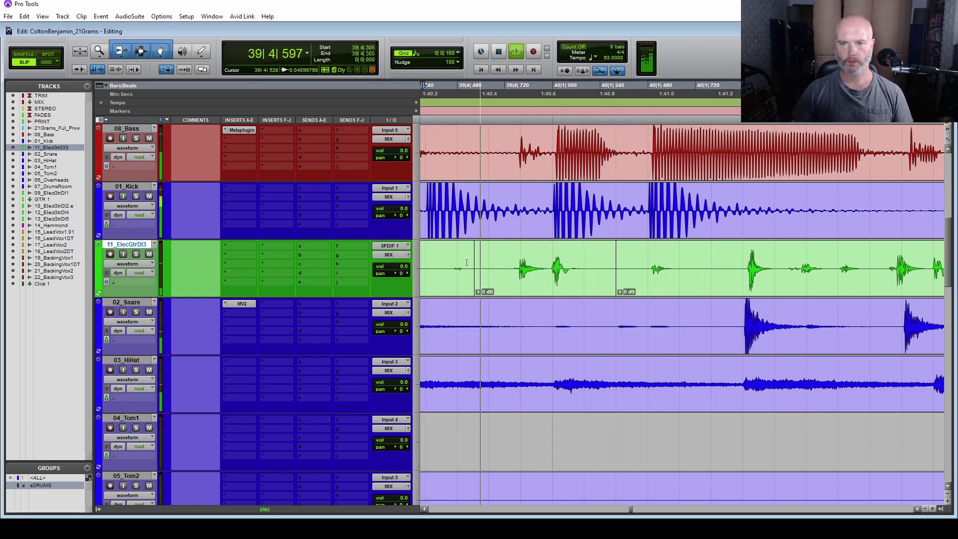
# Align the guitar note at beat 40|2 with the snare, separate the following note at 40|2|436, nudge it later, and close the gaps.
pyautogui.press('space')
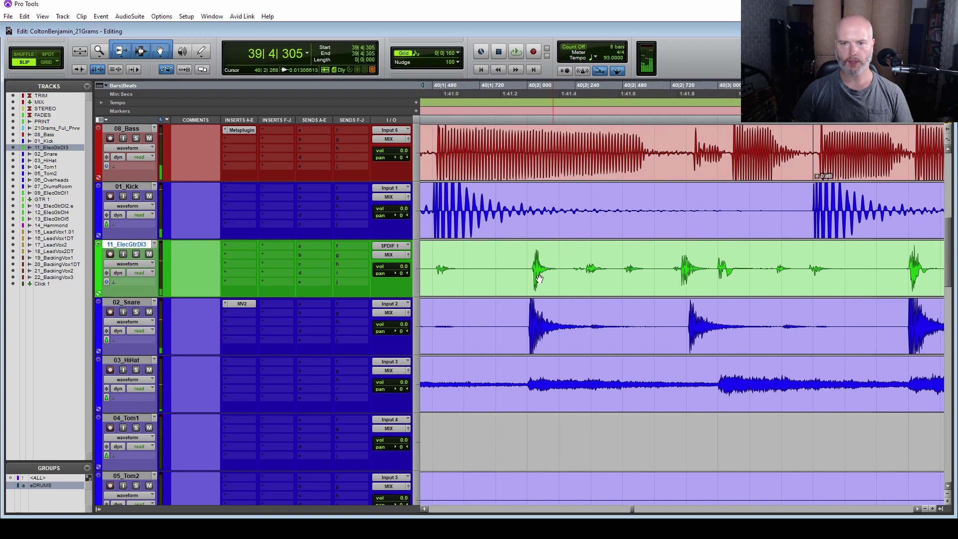
pyautogui.click(614, 264)
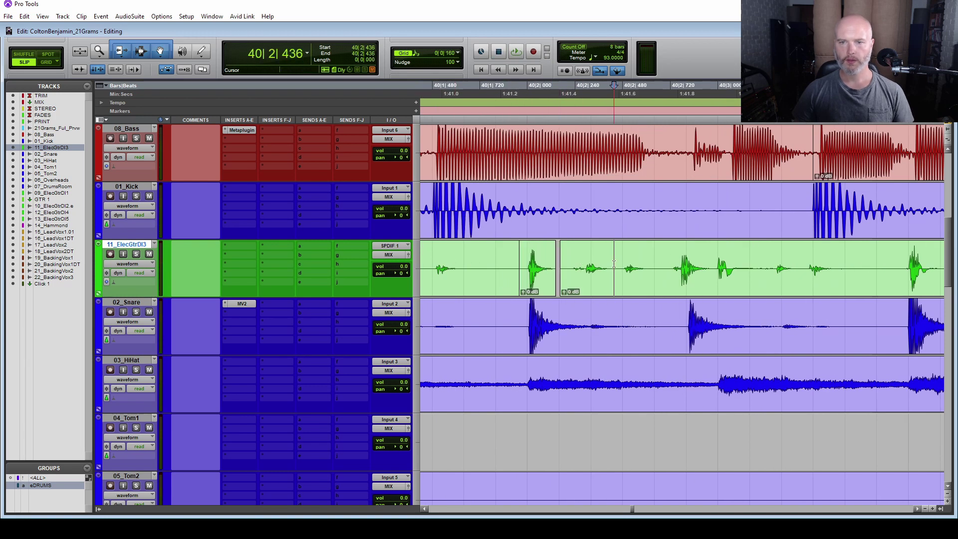
pyautogui.moveTo(590, 277); pyautogui.dragTo(567, 266)
# Play back the aligned guitar notes in bar 40 from 40|1|687 and again from 40|1|112.
pyautogui.click(473, 258)
pyautogui.press('space')
pyautogui.press('space')
pyautogui.press('space')
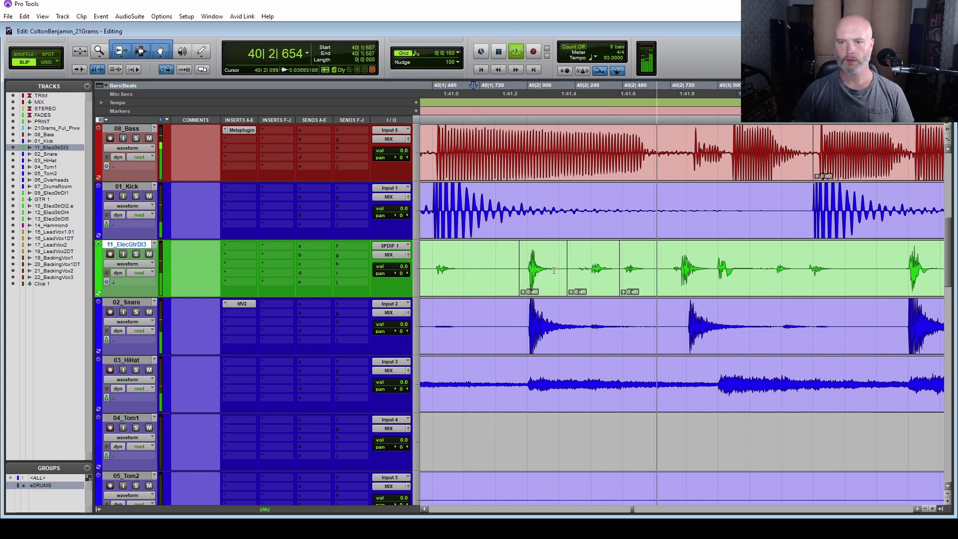
pyautogui.press('space')
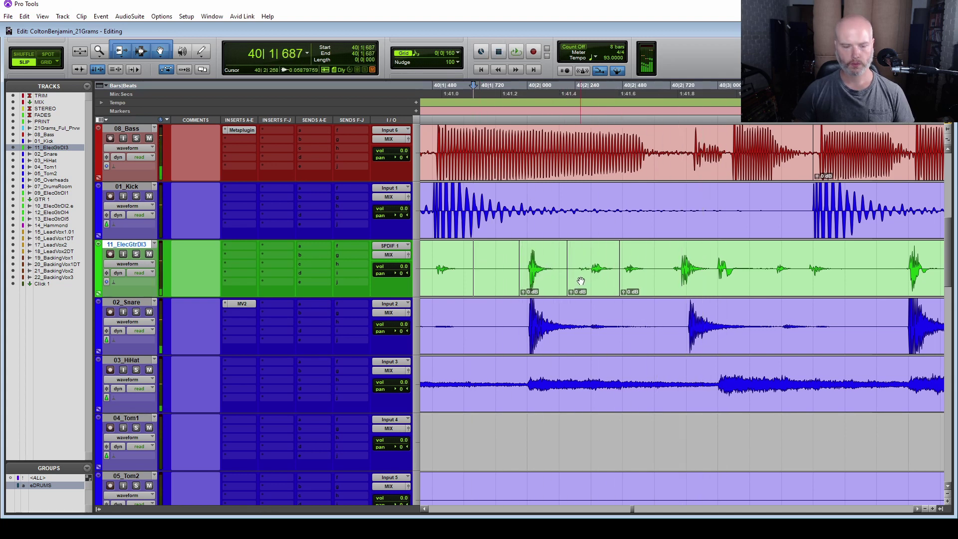
pyautogui.hotkey('ctrl', '[')
pyautogui.press('space')
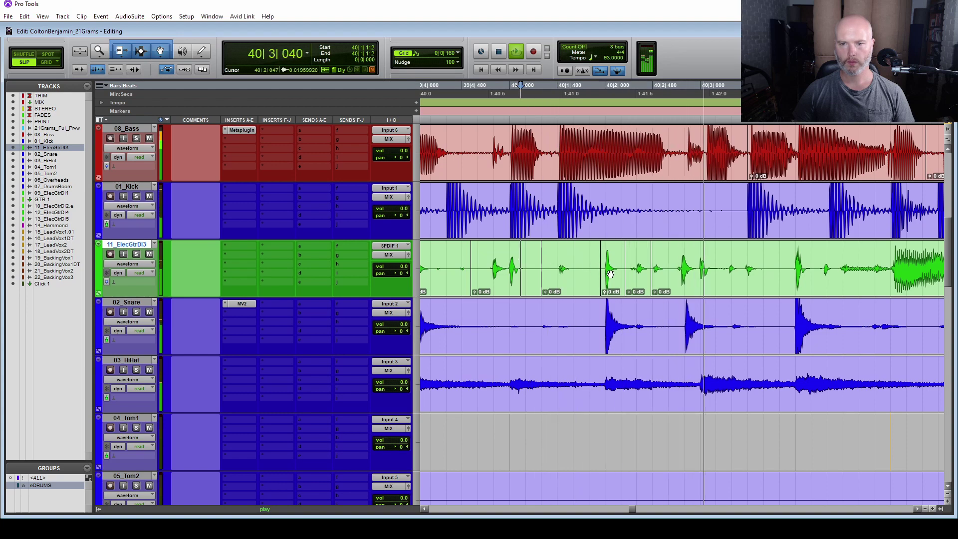
pyautogui.press('space')
# Separate the 11_ElecGtrDI3 notes around 40|3 and nudge their clip later so it runs from 40|2|726 to 40|3|223.
pyautogui.hscroll(1, 609, 274)
pyautogui.click(620, 258)
pyautogui.hotkey('ctrl', ']')
pyautogui.hscroll(2, 648, 273)
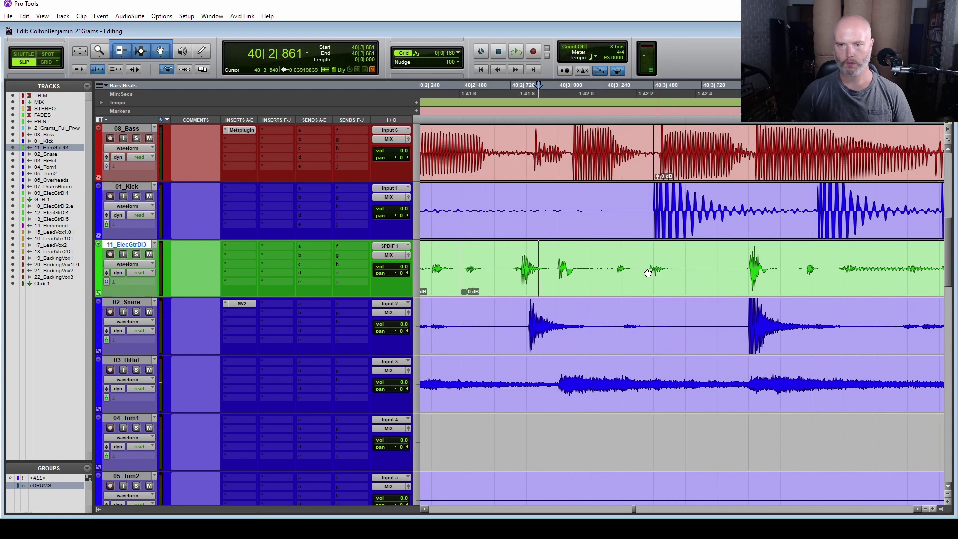
pyautogui.moveTo(502, 256); pyautogui.dragTo(553, 284)
pyautogui.press('b')
pyautogui.hotkey('ctrl', '[')
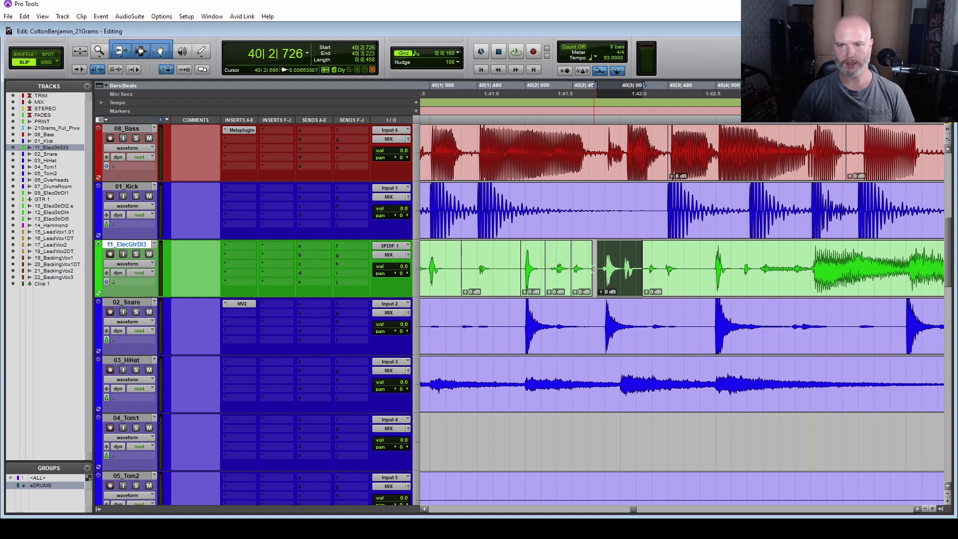
# Play the passage from 40|1|635 and extend the nudged guitar clip's end to 40|3|671.
pyautogui.click(493, 259)
pyautogui.press('space')
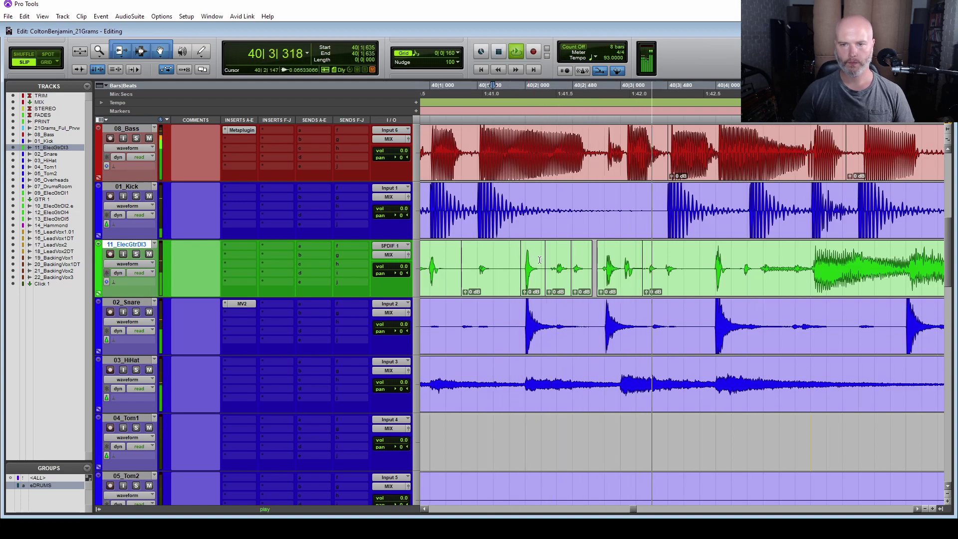
pyautogui.press('space')
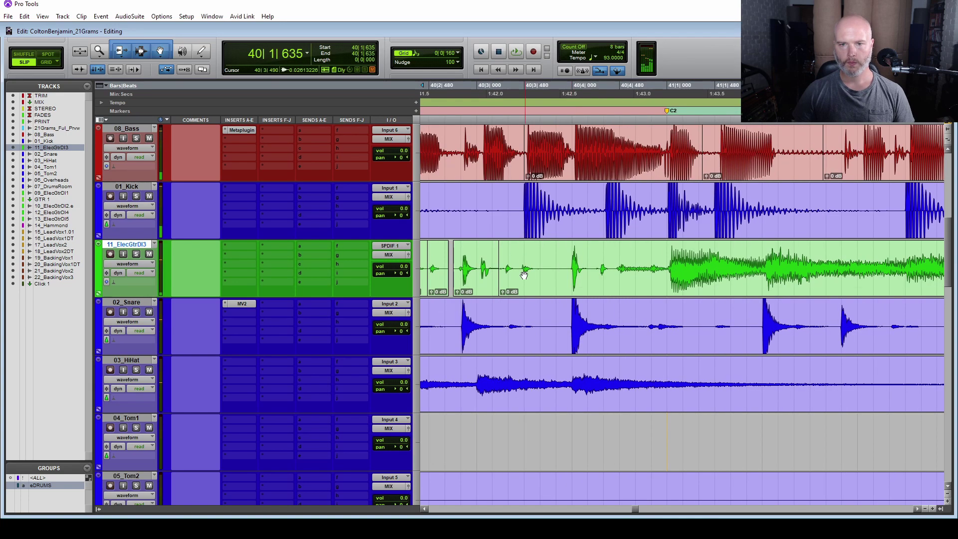
pyautogui.moveTo(496, 260); pyautogui.dragTo(538, 264)
pyautogui.click(549, 262)
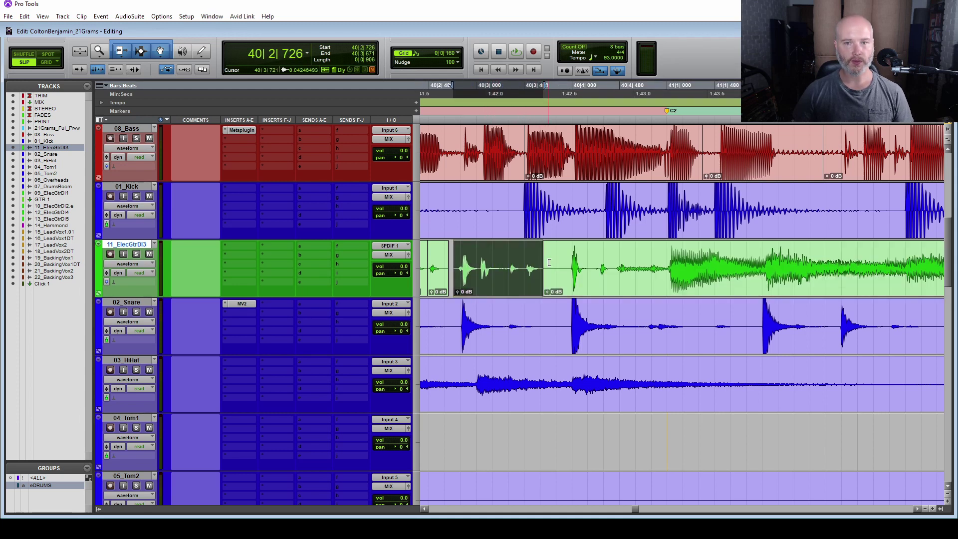
# Play back the extended guitar clip from 40|3|032 and from 40|1|604 through the start of section C2.
pyautogui.click(481, 254)
pyautogui.press('space')
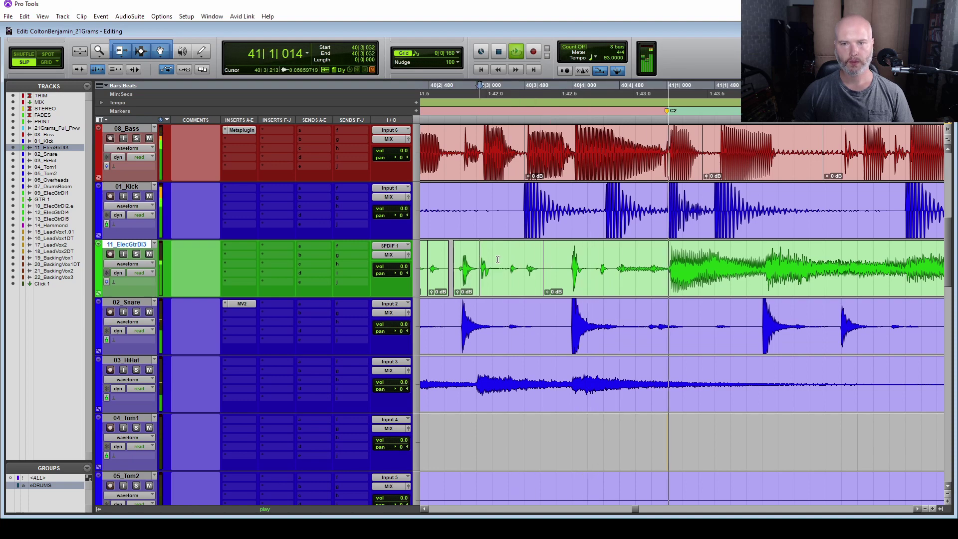
pyautogui.press('space')
pyautogui.click(490, 265)
pyautogui.press('space')
pyautogui.hscroll(2, 584, 268)
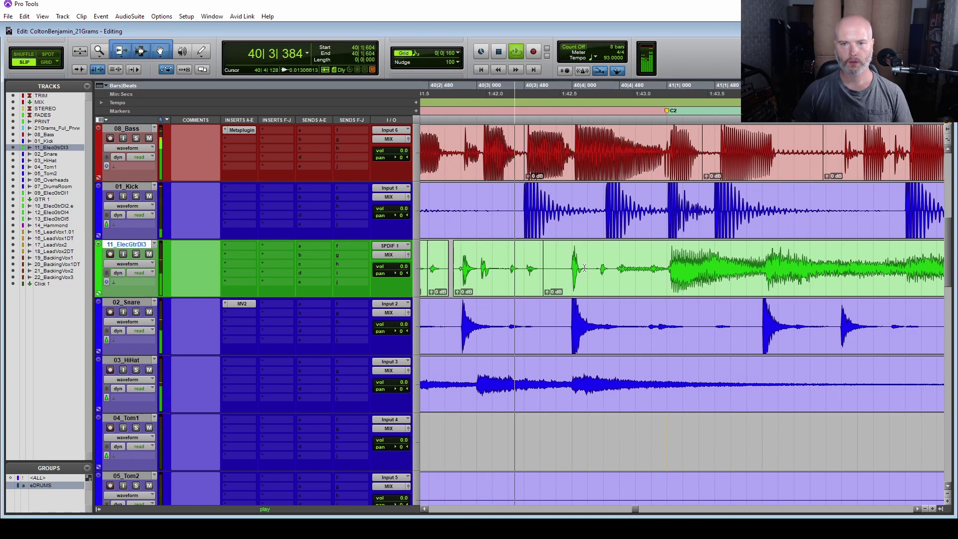
pyautogui.press('space')
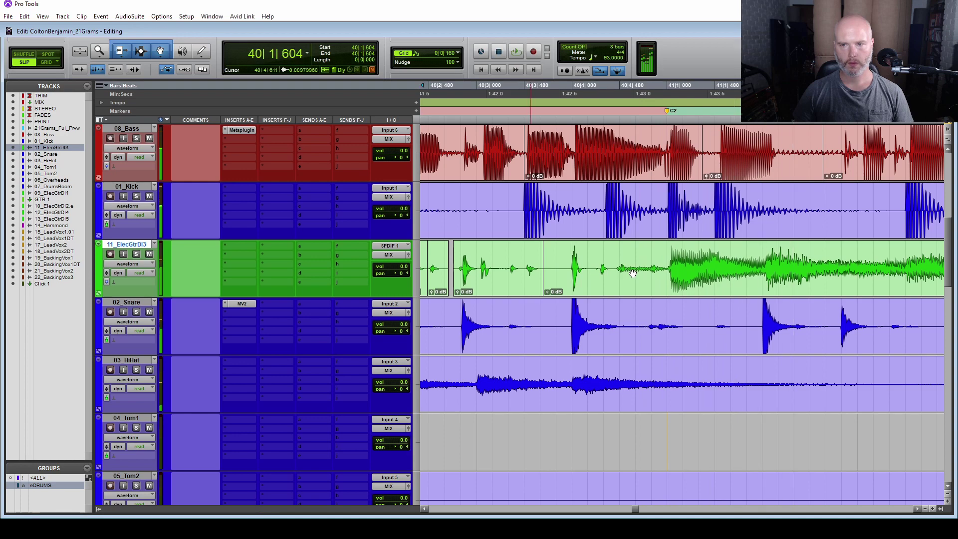
pyautogui.press('space')
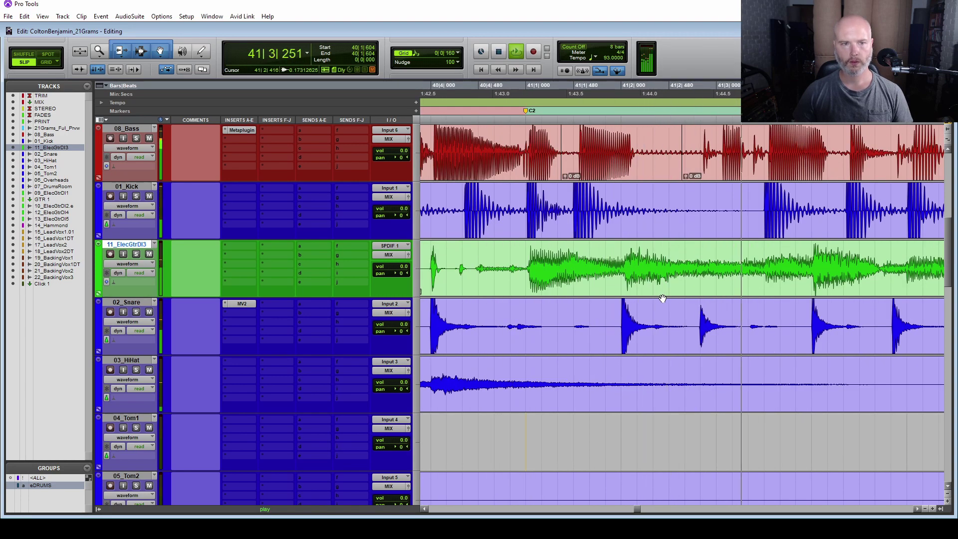
pyautogui.press('space')
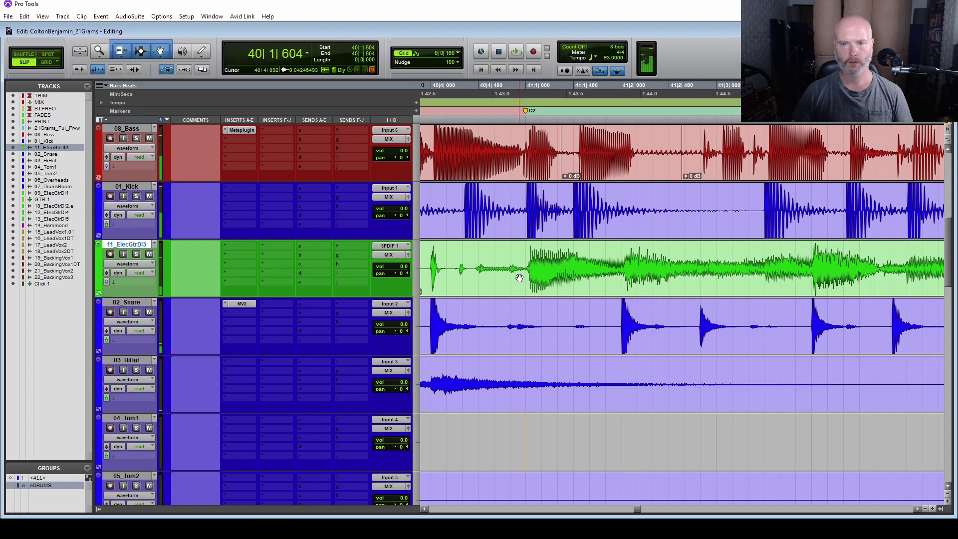
# Play section C2 from 40|4|711 and check the other guitar, Hammond and vocal tracks for parts masking 11_ElecGtrDI3.
pyautogui.press('space')
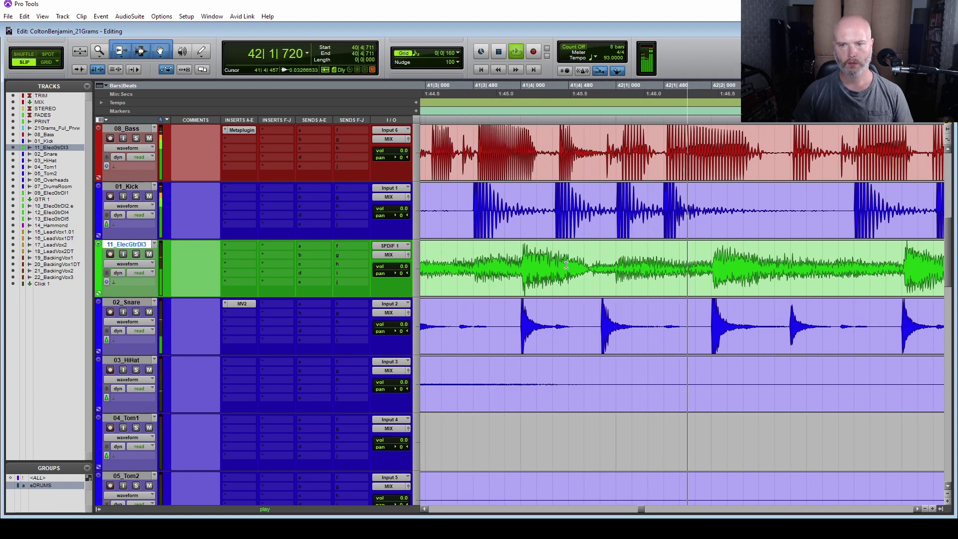
pyautogui.press('space')
pyautogui.scroll(-10, 565, 264)
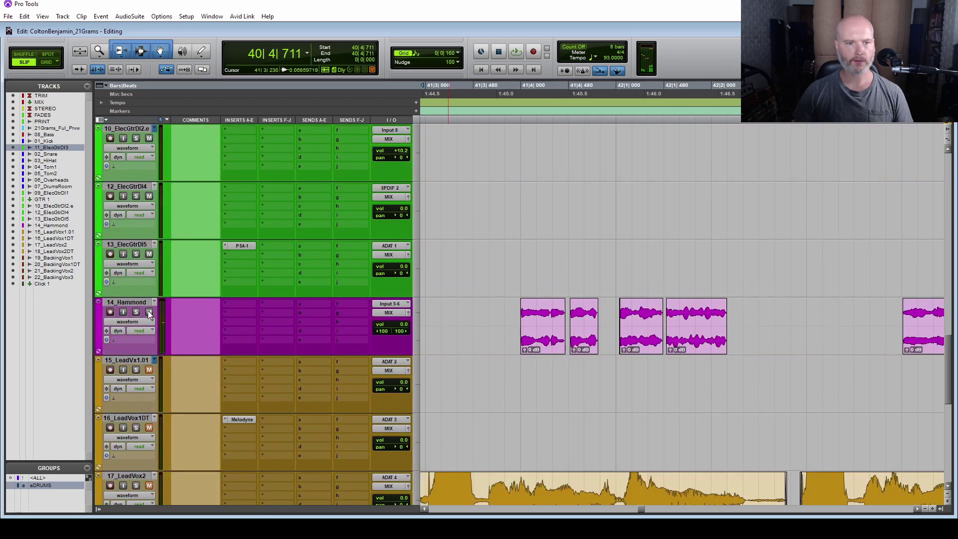
pyautogui.scroll(4, 485, 231)
pyautogui.press('space')
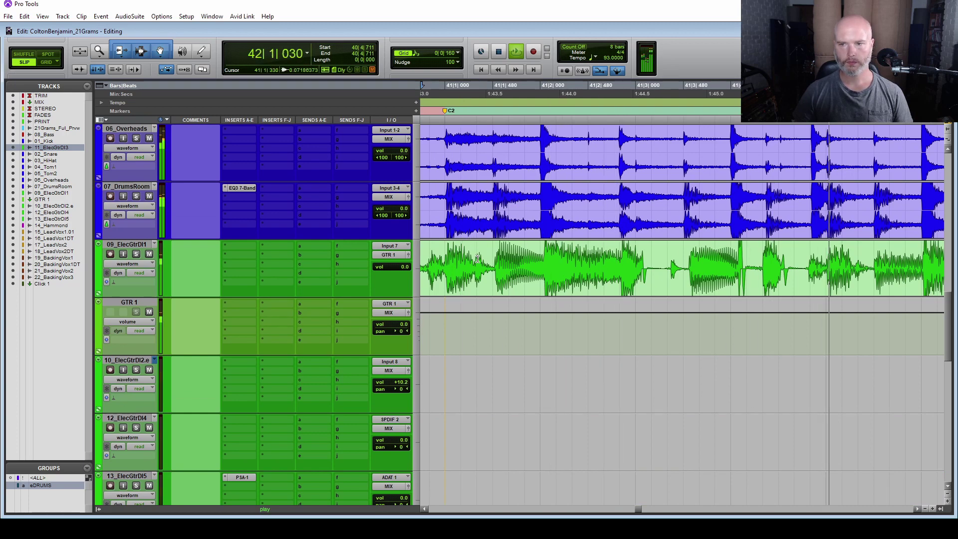
pyautogui.press('space')
pyautogui.scroll(1, 478, 259)
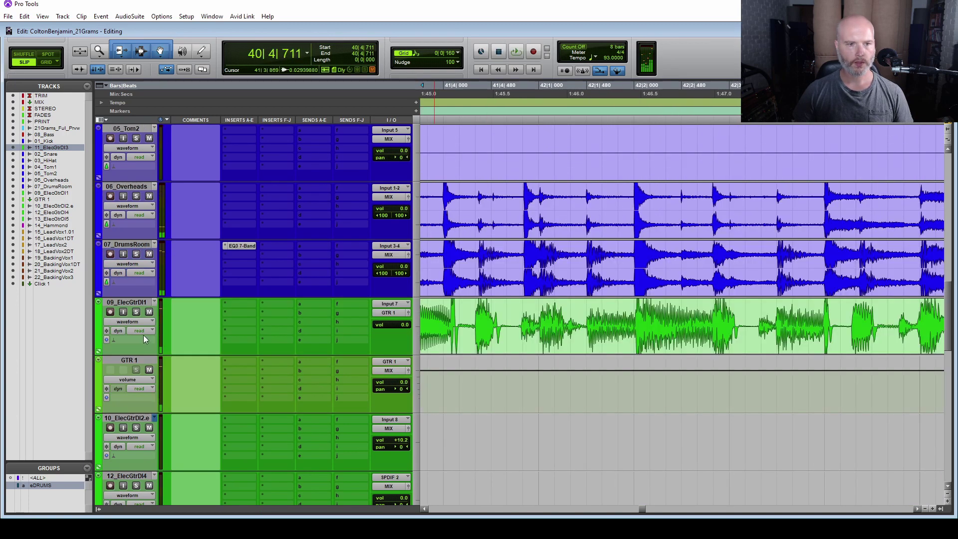
pyautogui.press('space')
pyautogui.scroll(7, 586, 218)
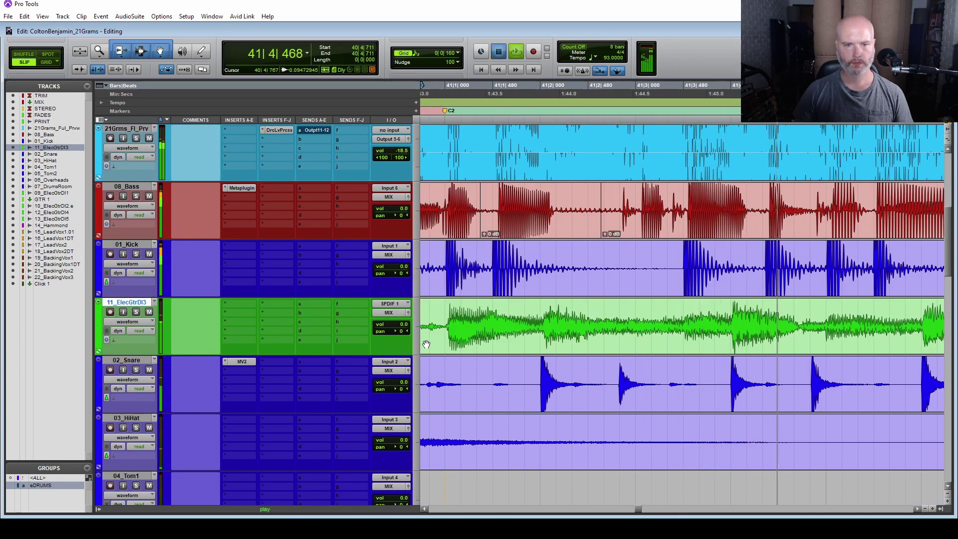
# Raise the volume of 11_ElecGtrDI3 to +12.0 and replay from 40|4|711.
pyautogui.press('space')
pyautogui.moveTo(402, 316); pyautogui.dragTo(402, 312)
pyautogui.press('space')
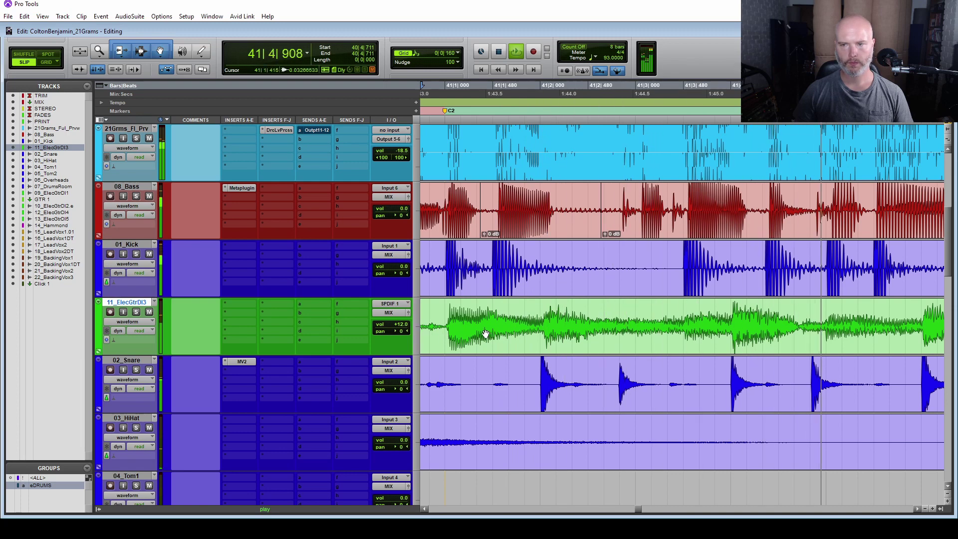
# Split the 11_ElecGtrDI3 clip at 40|4|938, just ahead of bar 41, and nudge the part after the split slightly earlier.
pyautogui.press('space')
pyautogui.press('space')
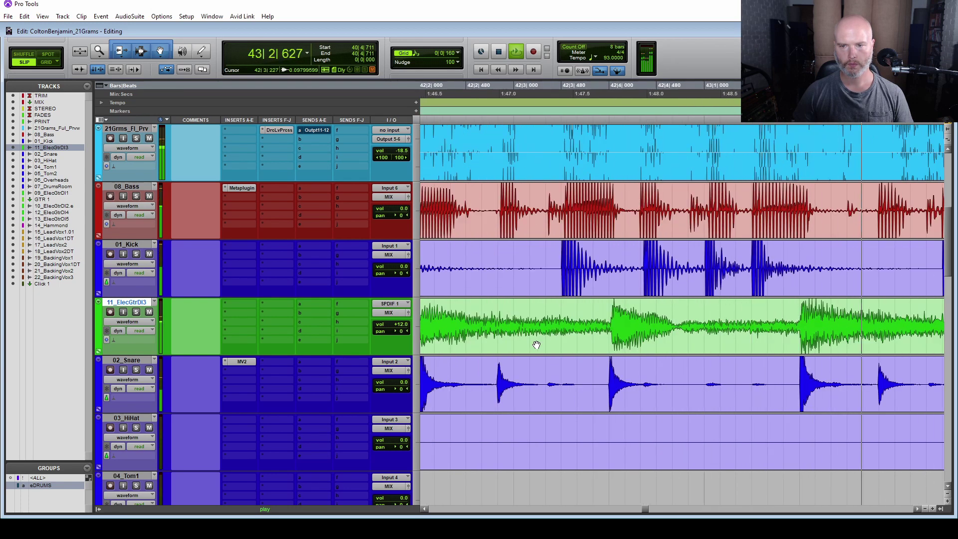
pyautogui.press('space')
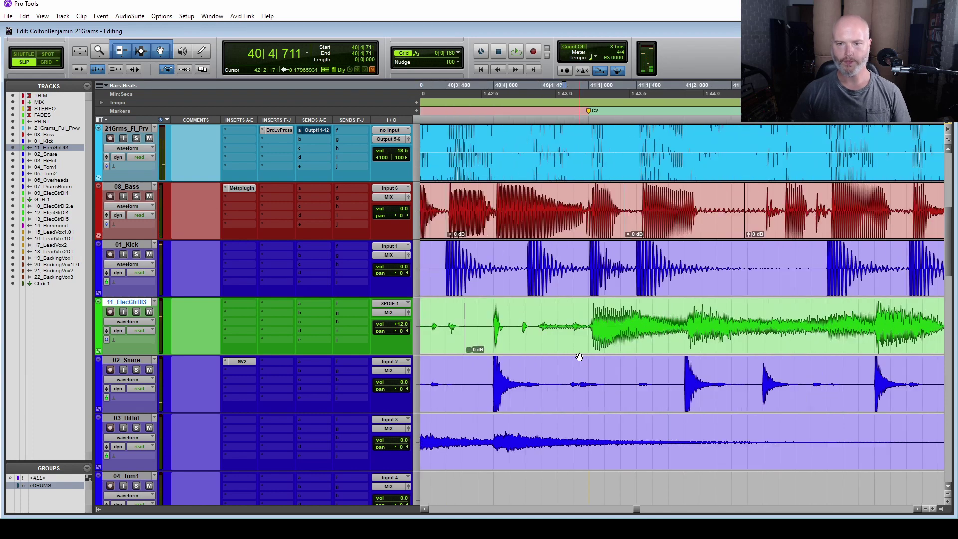
pyautogui.press('space')
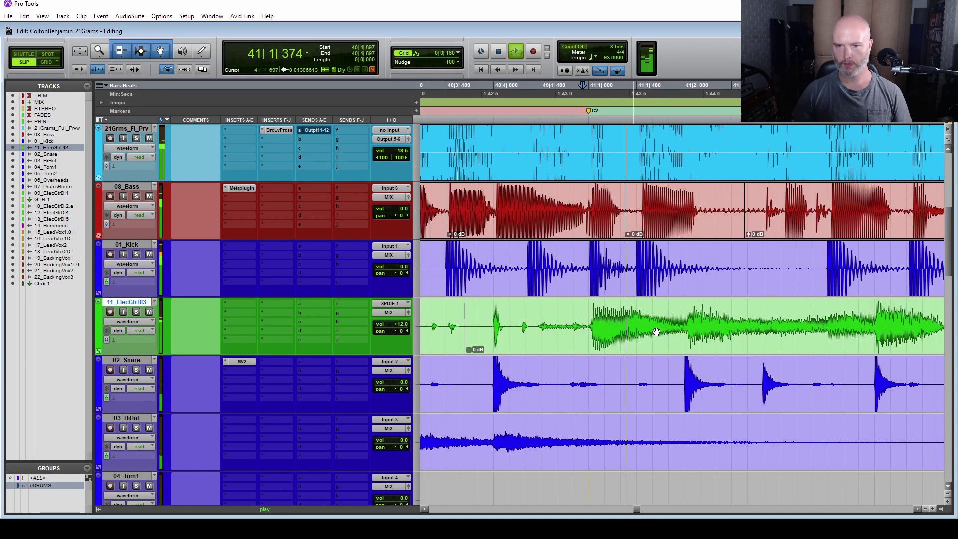
pyautogui.press('space')
pyautogui.click(587, 325)
pyautogui.press('b')
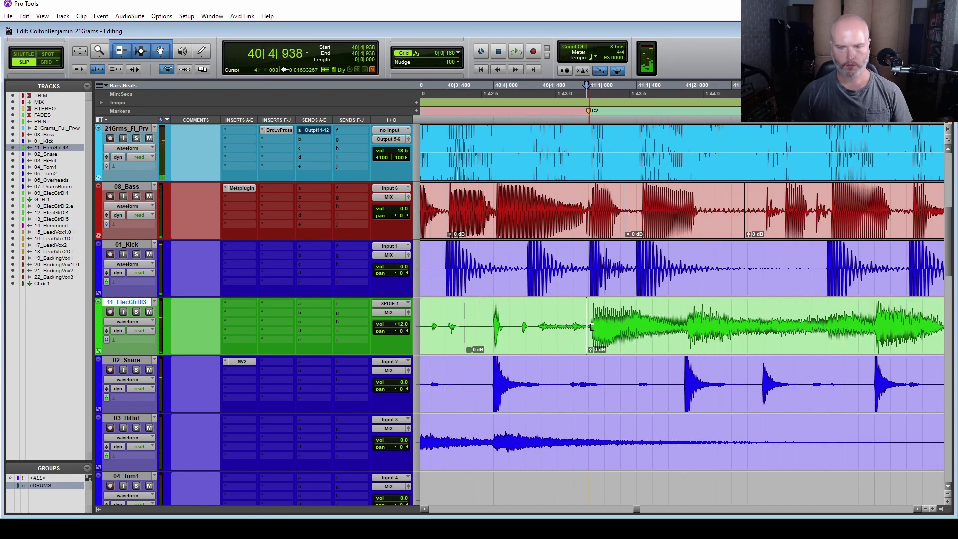
pyautogui.click(614, 338)
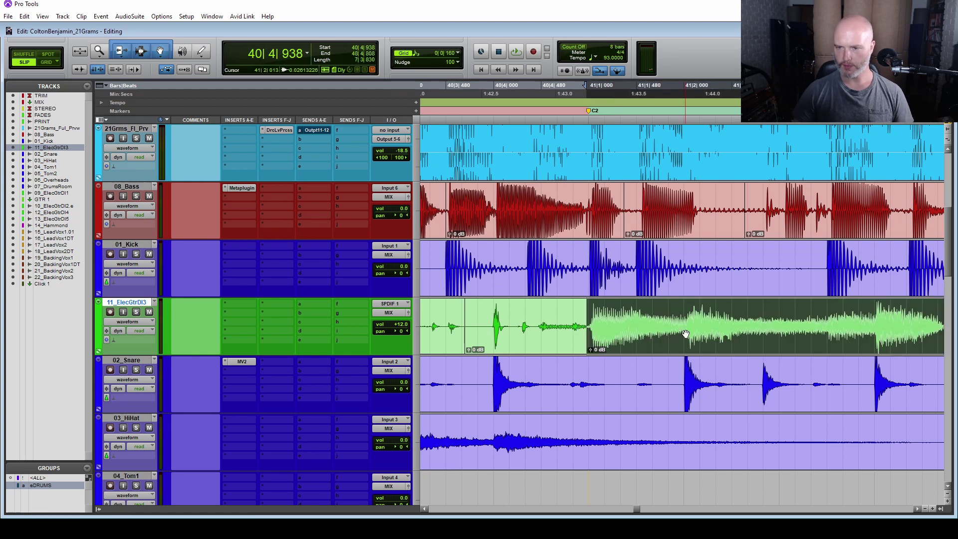
# Separate the guitar note on beat 41|2 into its own clip and nudge it earlier to 41|1|956.
pyautogui.moveTo(686, 334)
pyautogui.mouseDown()
pyautogui.moveTo(687, 315)
pyautogui.moveTo(807, 303)
pyautogui.mouseUp()
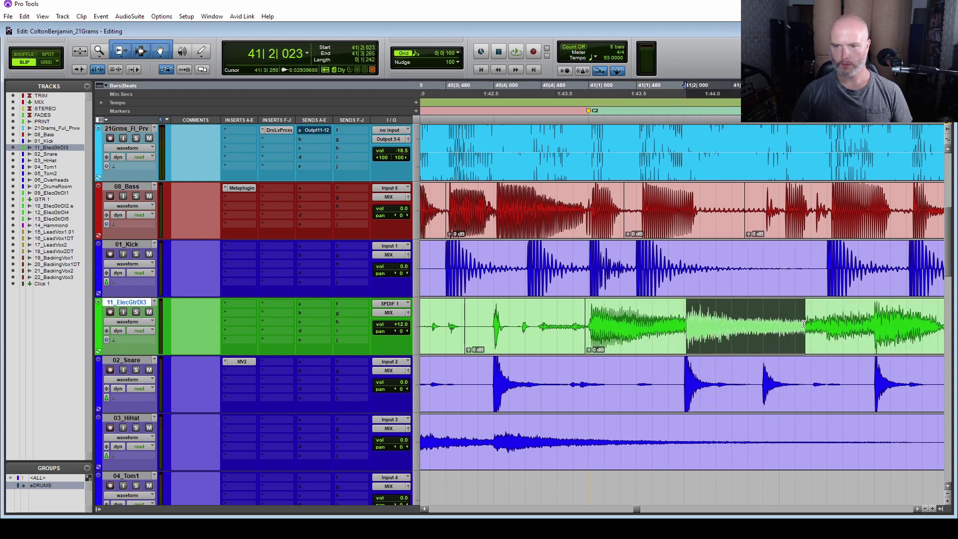
pyautogui.press(',')
pyautogui.press(',')
pyautogui.press(',')
pyautogui.press(',')
pyautogui.press(',')
pyautogui.press(',')
pyautogui.press(',')
pyautogui.press(',')
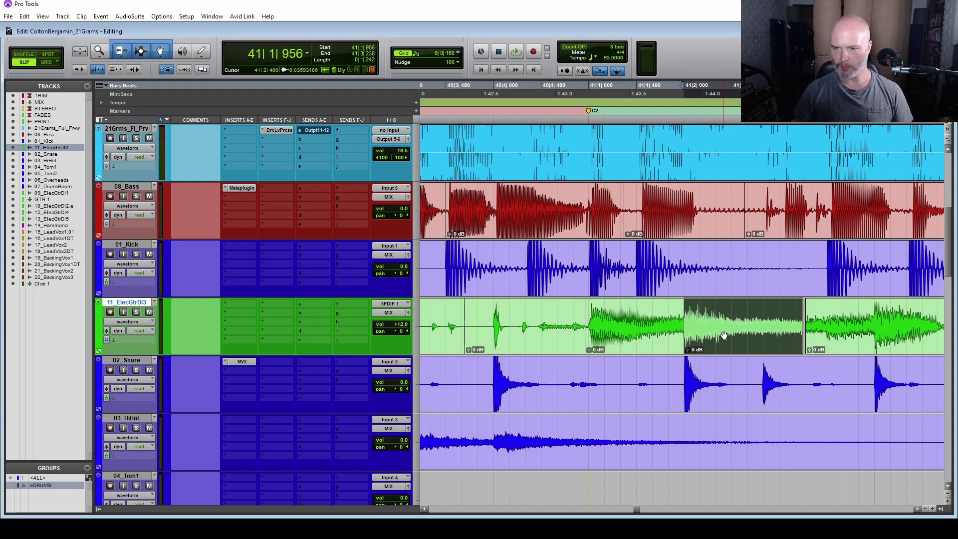
# Audition the moved guitar note and close the gap after it by trimming the clip boundary to 41|3|305.
pyautogui.click(540, 315)
pyautogui.press('space')
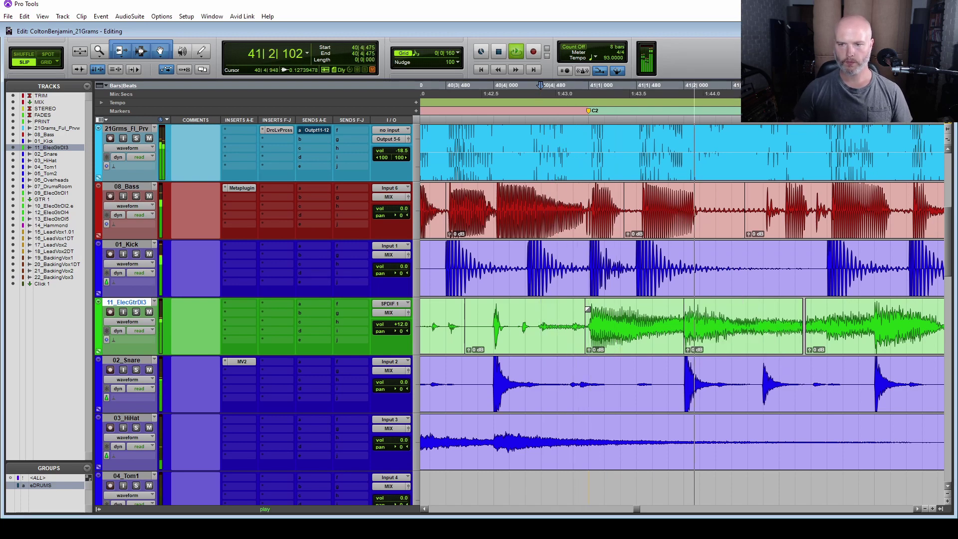
pyautogui.hscroll(3, 625, 307)
pyautogui.press('space')
pyautogui.moveTo(510, 315); pyautogui.dragTo(525, 316)
pyautogui.moveTo(519, 316); pyautogui.dragTo(517, 316)
pyautogui.hscroll(2, 538, 319)
# Audition the following guitar passage and split the clip at both ends of the short section leading up to 41|4|949.
pyautogui.click(522, 322)
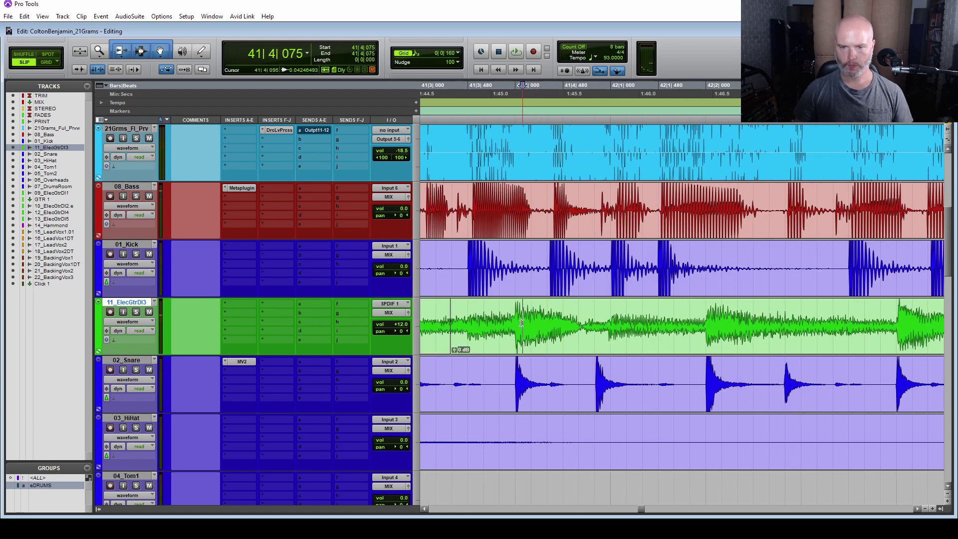
pyautogui.click(514, 346)
pyautogui.press('space')
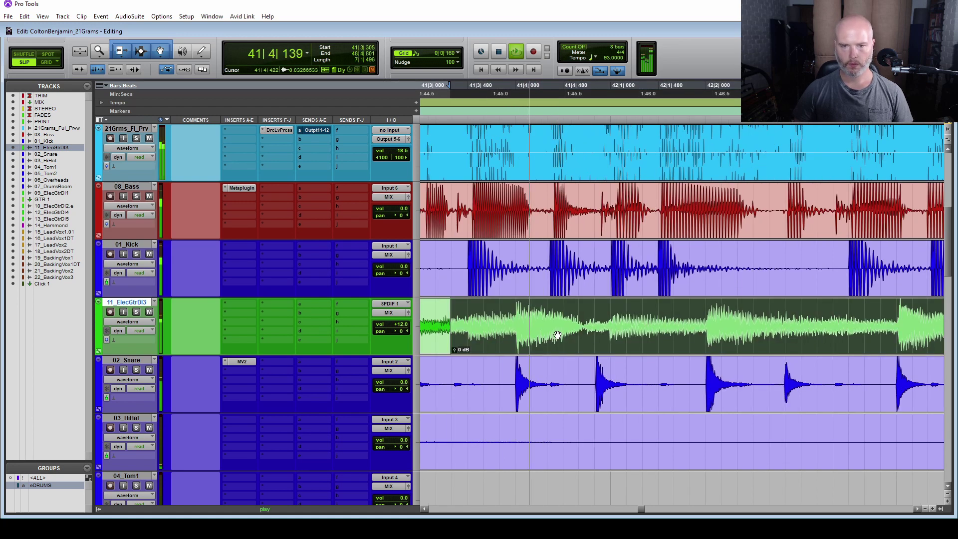
pyautogui.press('space')
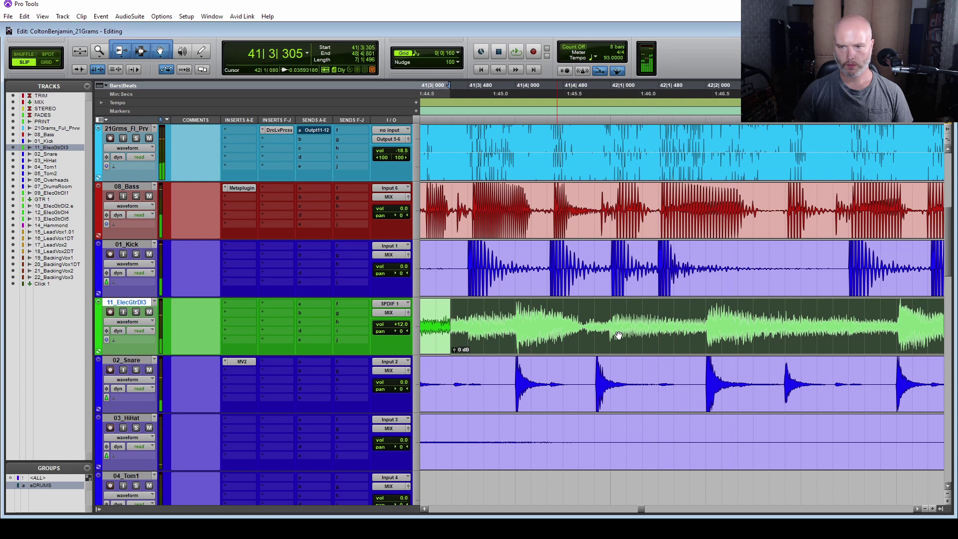
pyautogui.press('space')
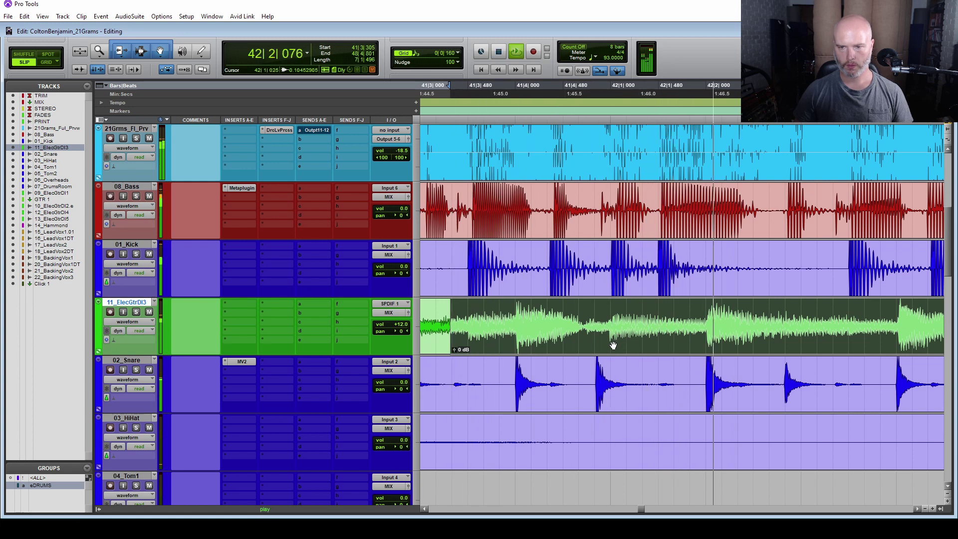
pyautogui.press('space')
pyautogui.press('space')
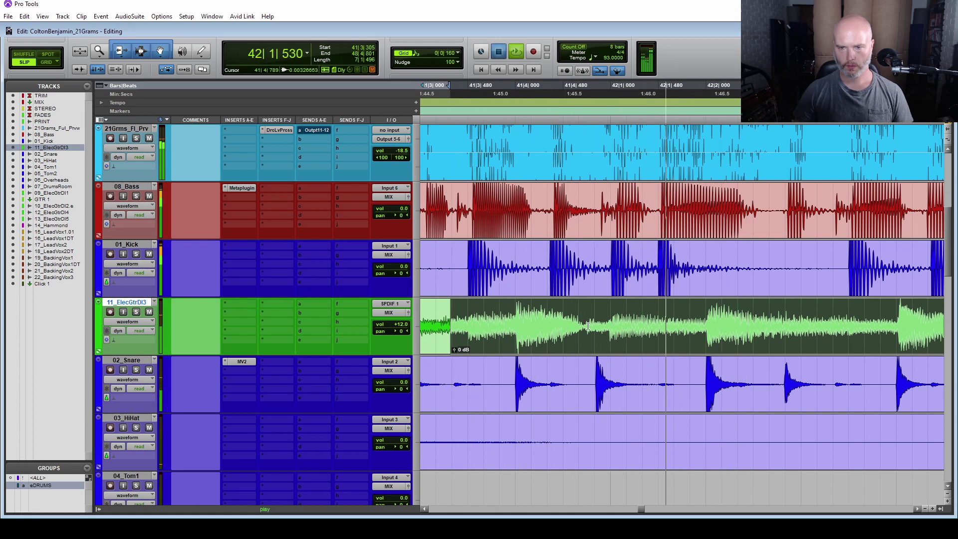
pyautogui.press('space')
pyautogui.click(585, 327)
pyautogui.press('b')
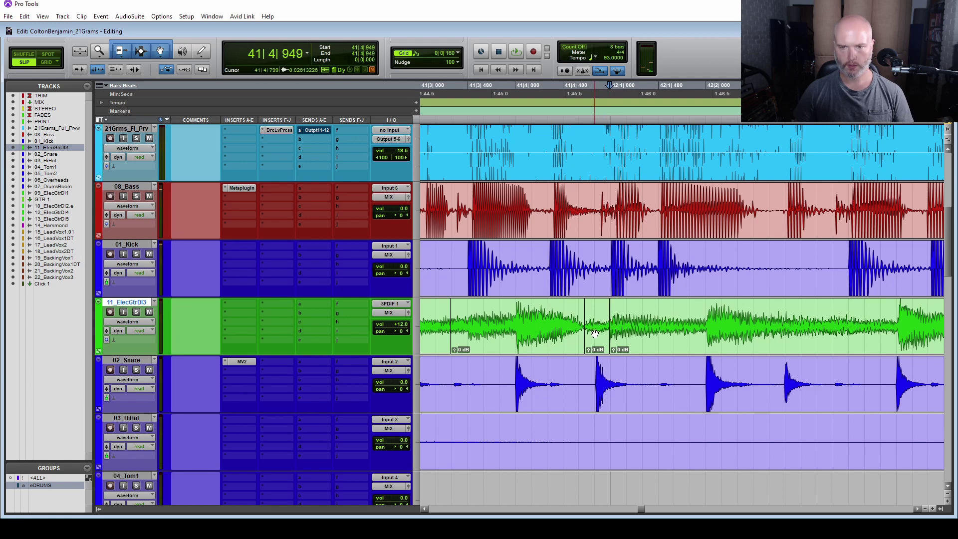
pyautogui.moveTo(595, 333); pyautogui.dragTo(597, 341)
# Play back the guitar against the drums from 41|3|577 and again from 42|4|313 to check its timing.
pyautogui.press('space')
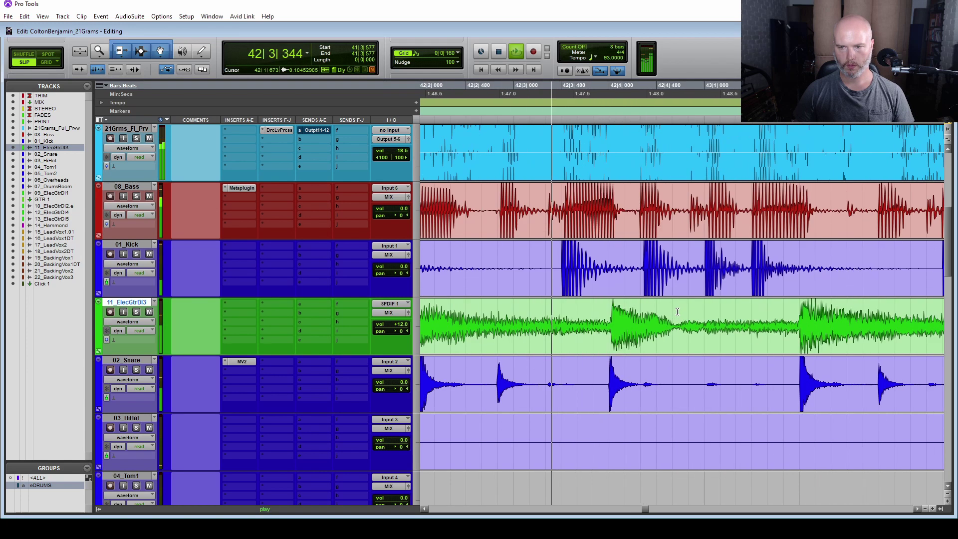
pyautogui.press('space')
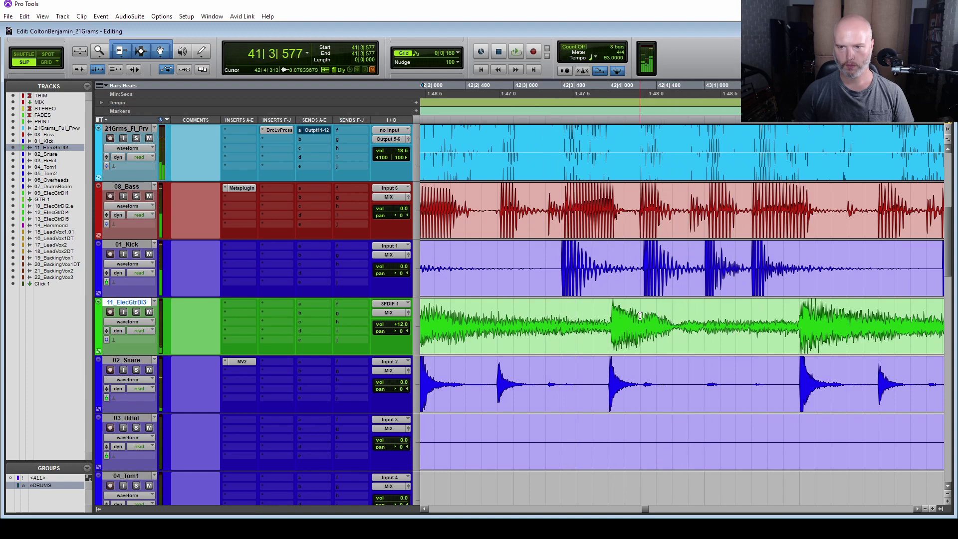
pyautogui.click(640, 316)
pyautogui.press('space')
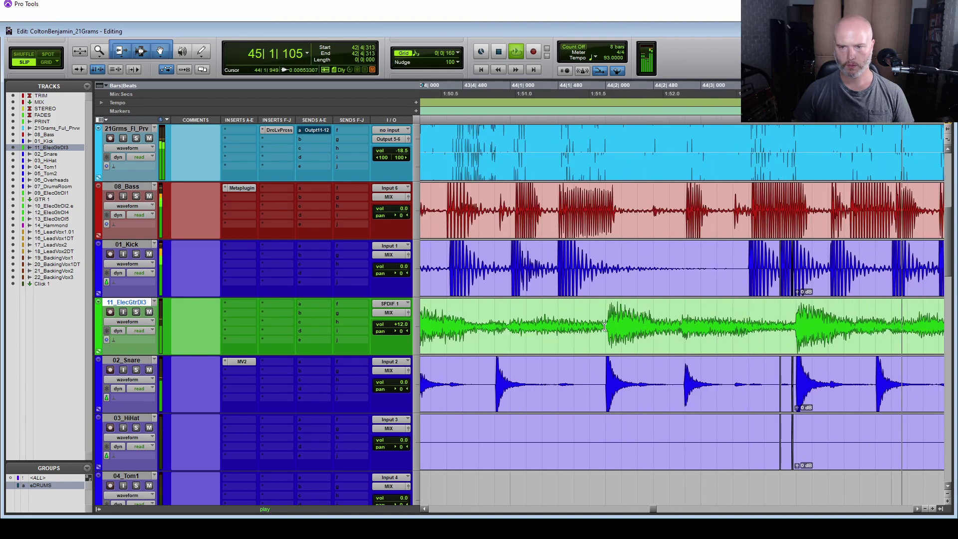
pyautogui.press('space')
# Separate the guitar note on beat 44|2 into its own clip and nudge it slightly earlier to 44|2|010.
pyautogui.click(541, 323)
pyautogui.press('space')
pyautogui.press('space')
pyautogui.click(607, 316)
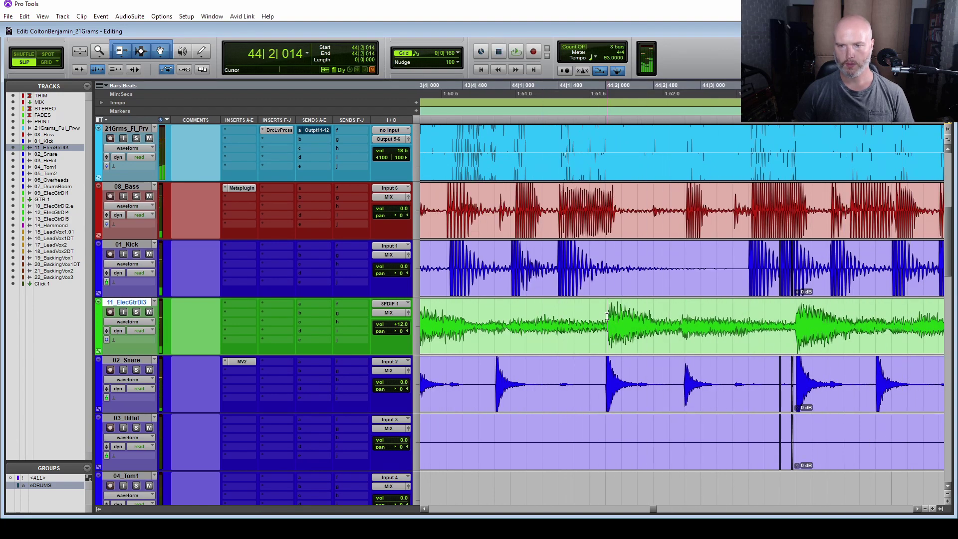
pyautogui.moveTo(607, 316); pyautogui.dragTo(678, 317)
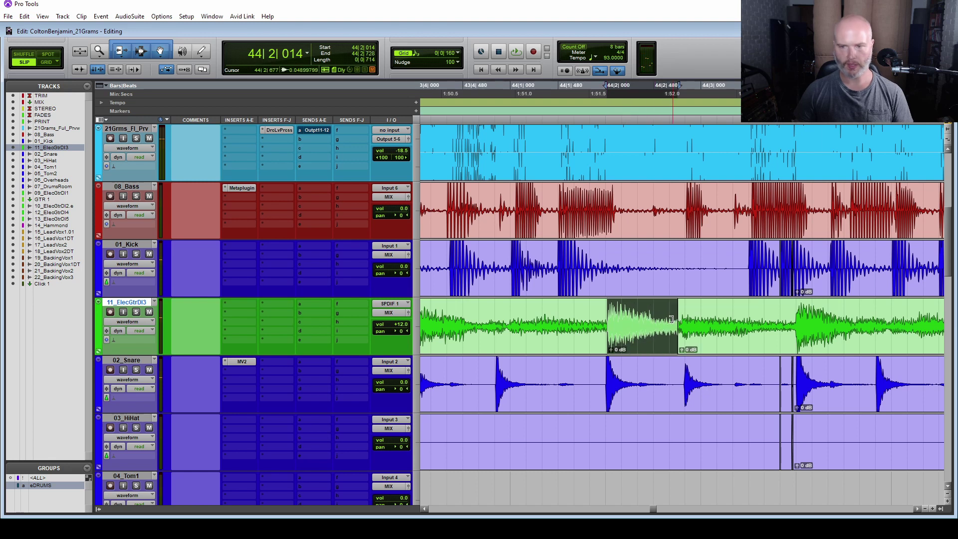
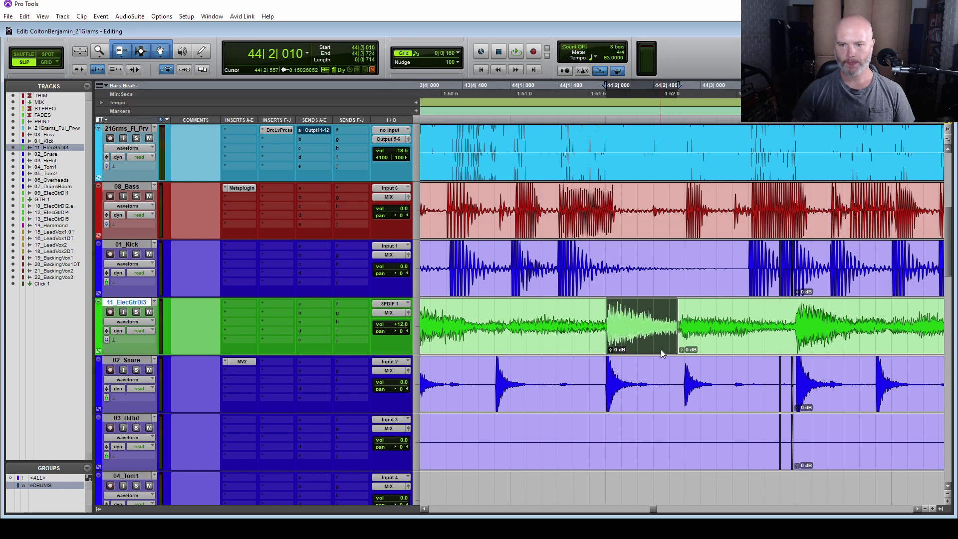
# Split the guitar just before beat 44|4, then nudge the preceding section earlier and extend its start to close the gap.
pyautogui.click(689, 338)
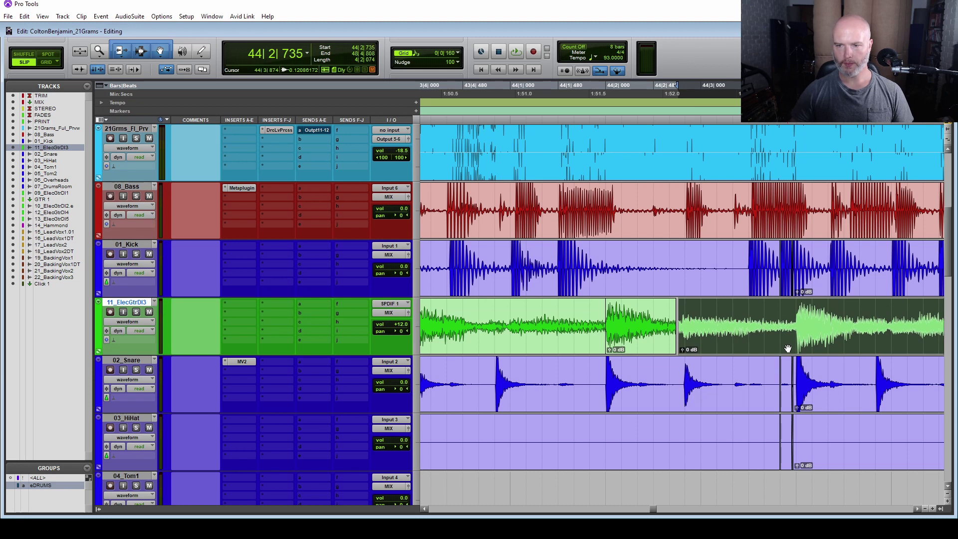
pyautogui.click(793, 331)
pyautogui.hotkey('ctrl', 'e')
pyautogui.click(735, 345)
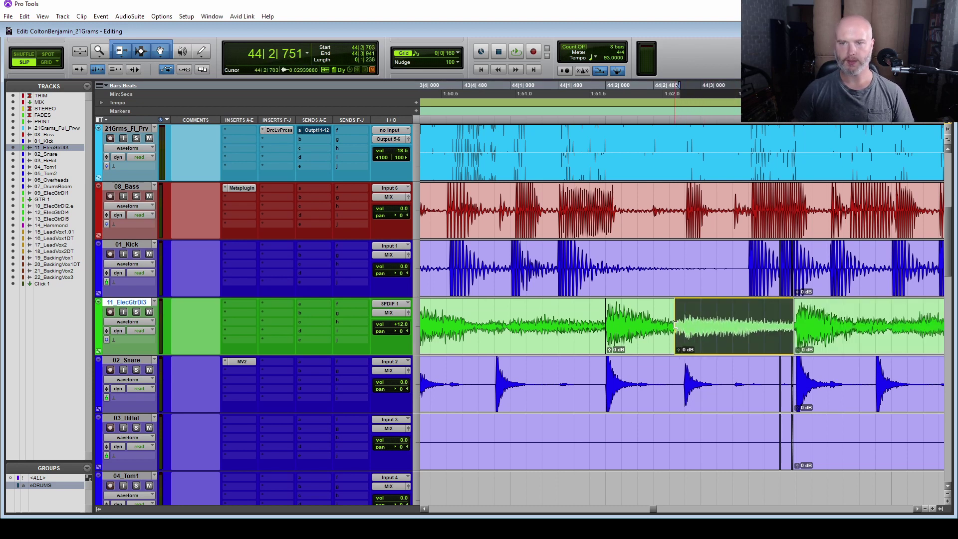
pyautogui.moveTo(686, 325); pyautogui.dragTo(675, 324)
# Play back the guitar from 44|1|099 and again from 45|3|635 to check the timing up to bar 46.
pyautogui.click(519, 318)
pyautogui.press('space')
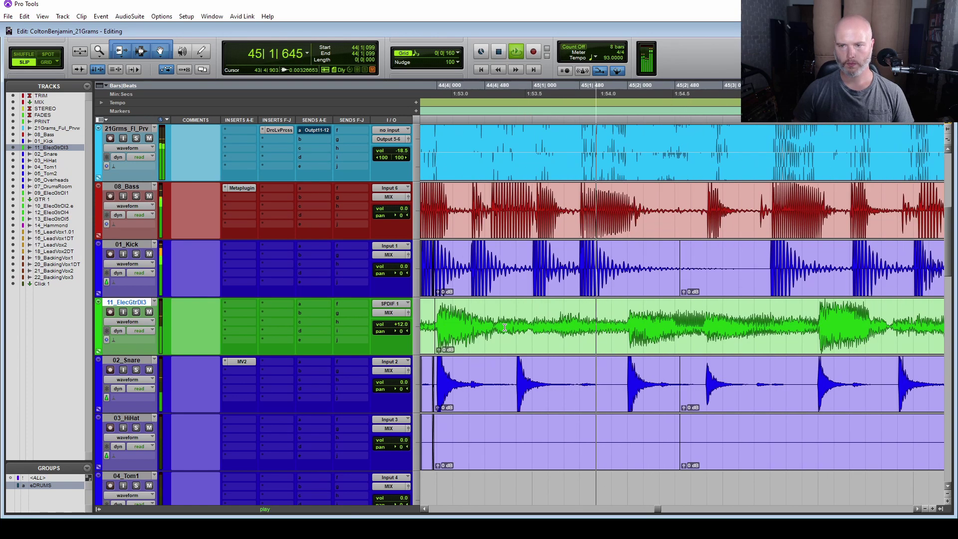
pyautogui.press('space')
pyautogui.press('space')
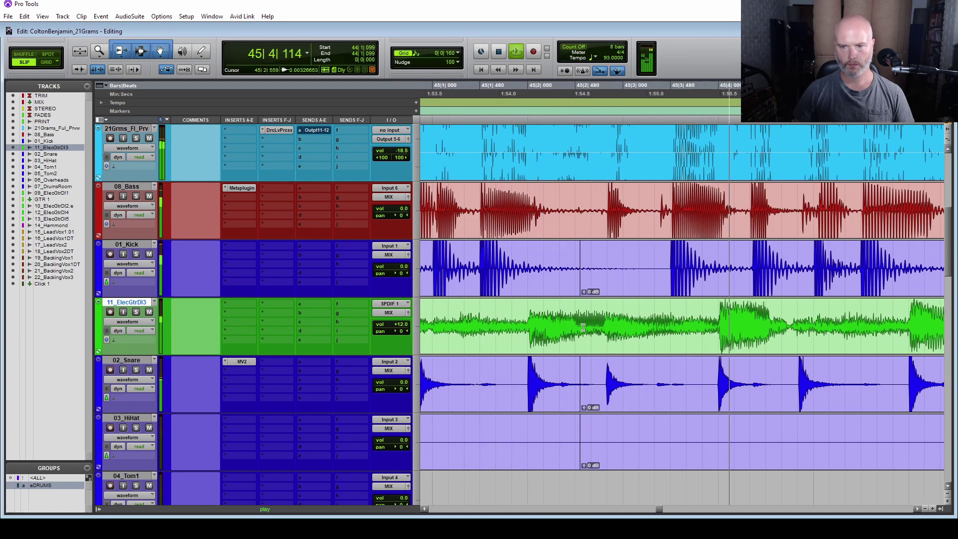
pyautogui.click(479, 324)
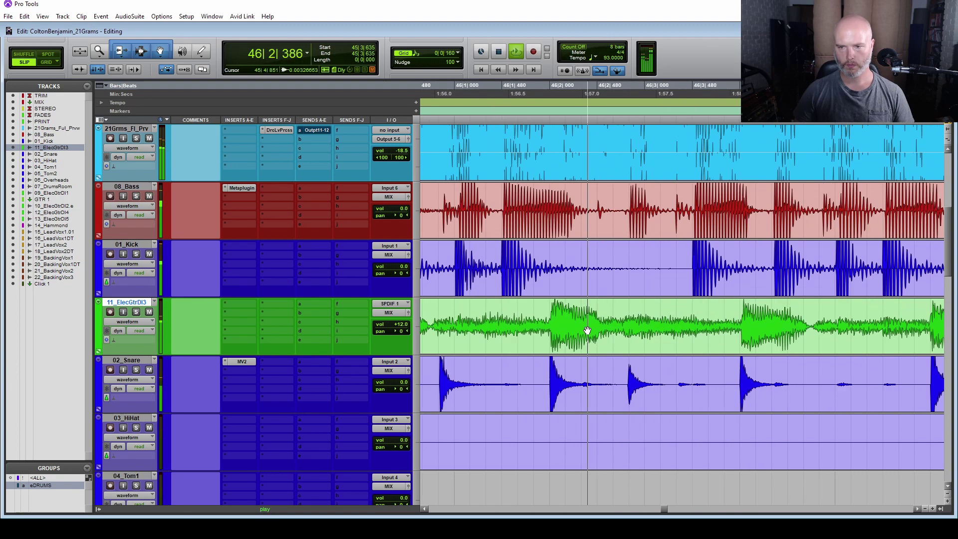
pyautogui.press('space')
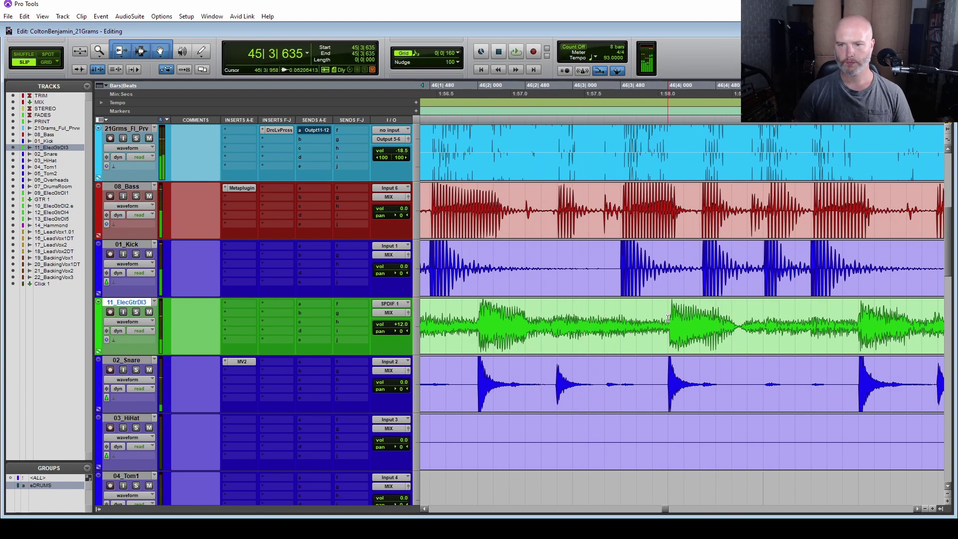
# Separate the guitar note on beat 46|4 into its own clip and nudge it slightly earlier.
pyautogui.moveTo(669, 319); pyautogui.dragTo(740, 314)
pyautogui.press('b')
pyautogui.press(',')
pyautogui.press(',')
pyautogui.press(',')
pyautogui.press(',')
# Try to split the guitar at 46|2|731, shift the section before beat 46|4 and extend its start back to the previous clip.
pyautogui.click(549, 318)
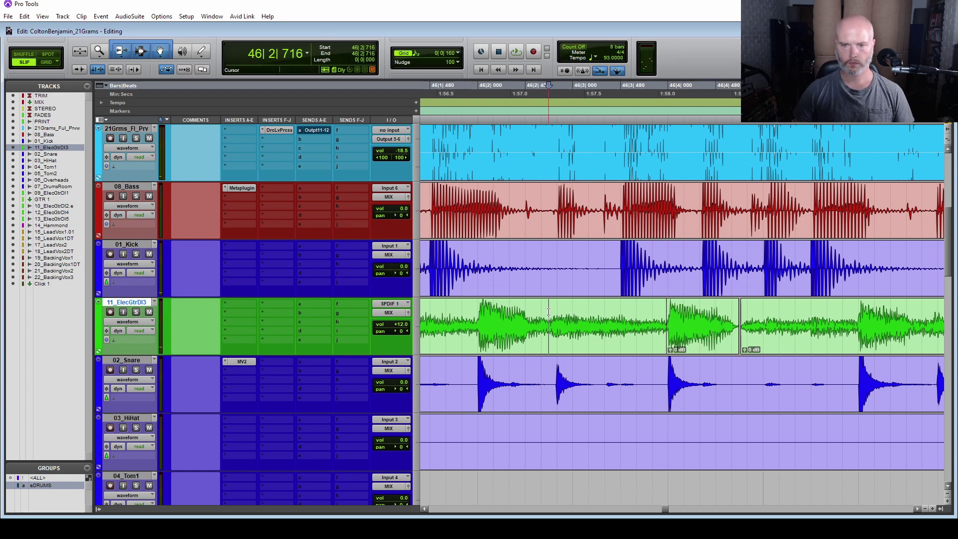
pyautogui.press('space')
pyautogui.click(552, 318)
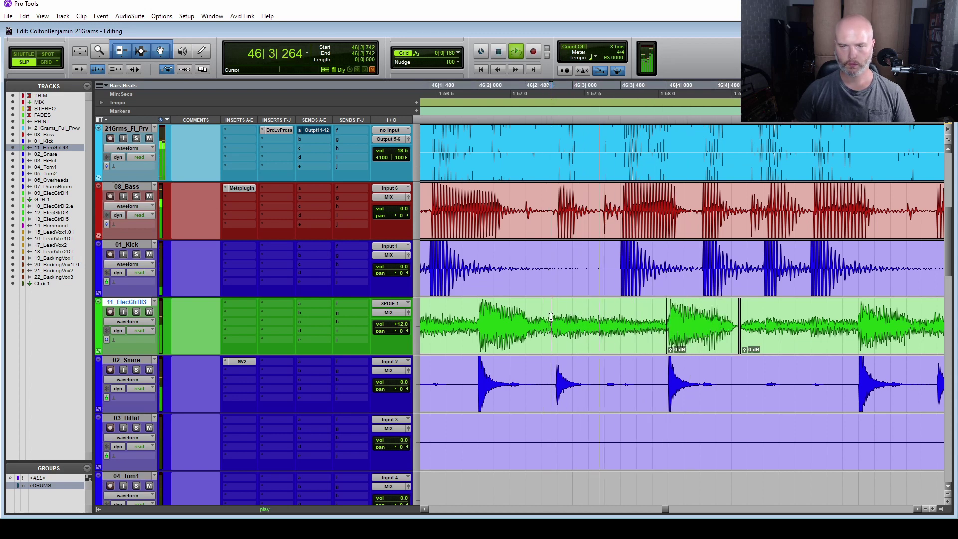
pyautogui.press('space')
pyautogui.moveTo(551, 317); pyautogui.dragTo(569, 321)
pyautogui.click(550, 322)
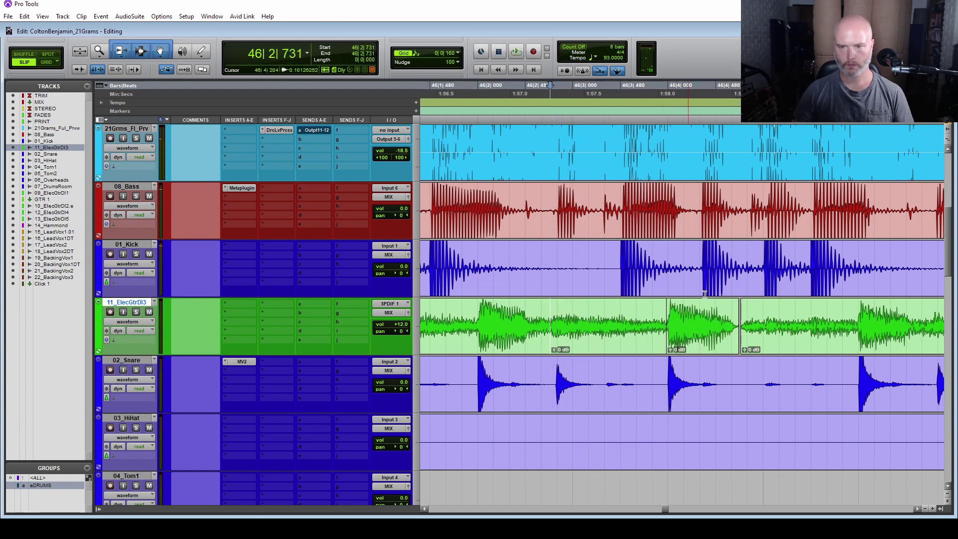
pyautogui.click(621, 332)
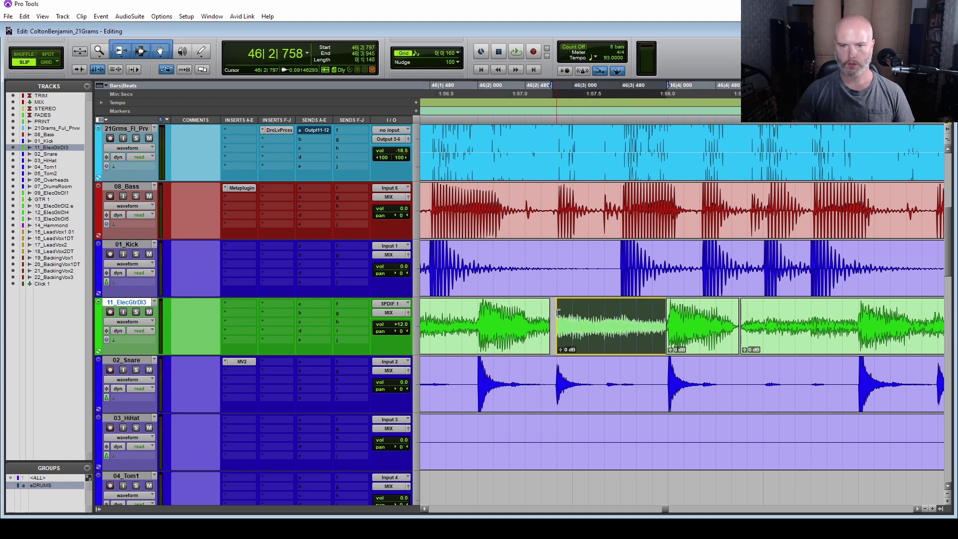
pyautogui.moveTo(558, 313); pyautogui.dragTo(544, 313)
# Play back the guitar from 46|1|600 to check the edits across bar 46.
pyautogui.click(442, 312)
pyautogui.press('space')
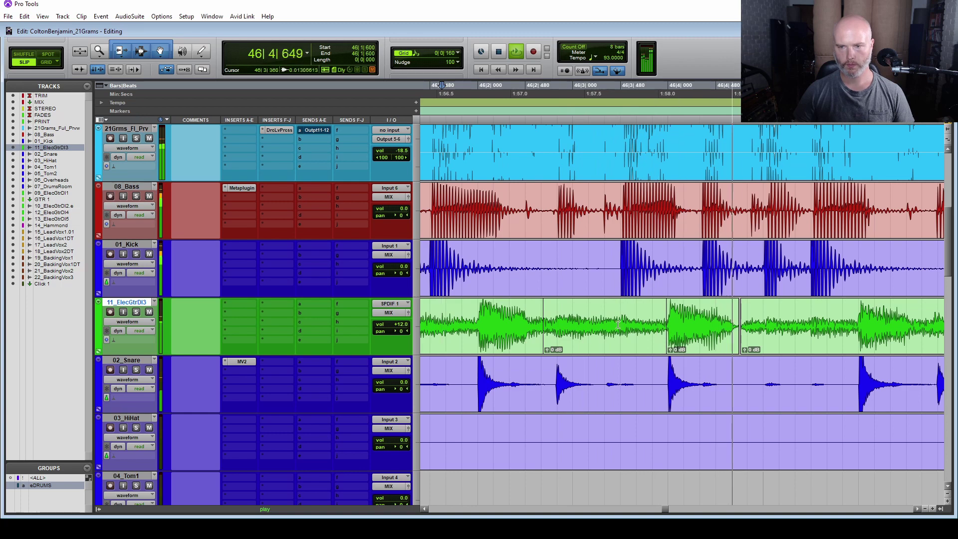
pyautogui.press('space')
pyautogui.scroll(1, 630, 320)
pyautogui.press('space')
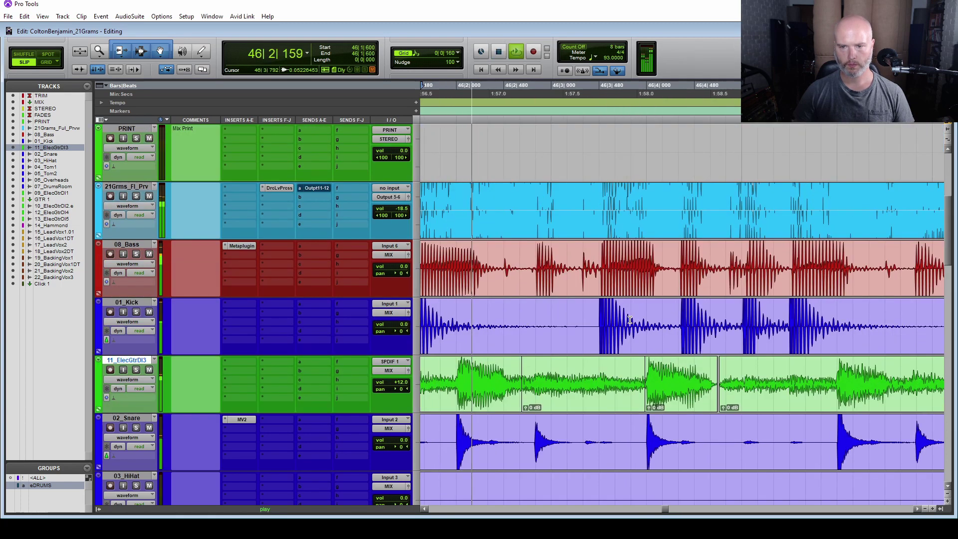
pyautogui.scroll(-1, 622, 356)
pyautogui.press('space')
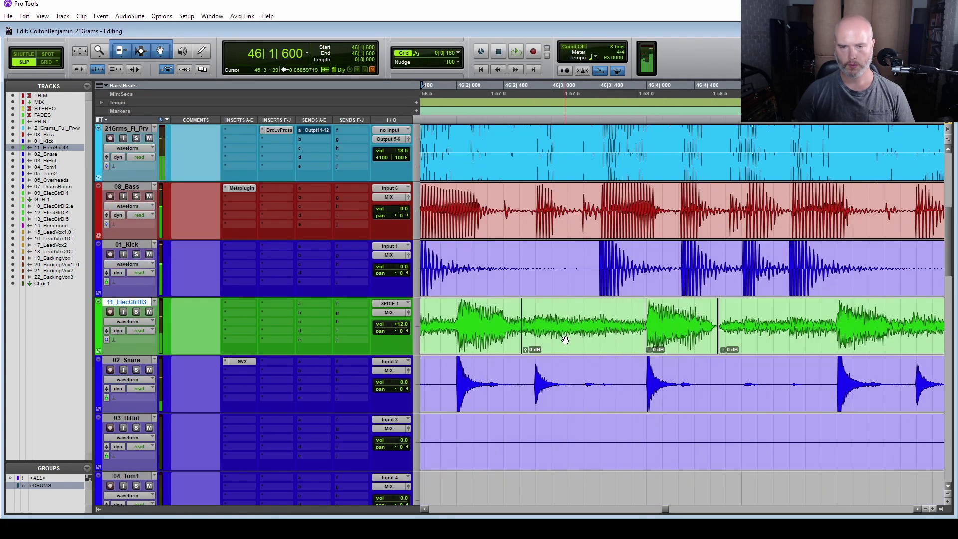
# Undo the trim and split near 46|2|731 on the guitar track and play back from 46|1|842.
pyautogui.click(565, 340)
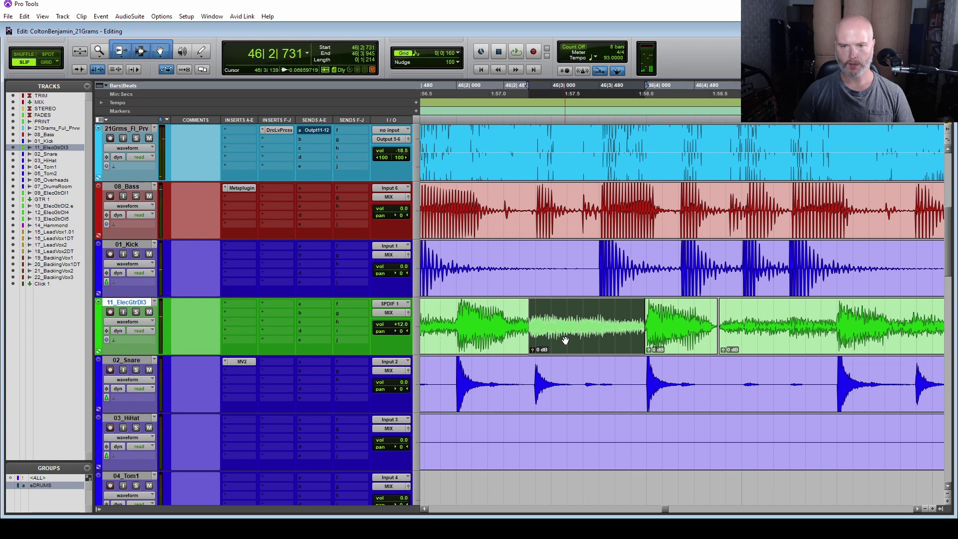
pyautogui.click(447, 325)
pyautogui.press('space')
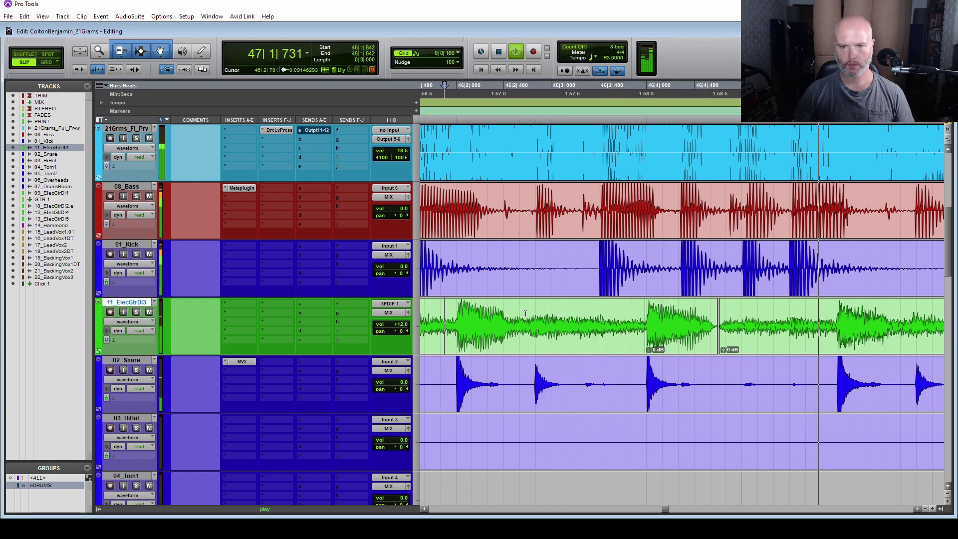
# Play back the guitar from 47|2|472 to check its timing against the drums through bar 47.
pyautogui.press('space')
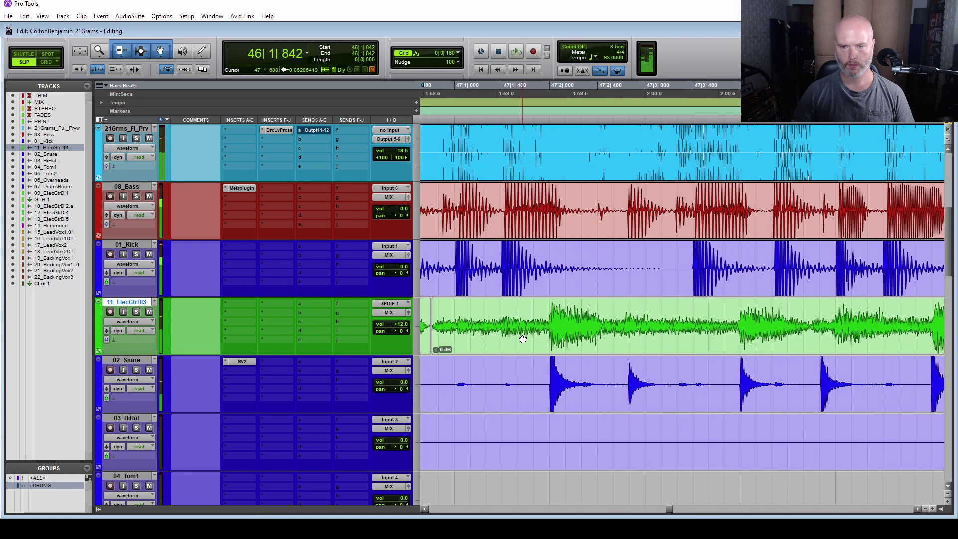
pyautogui.hscroll(1, 646, 285)
pyautogui.click(525, 310)
pyautogui.press('space')
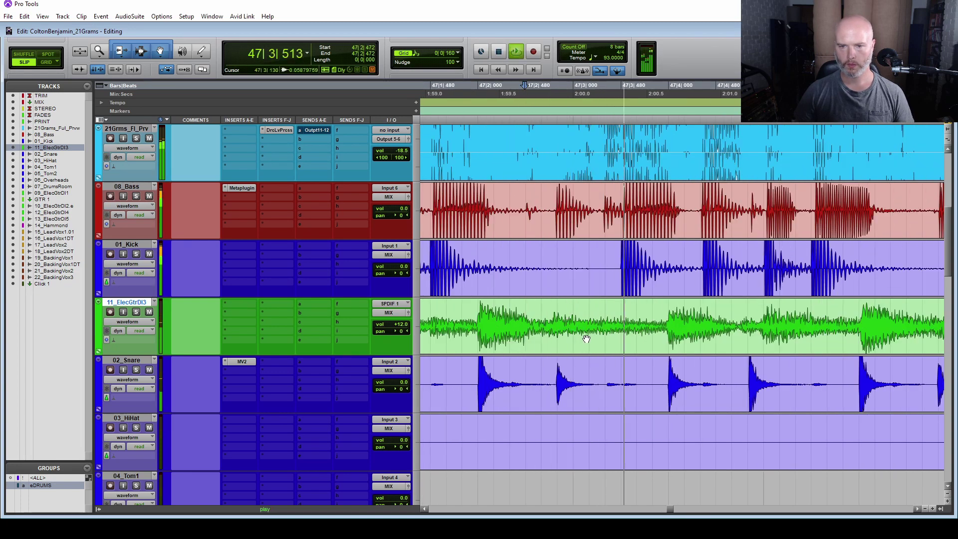
pyautogui.press('space')
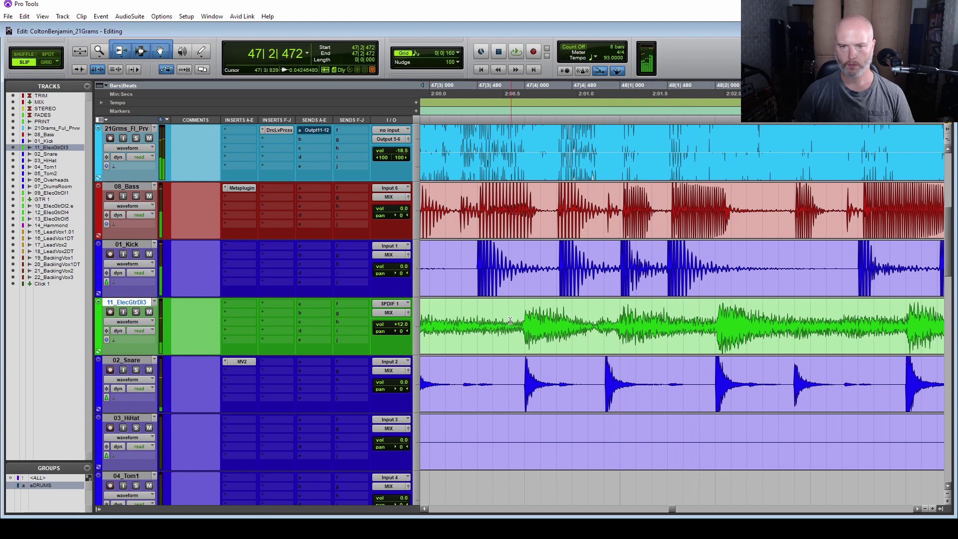
pyautogui.press('space')
pyautogui.press('space')
# Separate the quiet guitar section just before bar 48, nudge it later, extend its start back over the gap and play back the result.
pyautogui.moveTo(593, 324); pyautogui.dragTo(615, 325)
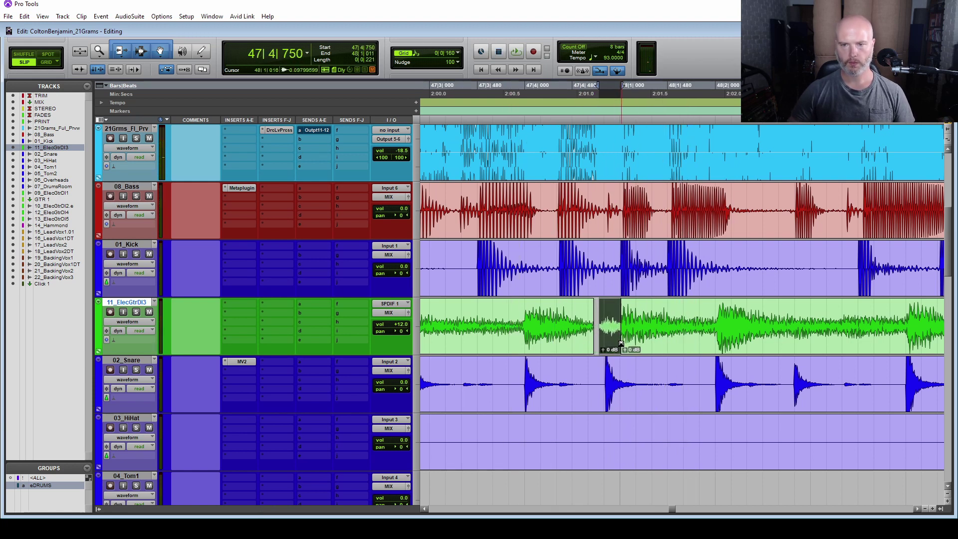
pyautogui.moveTo(627, 324); pyautogui.dragTo(573, 324)
pyautogui.click(480, 310)
pyautogui.press('space')
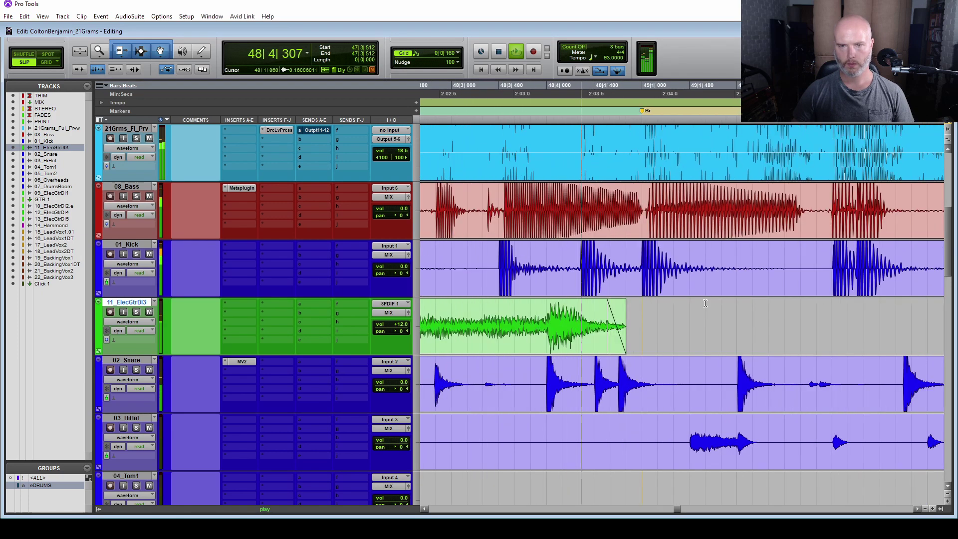
pyautogui.press('space')
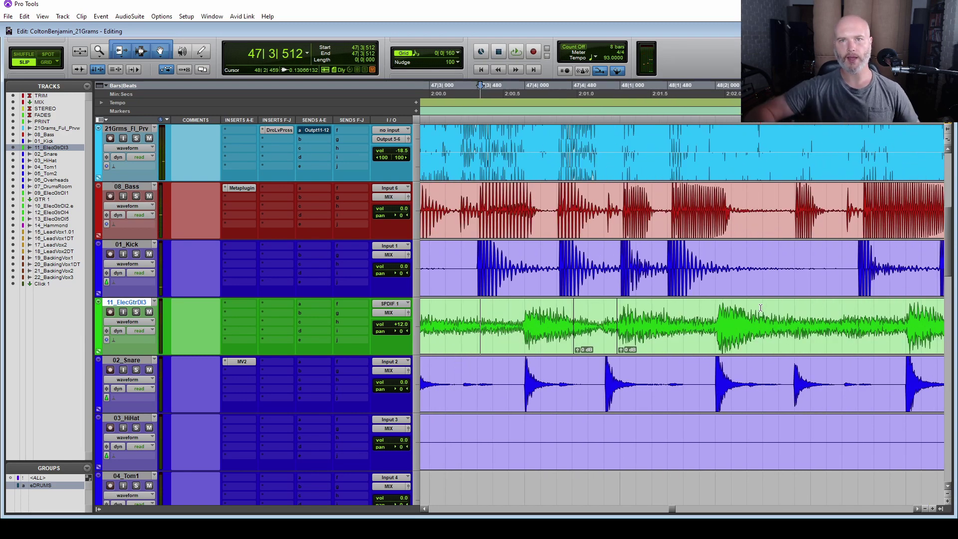
pyautogui.press('space')
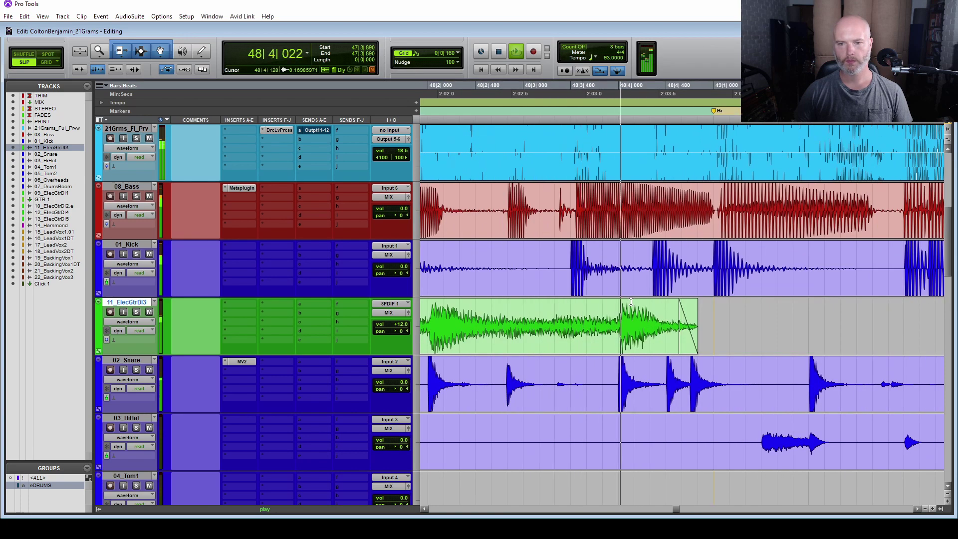
pyautogui.press('space')
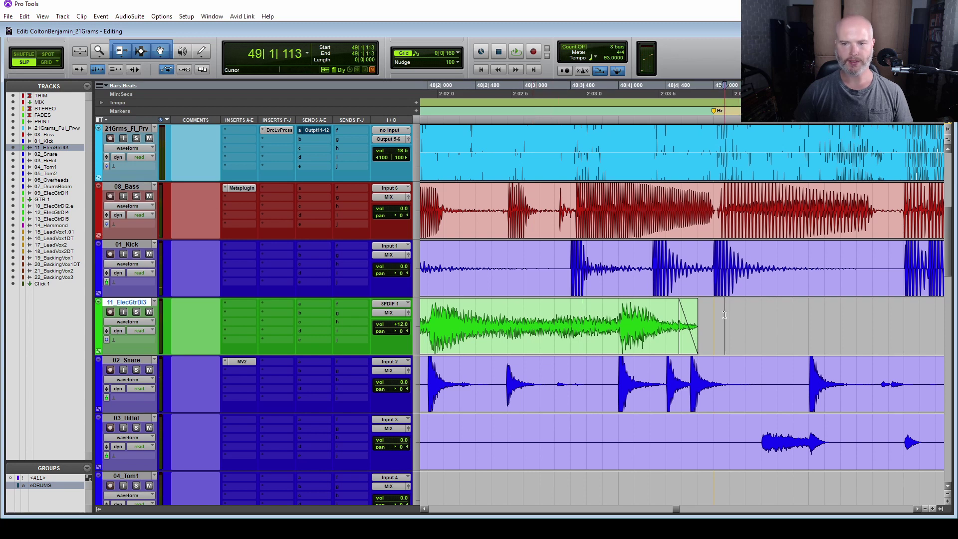
# Select the whole guitar part and play it back from 39|2|621 to review the edits against the drums.
pyautogui.press('Tab')
pyautogui.press('Tab')
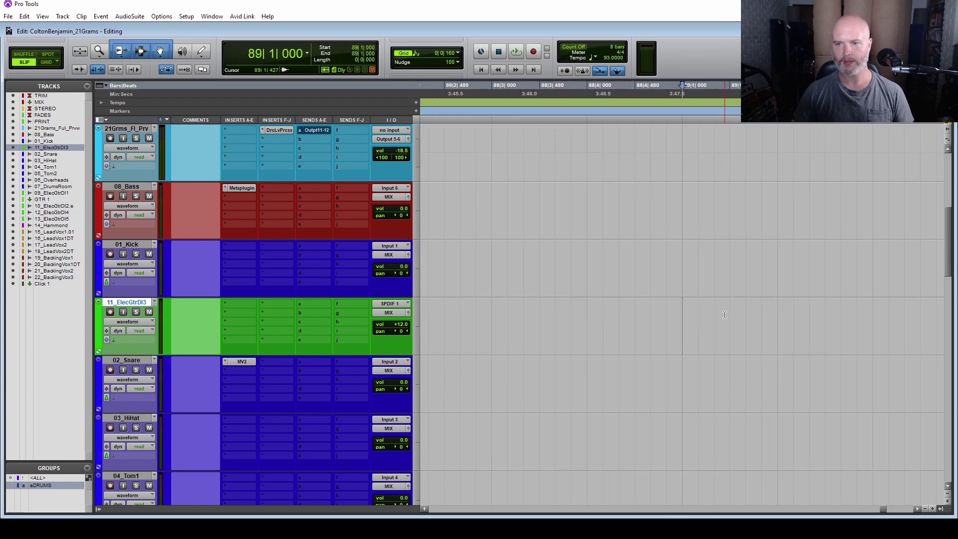
pyautogui.press('r')
pyautogui.press('r')
pyautogui.press('r')
pyautogui.press('r')
pyautogui.press('r')
pyautogui.press('r')
pyautogui.press('r')
pyautogui.press('r')
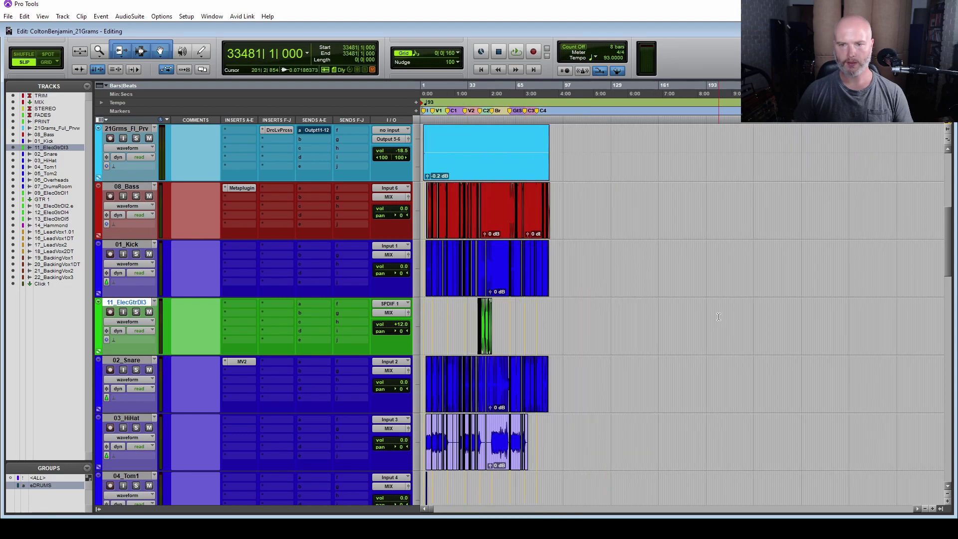
pyautogui.press('r')
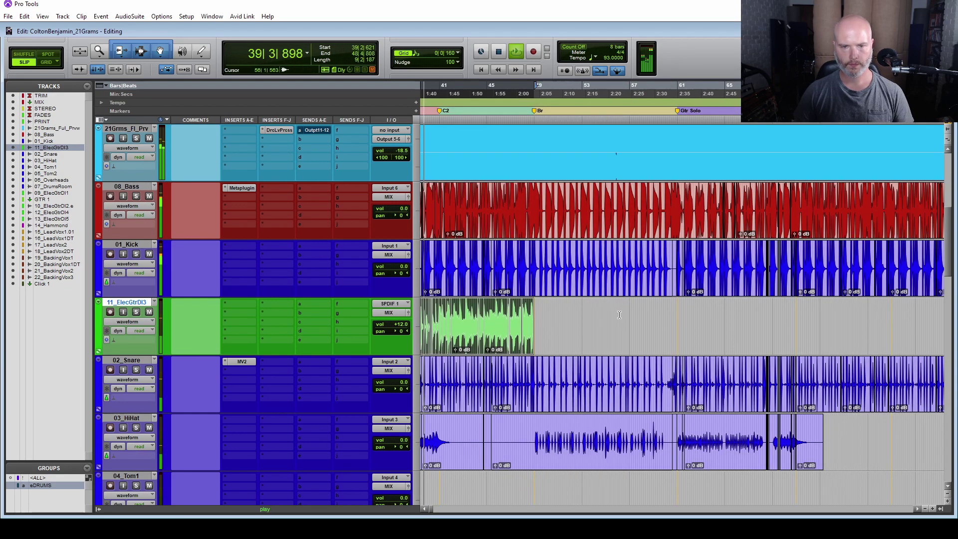
pyautogui.press('t')
pyautogui.press('t')
pyautogui.press('t')
pyautogui.press('t')
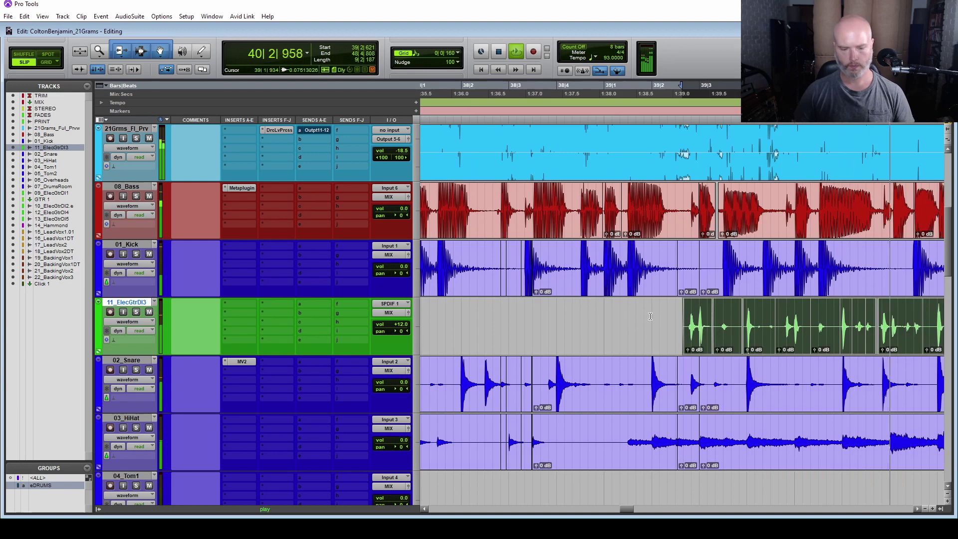
pyautogui.press('t')
pyautogui.press('t')
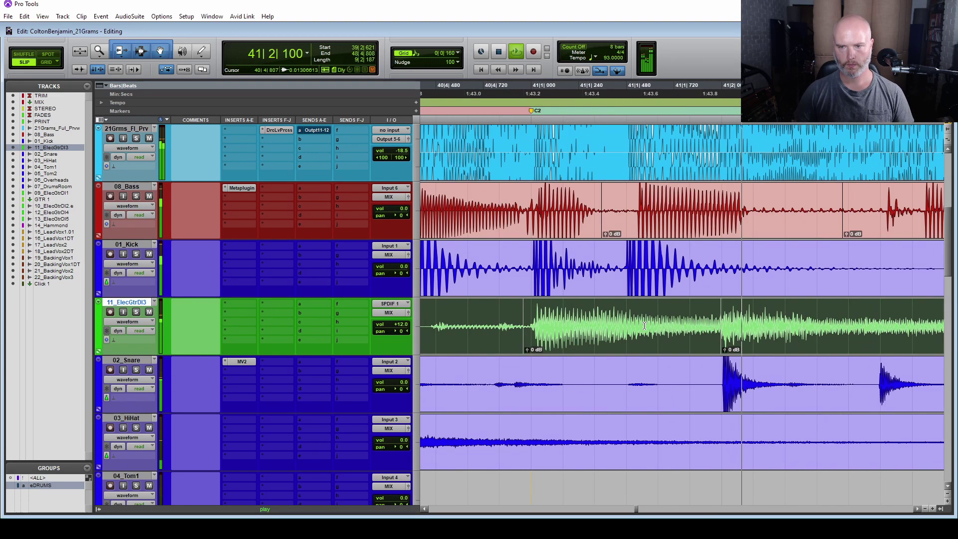
pyautogui.hotkey('ctrl', '[')
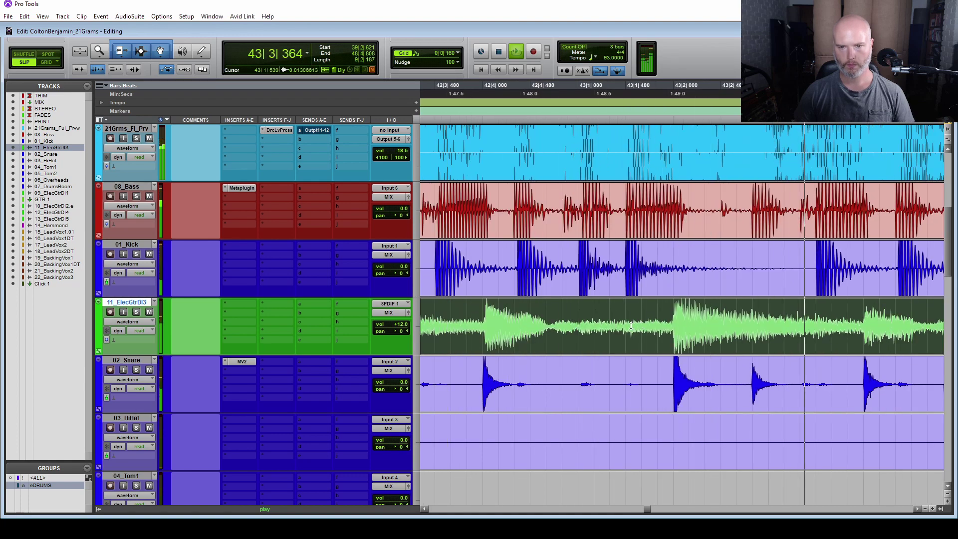
pyautogui.press('space')
# Separate the quiet guitar section just before bar 43, reposition it and extend its start back to 42|4|509.
pyautogui.moveTo(549, 325); pyautogui.dragTo(575, 326)
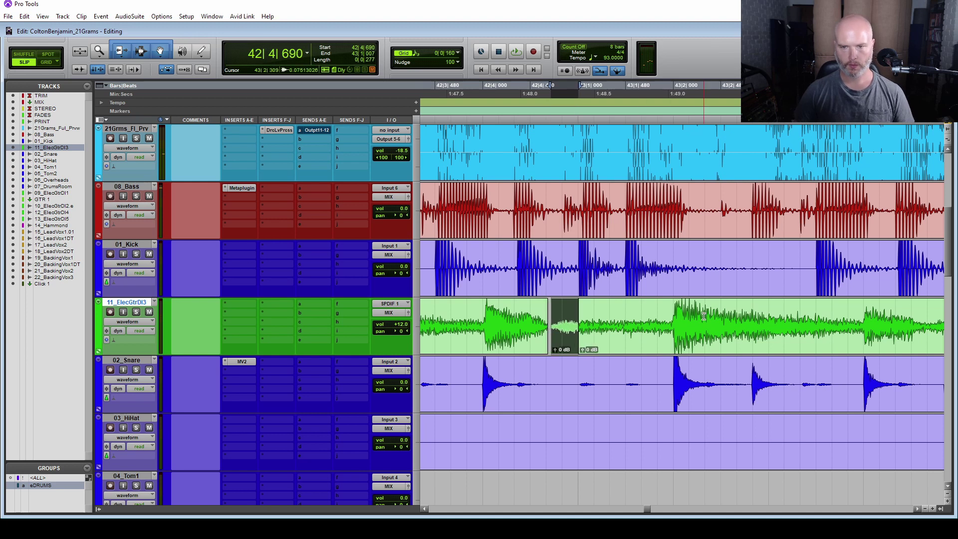
pyautogui.click(587, 317)
pyautogui.doubleClick(584, 318)
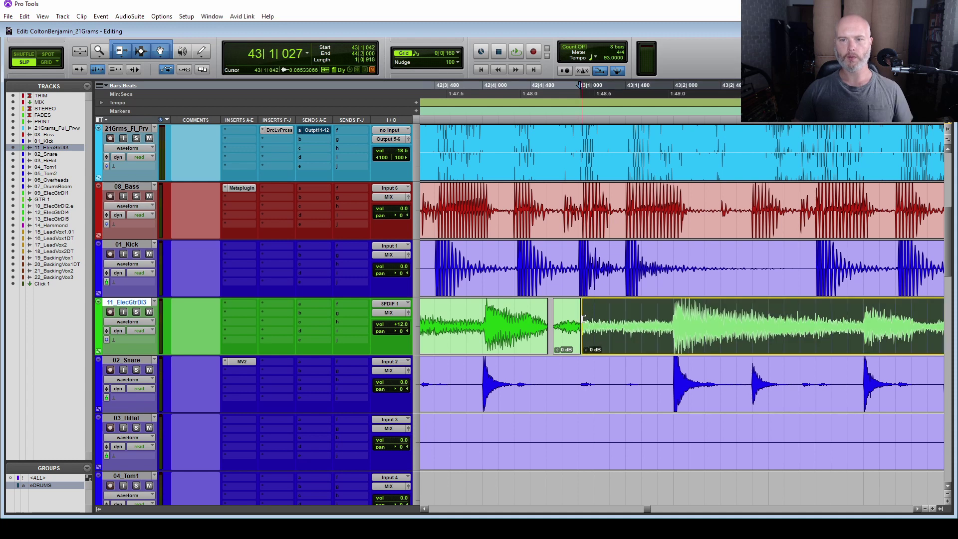
pyautogui.moveTo(555, 318); pyautogui.dragTo(541, 319)
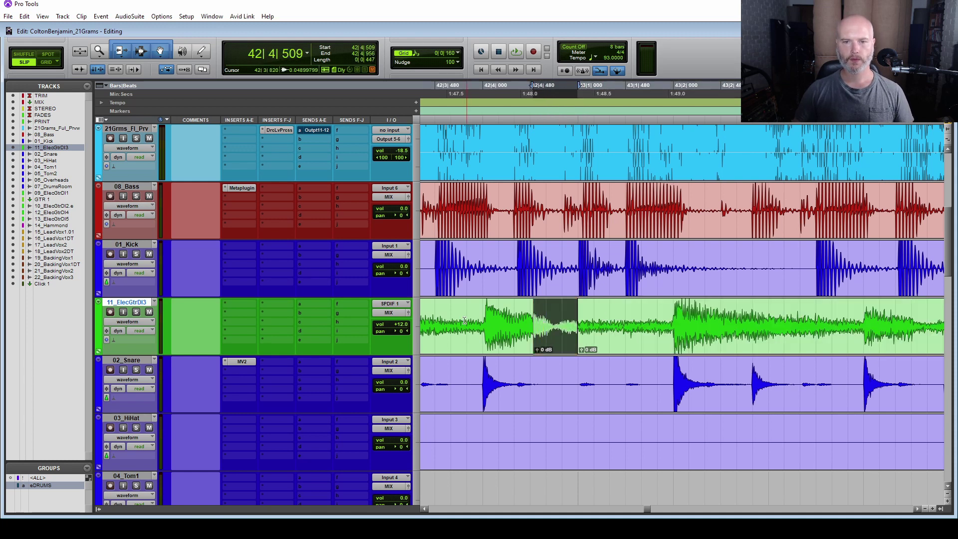
# Play back the guitar from 42|3|468 to check the edit leading into bar 43.
pyautogui.click(434, 314)
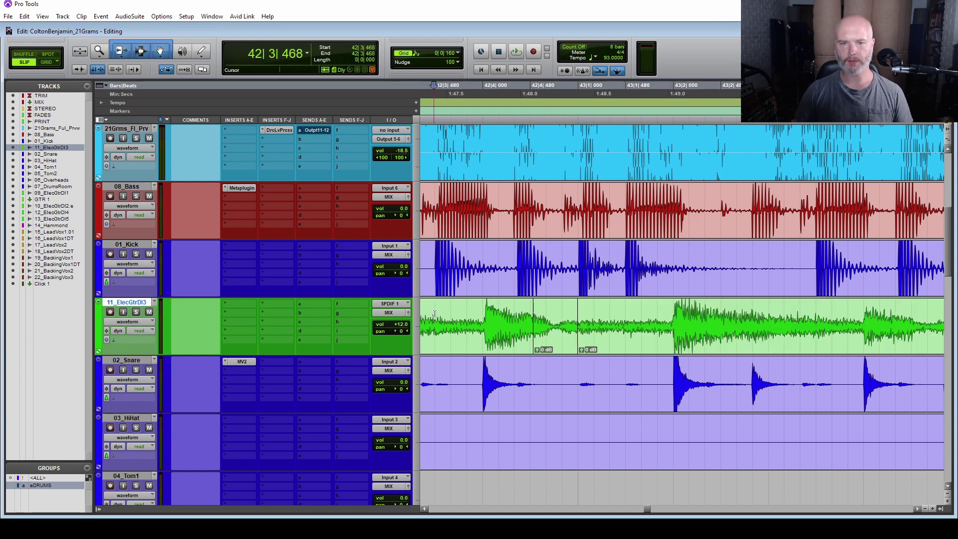
pyautogui.press('space')
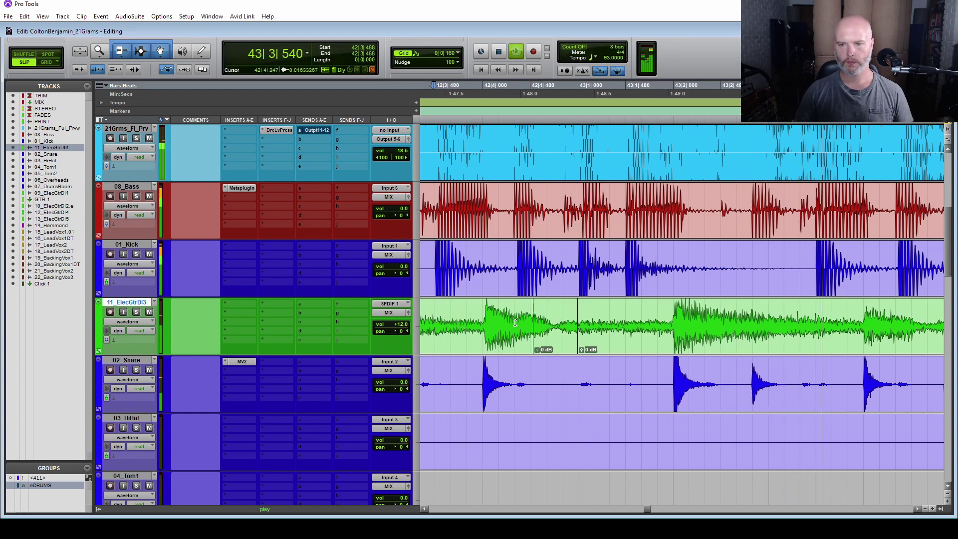
pyautogui.press('space')
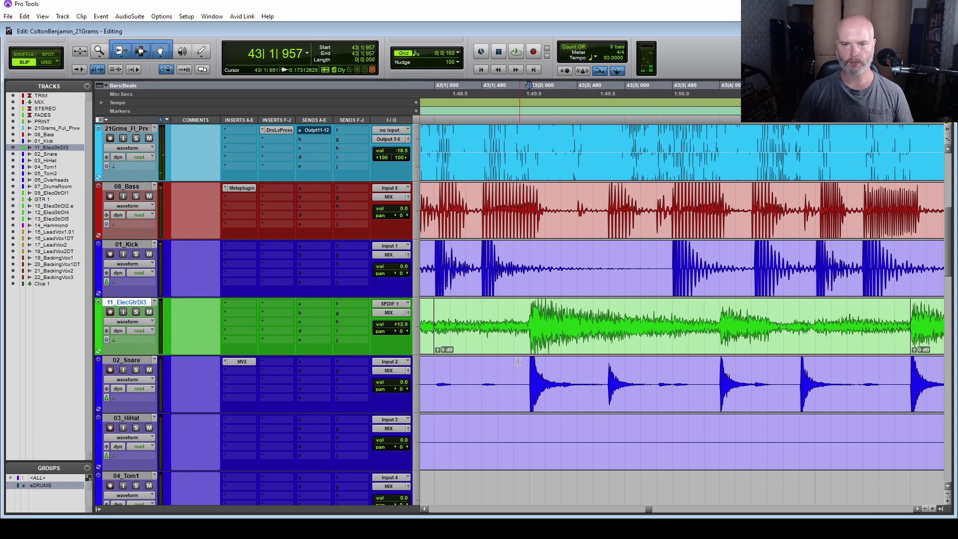
# Nudge the guitar clip at bar 43 slightly later and make the previous clip meet it at 43|1|013.
pyautogui.click(519, 347)
pyautogui.press('+')
pyautogui.press('+')
pyautogui.press('+')
pyautogui.press('+')
pyautogui.press('+')
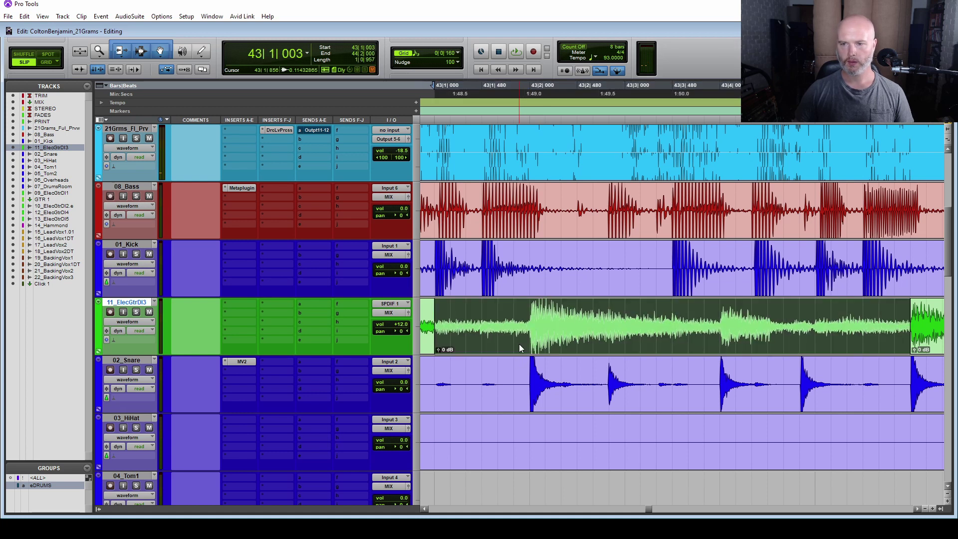
pyautogui.click(429, 317)
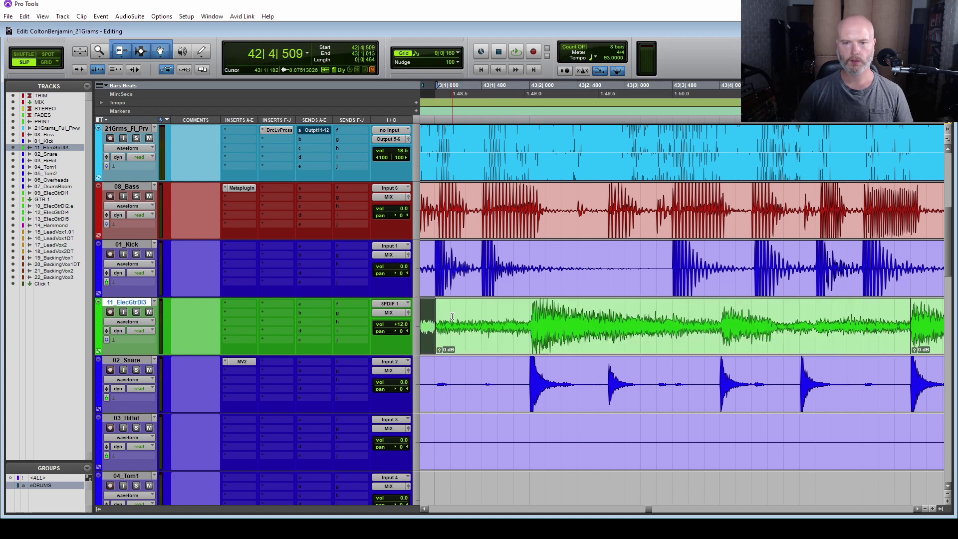
# Play back the guitar from 43|1|182 and from 44|1|400 to check the clips around beat 44|2.
pyautogui.click(452, 315)
pyautogui.press('space')
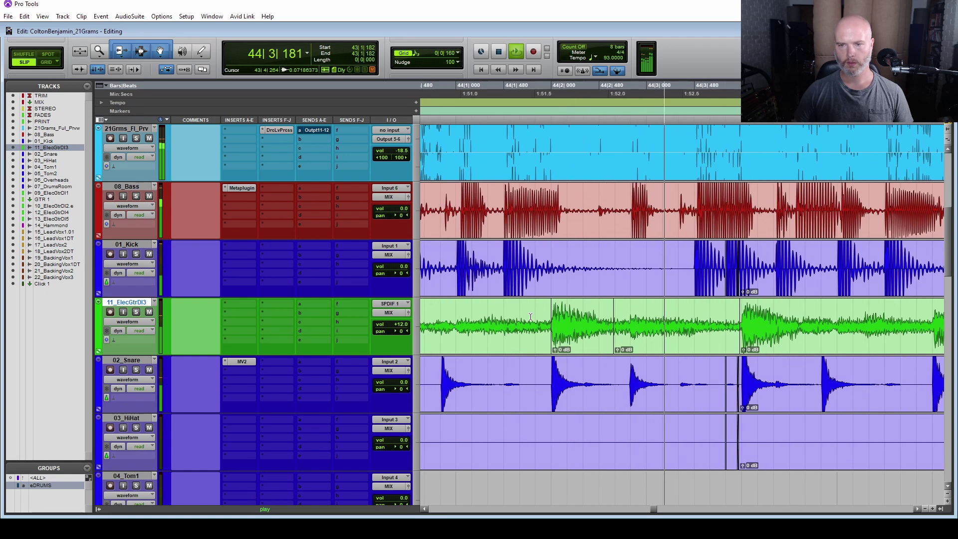
pyautogui.press('space')
pyautogui.click(566, 348)
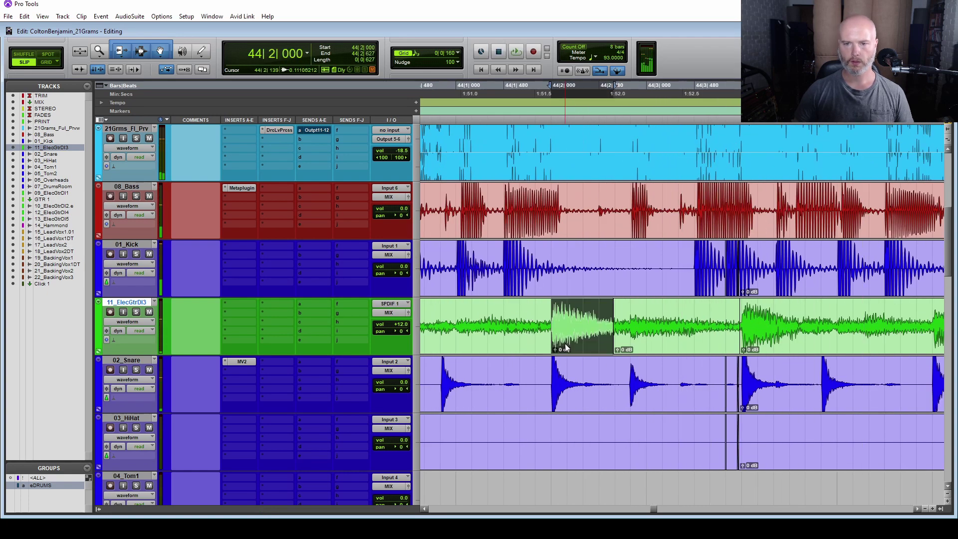
pyautogui.click(497, 325)
pyautogui.press('space')
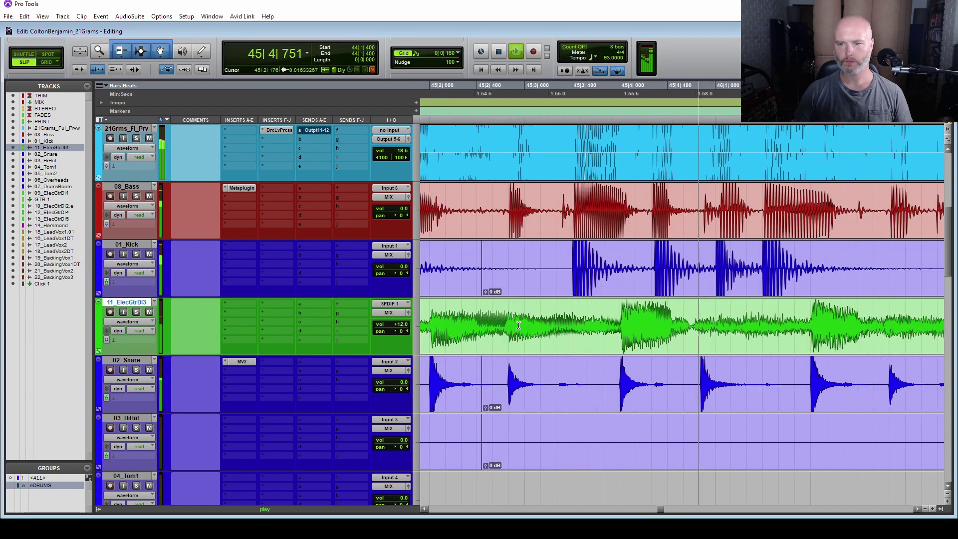
pyautogui.press('space')
# Separate the guitar between 45|2|745 and beat 45|4, nudge that section later and extend its start back to the previous clip.
pyautogui.hotkey('ctrl', 'e')
pyautogui.click(533, 339)
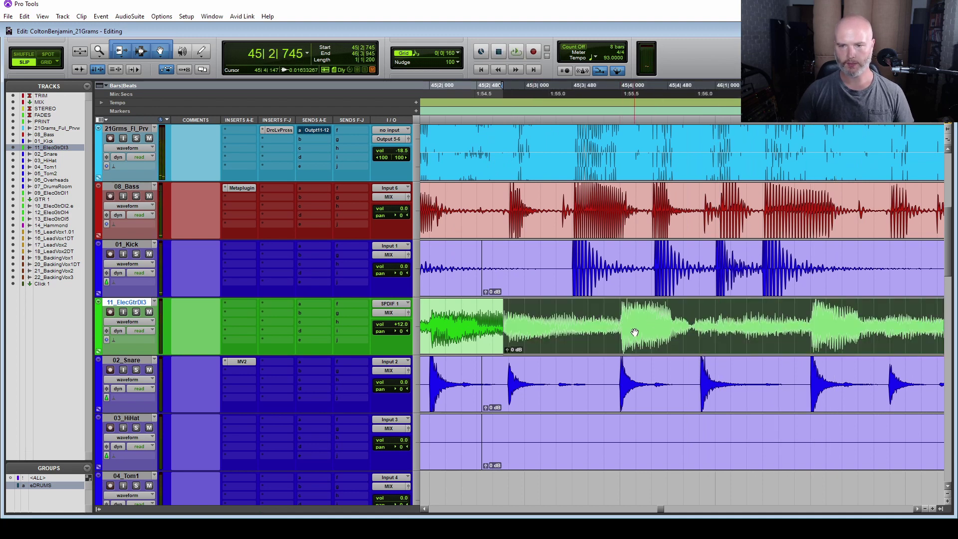
pyautogui.click(618, 319)
pyautogui.click(592, 351)
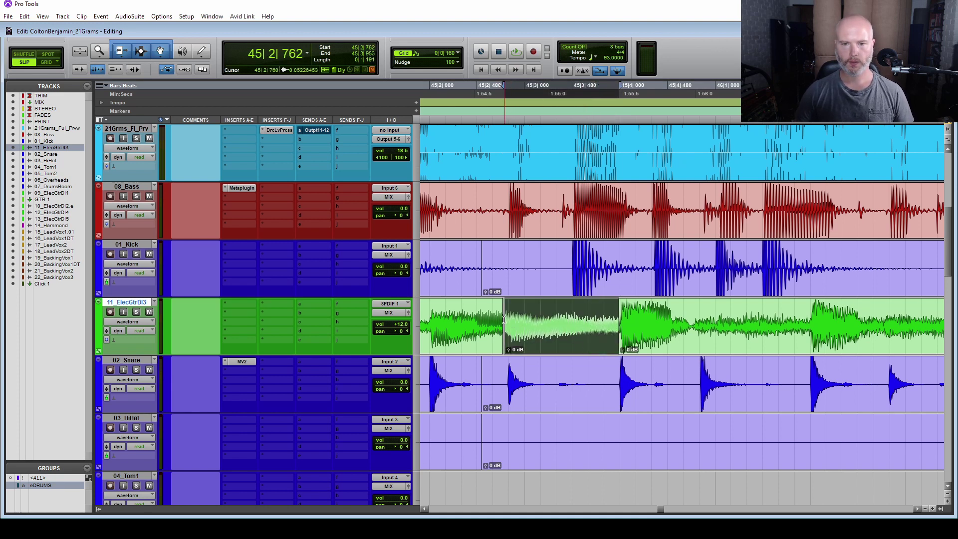
pyautogui.moveTo(504, 319); pyautogui.dragTo(482, 324)
# Play back the guitar from 45|2|217 to check the shifted section in bar 45.
pyautogui.press('space')
pyautogui.press('space')
pyautogui.click(451, 314)
pyautogui.press('space')
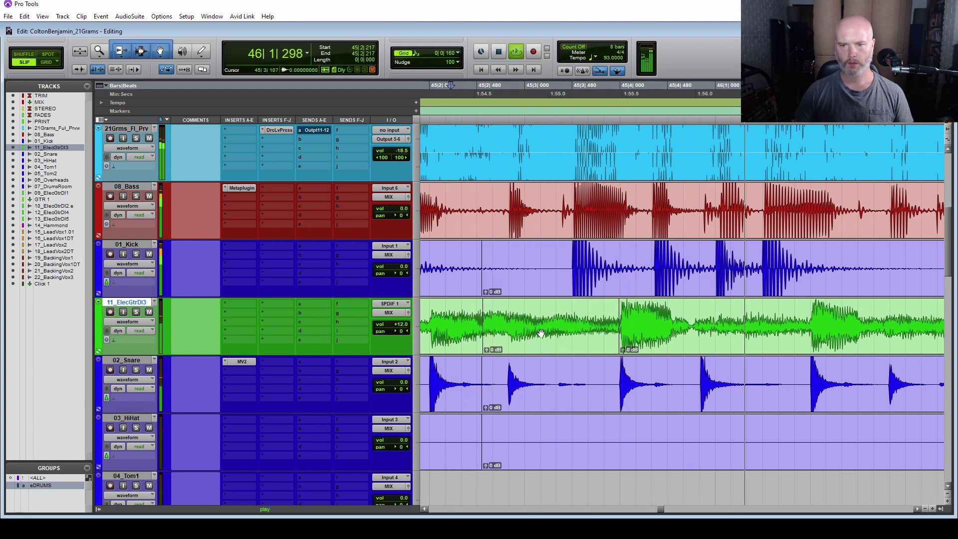
pyautogui.press('space')
# Extend the end of the guitar clip before beat 45|4 over the following note, and play back from 45|2|272.
pyautogui.moveTo(613, 324); pyautogui.dragTo(691, 307)
pyautogui.click(473, 305)
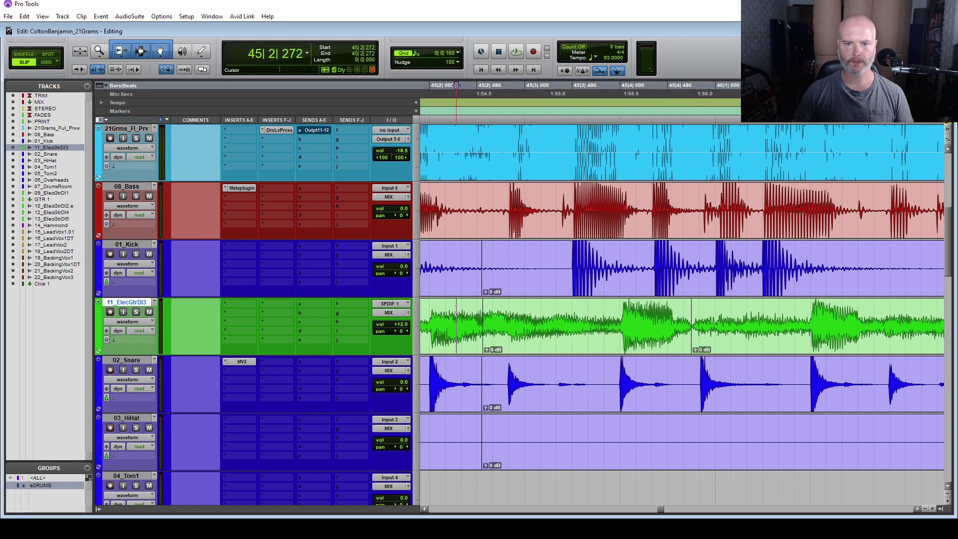
pyautogui.press('space')
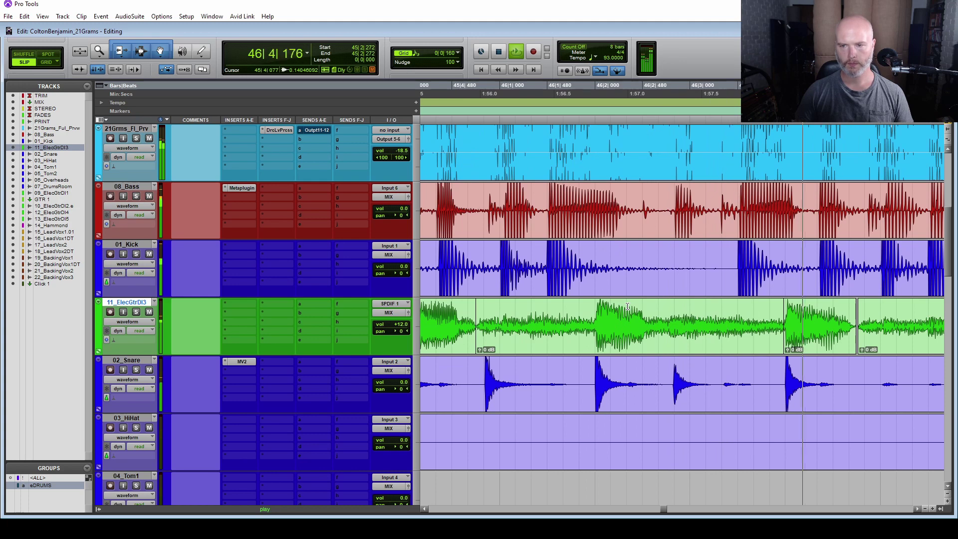
pyautogui.press('space')
# Close the small gap after the guitar note on beat 46|4 at 46|4|732 and play back from 46|2|892.
pyautogui.click(614, 344)
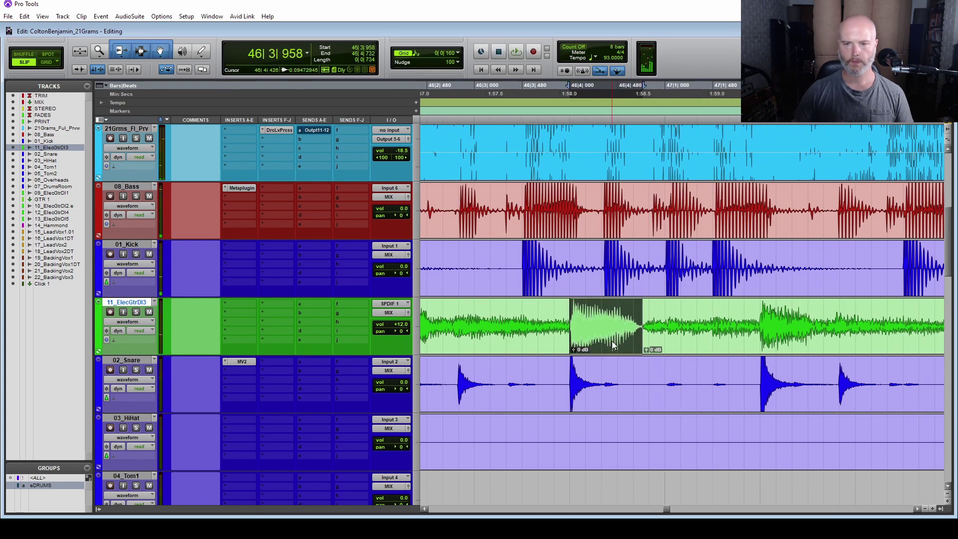
pyautogui.click(468, 312)
pyautogui.press('space')
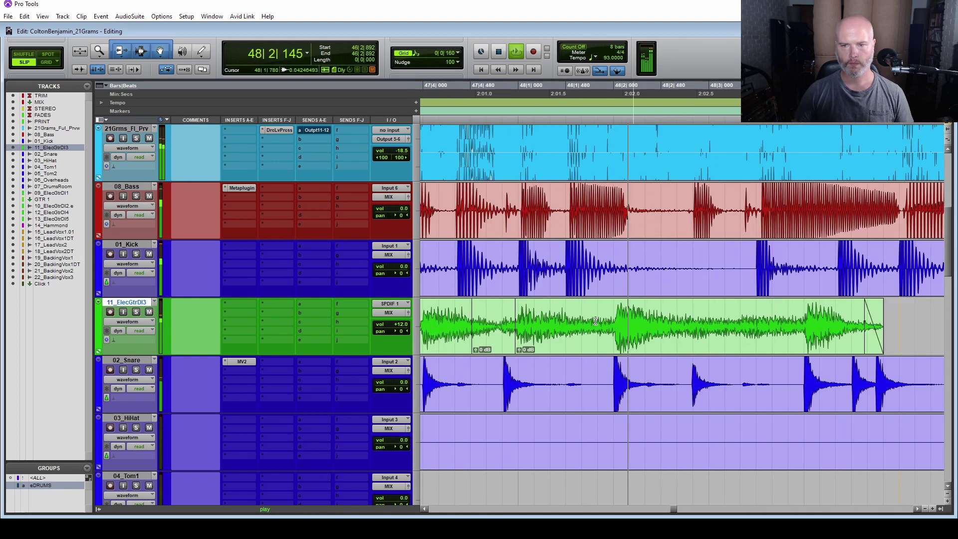
pyautogui.press('space')
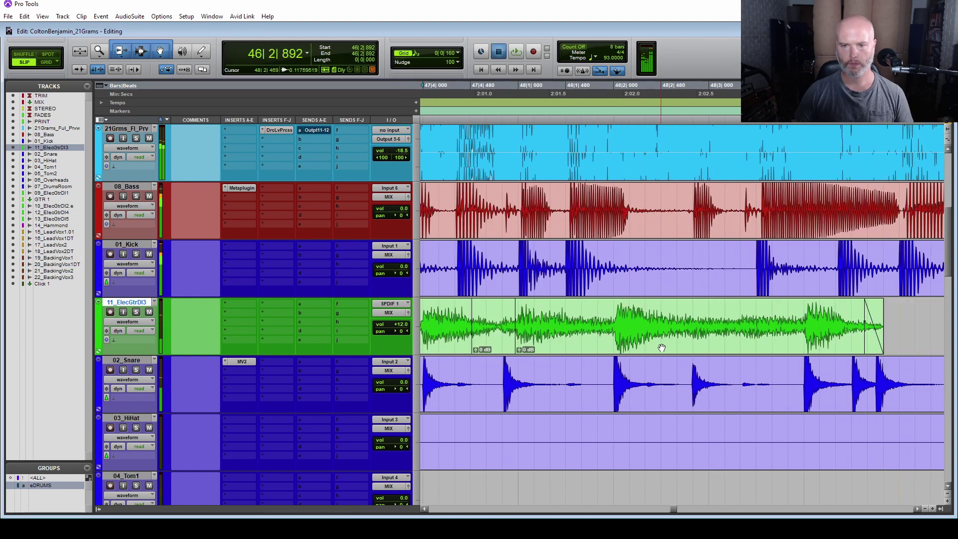
# Extend the start of the guitar clip before bar 48 back to 47|3|945, and separate the note from 47|1|924 to 47|2|537.
pyautogui.hscroll(-3, 609, 347)
pyautogui.moveTo(730, 327); pyautogui.dragTo(638, 327)
pyautogui.hscroll(-3, 649, 354)
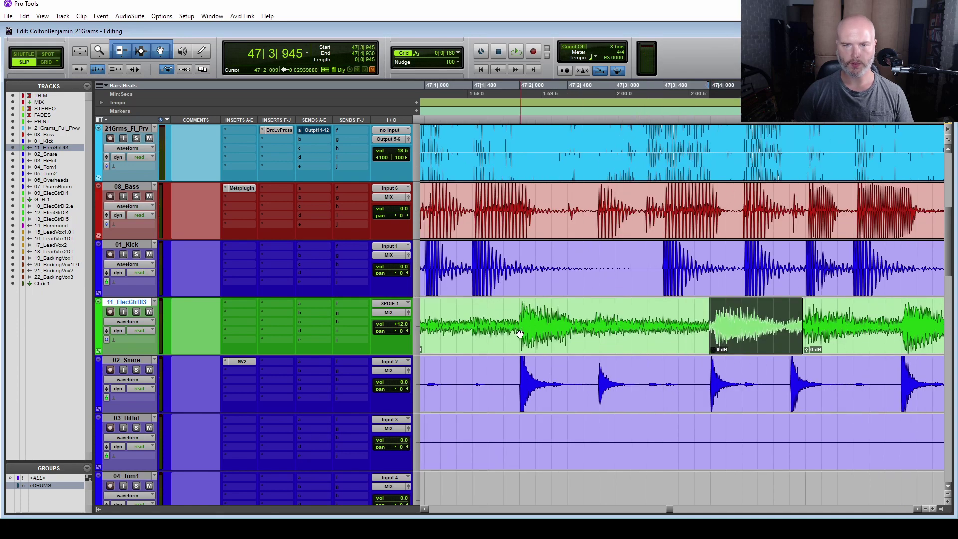
pyautogui.moveTo(516, 322); pyautogui.dragTo(573, 322)
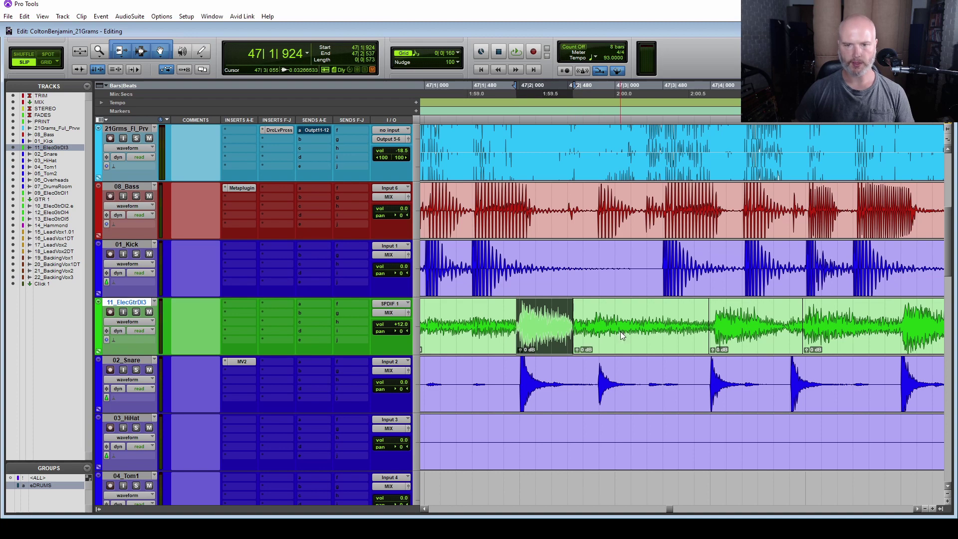
# Nudge the separated guitar note on beat 47|2 later onto the snare hit, and extend its start back to 47|1|899.
pyautogui.press('KP_Add')
pyautogui.press('KP_Add')
pyautogui.press('KP_Add')
pyautogui.press('KP_Add')
pyautogui.press('KP_Add')
pyautogui.press('KP_Add')
pyautogui.press('KP_Add')
pyautogui.press('KP_Add')
pyautogui.press('KP_Add')
pyautogui.press('KP_Add')
pyautogui.press('KP_Add')
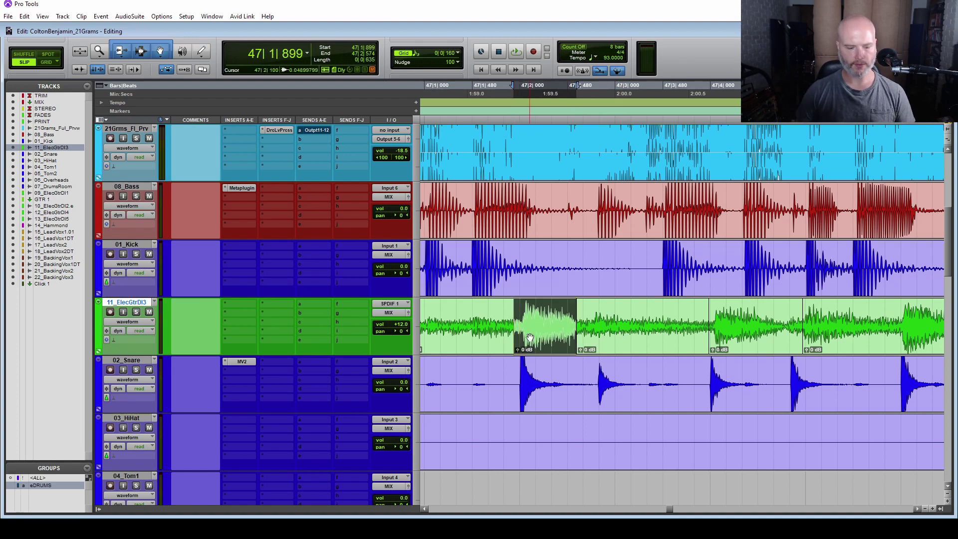
# Play back the guitar from 46|3|596 to check the nudged note in bar 47.
pyautogui.hscroll(-6, 530, 337)
pyautogui.click(438, 316)
pyautogui.press('space')
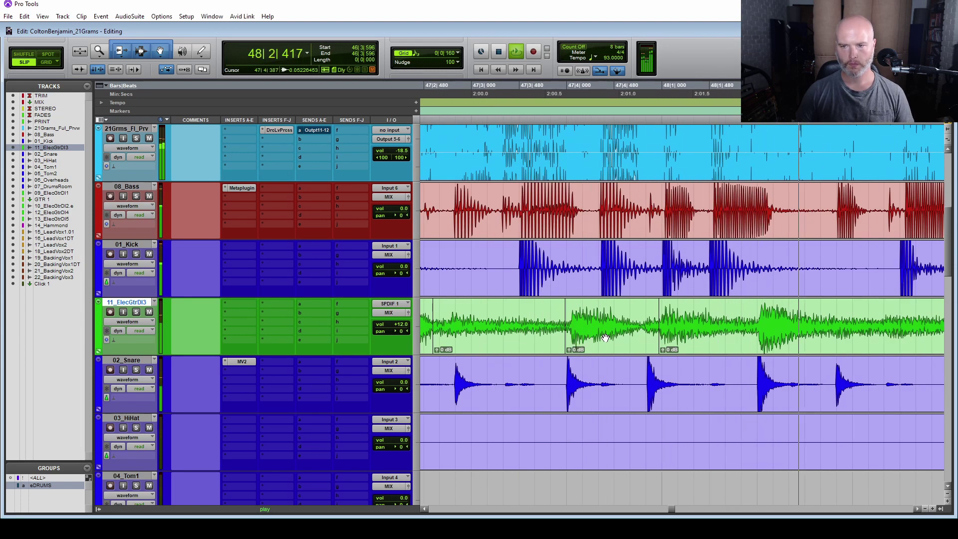
pyautogui.press('space')
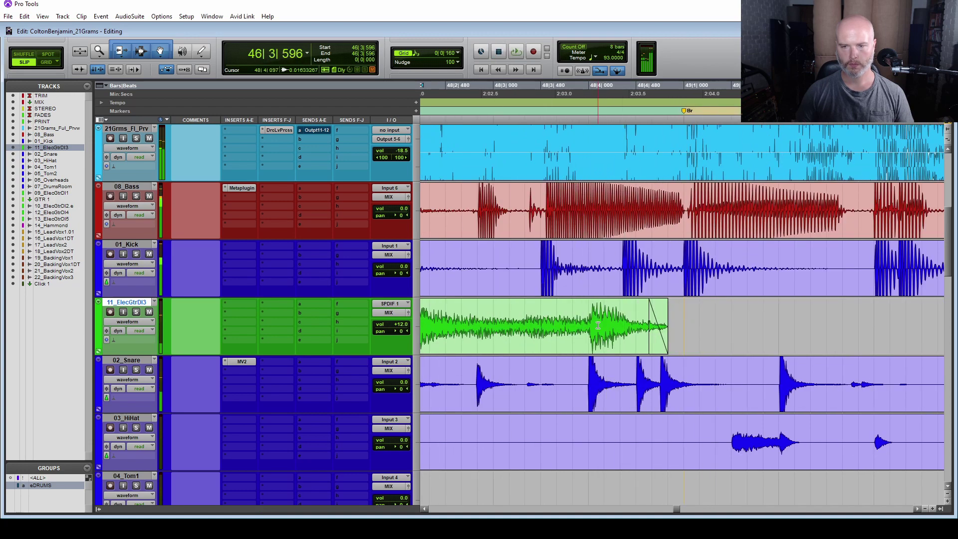
# Select all guitar clips and play back the opening of the section from 39|2|621.
pyautogui.doubleClick(584, 324)
pyautogui.press('space')
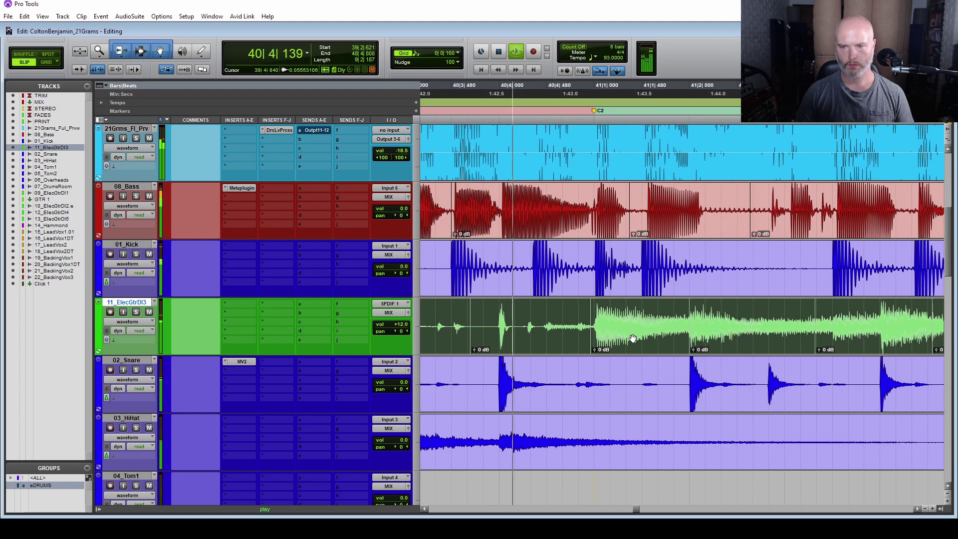
pyautogui.press('space')
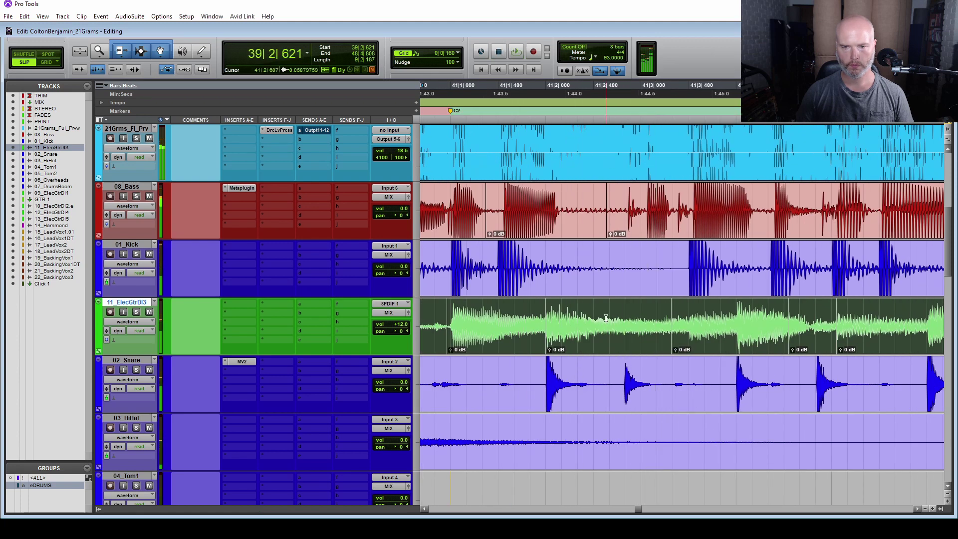
# Nudge the guitar clip on beat 41|2 later to 41|2|030 and extend its start back to 41|1|913.
pyautogui.click(605, 342)
pyautogui.press('.')
pyautogui.press('.')
pyautogui.press('.')
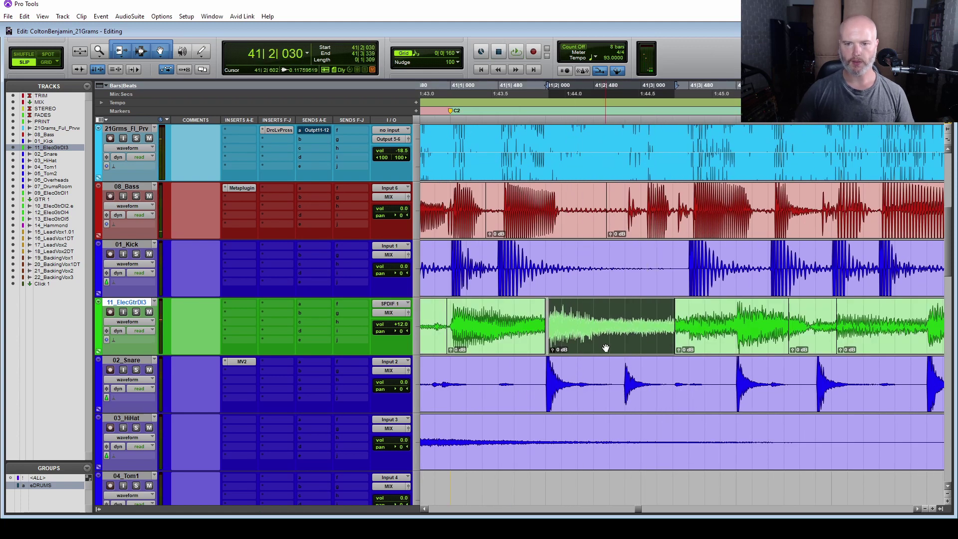
pyautogui.moveTo(546, 318); pyautogui.dragTo(542, 318)
# Extend the start of the guitar clip at bar 42 back to 42|1|010, and separate the note at 42|2|000.
pyautogui.hscroll(3, 577, 333)
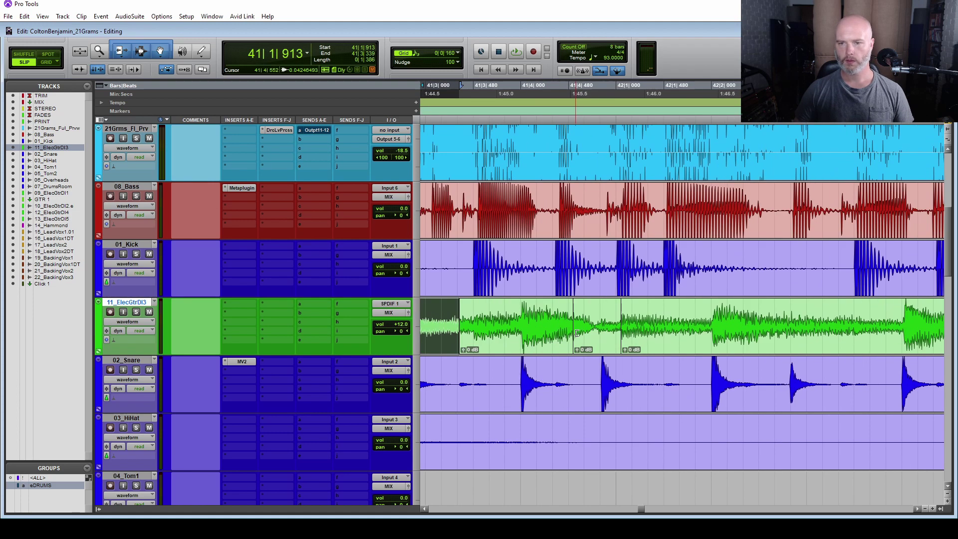
pyautogui.click(533, 345)
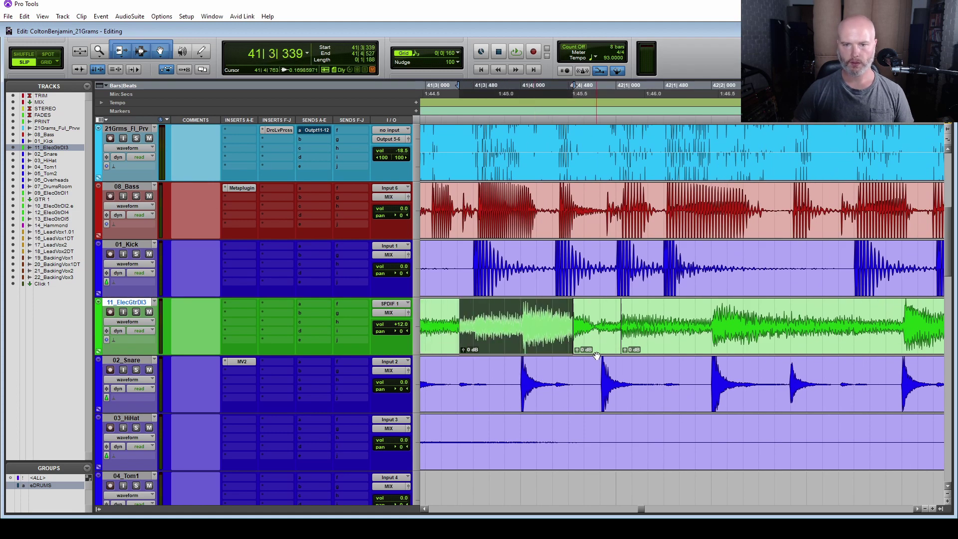
pyautogui.click(621, 319)
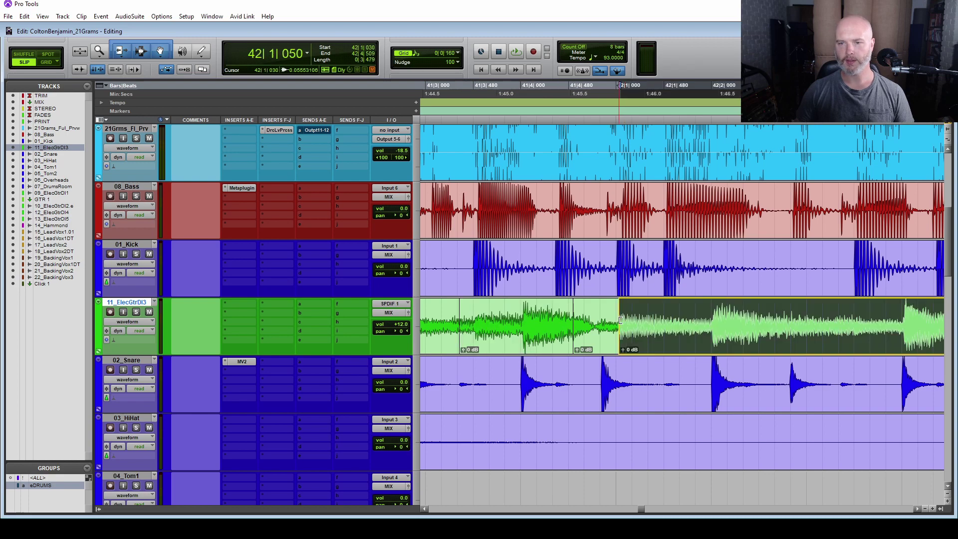
pyautogui.click(713, 317)
pyautogui.press('b')
pyautogui.click(744, 348)
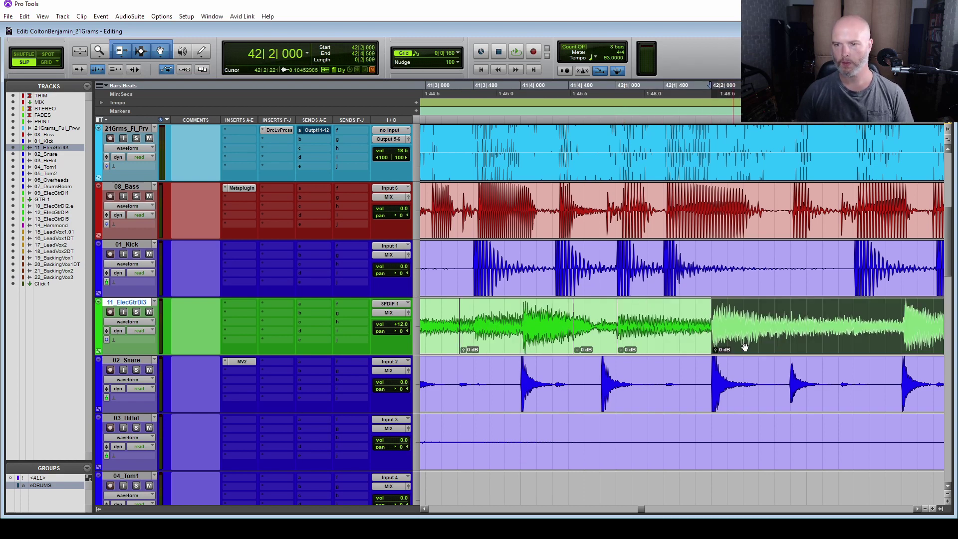
# Separate the guitar clip at 42|3|951, and extend the start of the clip on beat 42|2 back to 42|1|875.
pyautogui.hscroll(3, 780, 354)
pyautogui.click(680, 344)
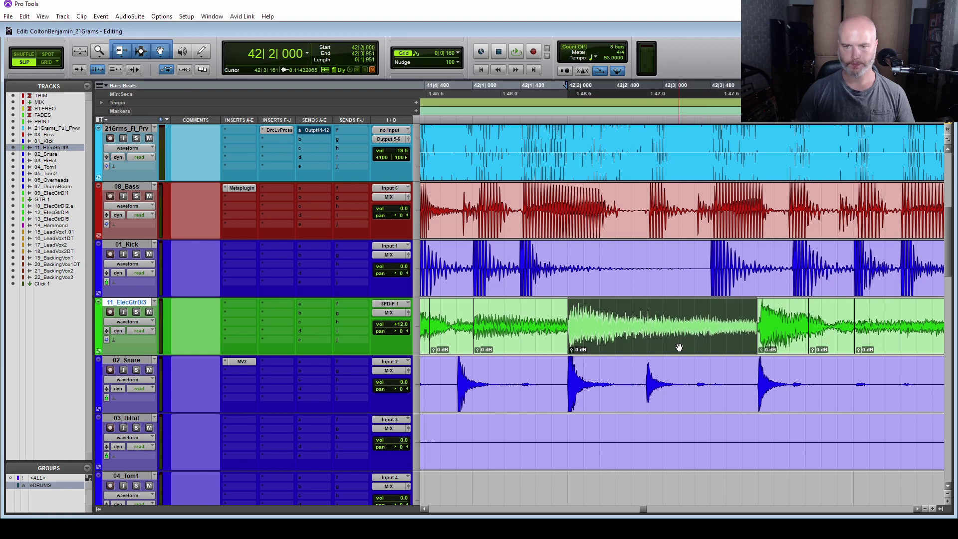
pyautogui.moveTo(570, 321); pyautogui.dragTo(559, 320)
# Extend the start of the guitar clip following the note on beat 44|2 back to about 44|2|597.
pyautogui.hscroll(3, 564, 321)
pyautogui.click(659, 339)
pyautogui.moveTo(675, 318); pyautogui.dragTo(678, 318)
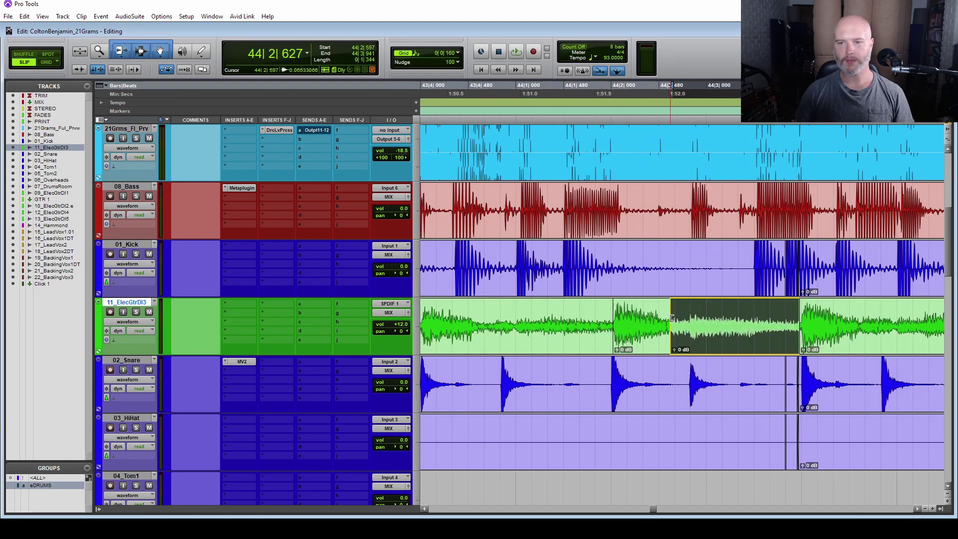
# Nudge the guitar clip on beat 44|4 slightly later and extend its start back to 44|3|914.
pyautogui.hscroll(2, 664, 332)
pyautogui.click(675, 336)
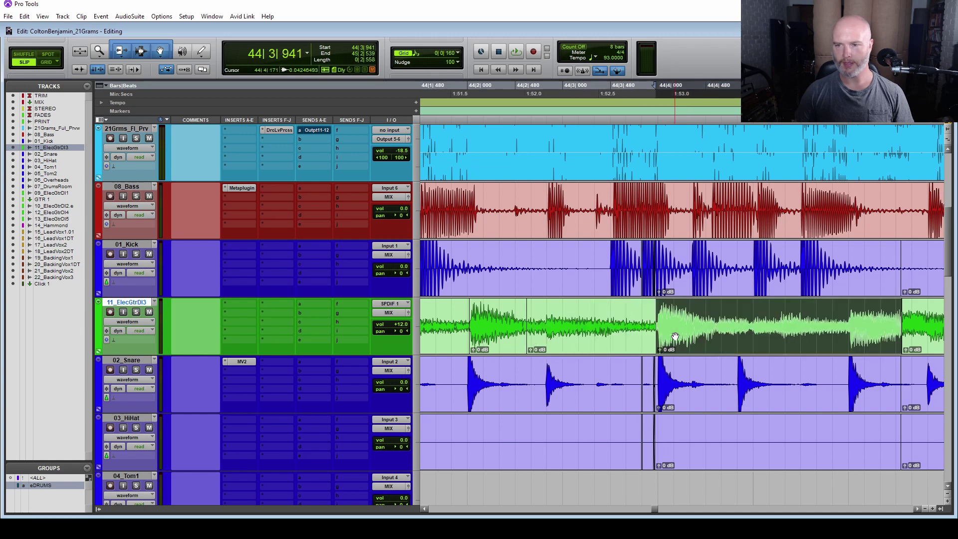
pyautogui.press('KP_Enter')
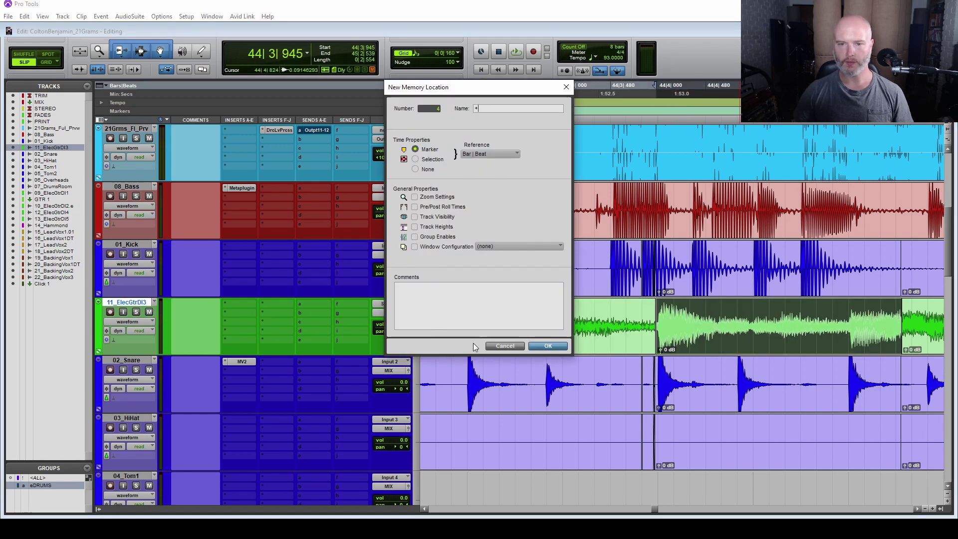
pyautogui.click(505, 346)
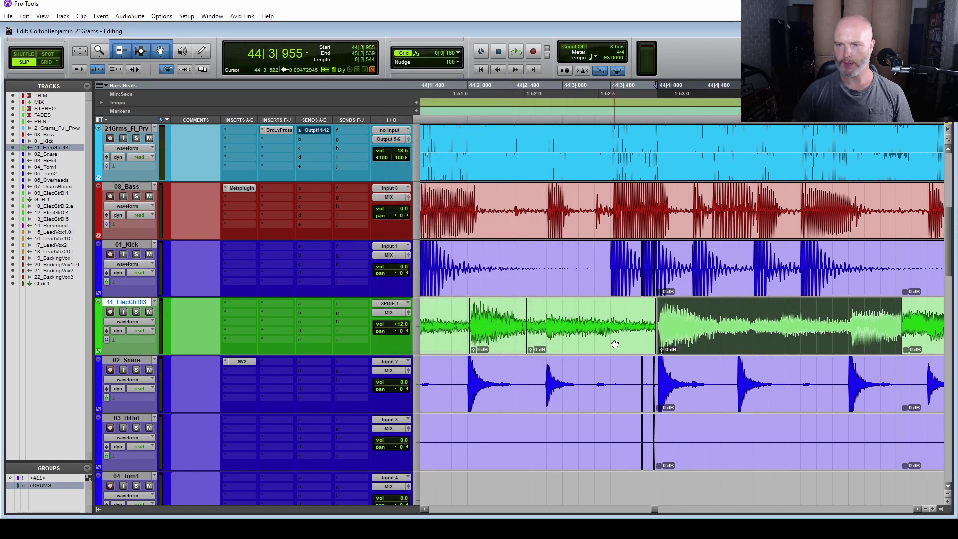
pyautogui.press('alt+KP_Add')
pyautogui.press('alt+KP_Add')
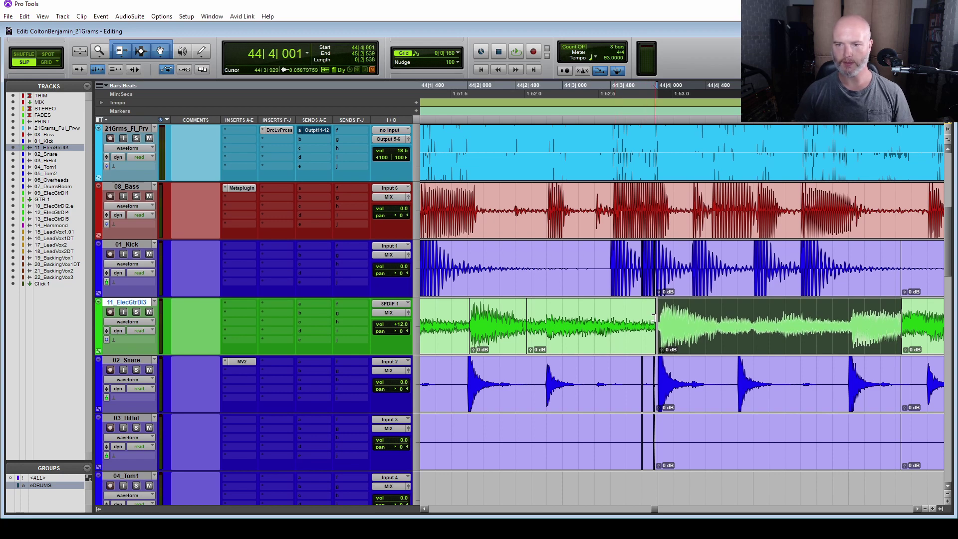
pyautogui.moveTo(661, 322); pyautogui.dragTo(648, 322)
pyautogui.hscroll(5, 649, 322)
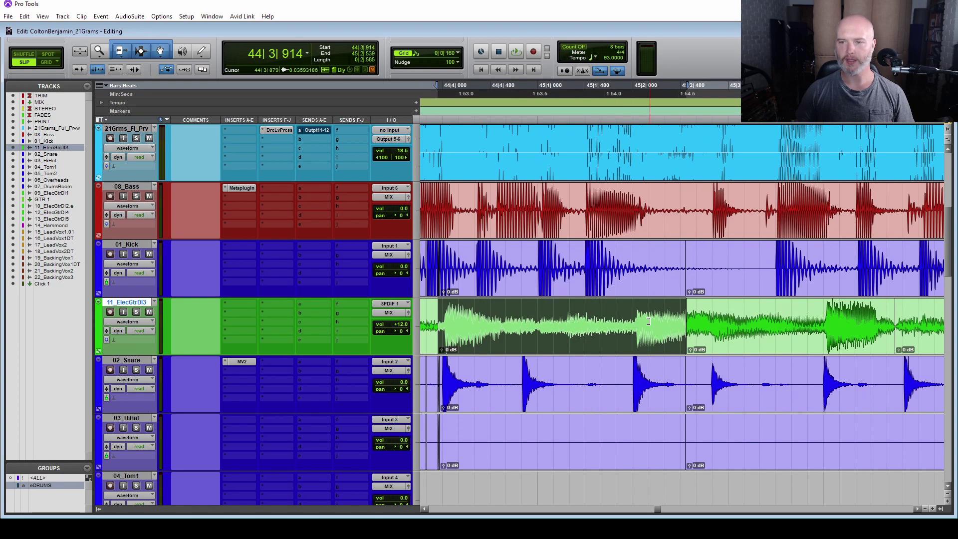
# Select all guitar clips and play back the edited part from 39|2|621 through bar 48.
pyautogui.hscroll(3, 648, 321)
pyautogui.hscroll(3, 635, 352)
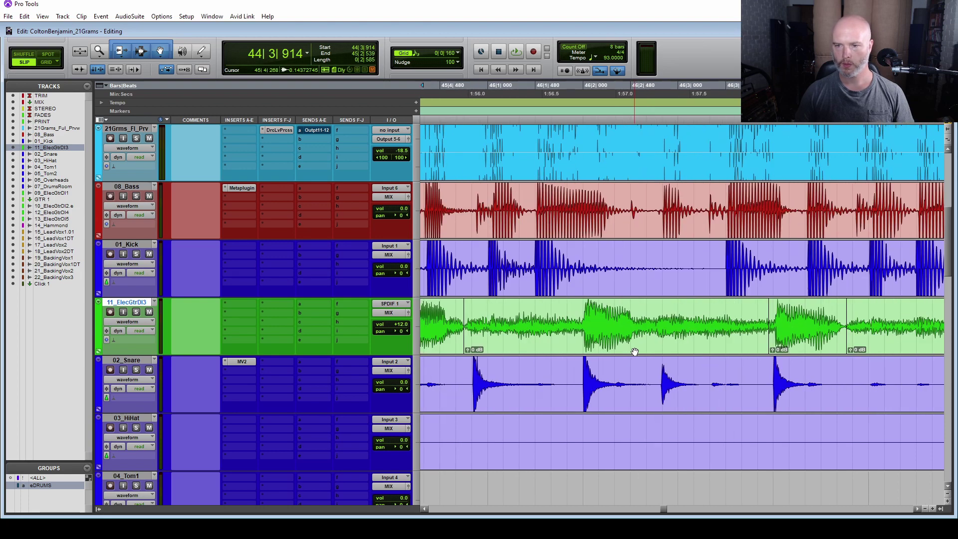
pyautogui.click(632, 344)
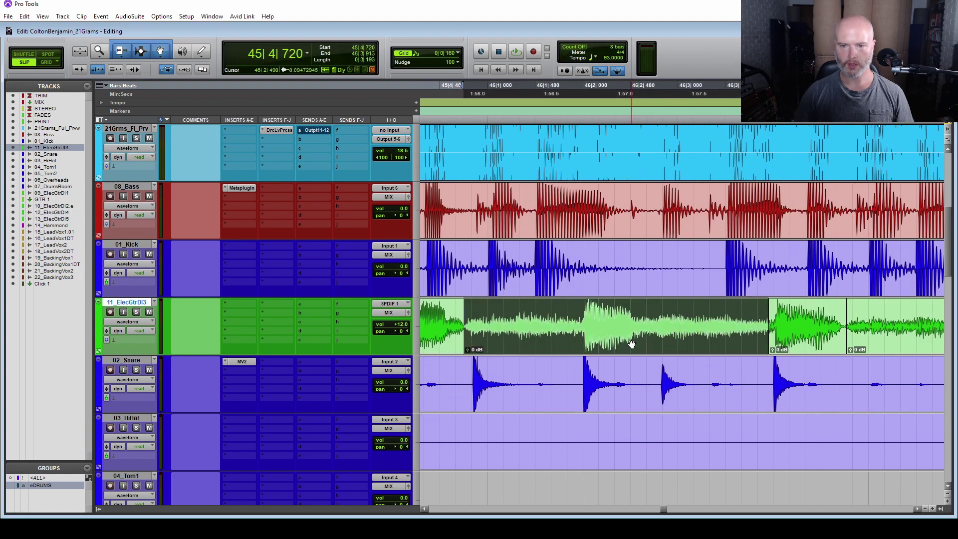
pyautogui.hscroll(15, 613, 343)
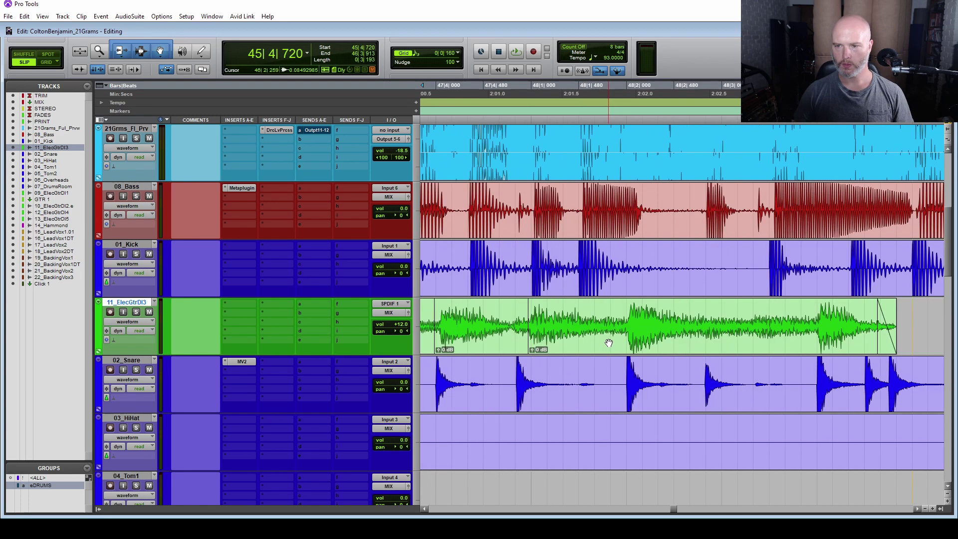
pyautogui.tripleClick(616, 314)
pyautogui.press('space')
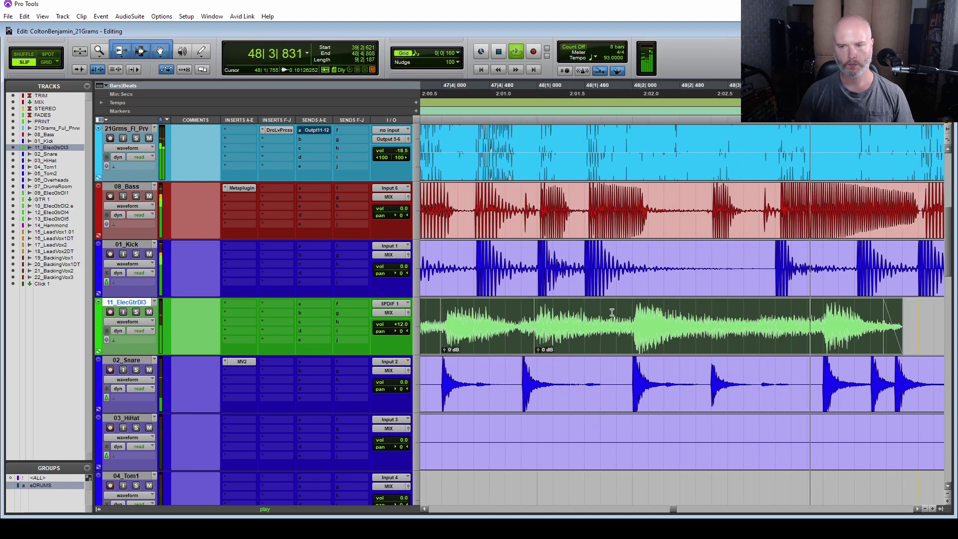
pyautogui.press('space')
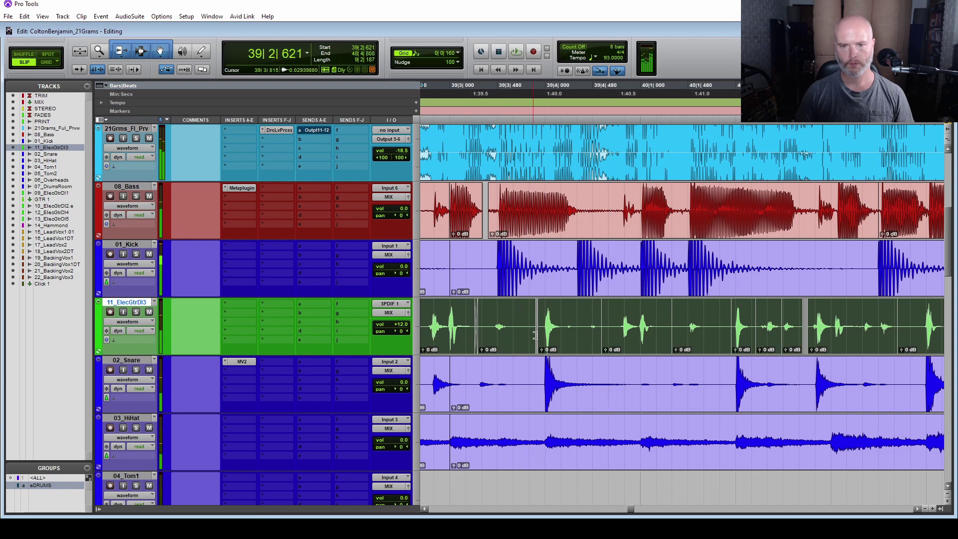
# Crossfade the guitar edit between 39|3|252 and 39|3|282.
pyautogui.click(449, 321)
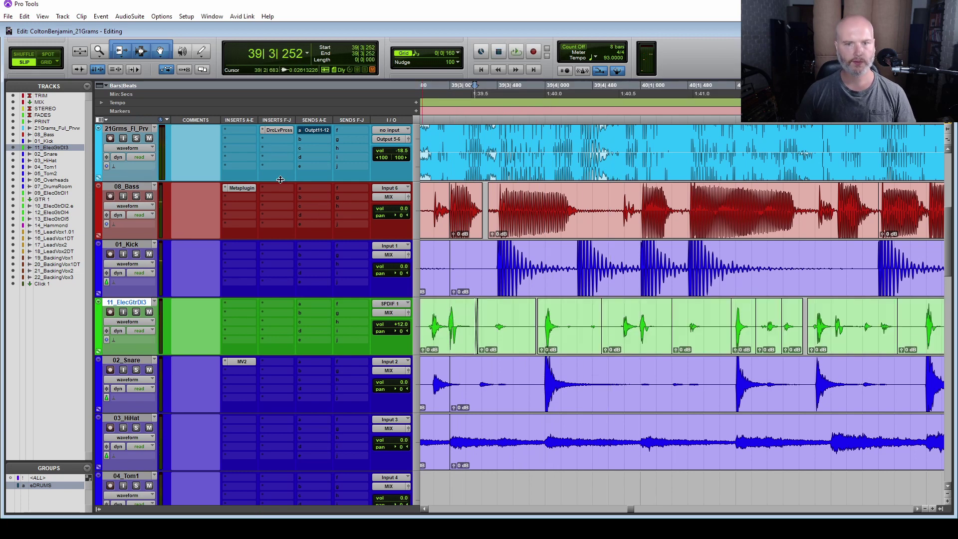
pyautogui.hotkey('ctrl', ']')
pyautogui.hotkey('ctrl', ']')
pyautogui.hotkey('ctrl', ']')
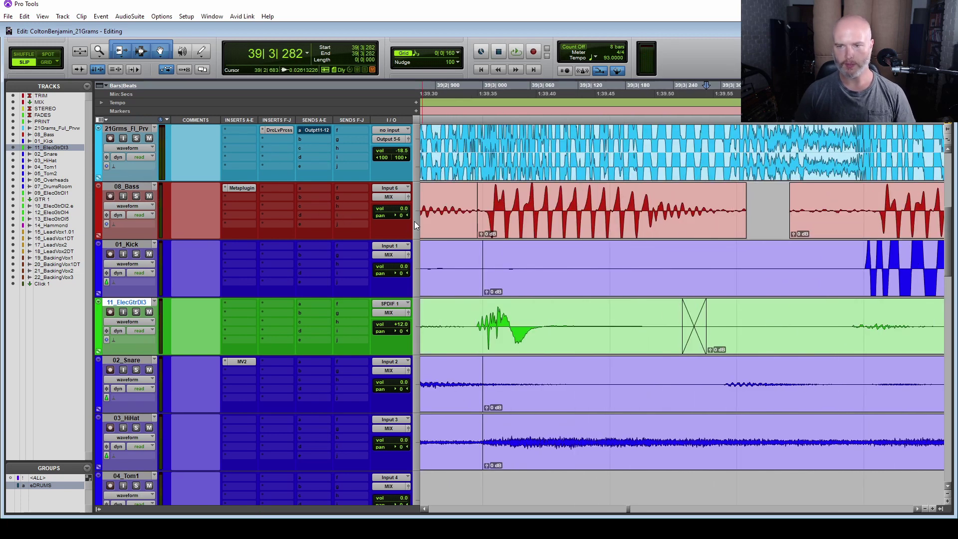
pyautogui.press('Tab')
pyautogui.moveTo(683, 322); pyautogui.dragTo(710, 322)
# Go through the guitar edit points up to 40|2|464 and close the gap after it by extending the next clip's start earlier.
pyautogui.press('Tab')
pyautogui.press('Tab')
pyautogui.press('Tab')
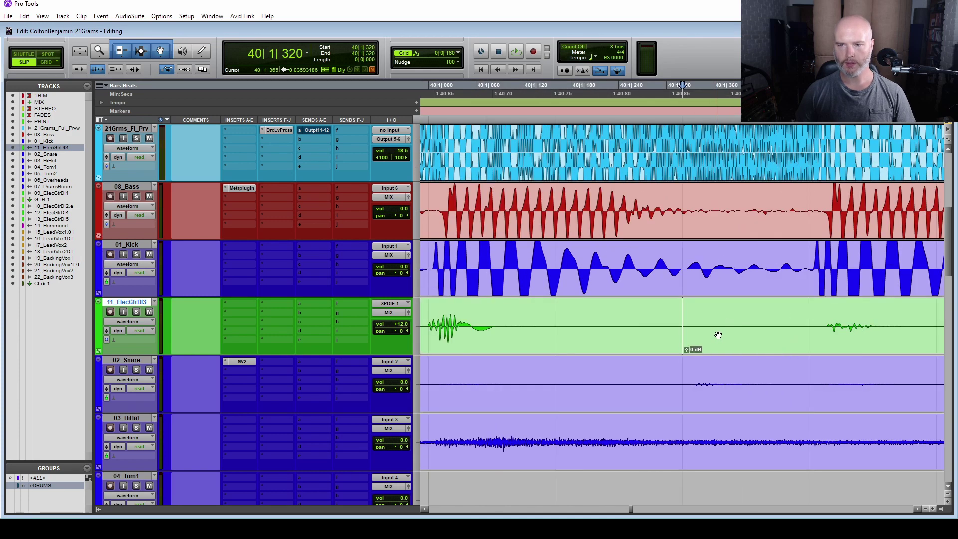
pyautogui.press('Tab')
pyautogui.press('Tab')
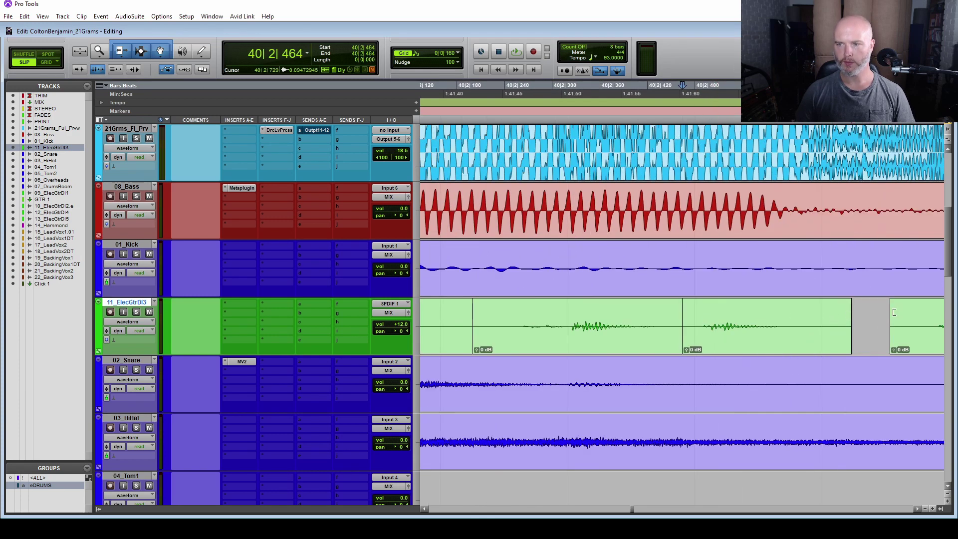
pyautogui.moveTo(894, 312); pyautogui.dragTo(857, 323)
# Extend the end of the guitar clip at 40|4|921 to about 41|1|003, just before the bar 41 note.
pyautogui.press('Tab')
pyautogui.press('Tab')
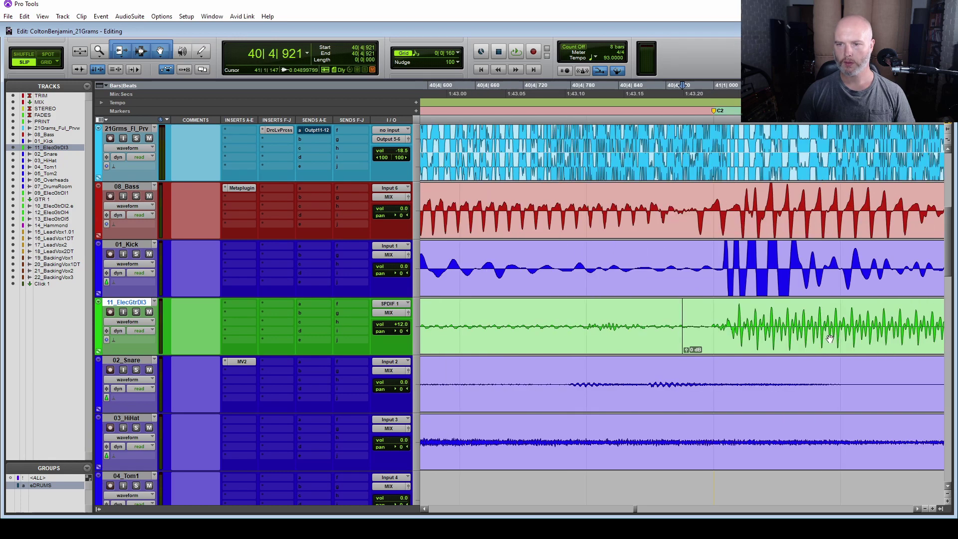
pyautogui.moveTo(677, 316); pyautogui.dragTo(711, 339)
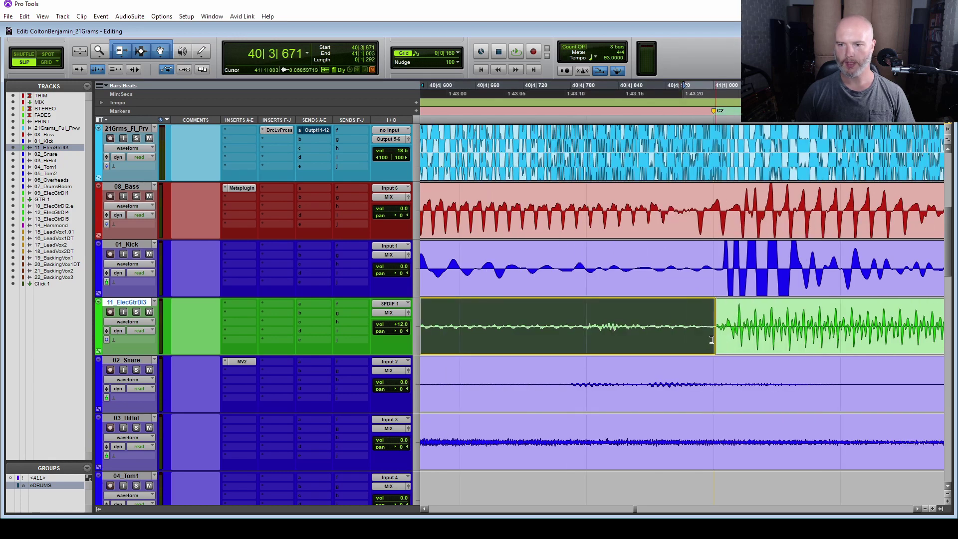
# Move the guitar edit point at 41|1|913 to 41|1|918 by extending the preceding clip, working at waveform level.
pyautogui.press('Tab')
pyautogui.click(717, 342)
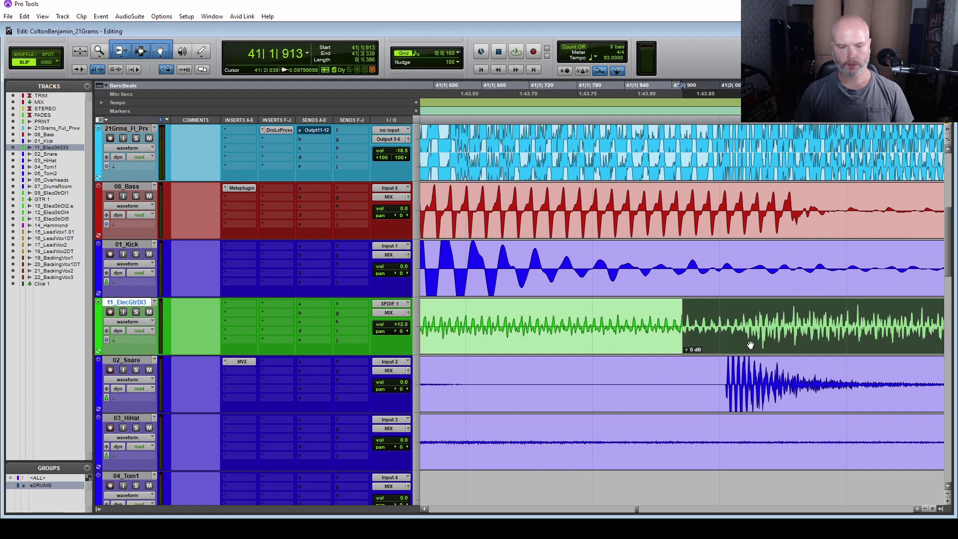
pyautogui.press('t')
pyautogui.press('t')
pyautogui.press('t')
pyautogui.press('t')
pyautogui.moveTo(679, 319); pyautogui.dragTo(745, 317)
pyautogui.press('Tab')
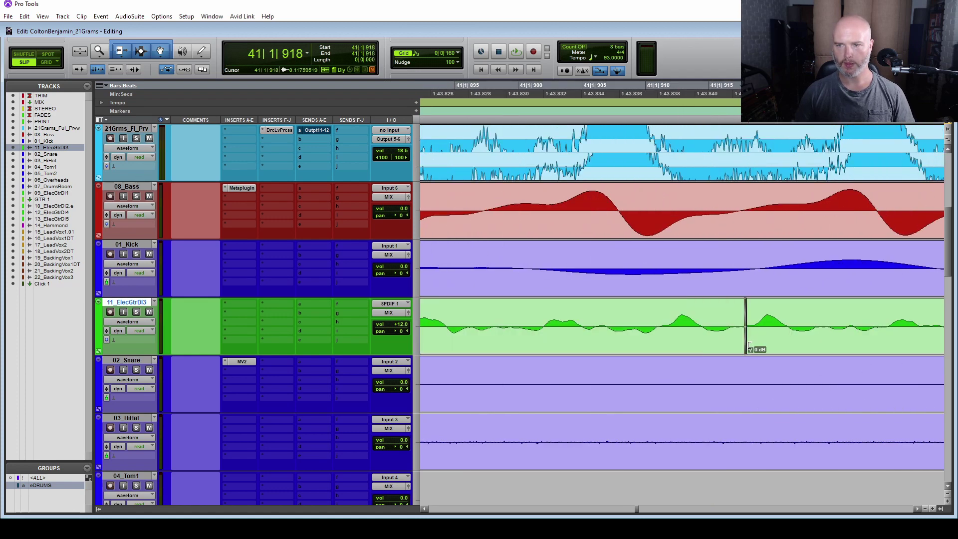
# Move the guitar edit point at 41|3|339 to 41|3|345, and shift the one at 41|4|527 slightly later along the waveform.
pyautogui.press('Tab')
pyautogui.moveTo(683, 334); pyautogui.dragTo(751, 348)
pyautogui.press('Tab')
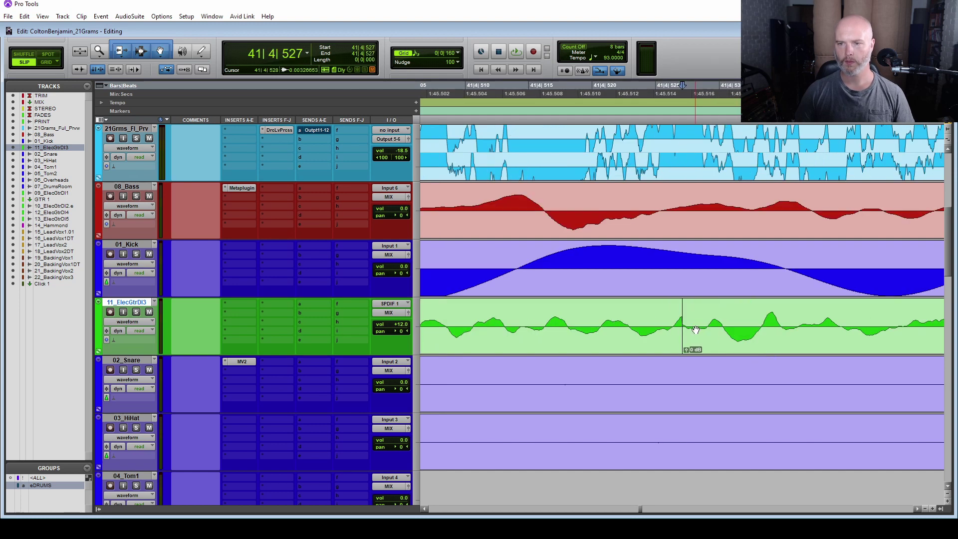
pyautogui.moveTo(681, 329); pyautogui.dragTo(722, 328)
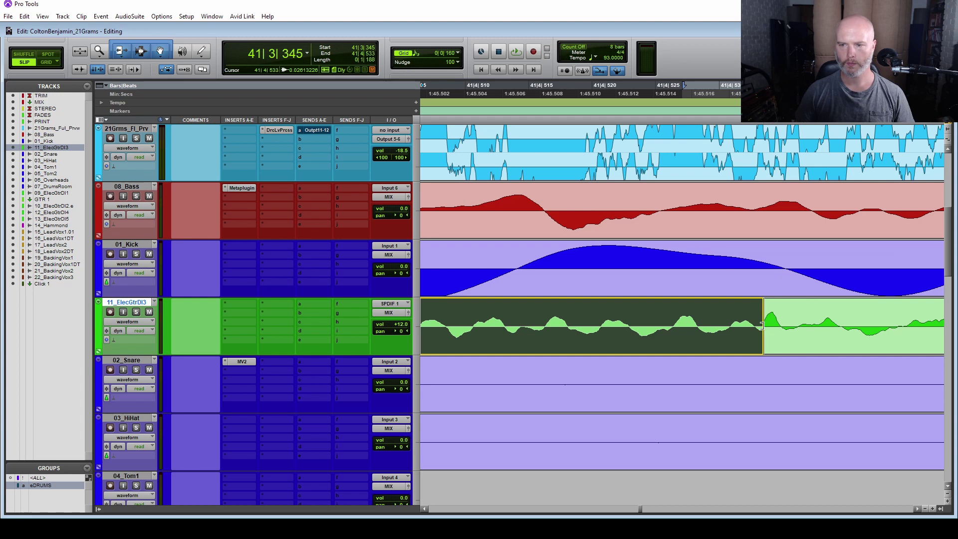
pyautogui.moveTo(761, 326); pyautogui.dragTo(766, 344)
# Crossfade the guitar edit point at 42|1|010, and move the one at 42|1|875 to 42|1|878, adjusting the bounds of the invalid fade.
pyautogui.press('Tab')
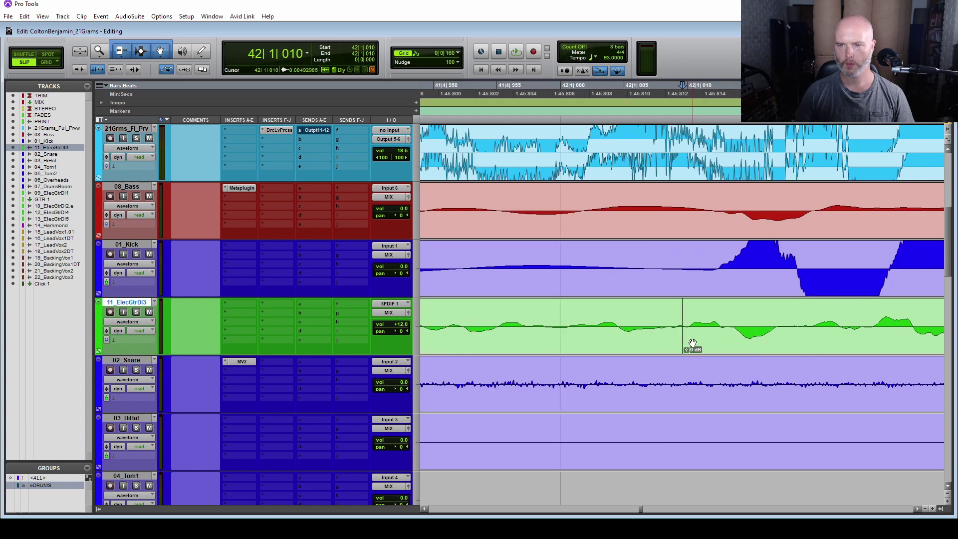
pyautogui.click(691, 342)
pyautogui.click(684, 346)
pyautogui.press('Tab')
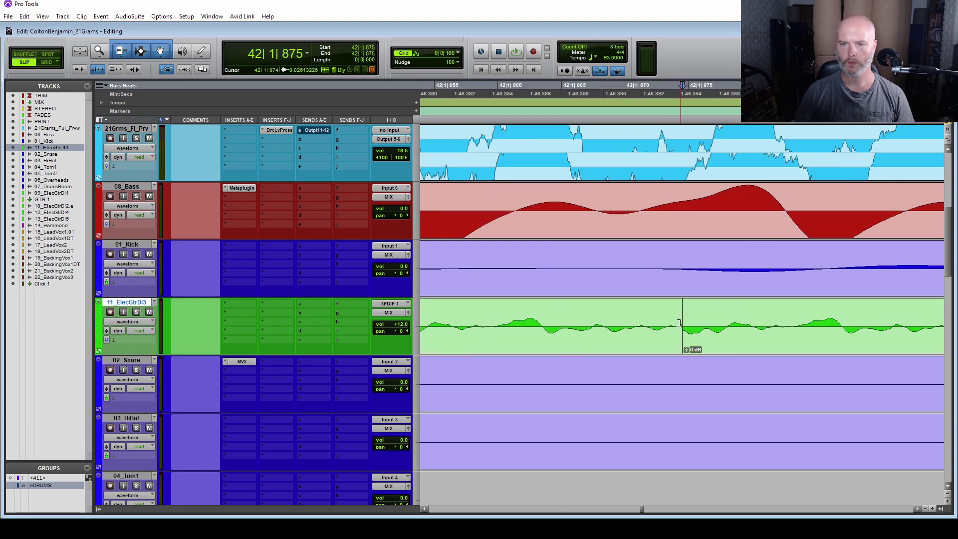
pyautogui.moveTo(679, 323); pyautogui.dragTo(788, 333)
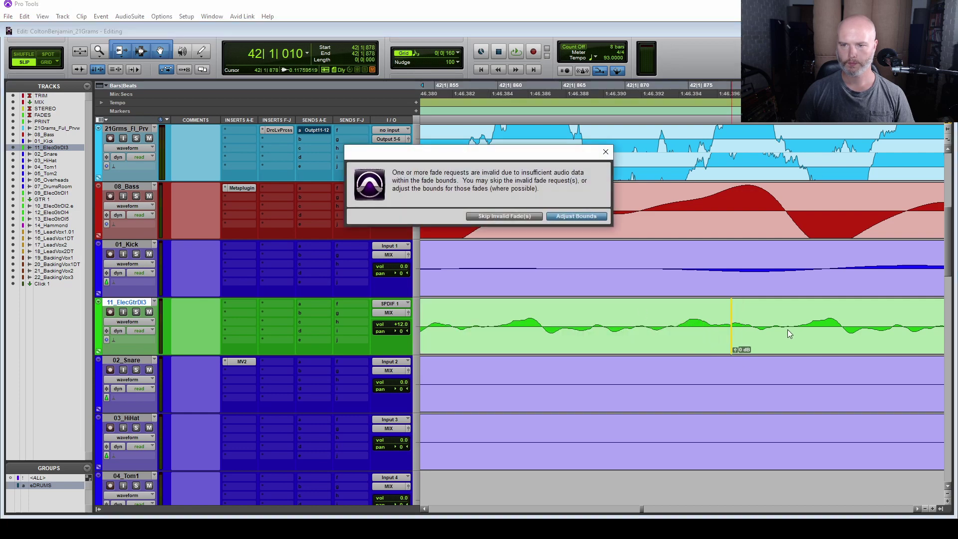
pyautogui.click(577, 216)
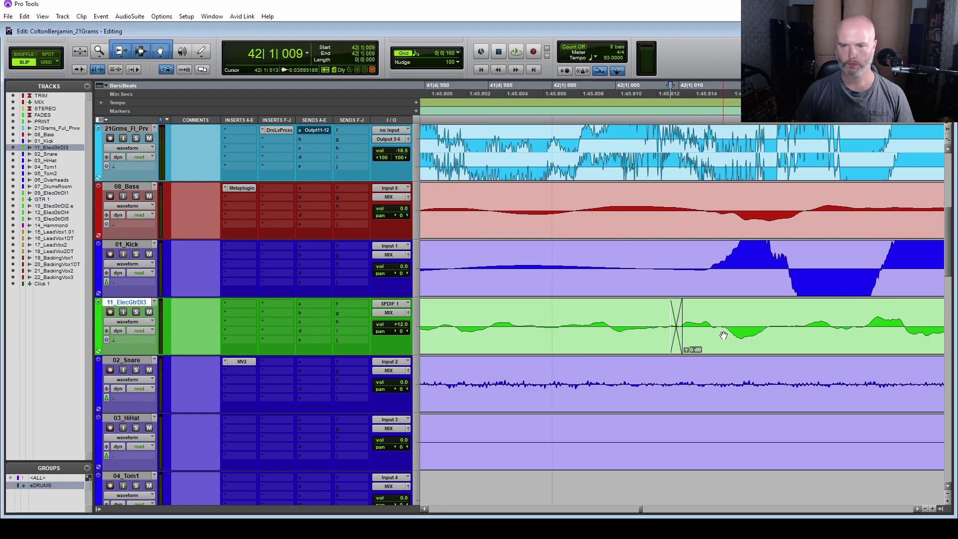
# Recheck the guitar crossfades from 41|4|534 onward and add a short crossfade at the next open edit point in bar 42.
pyautogui.hotkey('ctrl', 'Tab')
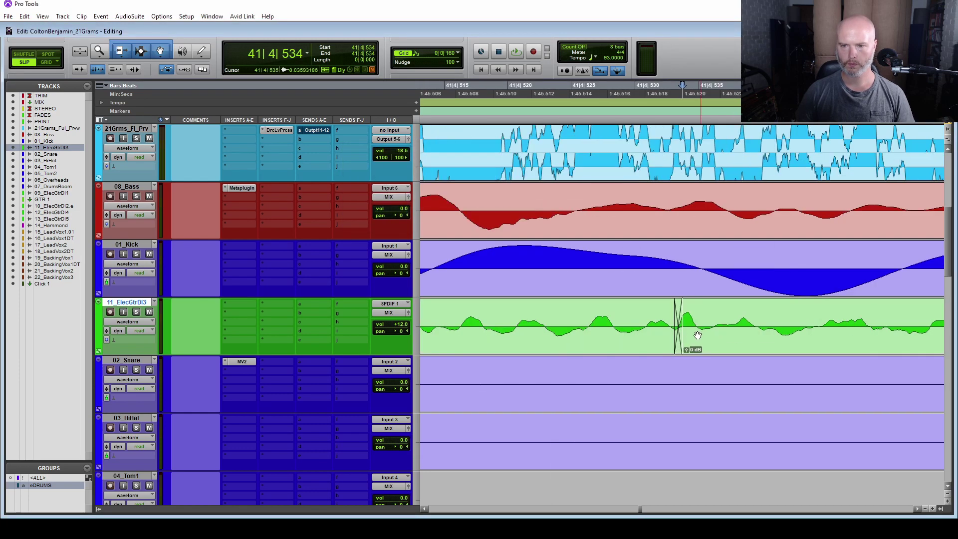
pyautogui.press('Tab')
pyautogui.press('Tab')
pyautogui.press('Tab')
pyautogui.moveTo(682, 345); pyautogui.dragTo(691, 346)
pyautogui.press('Tab')
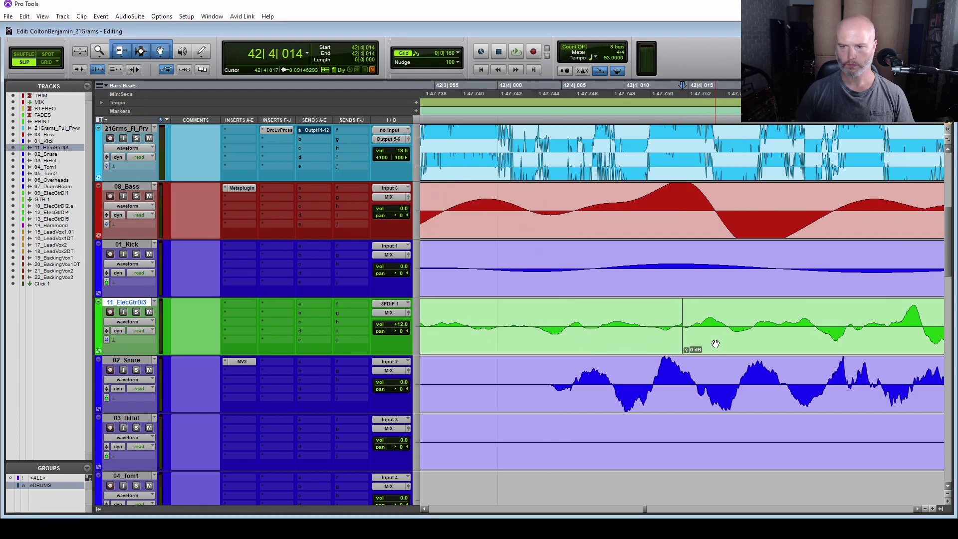
# Shift the guitar edit point at 42|4|509 slightly later along the waveform and crossfade the one at 43|1|013.
pyautogui.press('Tab')
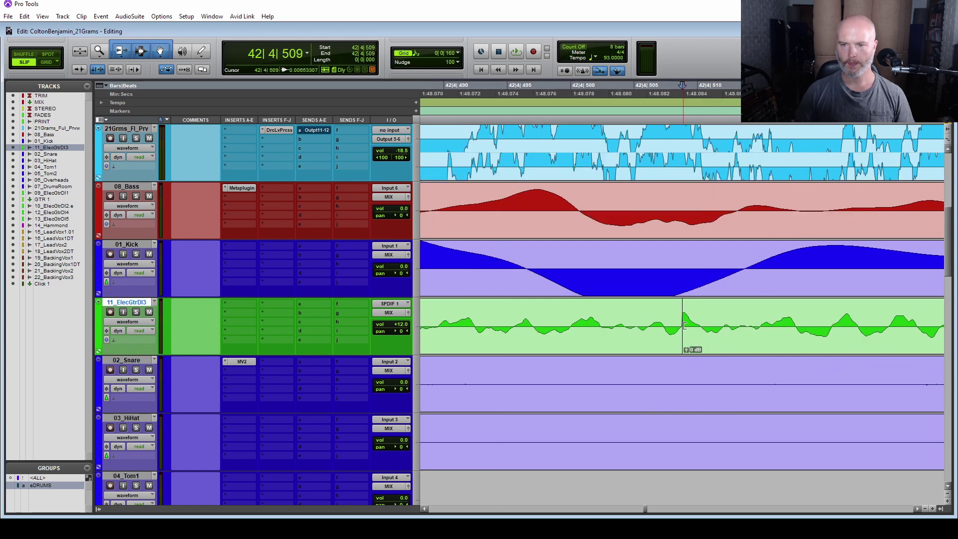
pyautogui.moveTo(684, 326)
pyautogui.mouseDown()
pyautogui.moveTo(647, 331)
pyautogui.moveTo(697, 338)
pyautogui.moveTo(677, 346)
pyautogui.moveTo(695, 348)
pyautogui.moveTo(682, 325)
pyautogui.moveTo(751, 323)
pyautogui.moveTo(710, 324)
pyautogui.moveTo(736, 326)
pyautogui.mouseUp()
pyautogui.press('Tab')
pyautogui.press('Tab')
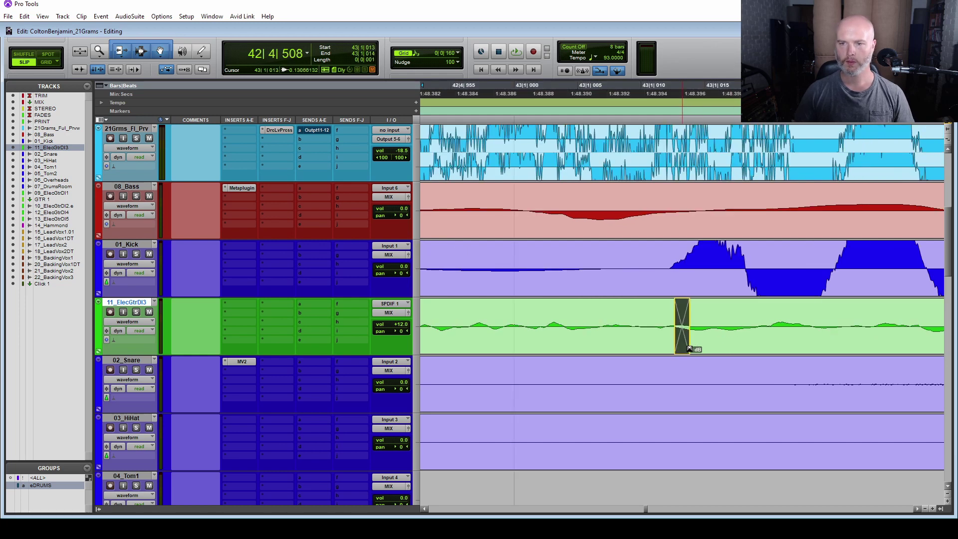
# Crossfade the guitar edit point at 44|2|023, and move the one at 44|2|597 to 44|2|600 with a short crossfade.
pyautogui.press('Tab')
pyautogui.press('Tab')
pyautogui.moveTo(736, 349); pyautogui.dragTo(736, 349)
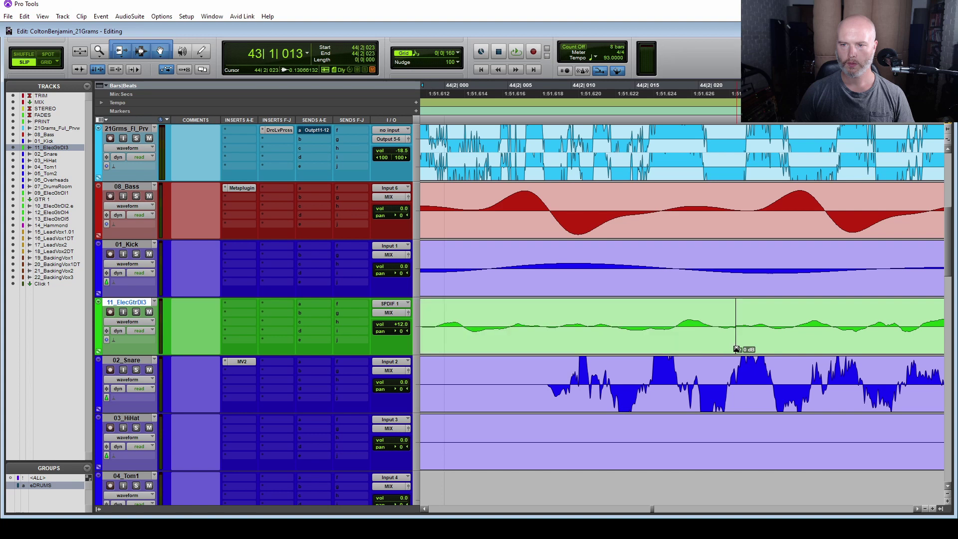
pyautogui.press('Tab')
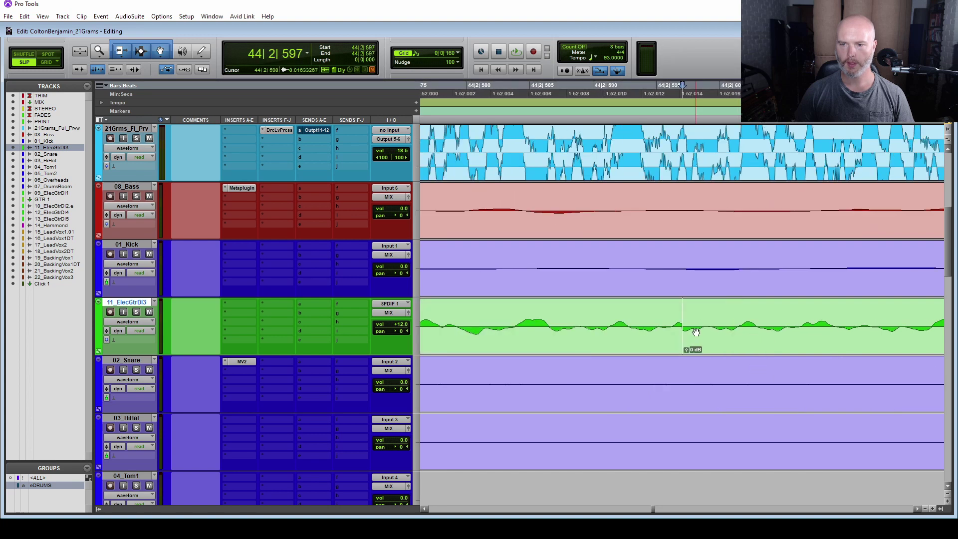
pyautogui.moveTo(680, 335)
pyautogui.mouseDown()
pyautogui.moveTo(712, 331)
pyautogui.moveTo(715, 345)
pyautogui.moveTo(682, 346)
pyautogui.moveTo(712, 323)
pyautogui.moveTo(792, 311)
pyautogui.moveTo(708, 324)
pyautogui.moveTo(832, 322)
pyautogui.moveTo(818, 318)
pyautogui.moveTo(831, 349)
pyautogui.mouseUp()
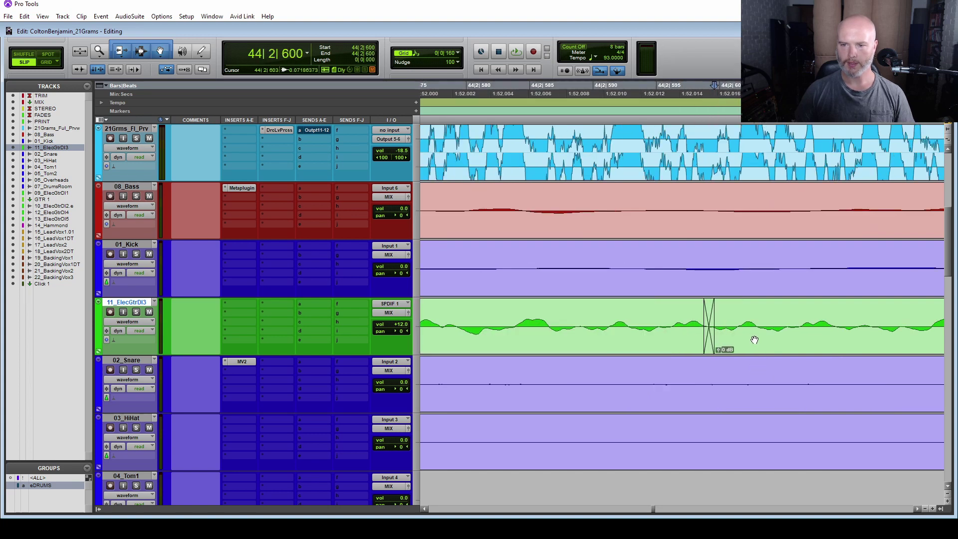
# Extend the end of the guitar clip that starts at 44|3|915 to about 45|2|548, just before the next note.
pyautogui.press('Tab')
pyautogui.press('Tab')
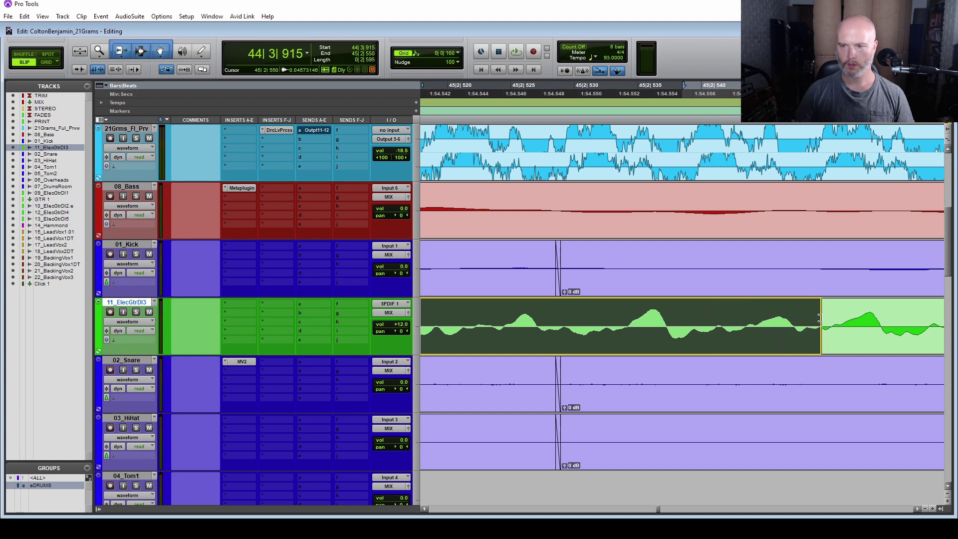
pyautogui.press('Tab')
# Shift the guitar edit point at 45|4|720 slightly later along the waveform and crossfade the one at 46|3|913.
pyautogui.press('Tab')
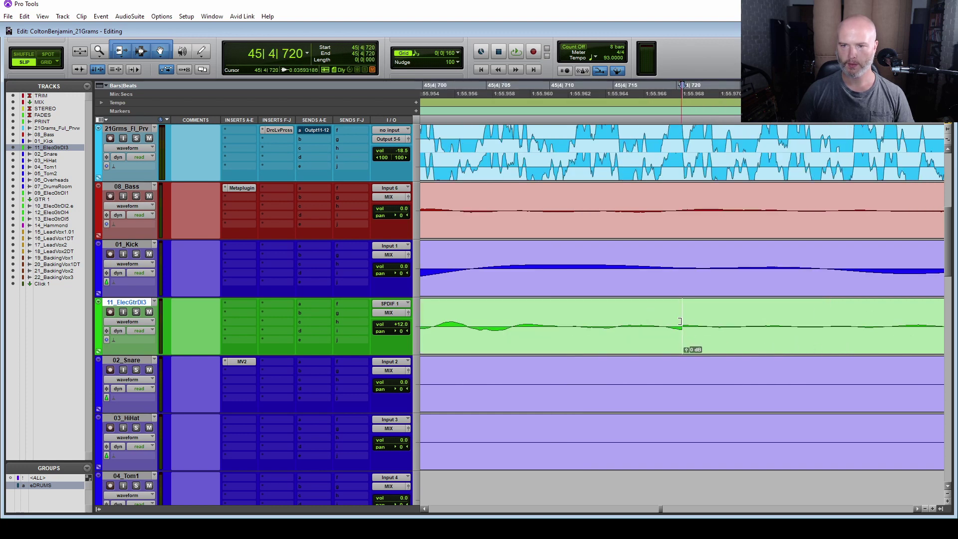
pyautogui.moveTo(680, 322); pyautogui.dragTo(725, 348)
pyautogui.press('Tab')
pyautogui.press('Tab')
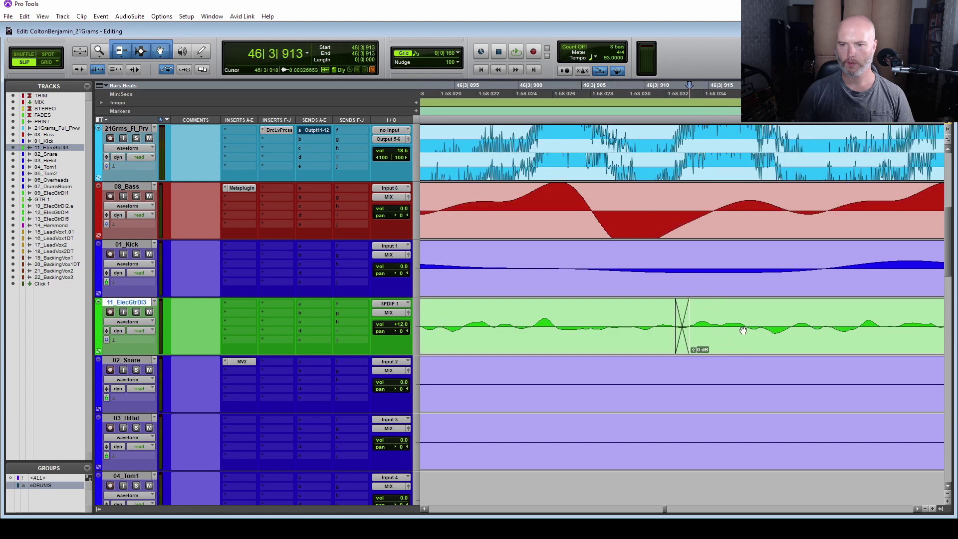
# Move the guitar edit point at 47|1|899 to 47|1|893, and the one at 47|2|574 to about 47|2|577.
pyautogui.press('Tab')
pyautogui.press('Tab')
pyautogui.moveTo(684, 325); pyautogui.dragTo(609, 325)
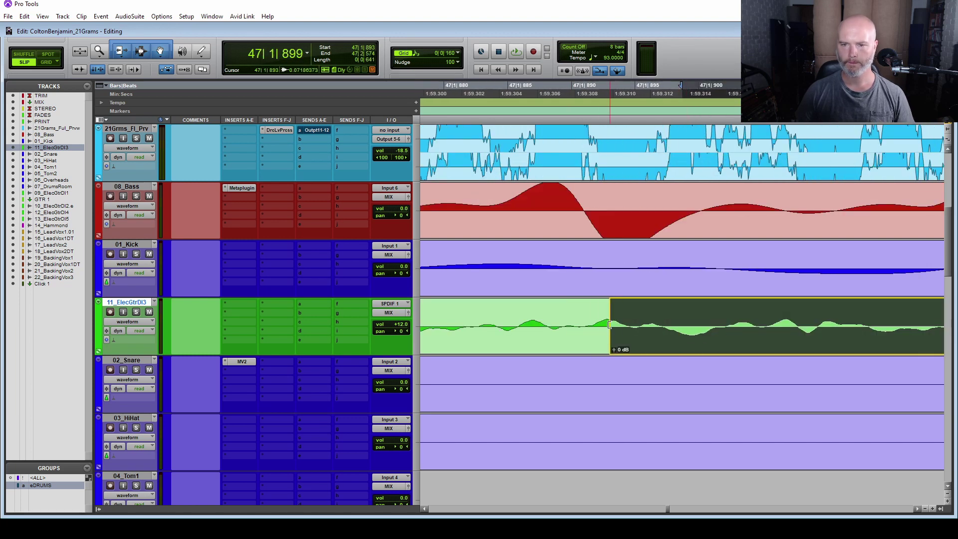
pyautogui.press('Tab')
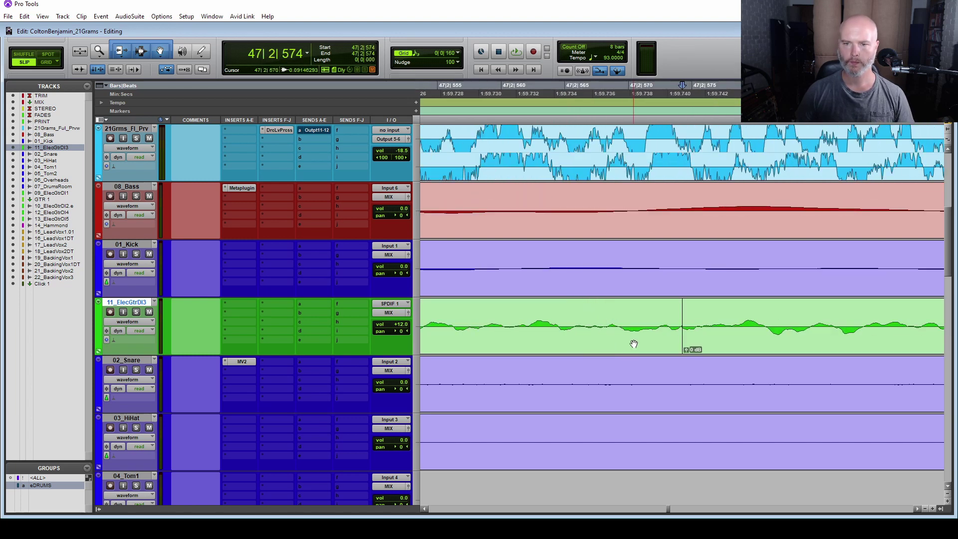
pyautogui.moveTo(679, 316); pyautogui.dragTo(728, 348)
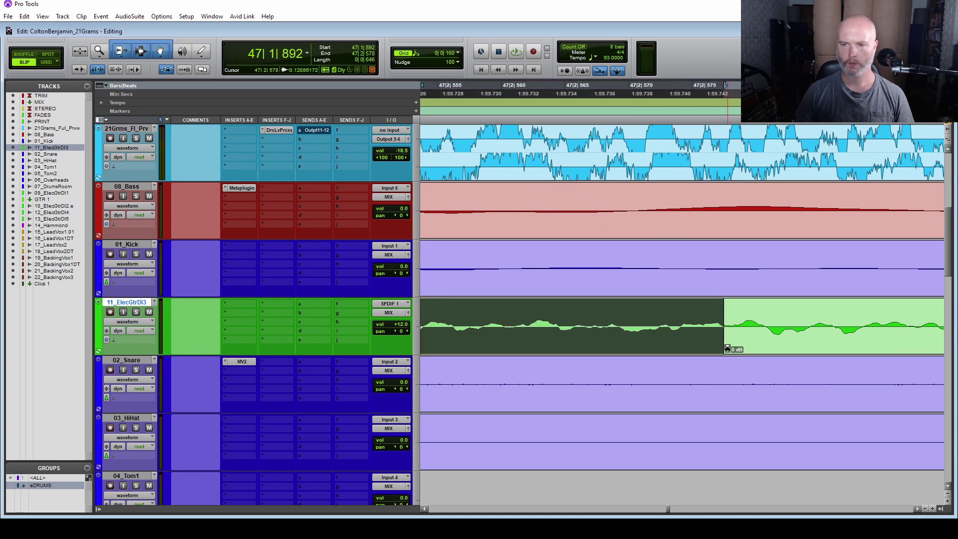
# Shift the guitar edit point at 47|3|945 slightly later and continue through the remaining edit points to the final fade at 48|4|616.
pyautogui.press('Tab')
pyautogui.press('Tab')
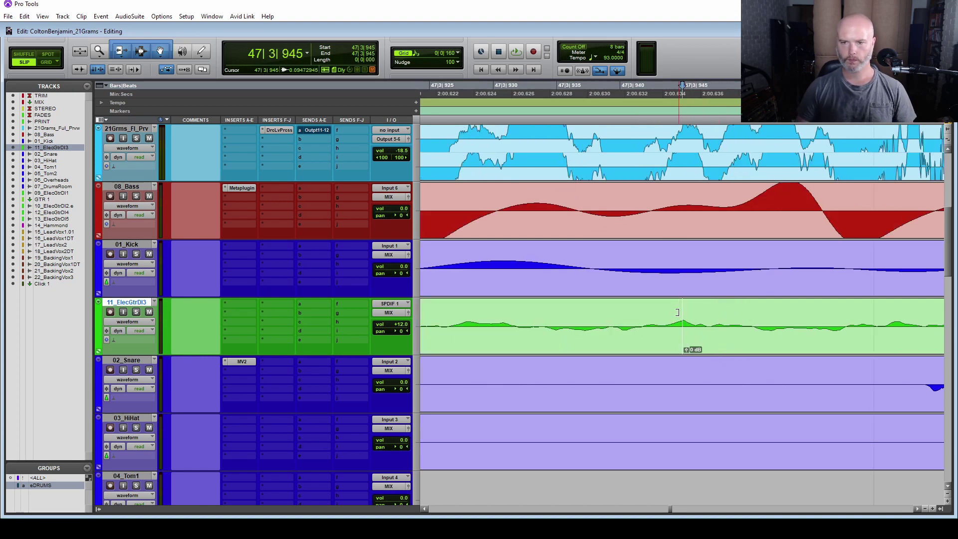
pyautogui.moveTo(678, 312); pyautogui.dragTo(718, 332)
pyautogui.press('Tab')
pyautogui.press('Tab')
pyautogui.press('Tab')
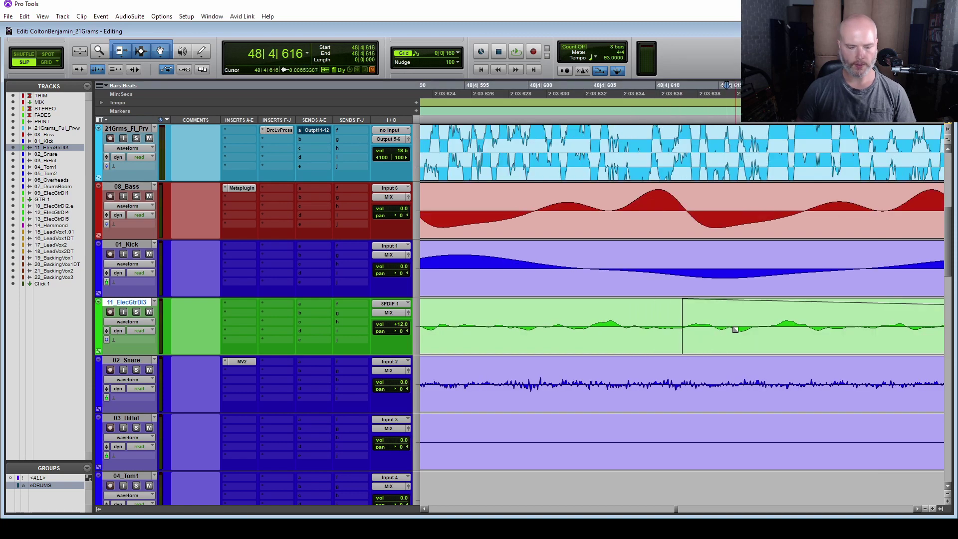
# Select the whole edited guitar passage on 11_ElecGtrDI3 from 39|2|621 to 48|4|808.
pyautogui.press('r')
pyautogui.press('r')
pyautogui.press('r')
pyautogui.press('r')
pyautogui.press('r')
pyautogui.press('r')
pyautogui.doubleClick(661, 325)
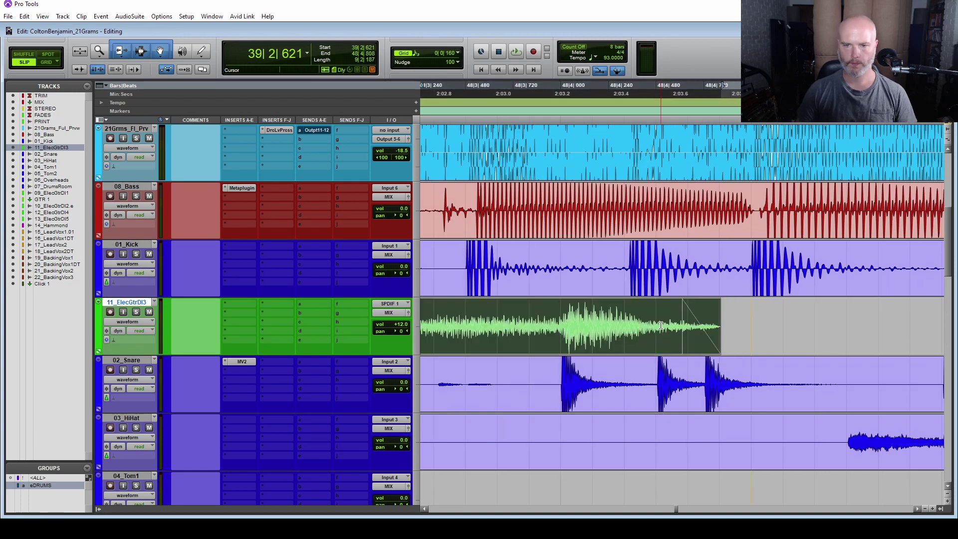
# Play back the edited 11_ElecGtrDI3 passage against the drums to check its timing up to the end of bar 48.
pyautogui.press('space')
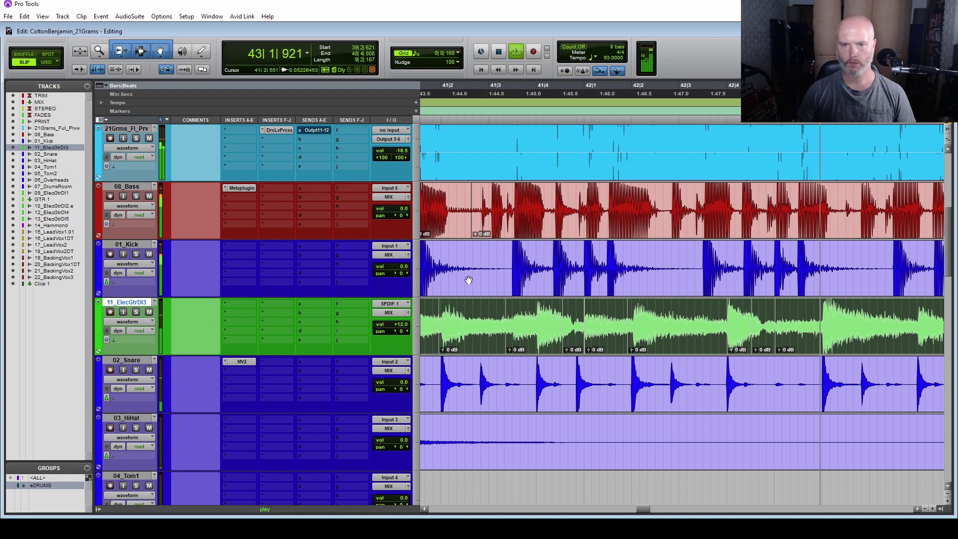
pyautogui.hscroll(5, 514, 327)
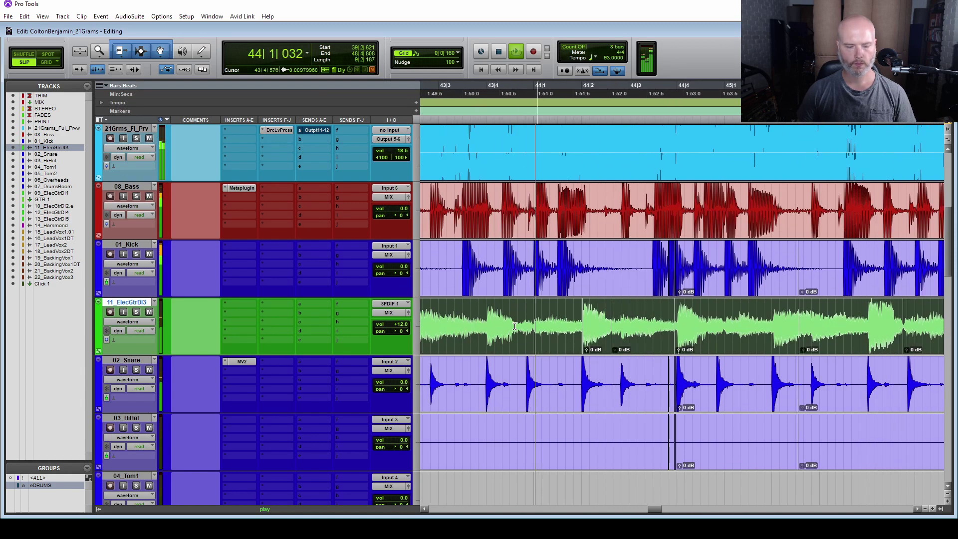
pyautogui.press('r')
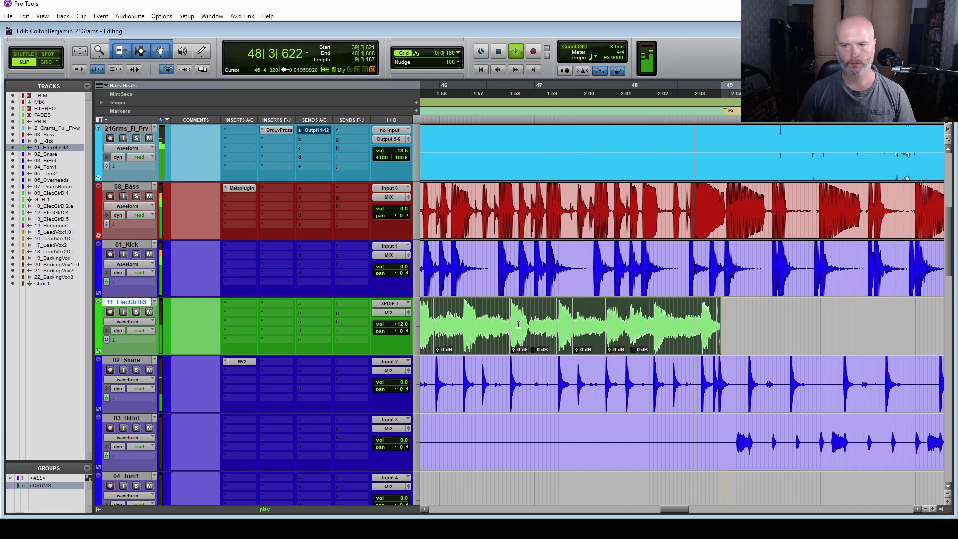
pyautogui.press('space')
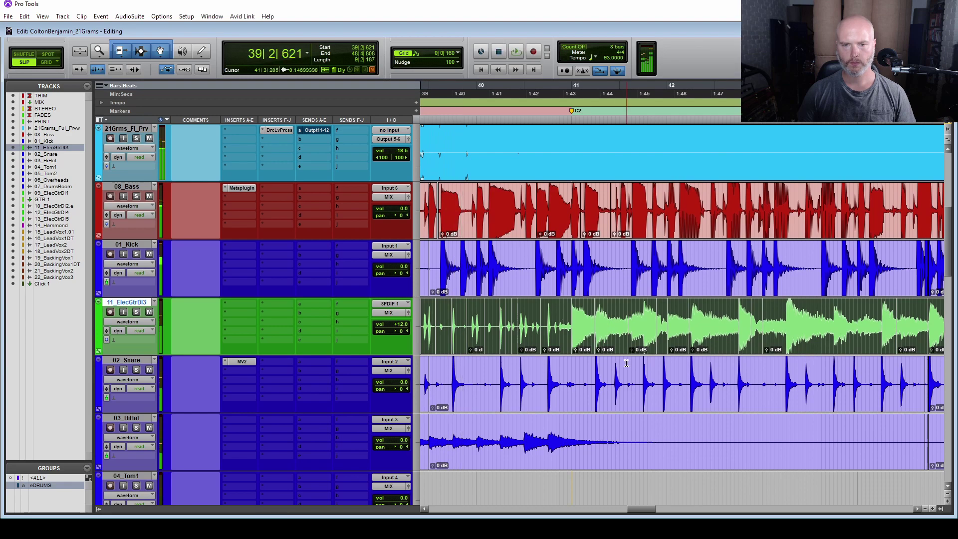
# Return 11_ElecGtrDI3 to the other guitar tracks and move 12_ElecGtrDI4 directly beneath 08_Bass.
pyautogui.hscroll(-2, 519, 326)
pyautogui.click(499, 325)
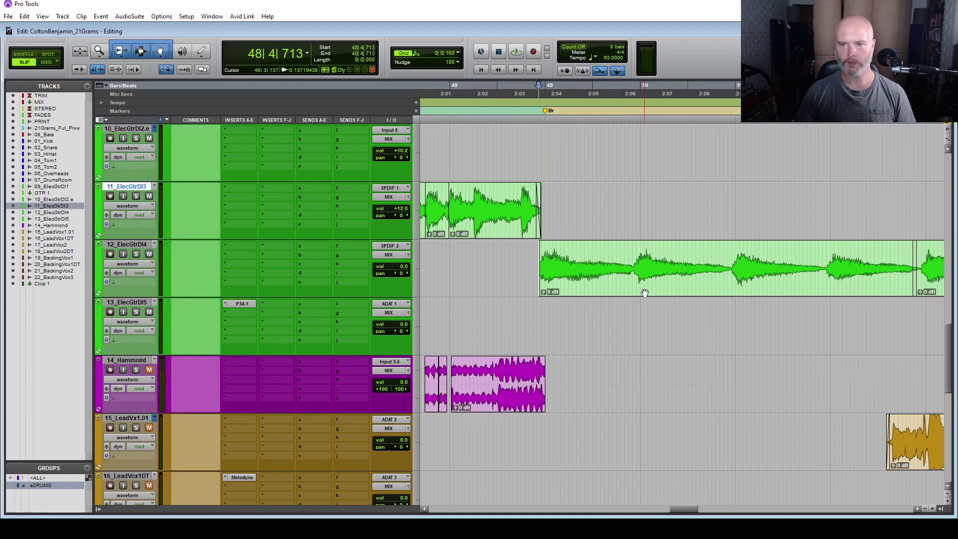
pyautogui.moveTo(139, 244); pyautogui.dragTo(344, 319)
# While playing from 48|4|713, raise the 12_ElecGtrDI4 volume to +12.0 dB and reset the 11_ElecGtrDI3 volume to 0.0 dB.
pyautogui.press('space')
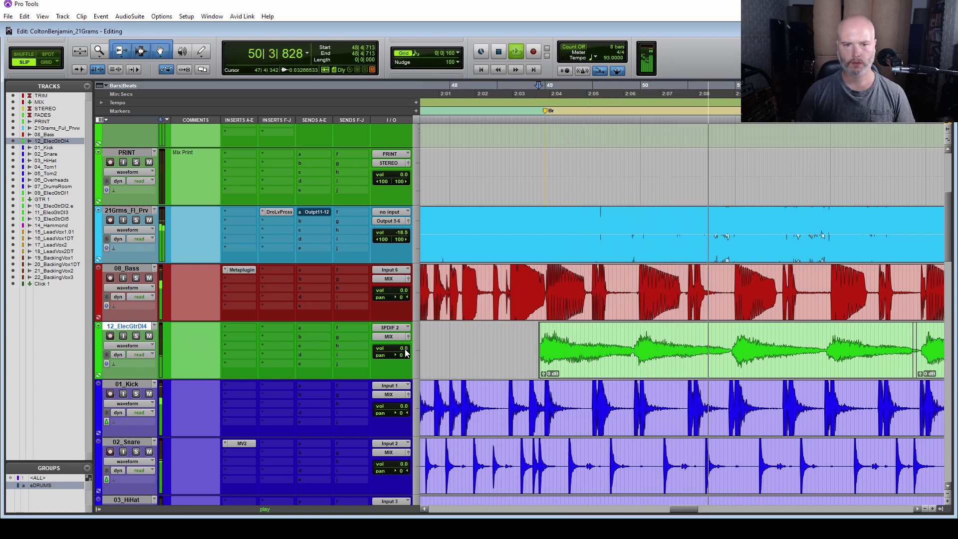
pyautogui.moveTo(403, 348); pyautogui.dragTo(406, 330)
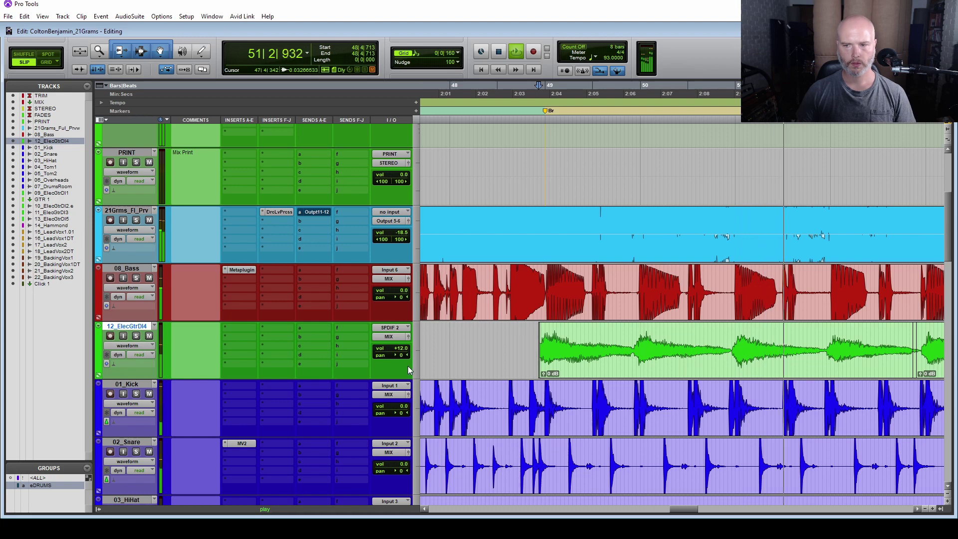
pyautogui.scroll(-7, 408, 367)
pyautogui.scroll(-5, 408, 366)
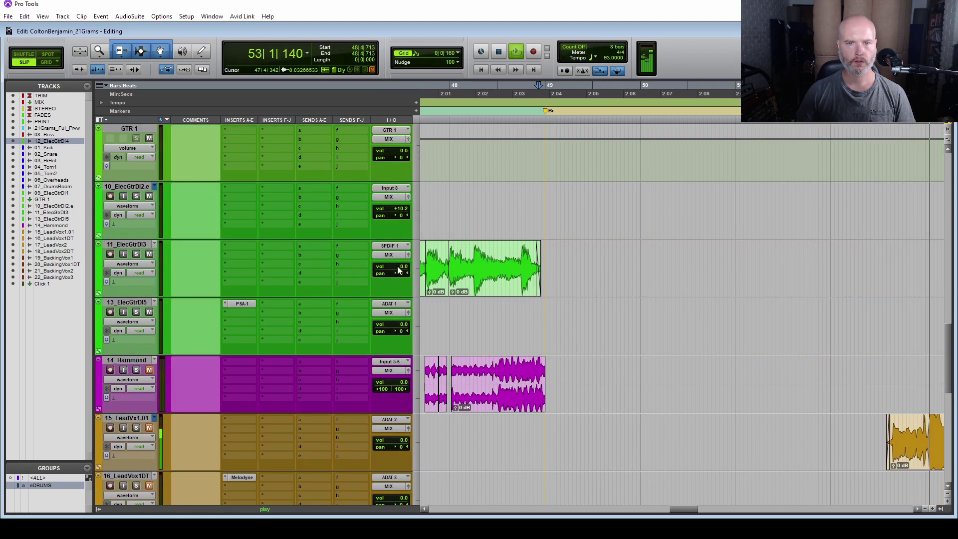
pyautogui.scroll(1, 434, 238)
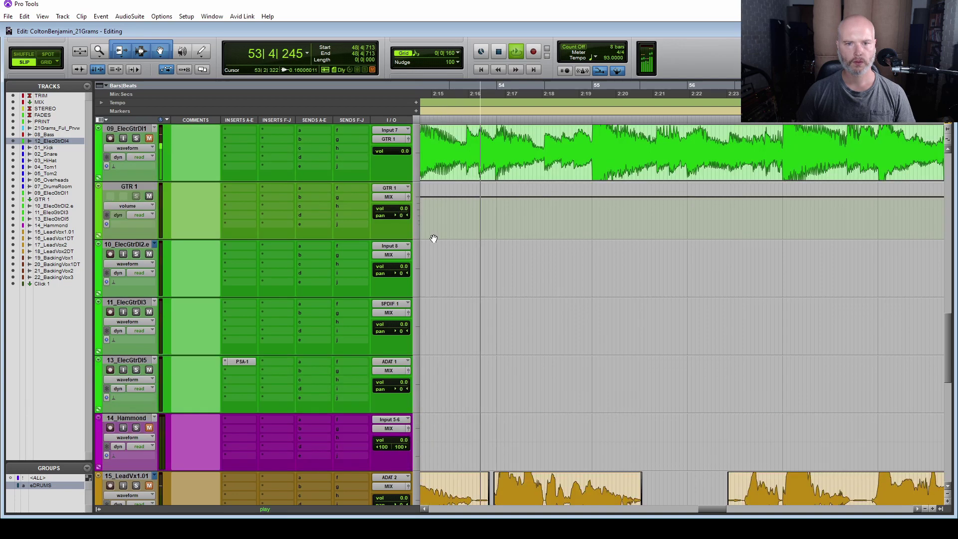
# Trim and fade out the end of the 12_ElecGtrDI4 clip before bar 61 and return the track, at 0.0 dB, above 13_ElecGtrDI5.
pyautogui.scroll(11, 434, 238)
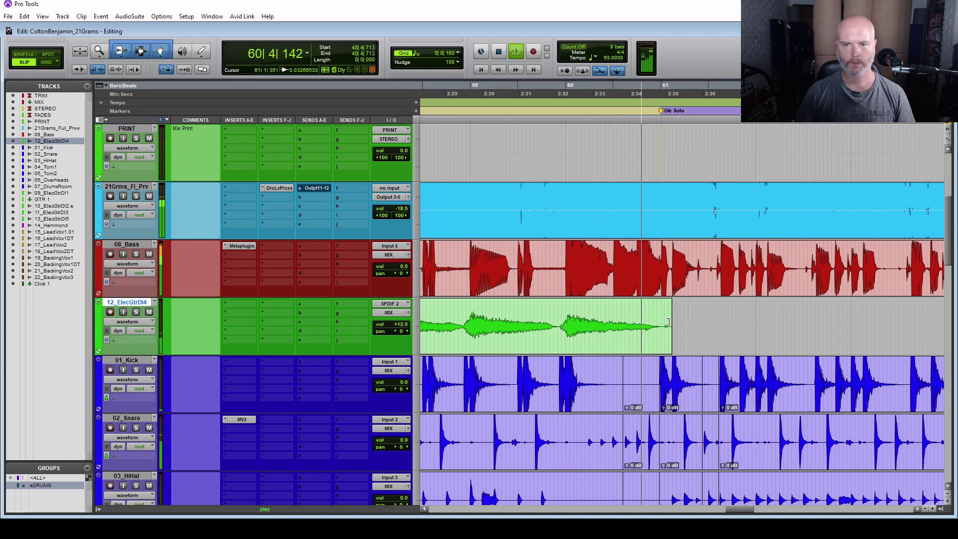
pyautogui.press('space')
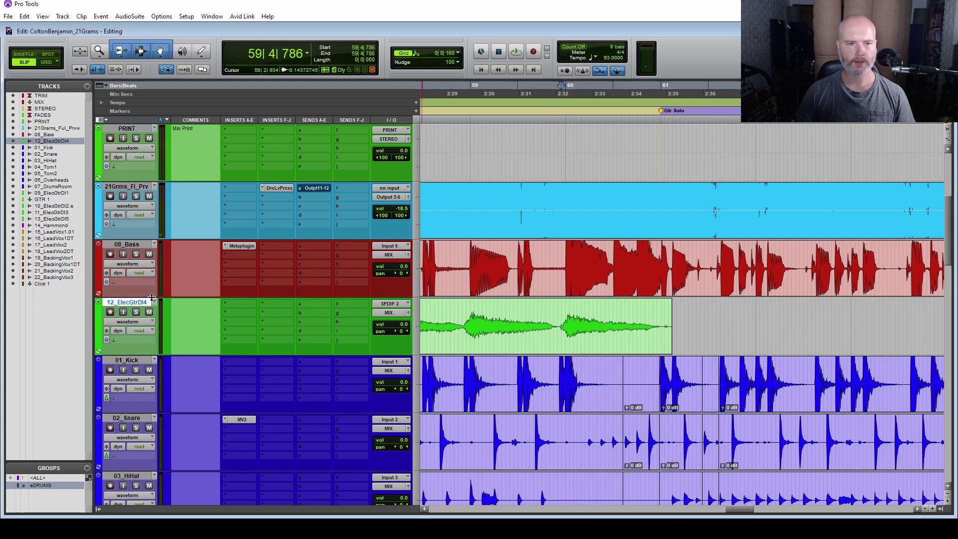
pyautogui.moveTo(141, 306); pyautogui.dragTo(223, 176)
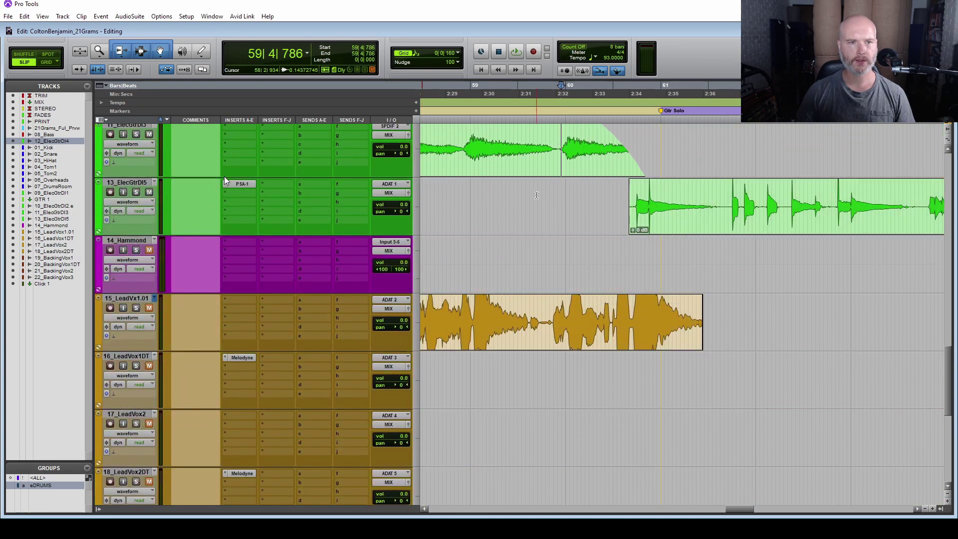
# Move 13_ElecGtrDI5 between 01_Kick and 02_Snare and play its opening notes from 60|3|421 to check them against the drums.
pyautogui.moveTo(127, 183); pyautogui.dragTo(363, 338)
pyautogui.press('space')
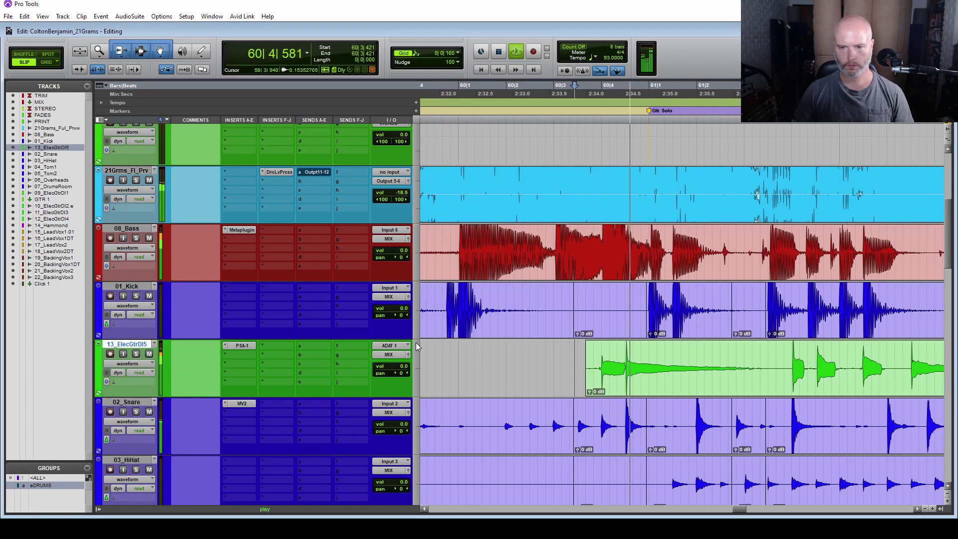
pyautogui.press('space')
pyautogui.press('space')
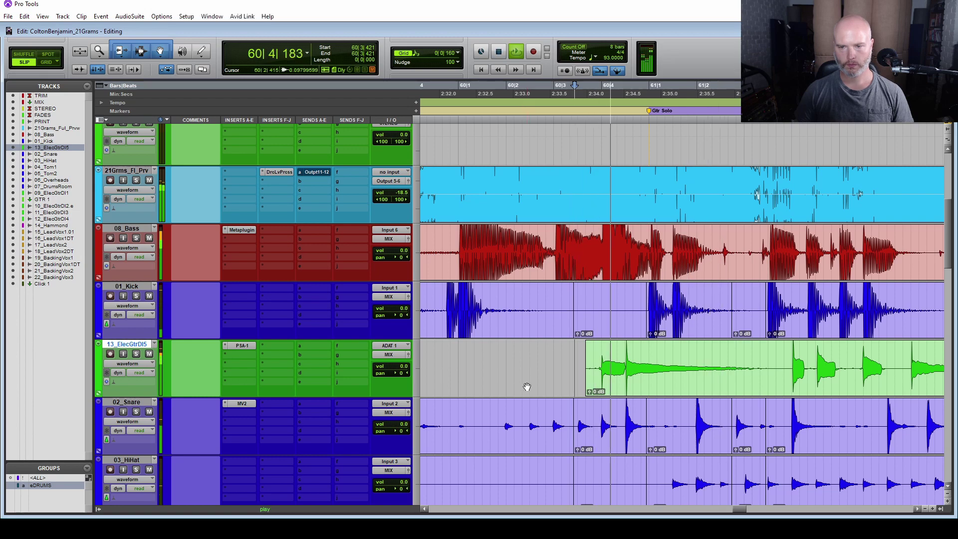
pyautogui.press('space')
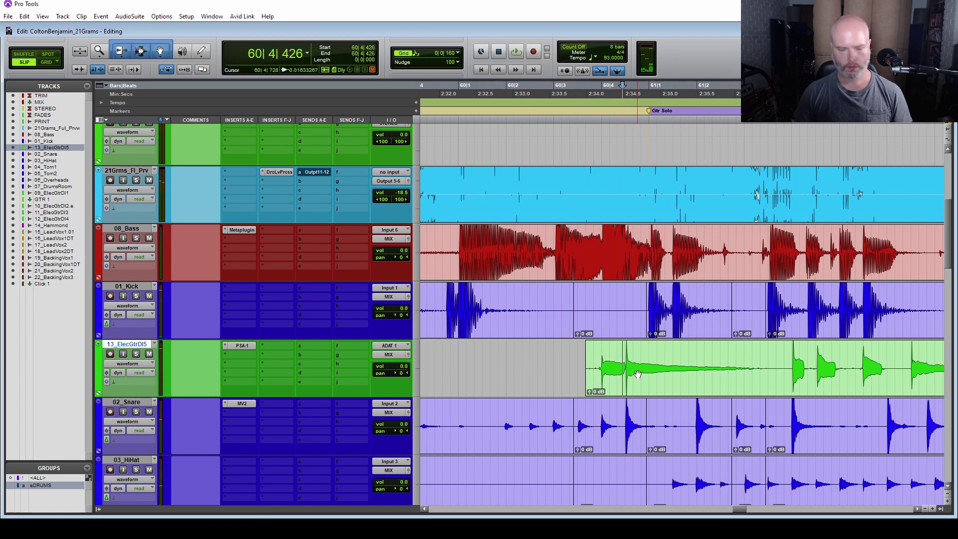
# Split 13_ElecGtrDI5 before its second note near 60|4|491, nudge the opening note slightly later and close the gap.
pyautogui.press('t')
pyautogui.press('t')
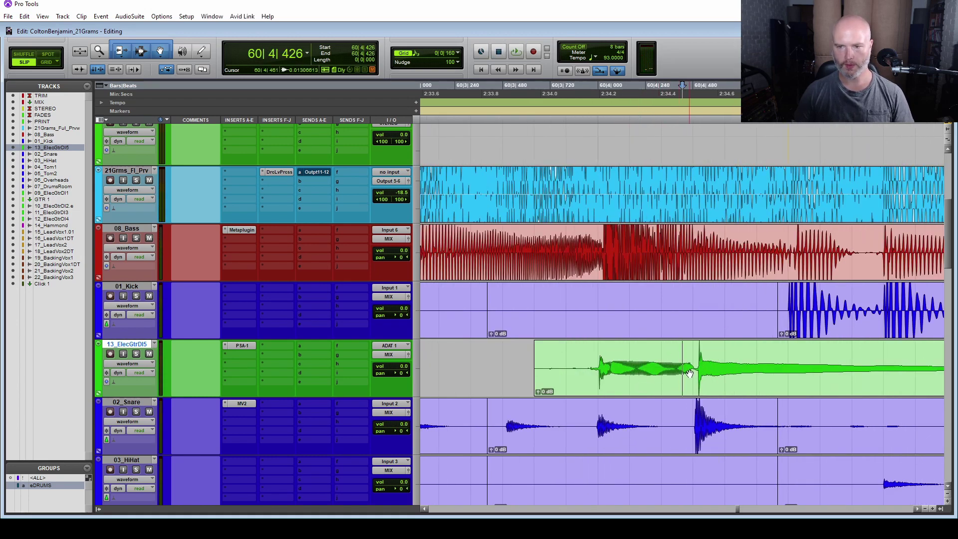
pyautogui.hotkey('ctrl', 'e')
pyautogui.click(649, 387)
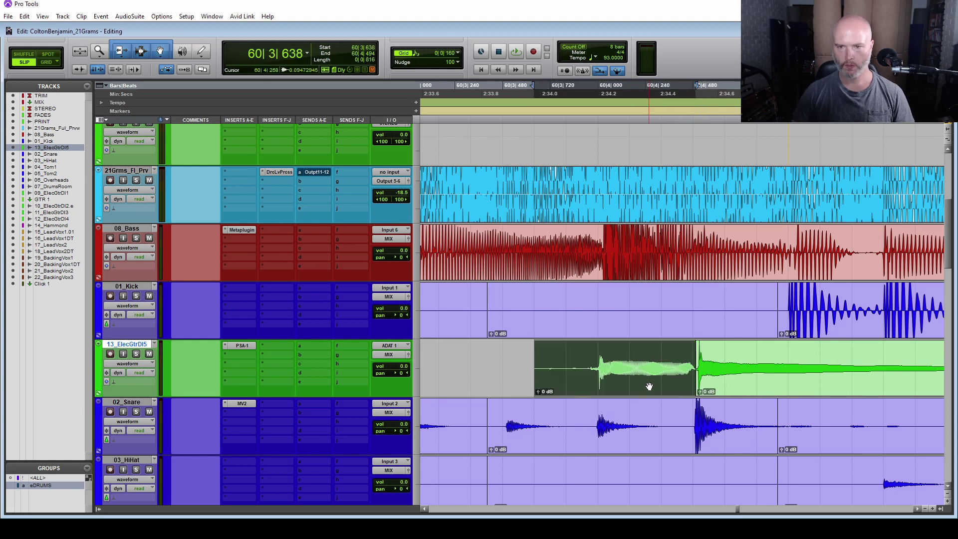
pyautogui.click(703, 364)
pyautogui.moveTo(698, 364); pyautogui.dragTo(696, 364)
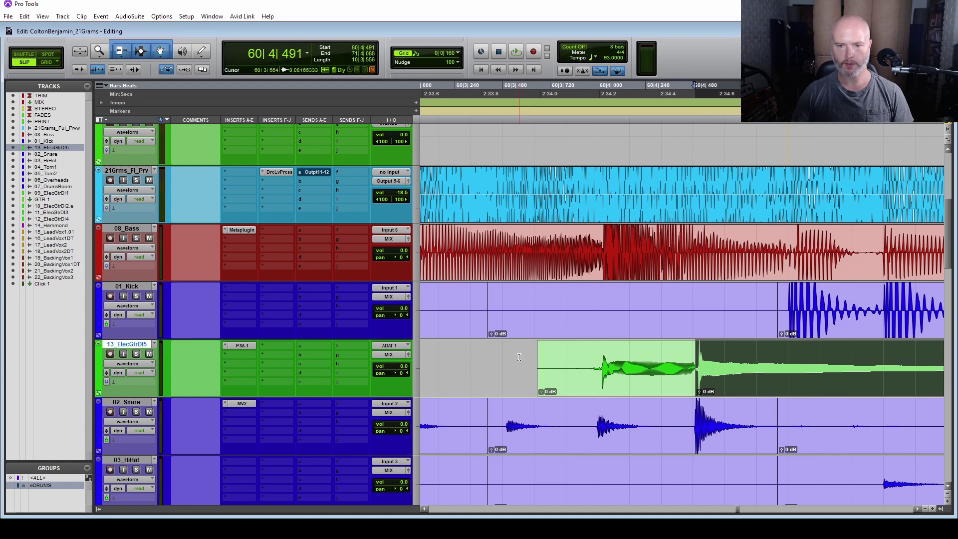
# Play the solo from 60|3|445 and again from 61|3|835 to check its timing against the drums.
pyautogui.click(496, 356)
pyautogui.press('space')
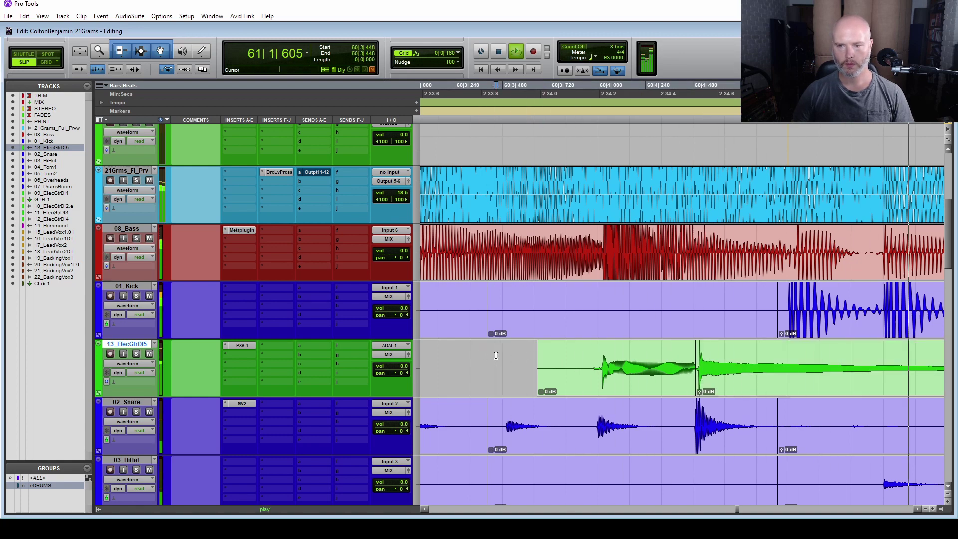
pyautogui.press('space')
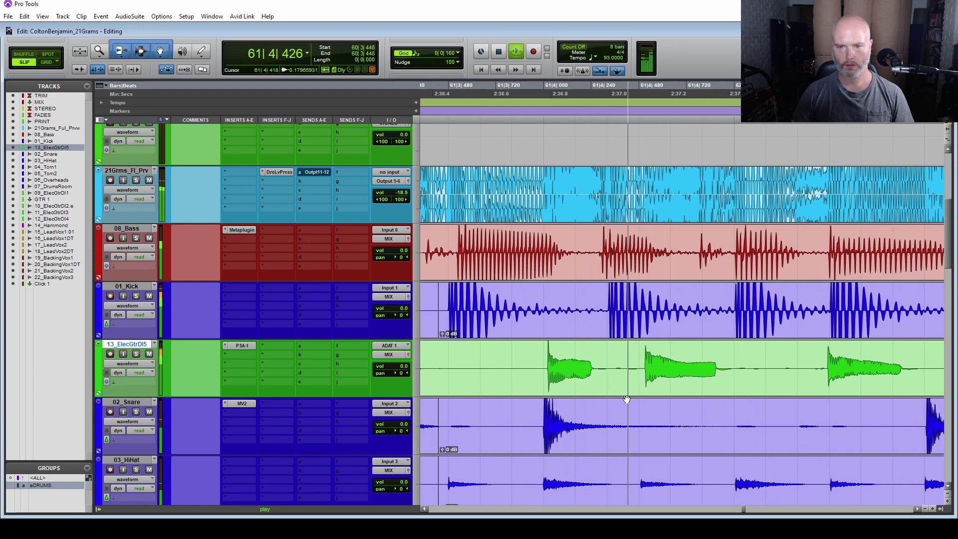
pyautogui.press('space')
pyautogui.click(518, 364)
pyautogui.press('space')
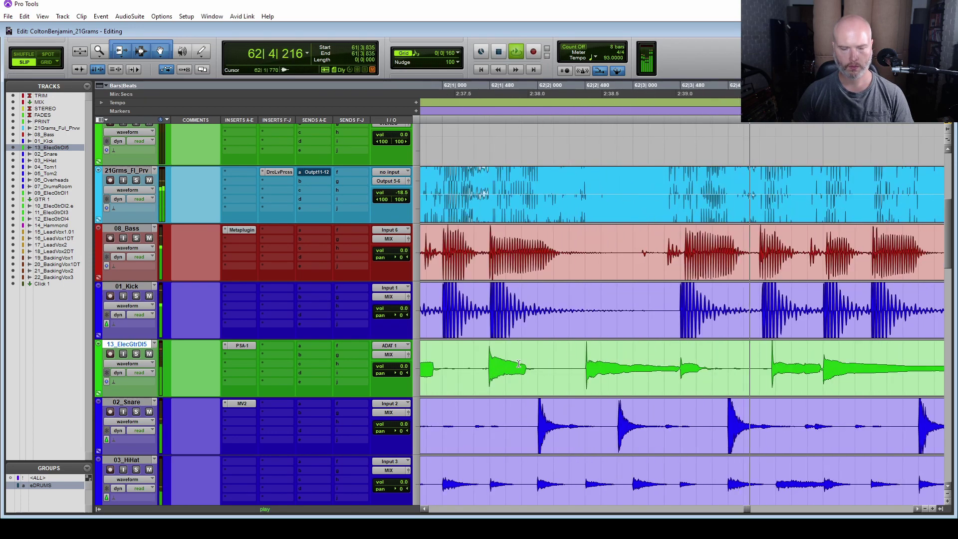
pyautogui.press('space')
pyautogui.press('space')
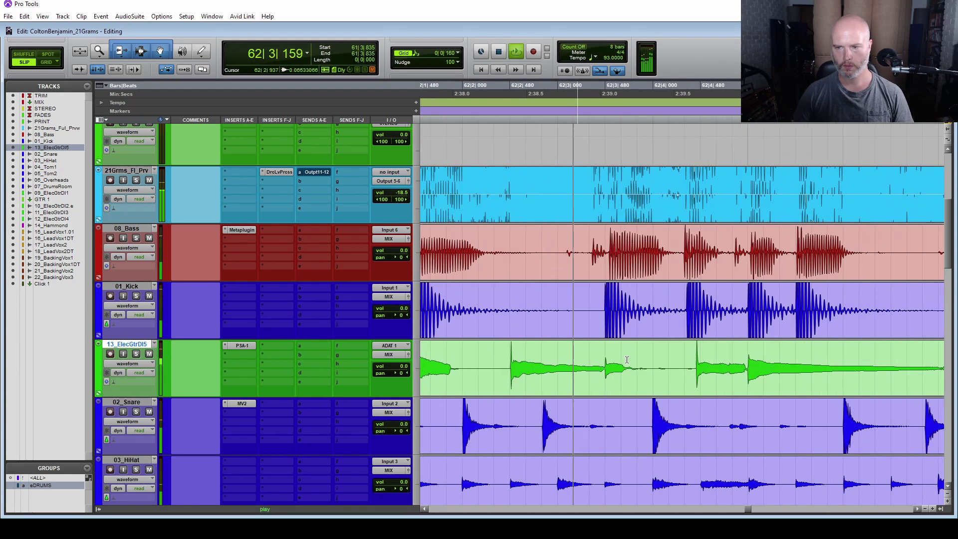
pyautogui.press('space')
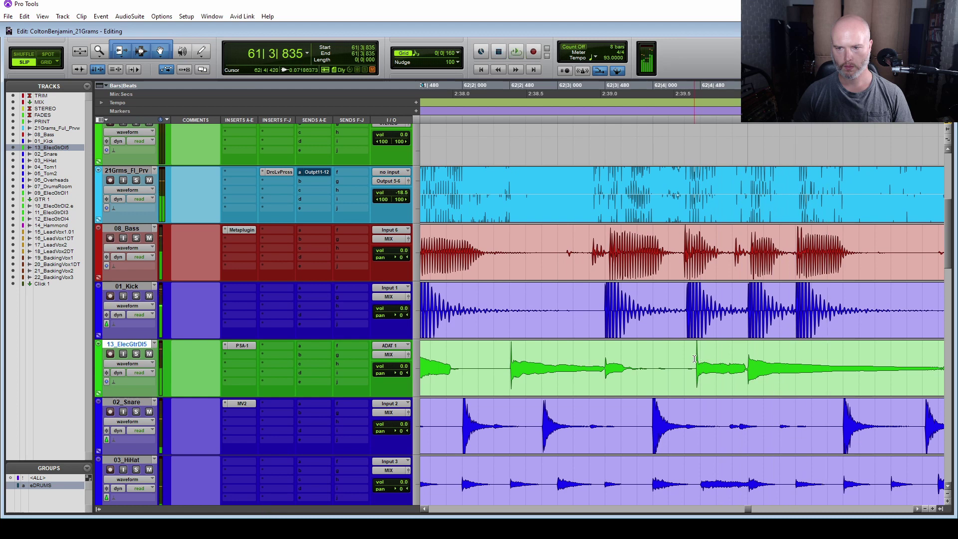
# Separate the 13_ElecGtrDI5 phrase running from beat 62|4 to 63|3, nudge it to start at 62|4|396 and play it back.
pyautogui.moveTo(696, 360); pyautogui.dragTo(892, 383)
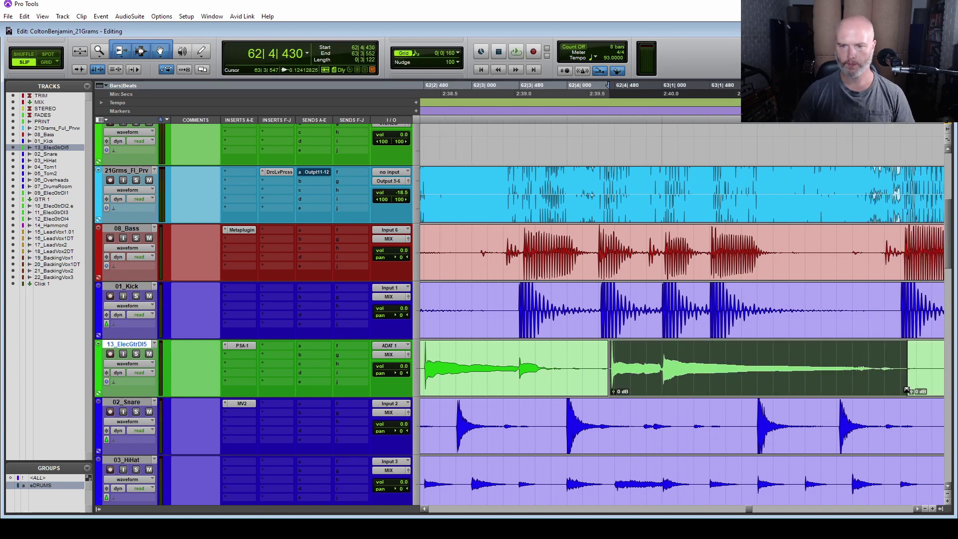
pyautogui.click(490, 355)
pyautogui.press('space')
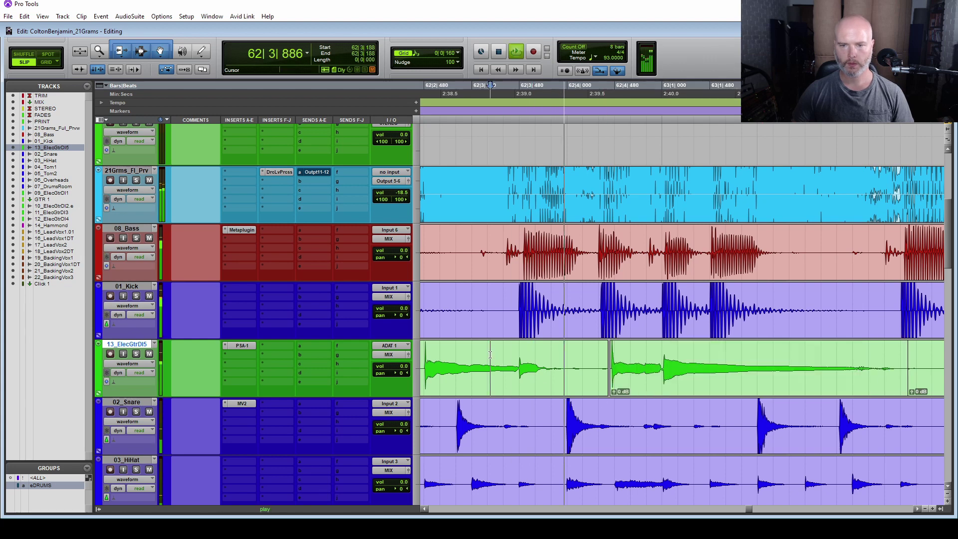
pyautogui.click(639, 384)
pyautogui.press('space')
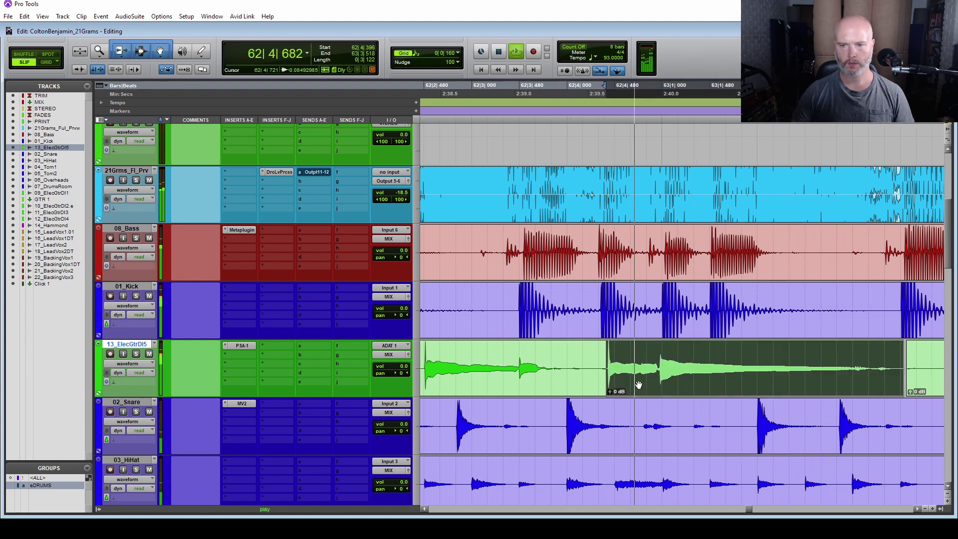
pyautogui.press('space')
pyautogui.click(467, 358)
pyautogui.press('space')
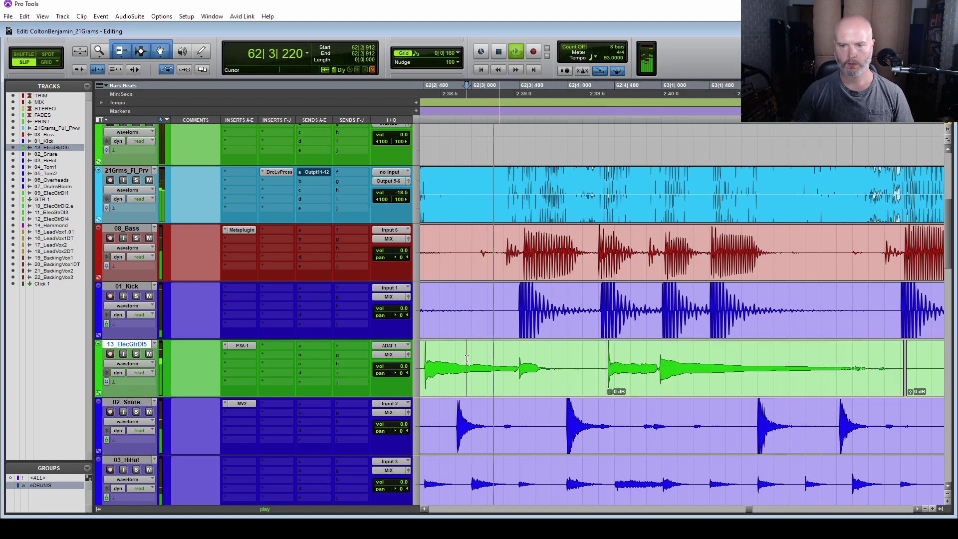
# Play the separated phrase from 62|3|389 and nudge it to start at 62|4|406.
pyautogui.tripleClick(591, 360)
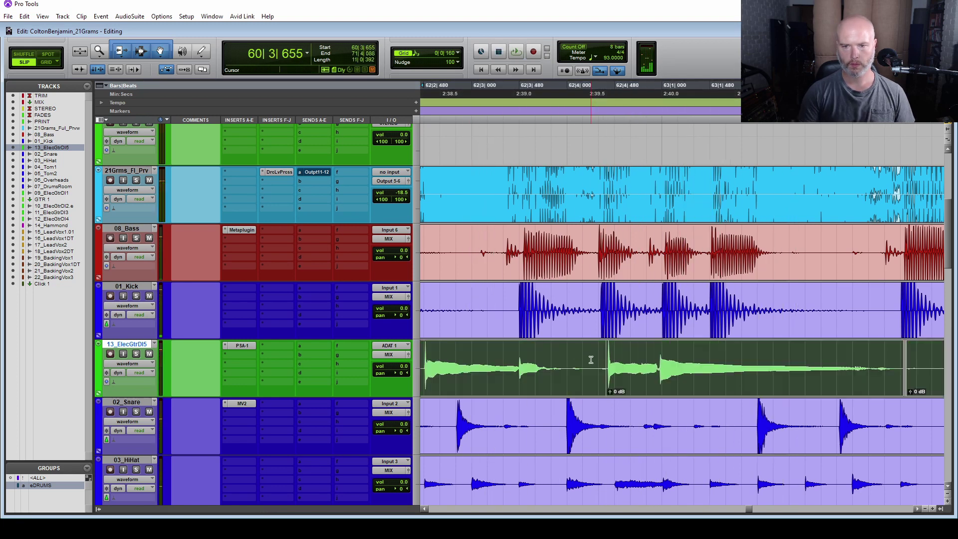
pyautogui.click(510, 355)
pyautogui.press('space')
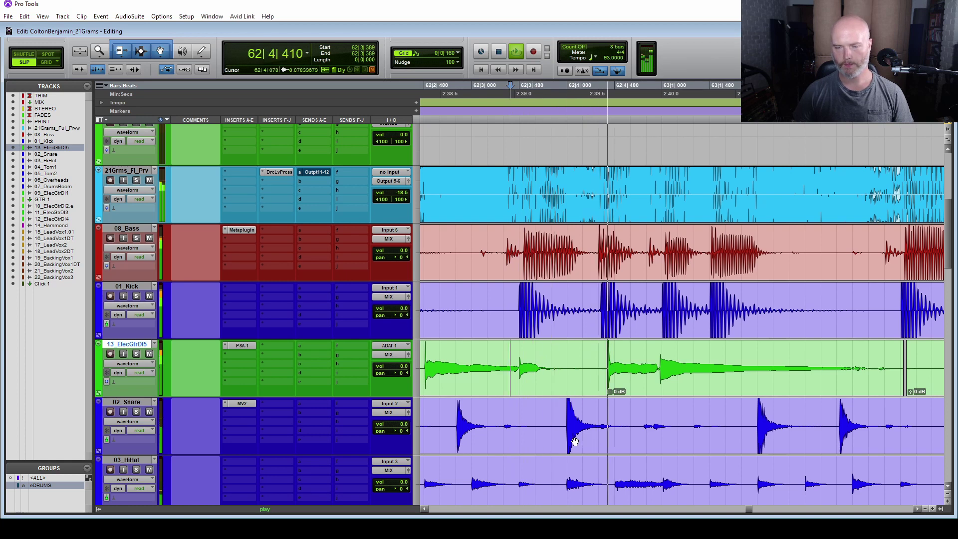
pyautogui.press('space')
pyautogui.click(661, 376)
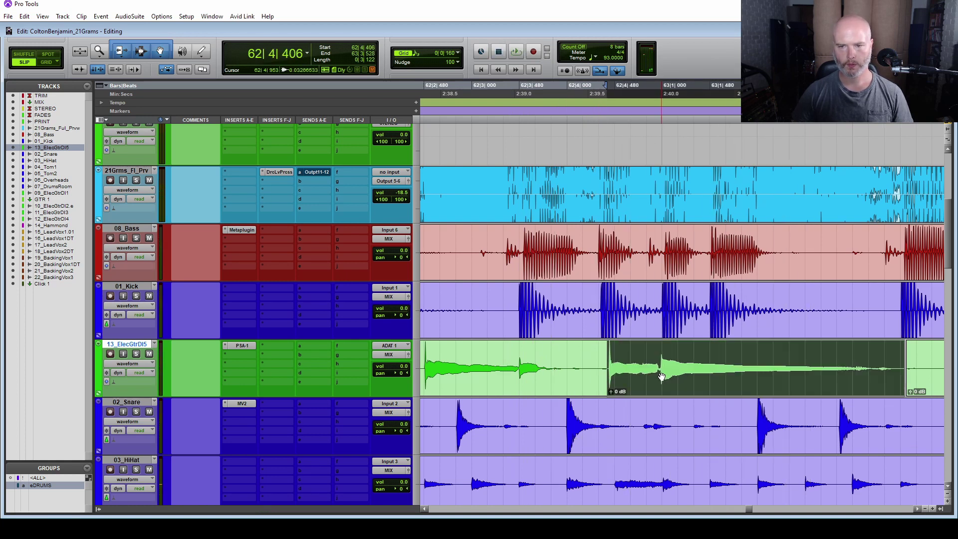
# Split off the phrase's first note just before bar 63, nudge it to 62|4|386 and play from 62|2|565.
pyautogui.click(652, 367)
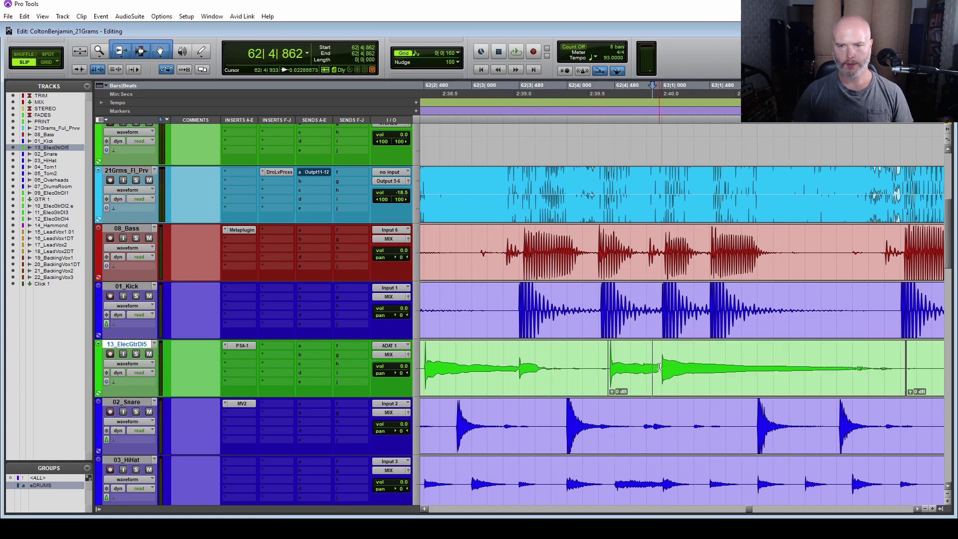
pyautogui.click(659, 368)
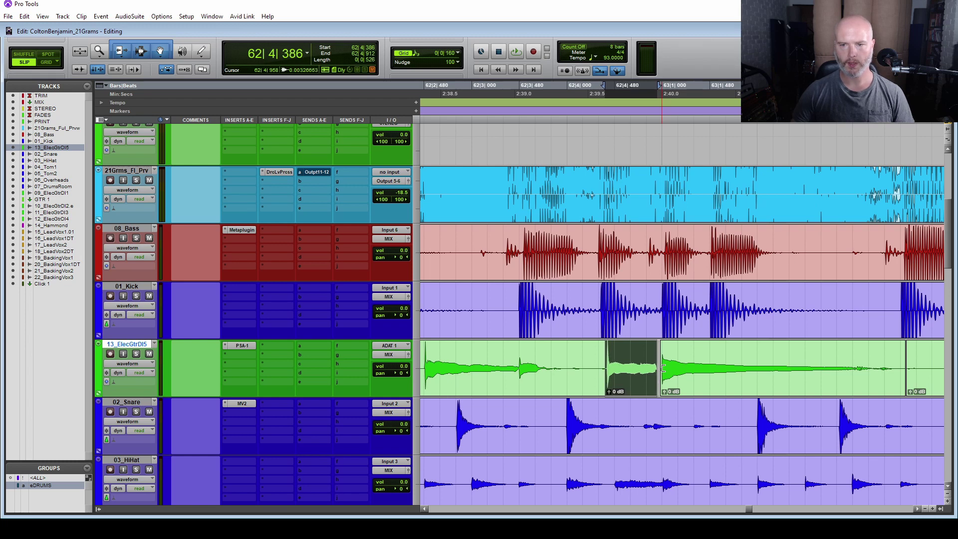
pyautogui.click(432, 356)
pyautogui.press('space')
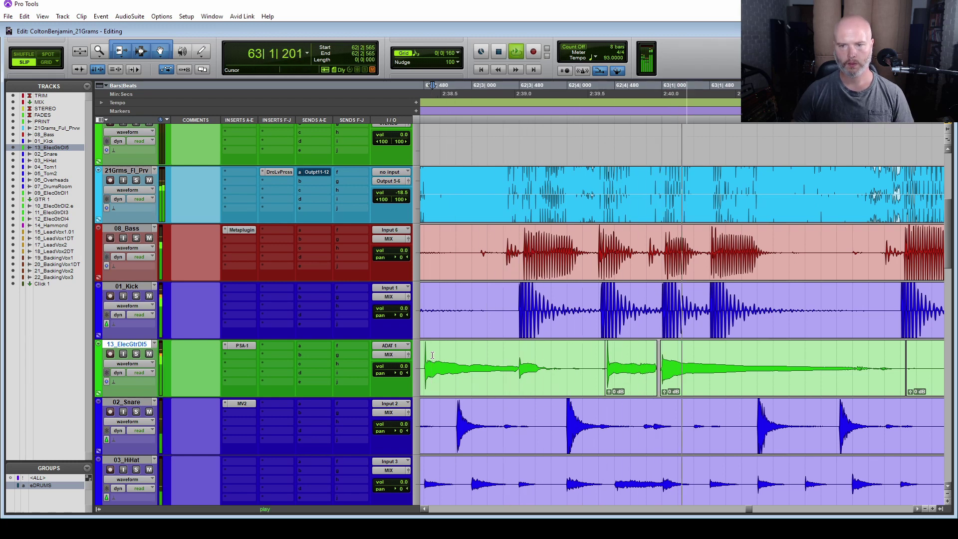
pyautogui.press('space')
# Nudge the note before bar 63 later until it meets the following clip, and play the result from 62|3|464.
pyautogui.moveTo(624, 384); pyautogui.dragTo(661, 362)
pyautogui.click(518, 356)
pyautogui.press('space')
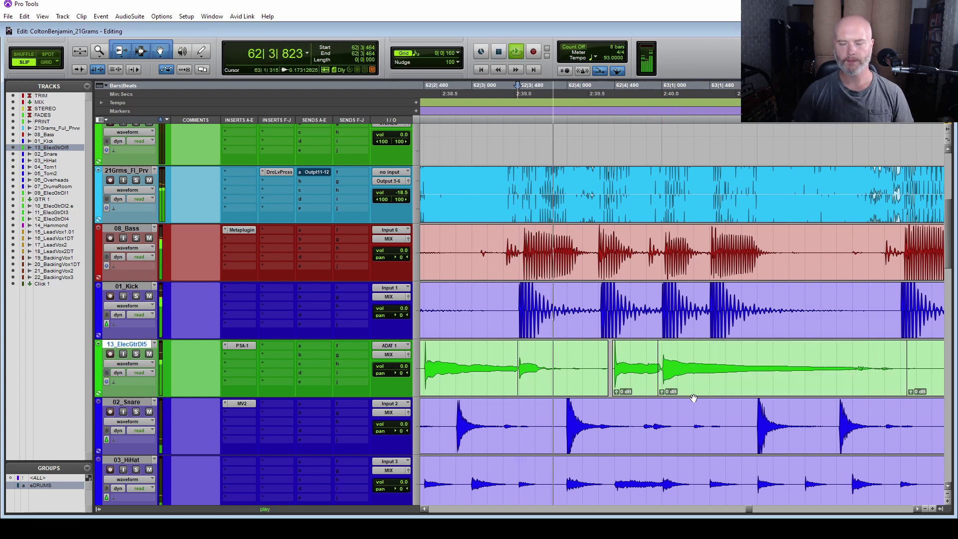
pyautogui.press('space')
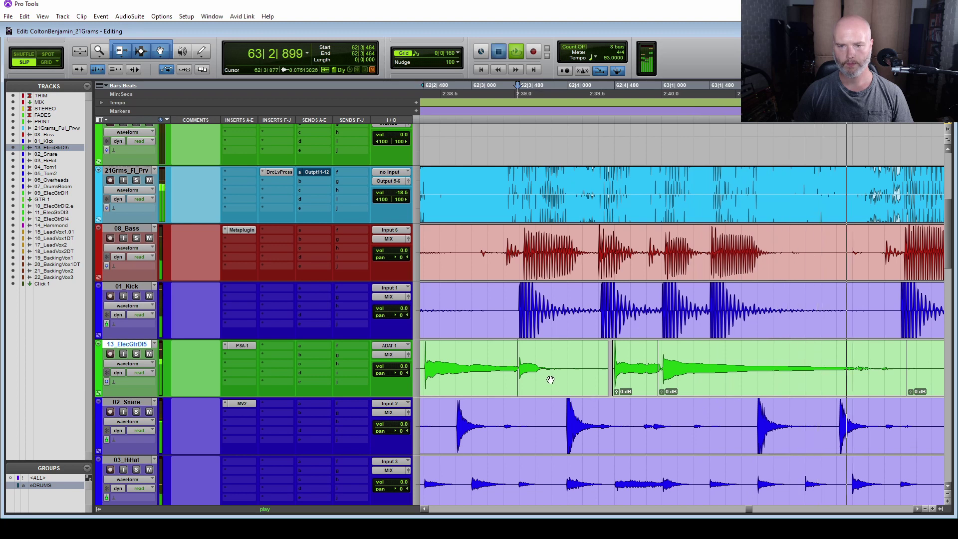
pyautogui.press('space')
pyautogui.press('space')
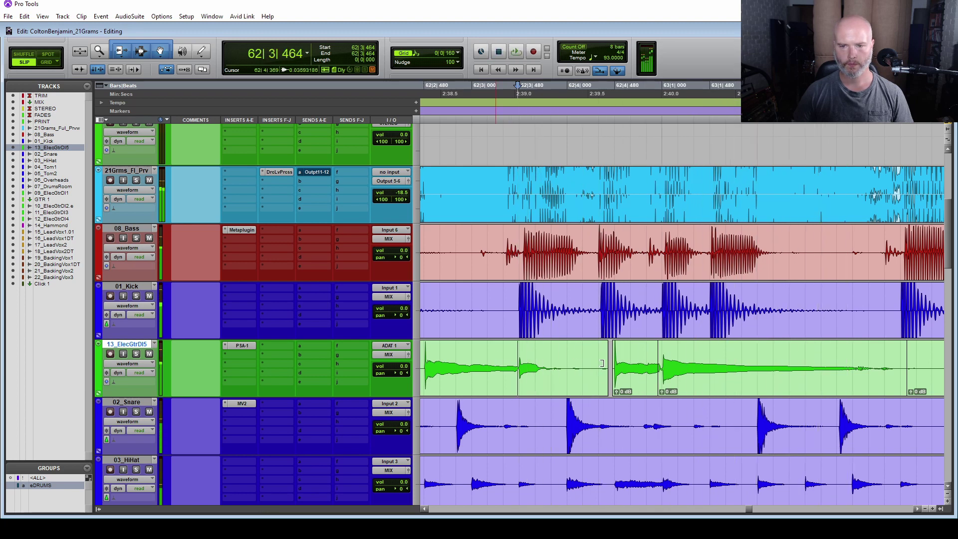
# Try extending the preceding guitar clip over the separated notes, play it from 62|3|429 for comparison and undo the extension.
pyautogui.moveTo(606, 358); pyautogui.dragTo(763, 355)
pyautogui.click(514, 353)
pyautogui.press('space')
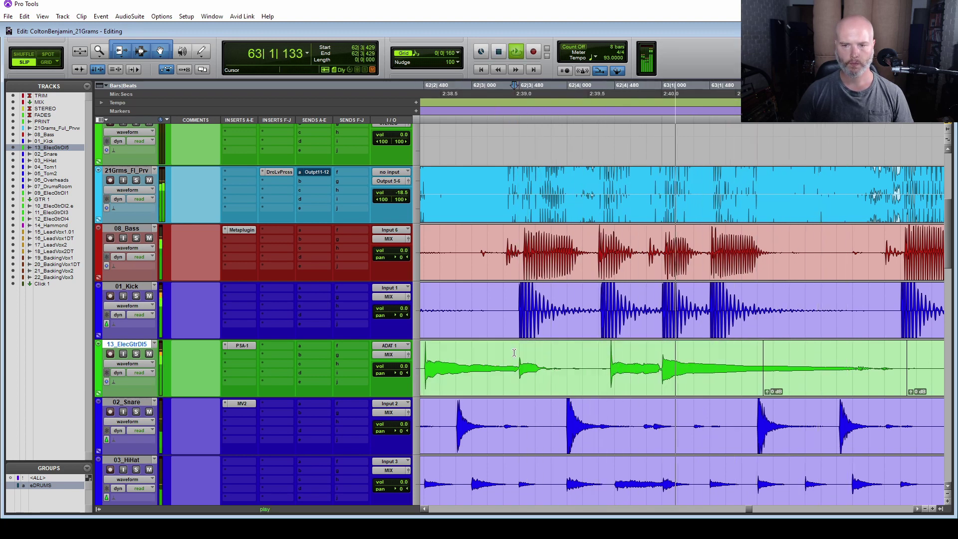
pyautogui.press('space')
pyautogui.hotkey('ctrl', 'z')
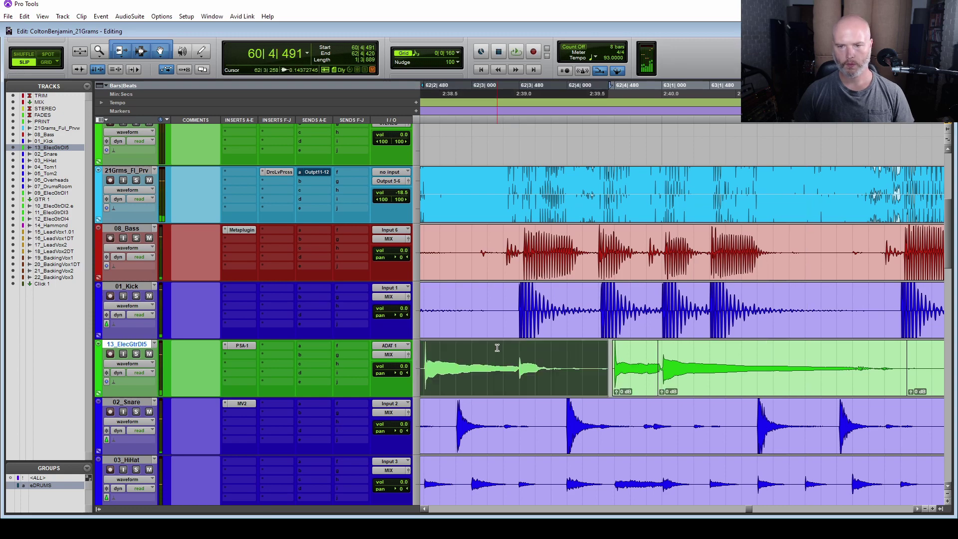
# Play the solo from 62|3|067, 63|3|180 and 64|1|417 to check the notes through bar 64 against the drums.
pyautogui.click(478, 352)
pyautogui.press('space')
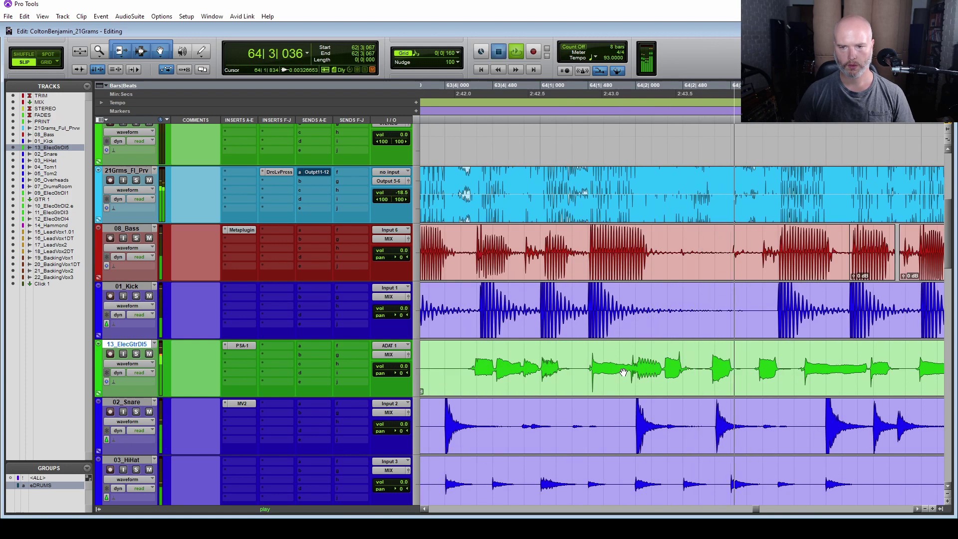
pyautogui.press('space')
pyautogui.press('space')
pyautogui.click(815, 350)
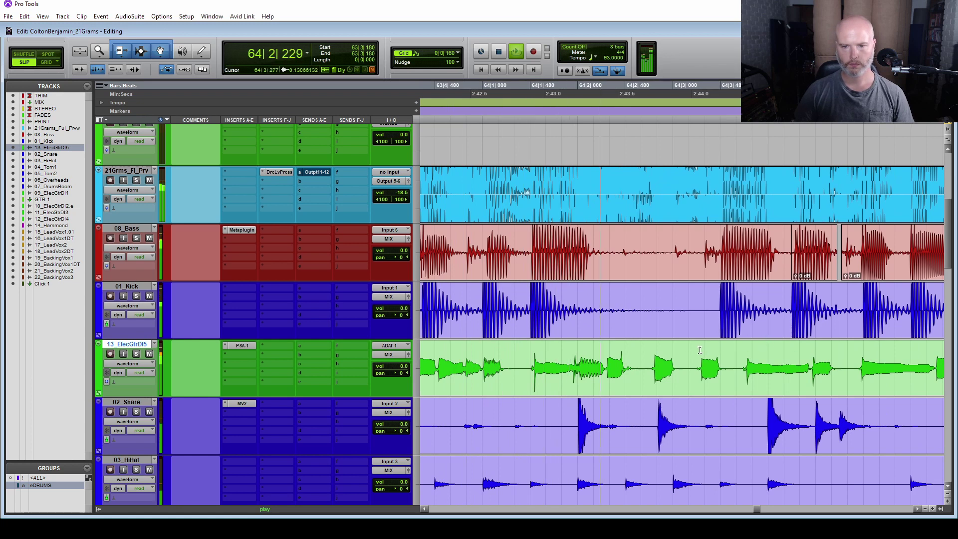
pyautogui.press('space')
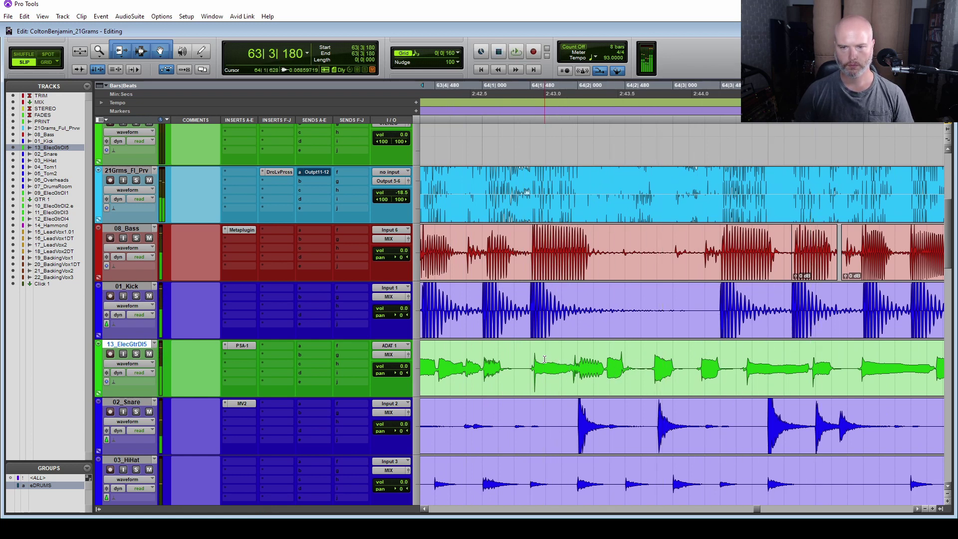
pyautogui.click(523, 364)
pyautogui.press('space')
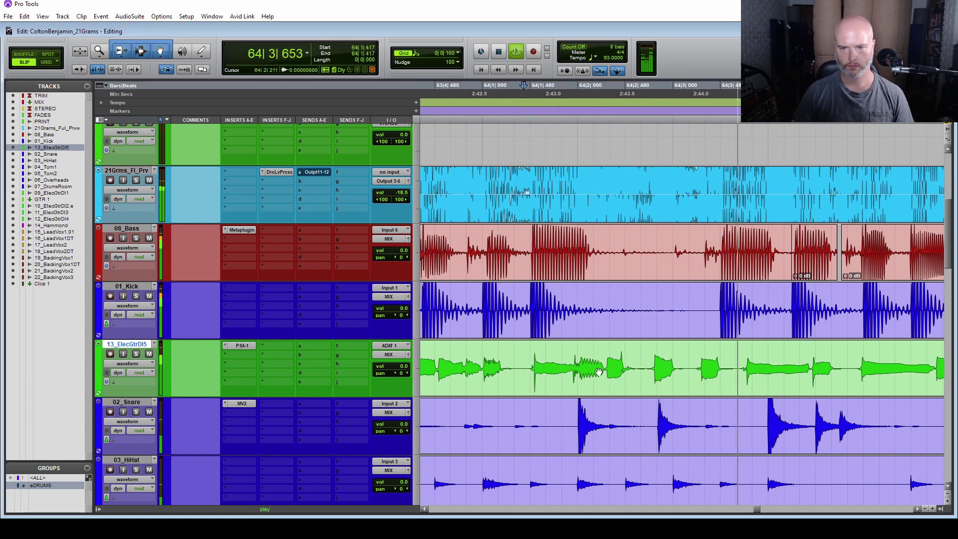
pyautogui.press('space')
# Separate the 13_ElecGtrDI5 notes from 64|1|903 to 64|4|854 and nudge them slightly later.
pyautogui.moveTo(572, 359); pyautogui.dragTo(852, 357)
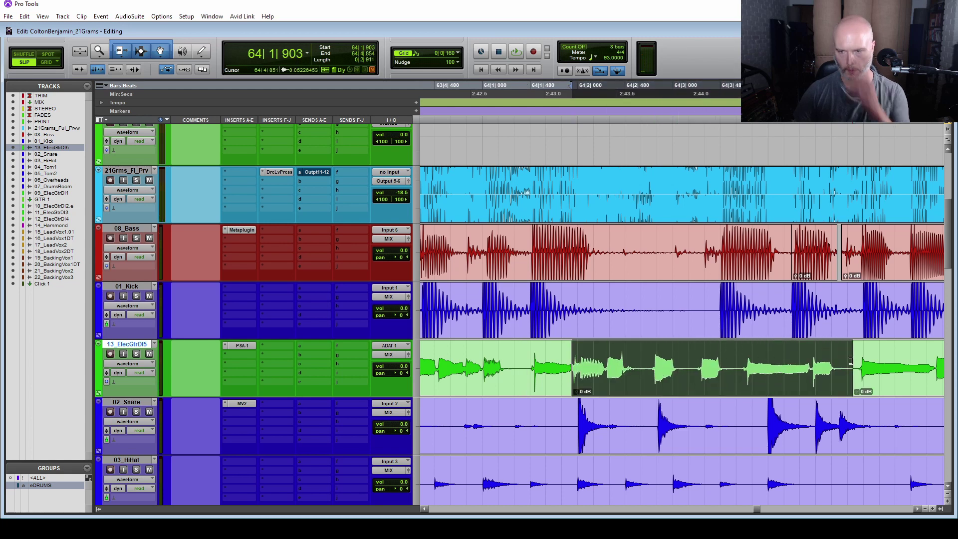
pyautogui.press('.')
pyautogui.press('.')
pyautogui.press('.')
pyautogui.press('.')
pyautogui.press('.')
pyautogui.press('.')
# Split that clip before its long note, nudge the second part to start at 64|3|701 and play from 64|1|251.
pyautogui.click(739, 357)
pyautogui.press('b')
pyautogui.click(783, 378)
pyautogui.press('.')
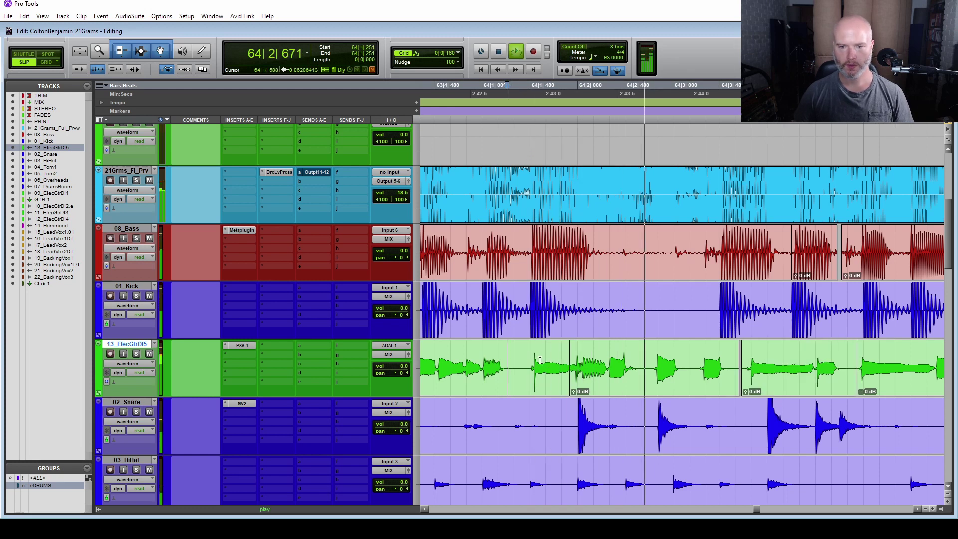
pyautogui.press('space')
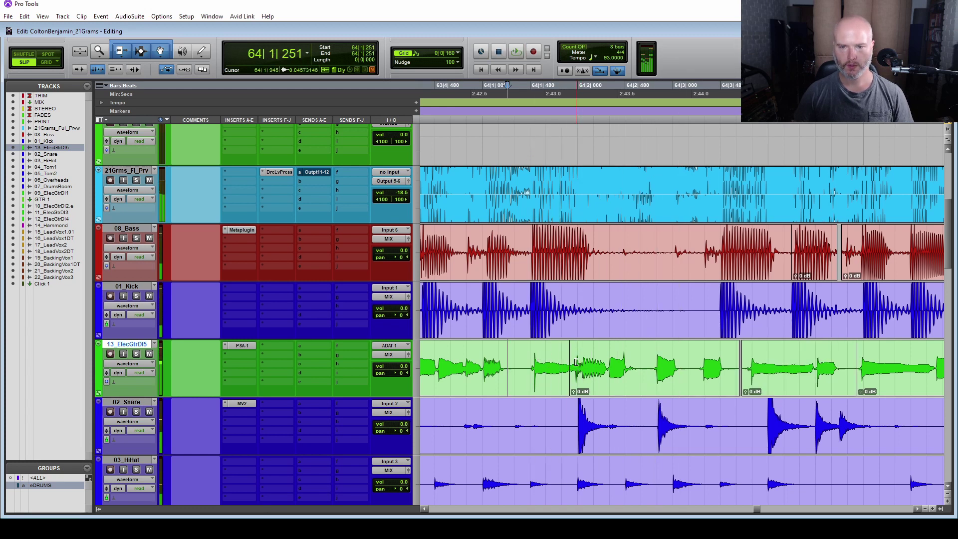
# Split off the 13_ElecGtrDI5 note at 64|1|457, nudge it slightly earlier and play from 63|4|804.
pyautogui.moveTo(574, 373)
pyautogui.mouseDown()
pyautogui.moveTo(557, 373)
pyautogui.moveTo(579, 373)
pyautogui.mouseUp()
pyautogui.hotkey('ctrl', 'z')
pyautogui.click(528, 358)
pyautogui.press('b')
pyautogui.click(551, 379)
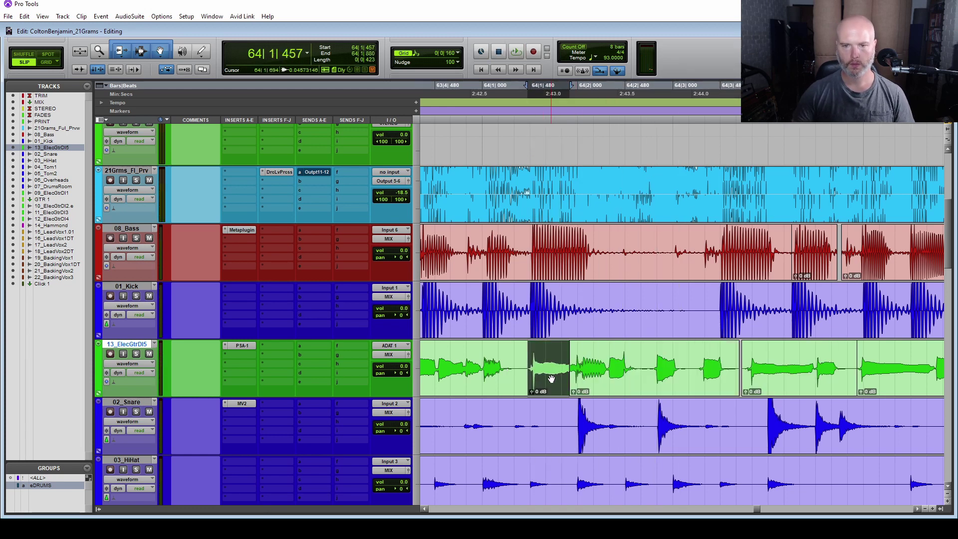
pyautogui.click(467, 359)
pyautogui.press('space')
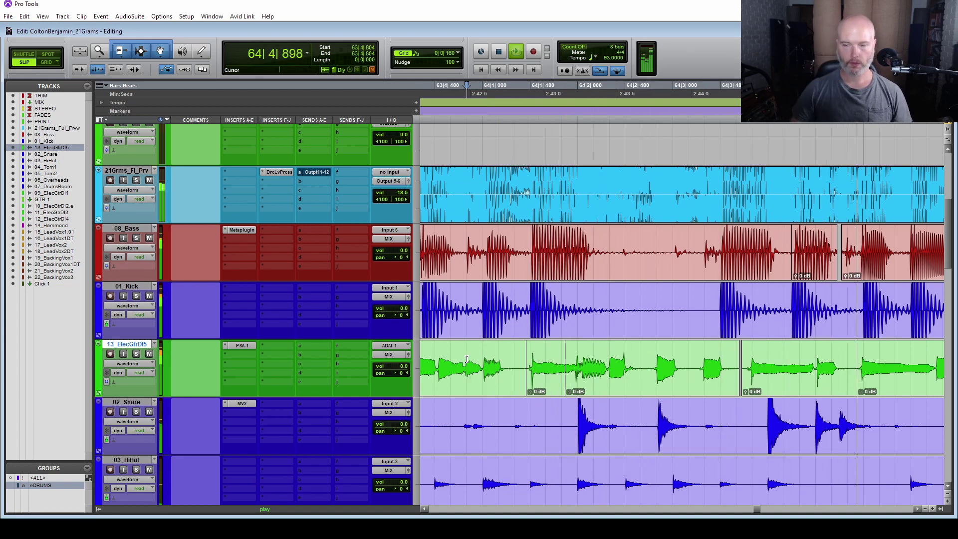
pyautogui.press('space')
pyautogui.press('space')
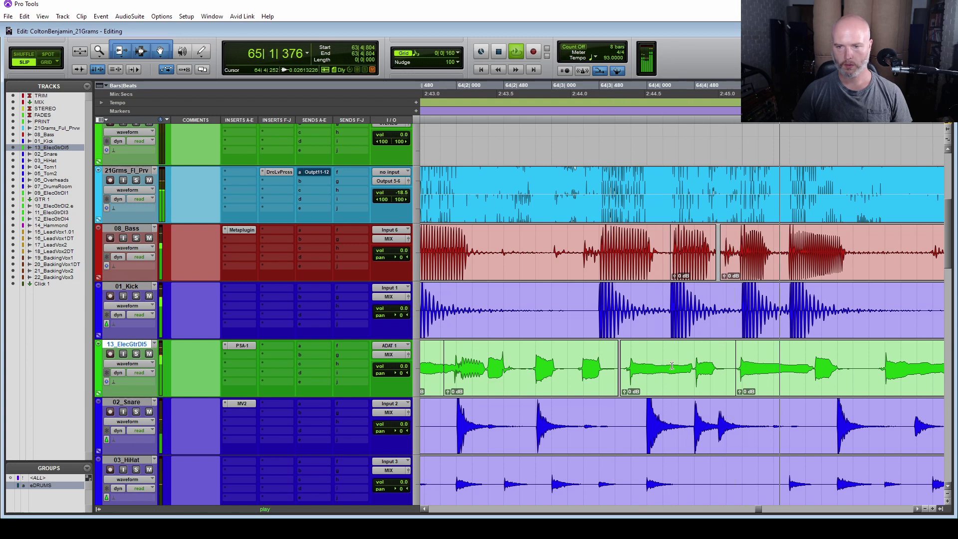
pyautogui.press('space')
# Split off the last note of the clip starting at 64|3|701 and nudge it earlier to 64|4|464.
pyautogui.click(647, 388)
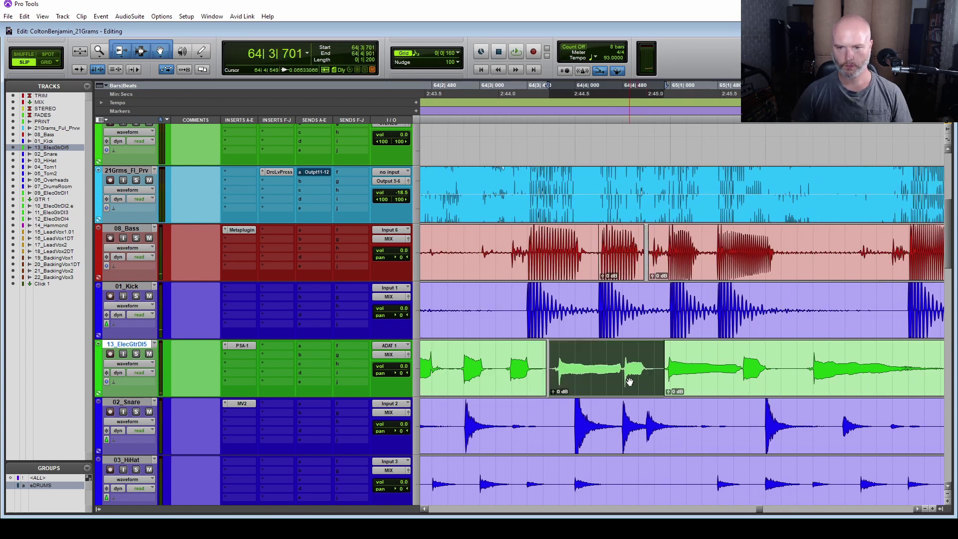
pyautogui.click(624, 361)
pyautogui.press('b')
pyautogui.click(642, 381)
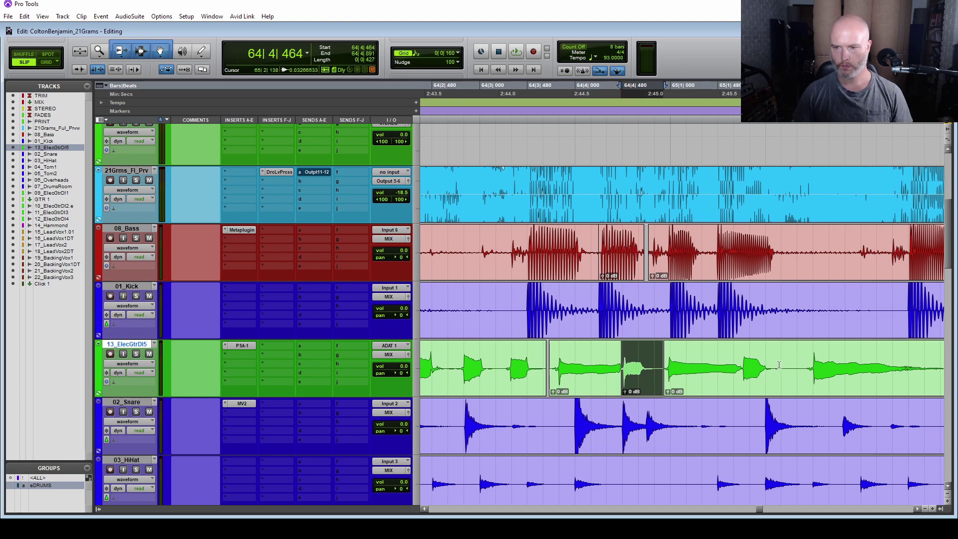
# Split off the short 13_ElecGtrDI5 note ending at 65|2|354, nudge it later to 65|1|786 and play from 64|3|126.
pyautogui.moveTo(793, 366); pyautogui.dragTo(761, 371)
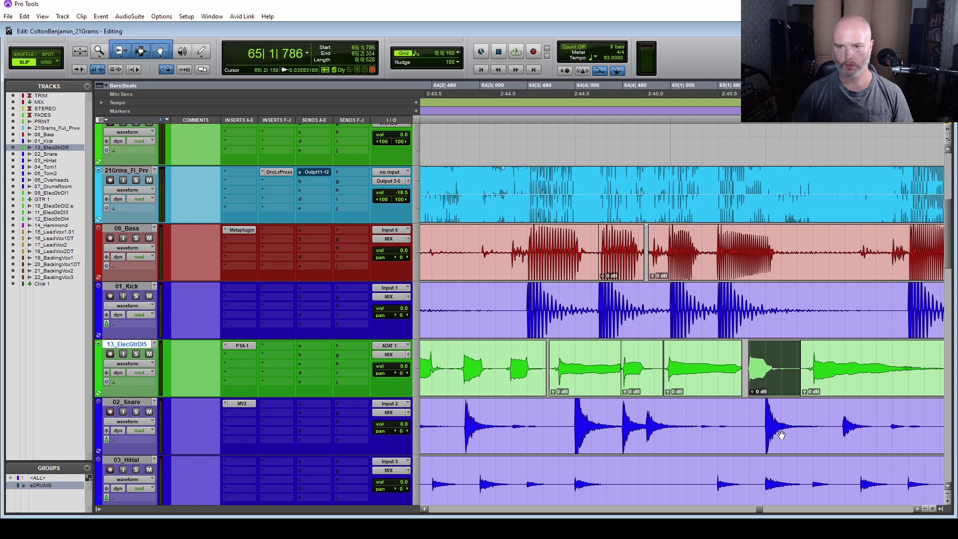
pyautogui.click(517, 368)
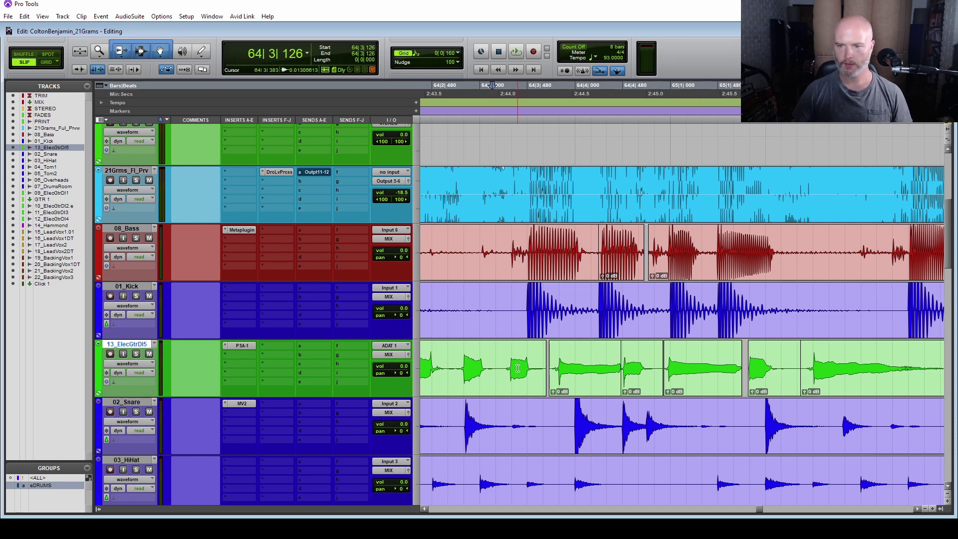
pyautogui.press('space')
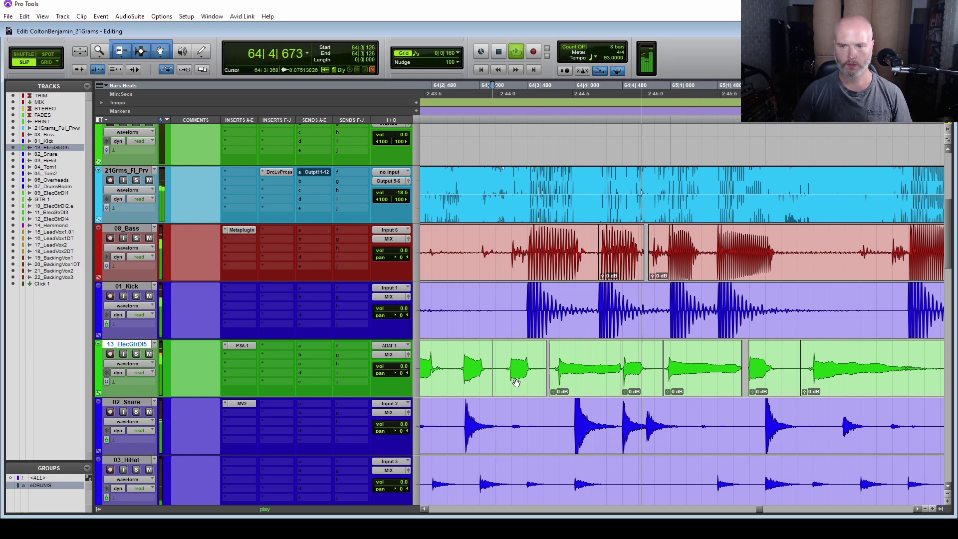
pyautogui.press('space')
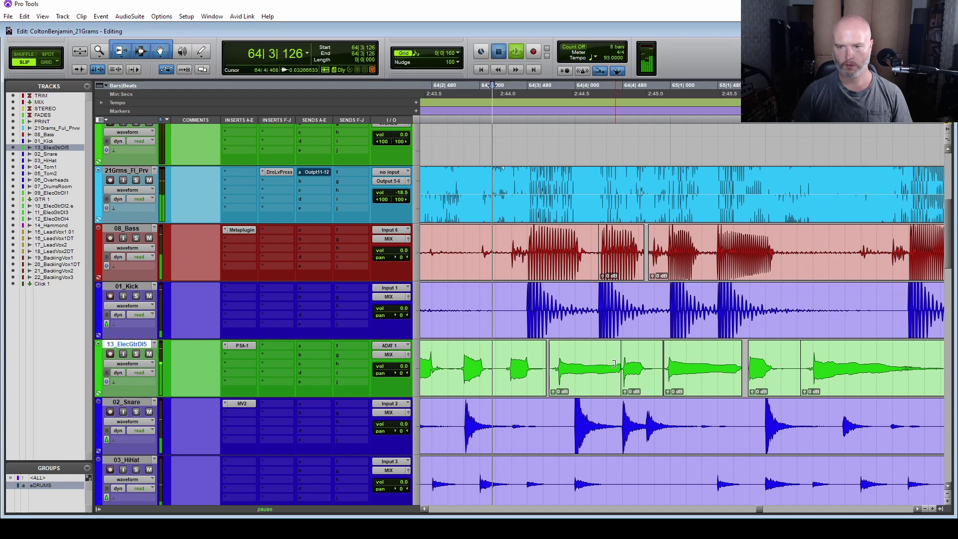
pyautogui.press('space')
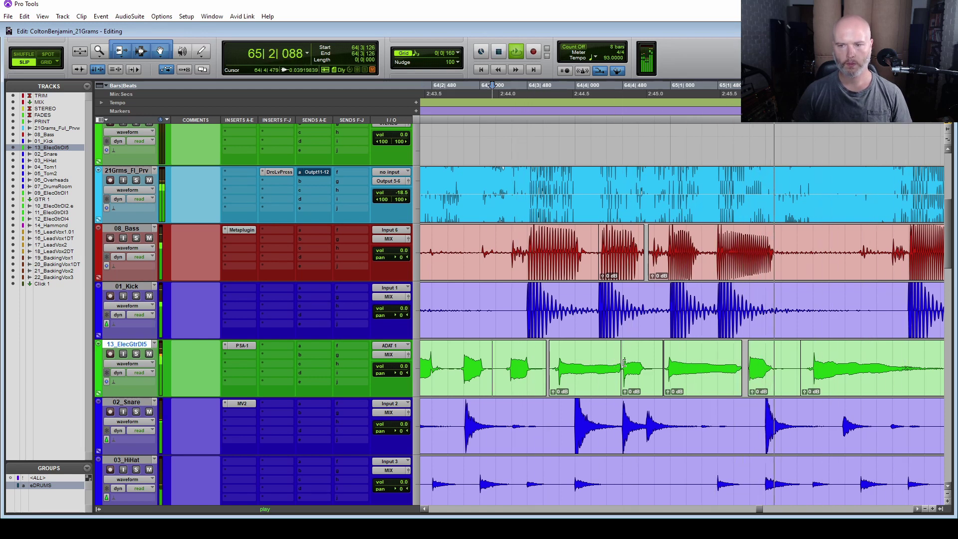
pyautogui.press('space')
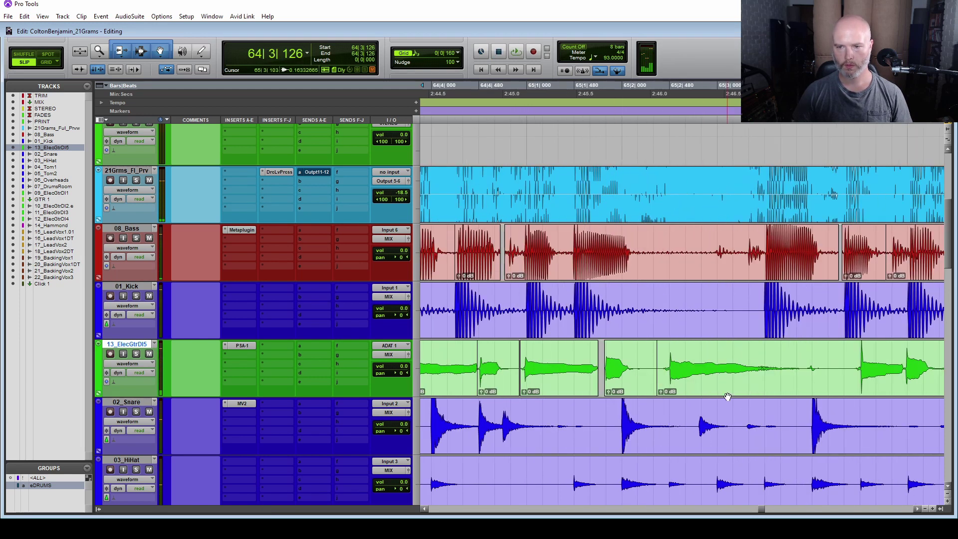
# Split 13_ElecGtrDI5 at 65|3|807, nudge the long note before the split earlier and play from 64|4|061.
pyautogui.moveTo(679, 386); pyautogui.dragTo(673, 386)
pyautogui.hotkey('ctrl', 'z')
pyautogui.click(797, 363)
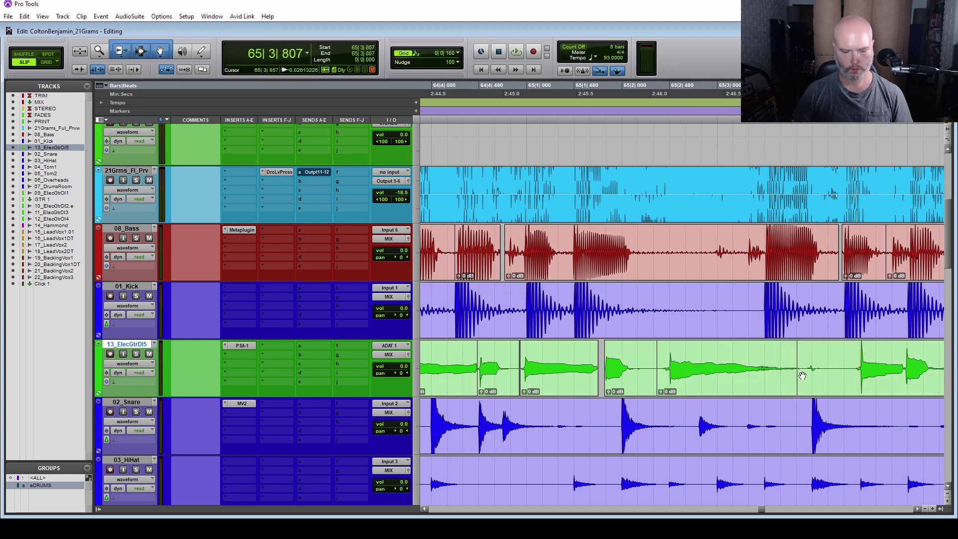
pyautogui.press('b')
pyautogui.moveTo(755, 384); pyautogui.dragTo(748, 385)
pyautogui.click(438, 355)
pyautogui.press('space')
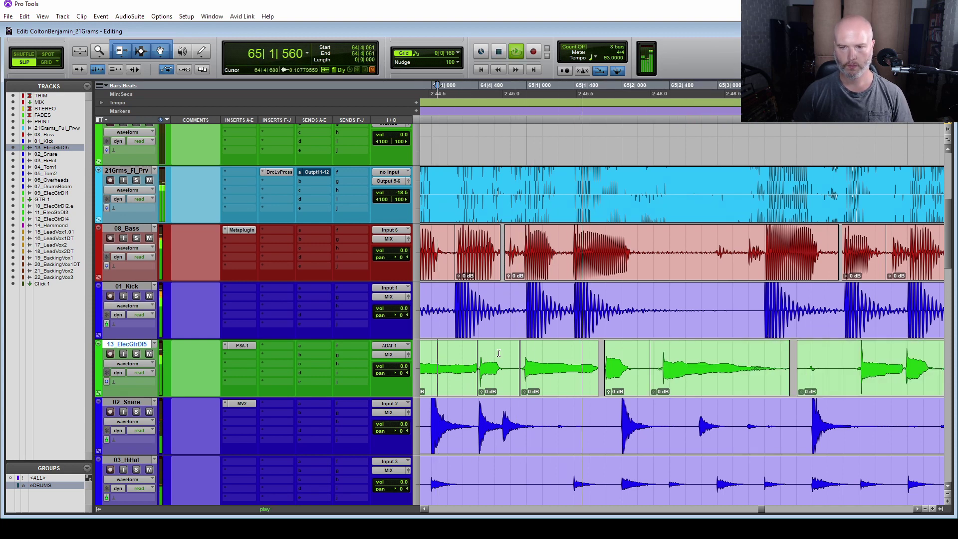
pyautogui.press('space')
# Nudge the long note after 65|2|000 later and play the passage from 64|4|232.
pyautogui.moveTo(669, 385); pyautogui.dragTo(690, 384)
pyautogui.click(455, 359)
pyautogui.press('space')
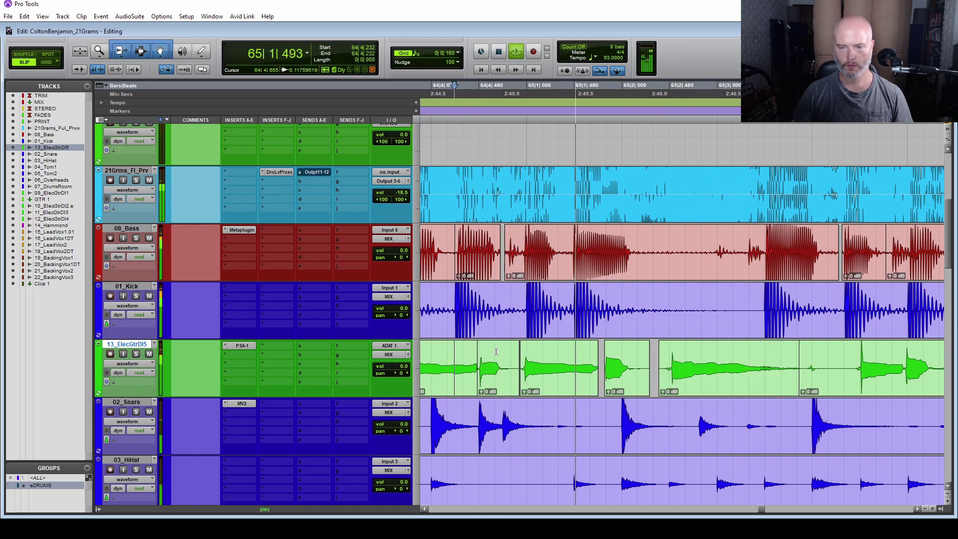
pyautogui.press('space')
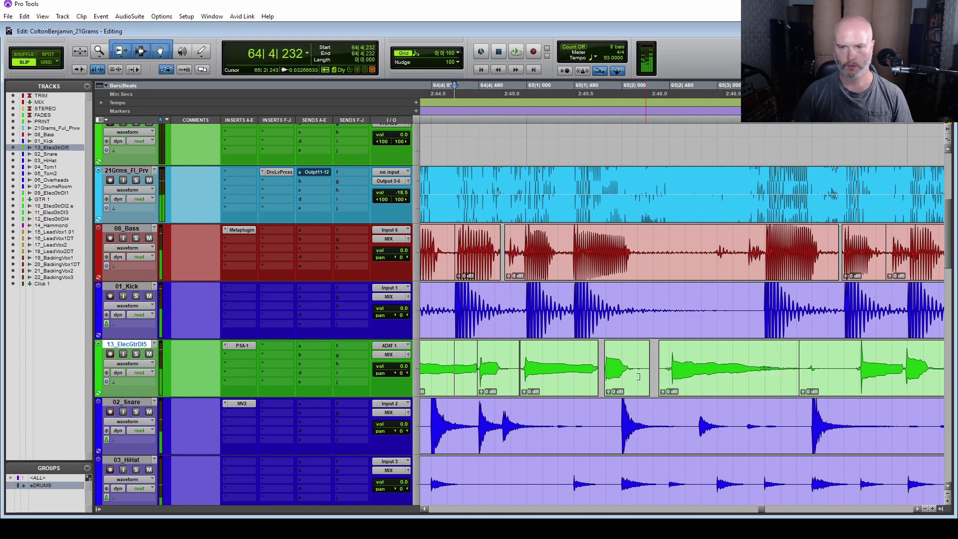
# Play from 64|3|187, nudge the two adjacent clips starting at 64|3|701 slightly later and replay from 64|3|247.
pyautogui.hscroll(-1, 645, 393)
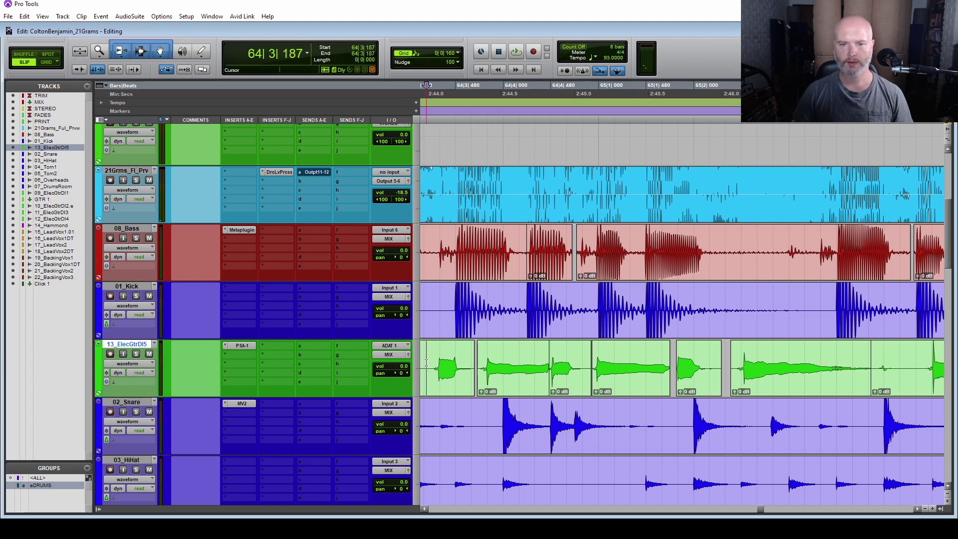
pyautogui.press('space')
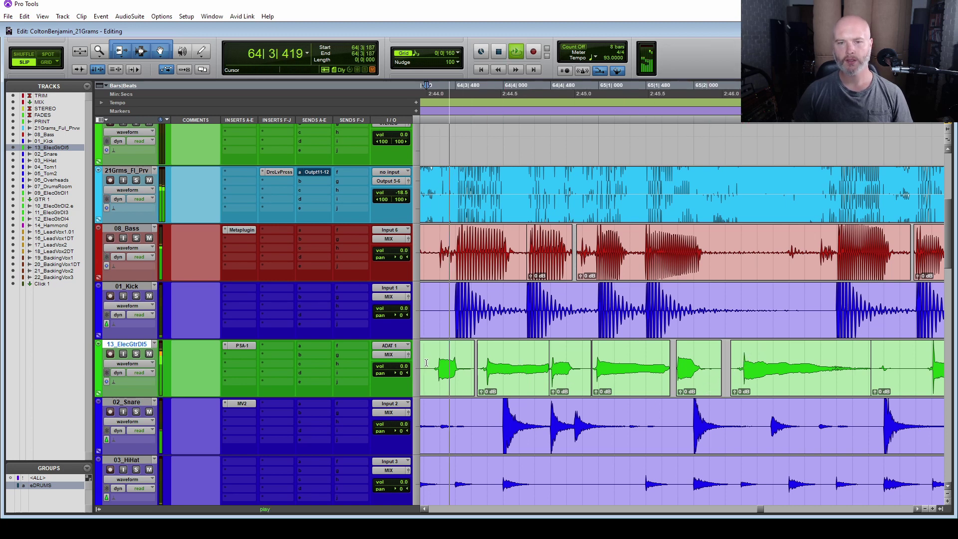
pyautogui.press('space')
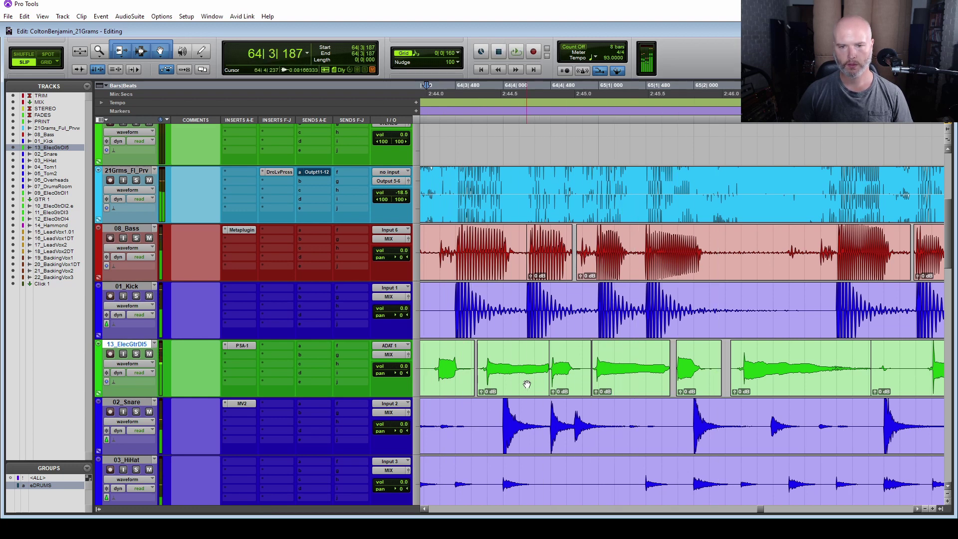
pyautogui.click(525, 383)
pyautogui.keyDown('shift'); pyautogui.click(559, 388); pyautogui.keyUp('shift')
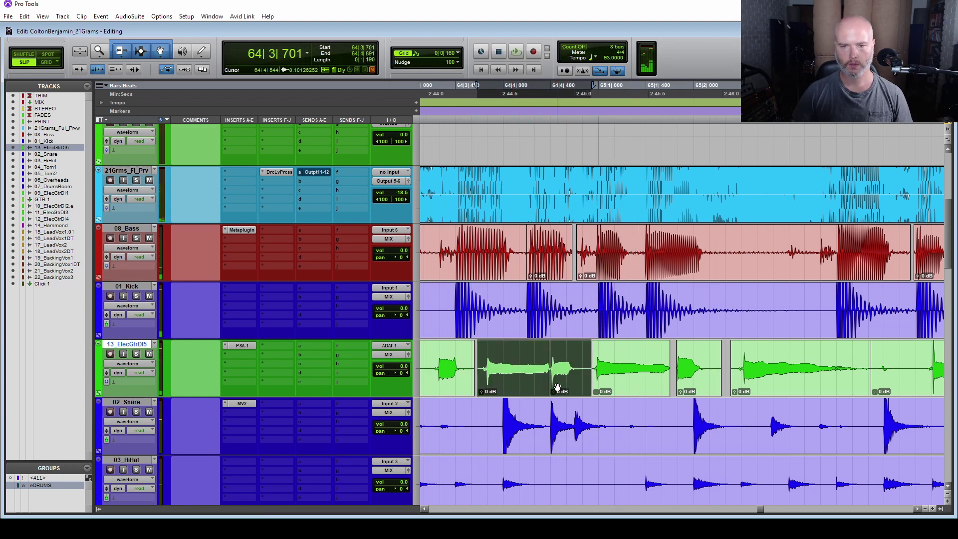
pyautogui.click(432, 360)
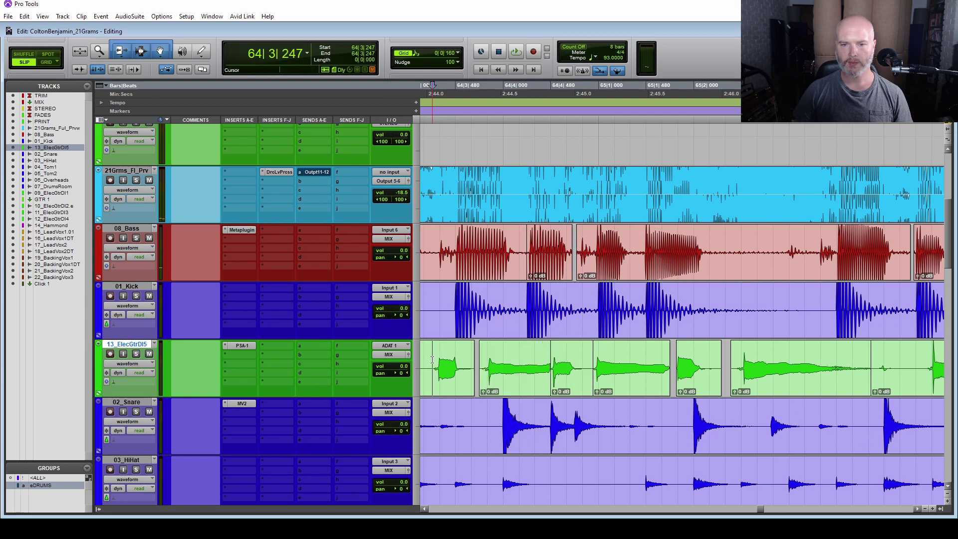
pyautogui.press('space')
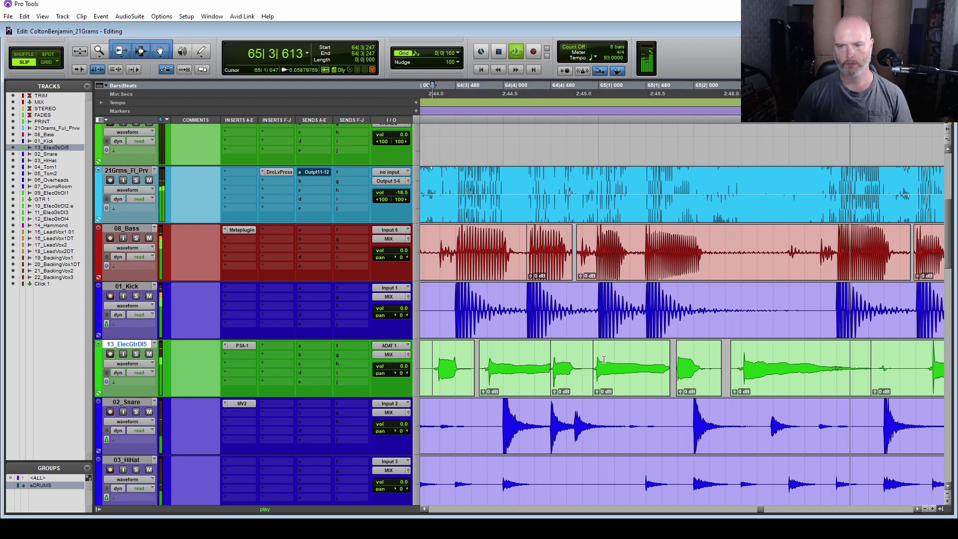
pyautogui.press('space')
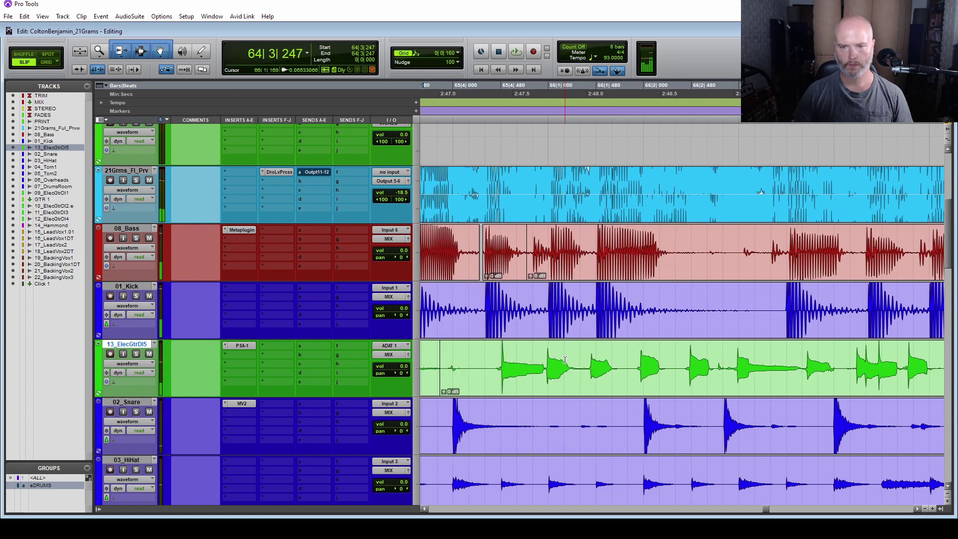
# Separate the two 13_ElecGtrDI5 notes between about 66|1|310 and 66|2|342, nudge them later and play from 65|4|365.
pyautogui.press('space')
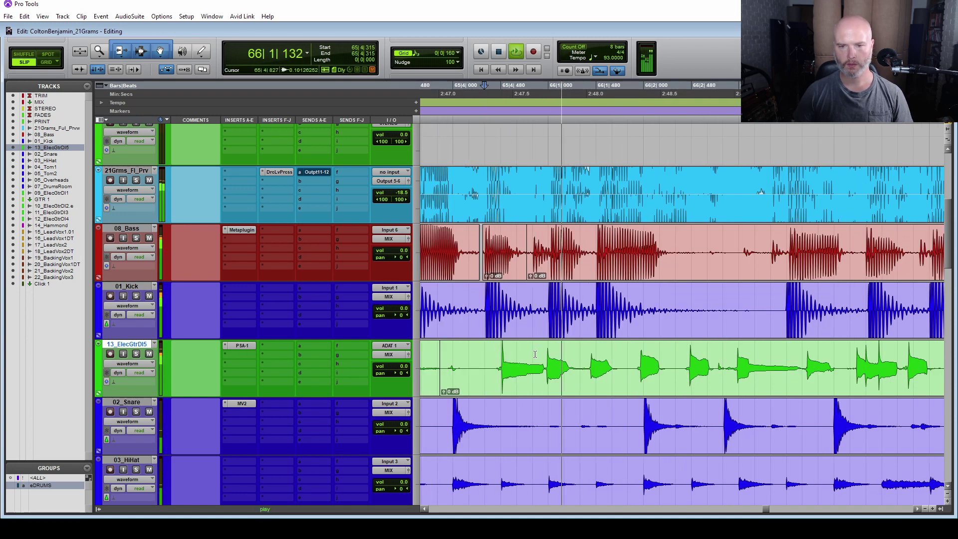
pyautogui.press('space')
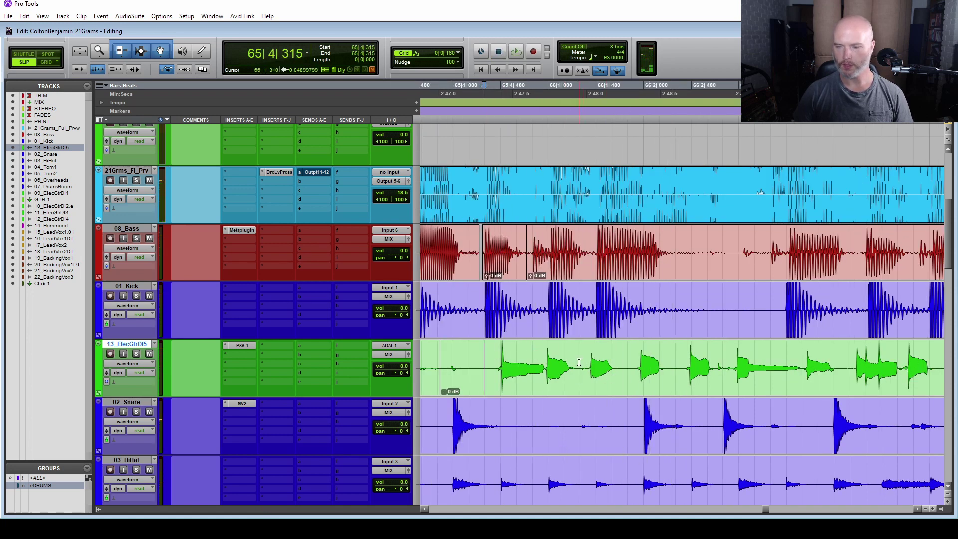
pyautogui.moveTo(580, 361); pyautogui.dragTo(677, 367)
pyautogui.hotkey('ctrl', 'e')
pyautogui.moveTo(588, 362); pyautogui.dragTo(573, 362)
pyautogui.click(489, 352)
pyautogui.press('space')
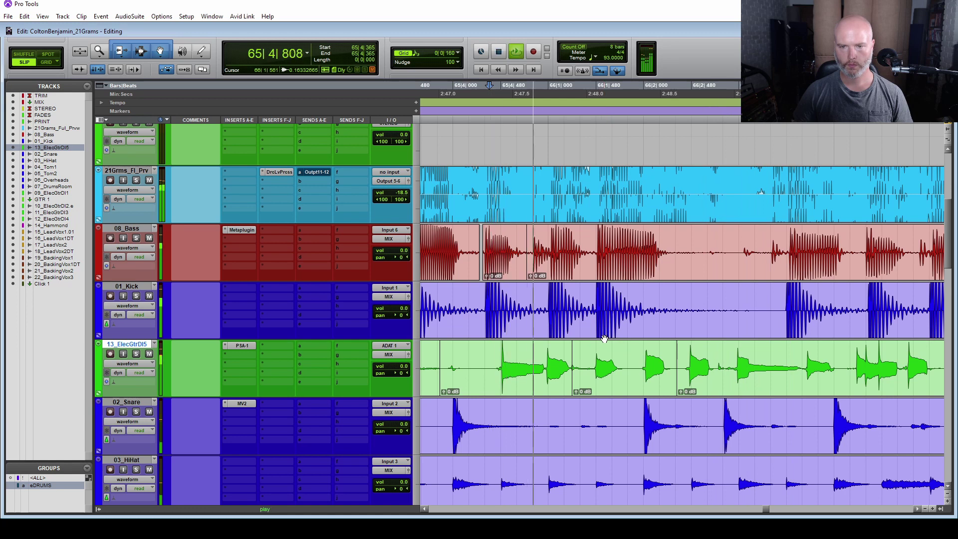
pyautogui.press('space')
# Extend the separated clip's start earlier to include the note near 66|1|000 and play from 65|4|209.
pyautogui.click(574, 362)
pyautogui.moveTo(574, 362); pyautogui.dragTo(547, 369)
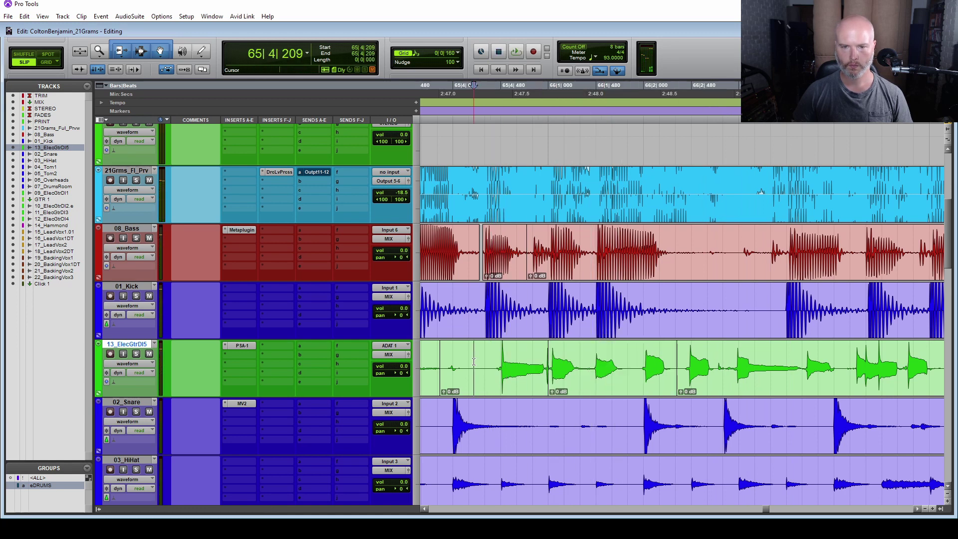
pyautogui.press('space')
pyautogui.press('space')
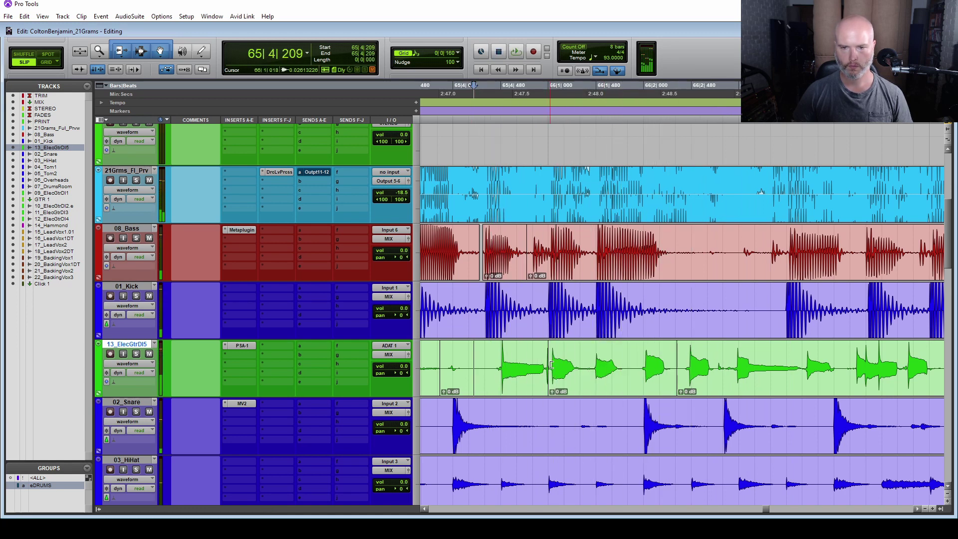
# Try extending that clip's start further over the tail of the preceding note and play from 65|4|154.
pyautogui.moveTo(551, 365); pyautogui.dragTo(532, 361)
pyautogui.press('space')
pyautogui.press('space')
pyautogui.press('space')
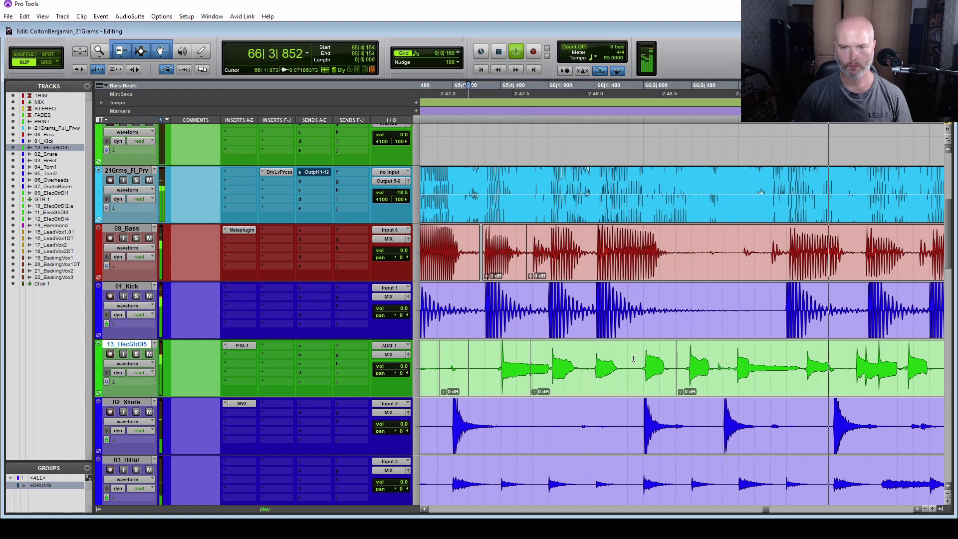
pyautogui.press('space')
# Trim the clip's start to just before its note near 66|1|000 and play from 65|4|108.
pyautogui.moveTo(531, 355); pyautogui.dragTo(551, 373)
pyautogui.click(464, 365)
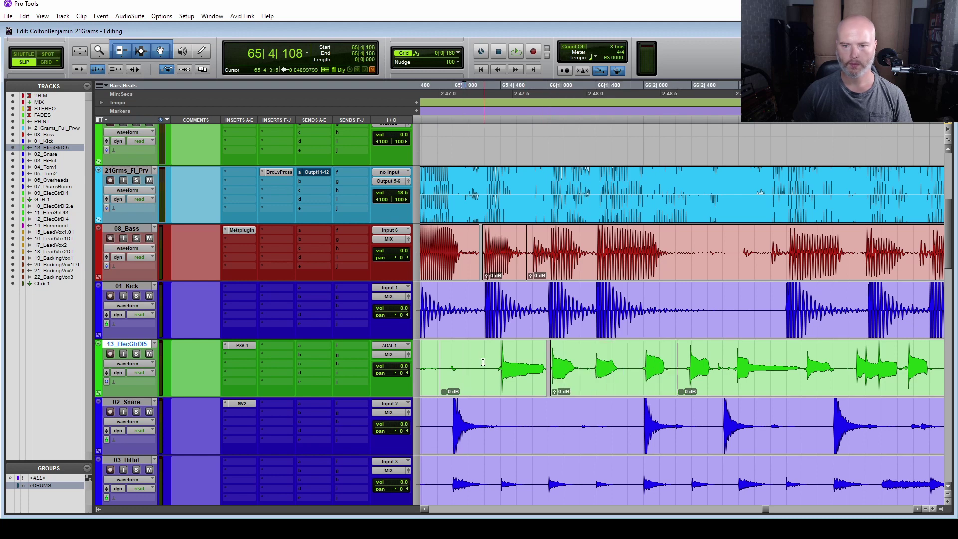
pyautogui.press('space')
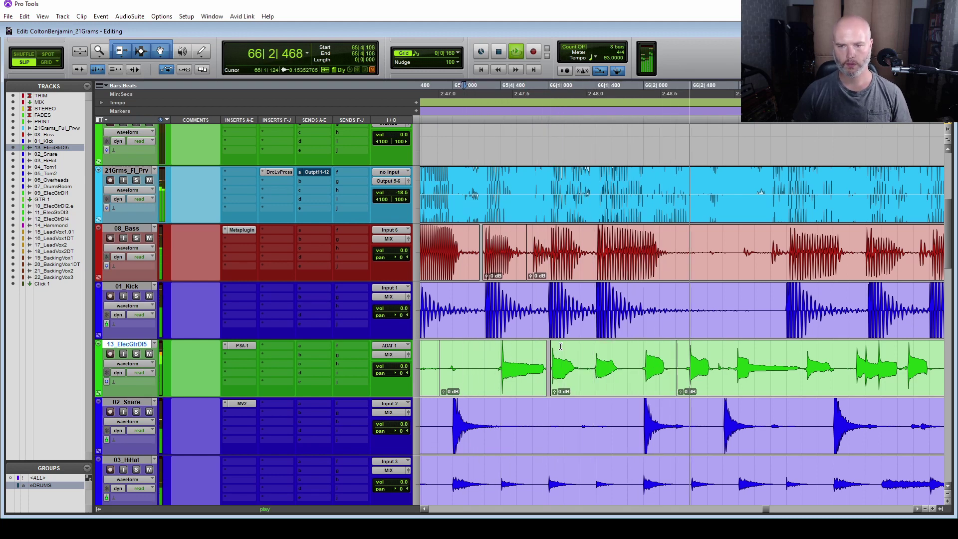
pyautogui.hscroll(2, 605, 339)
pyautogui.press('space')
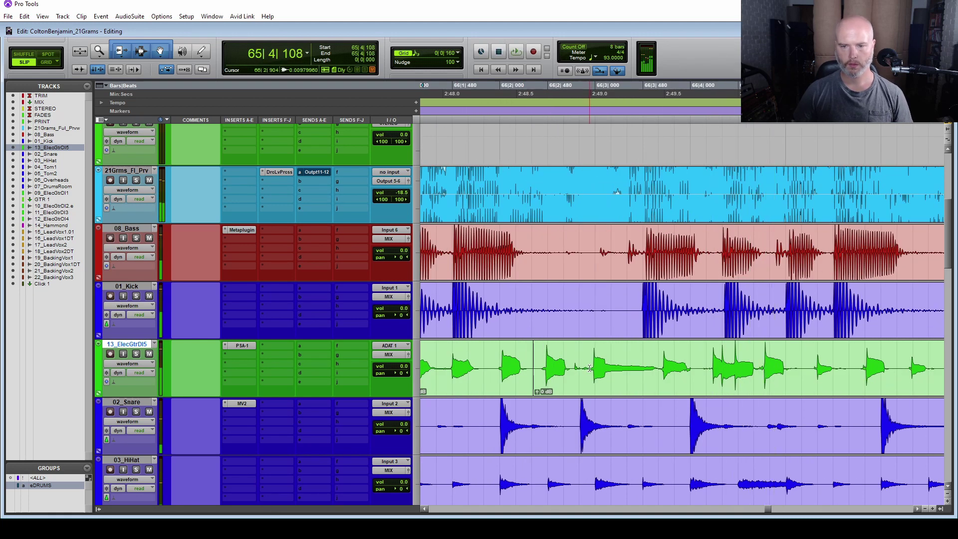
# Split 13_ElecGtrDI5 at 66|3|658, nudge the clip before the split later to 66|2|363 and play it in context.
pyautogui.click(658, 364)
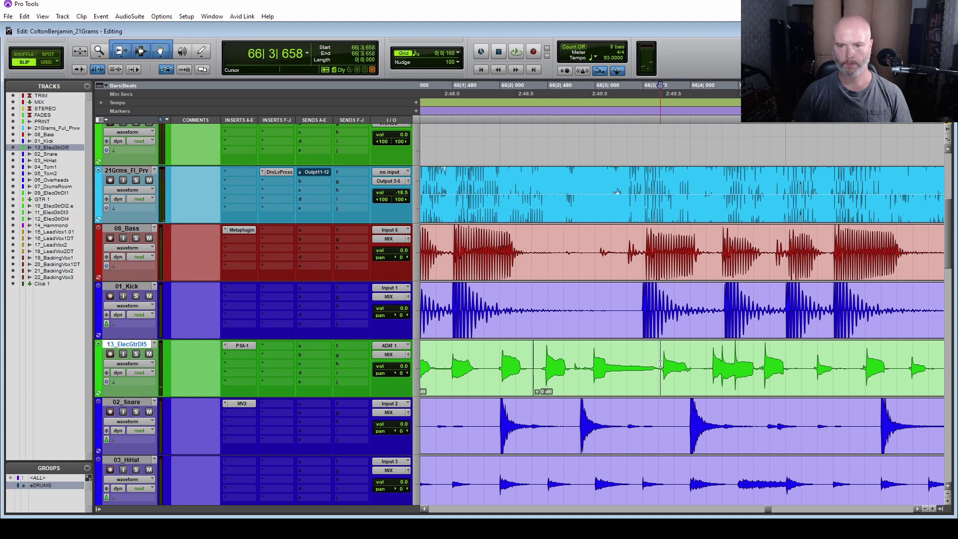
pyautogui.hotkey('ctrl', 'e')
pyautogui.click(632, 385)
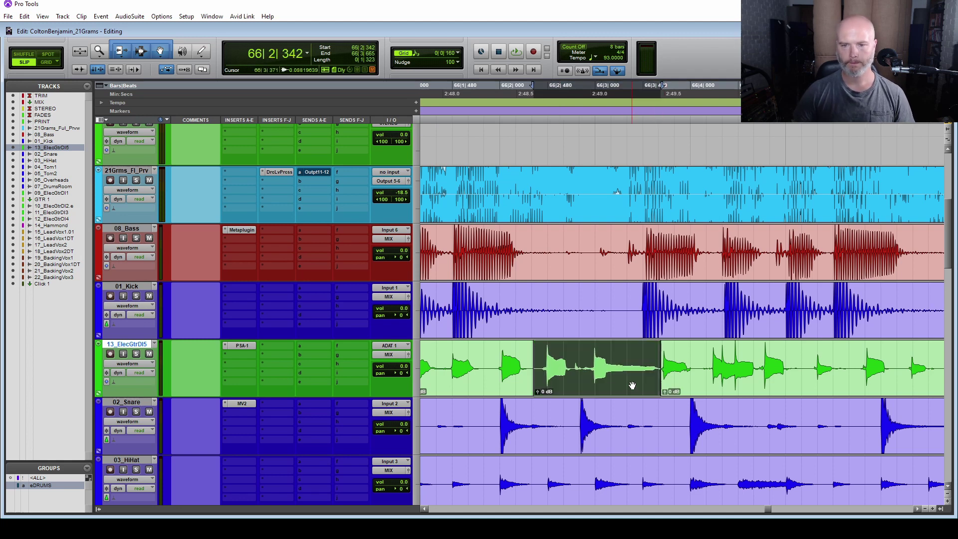
pyautogui.click(449, 349)
pyautogui.press('space')
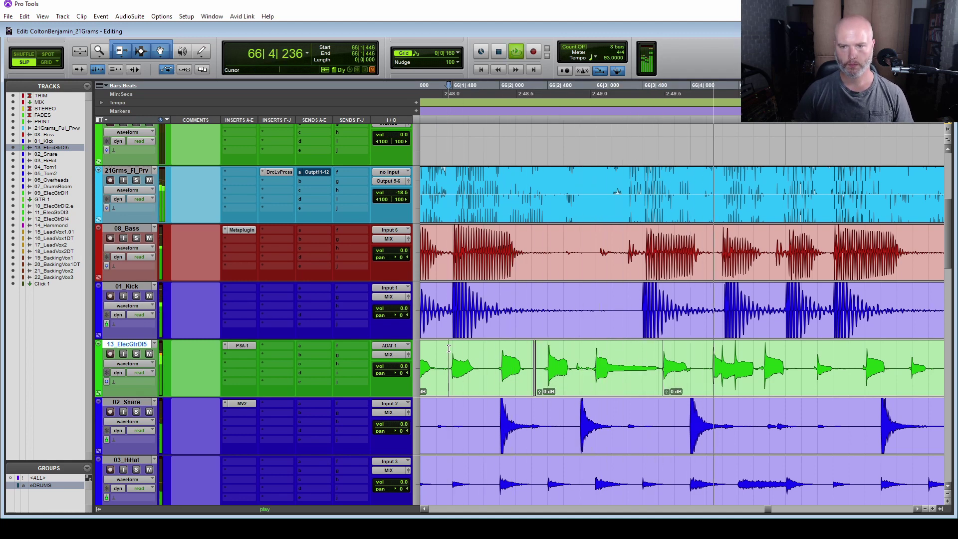
pyautogui.press('space')
pyautogui.click(610, 382)
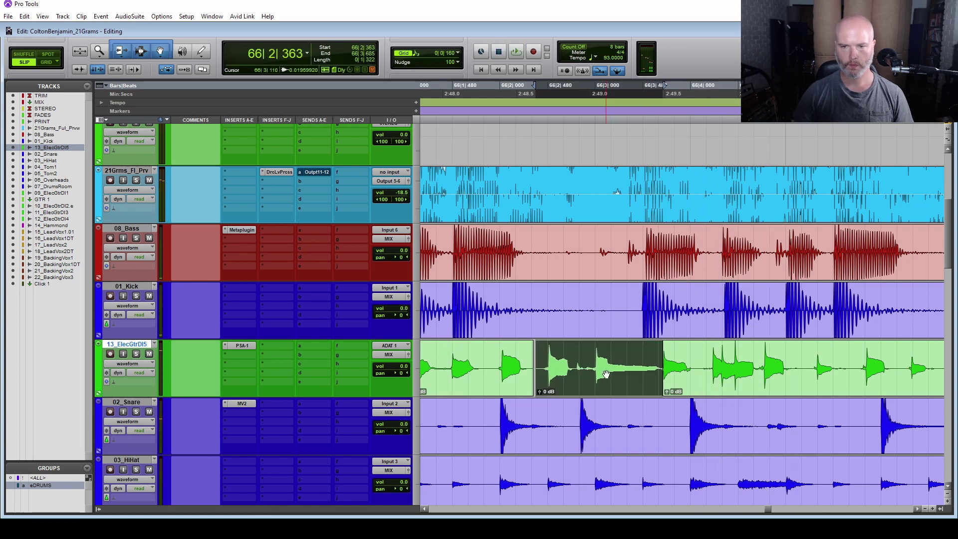
pyautogui.click(483, 361)
pyautogui.press('space')
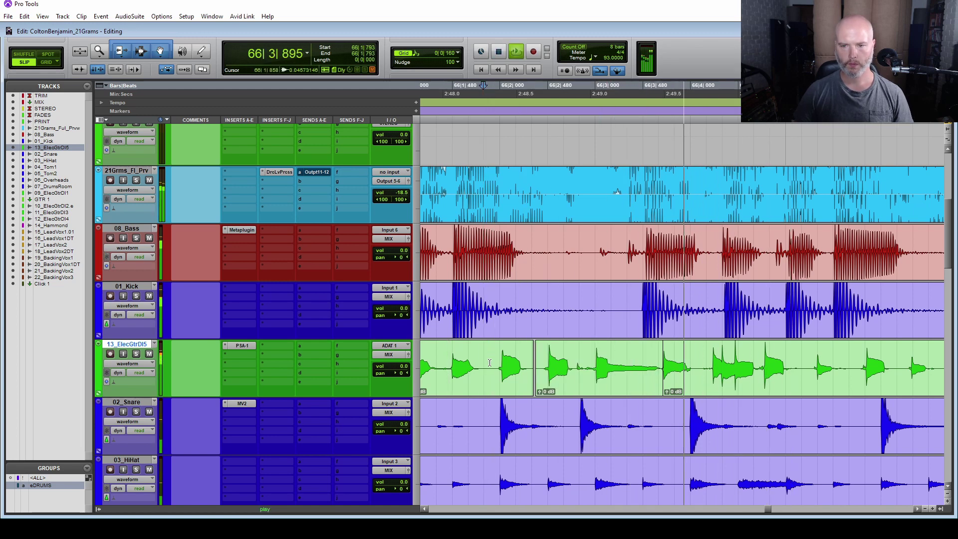
pyautogui.press('space')
# Separate the 13_ElecGtrDI5 note before 66|4|000 into its own clip, nudge it later to 66|3|685 and play from 66|2|778.
pyautogui.hscroll(2, 587, 382)
pyautogui.click(617, 383)
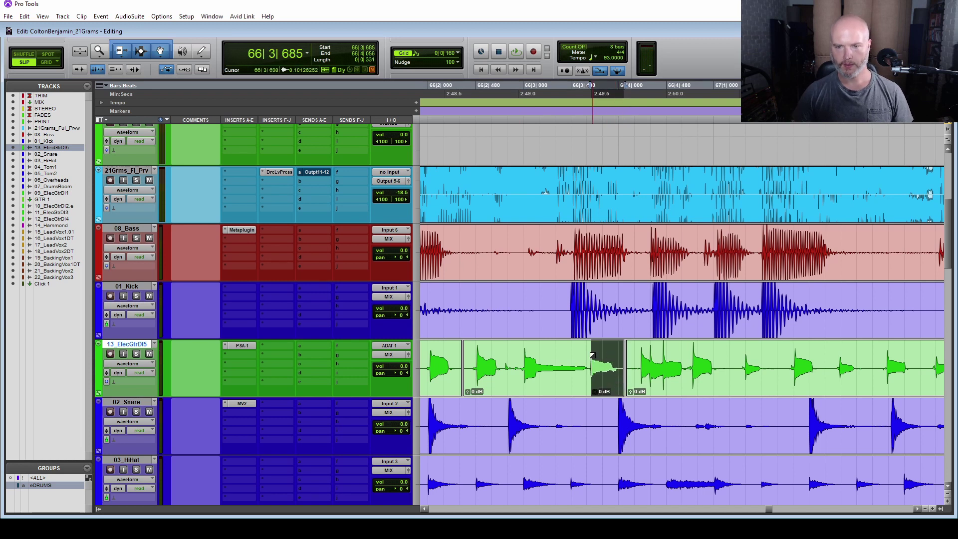
pyautogui.click(505, 361)
pyautogui.press('space')
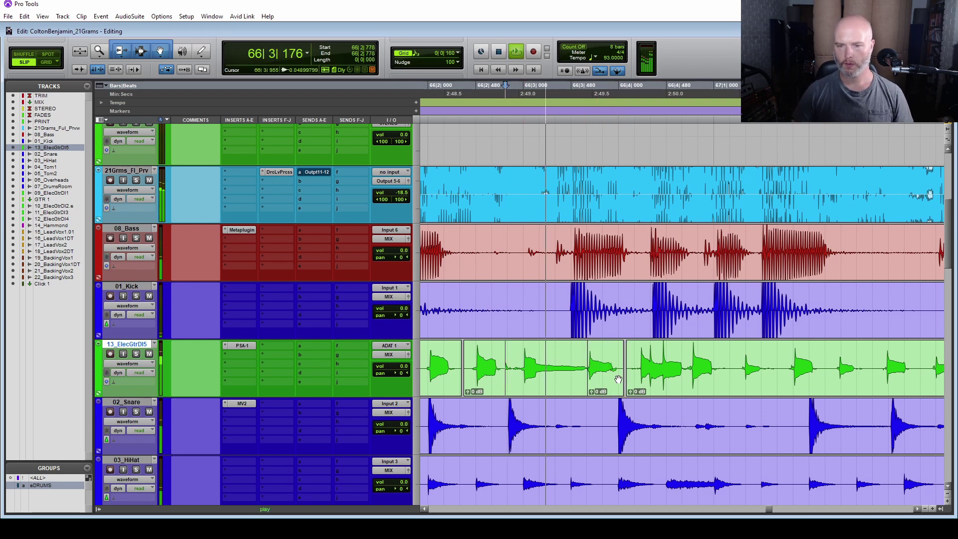
pyautogui.press('space')
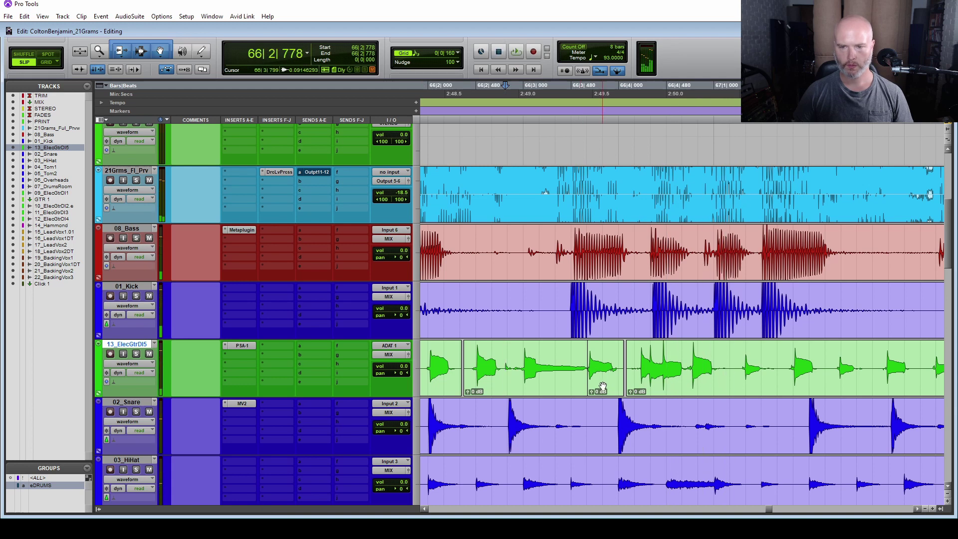
# Nudge that single-note clip later again, extend its start back to meet the preceding clip and play from 66|2|014.
pyautogui.click(602, 386)
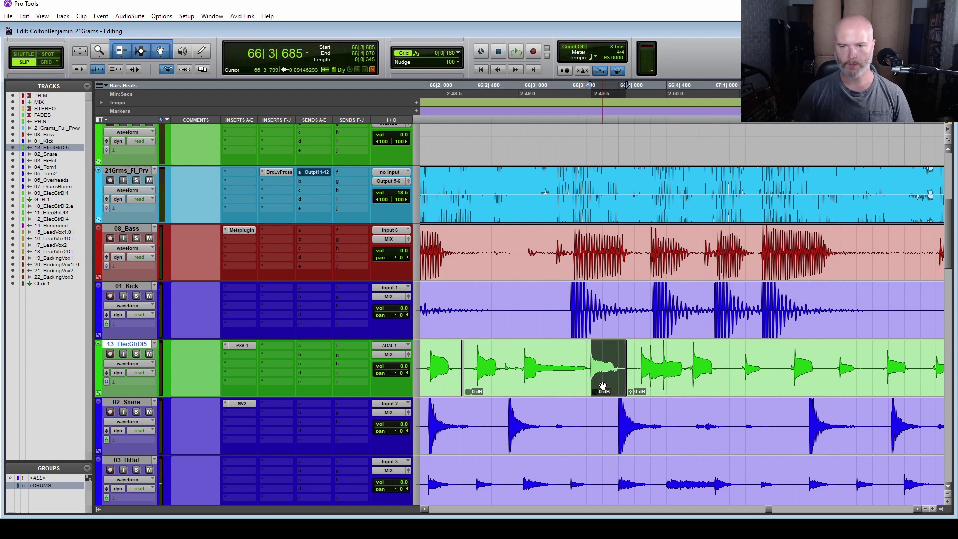
pyautogui.click(434, 364)
pyautogui.press('space')
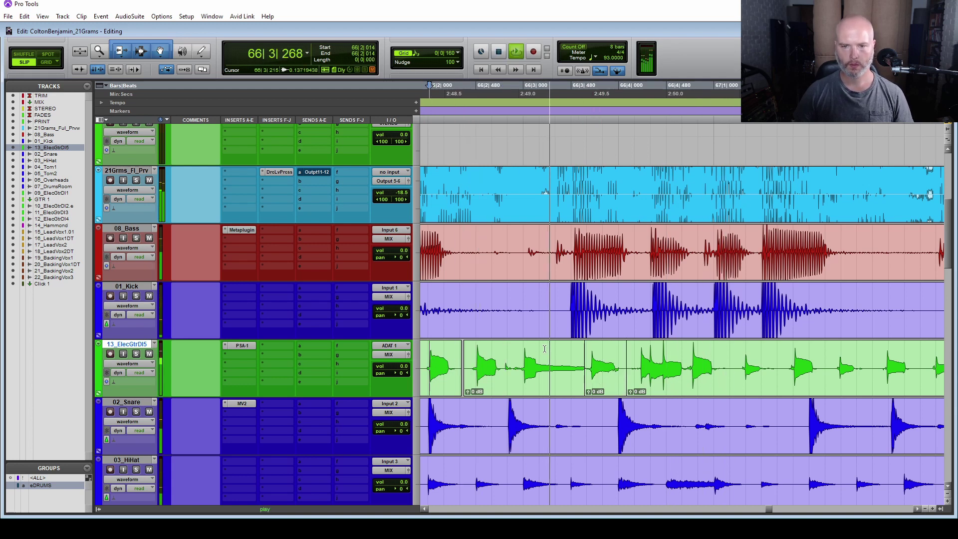
pyautogui.press('space')
# Nudge the preceding two-note clip slightly later to 66|2|369 and play the passage from 65|4|546.
pyautogui.click(528, 383)
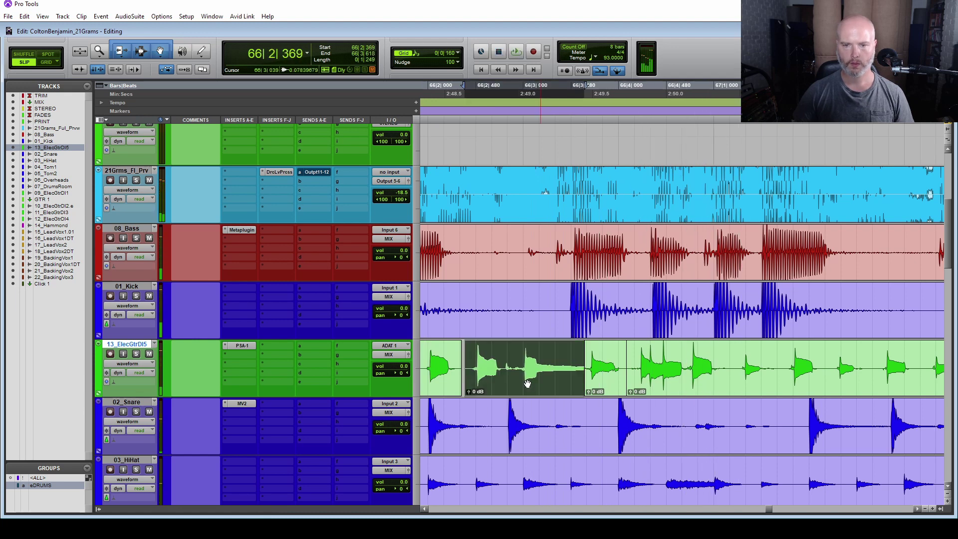
pyautogui.press('space')
pyautogui.press('space')
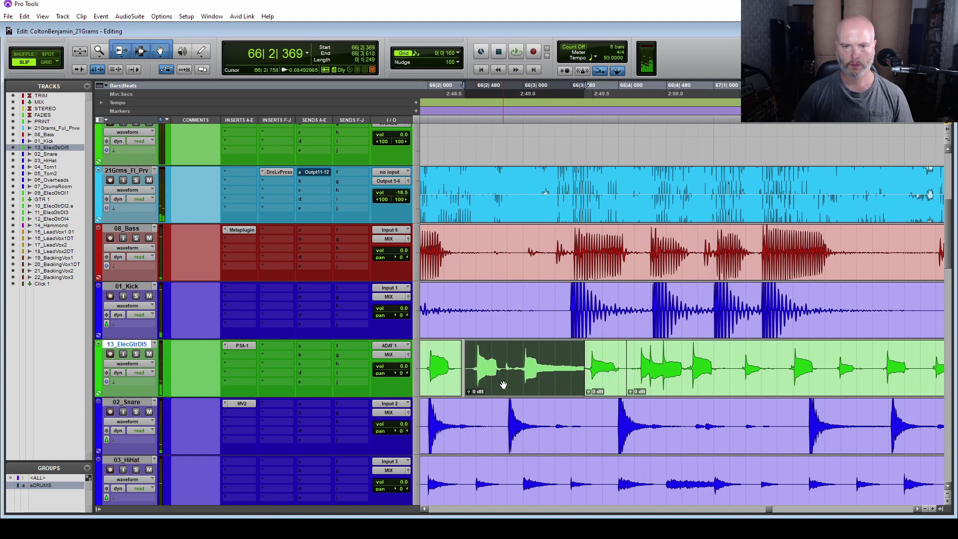
pyautogui.hscroll(-4, 499, 379)
pyautogui.click(435, 355)
pyautogui.press('space')
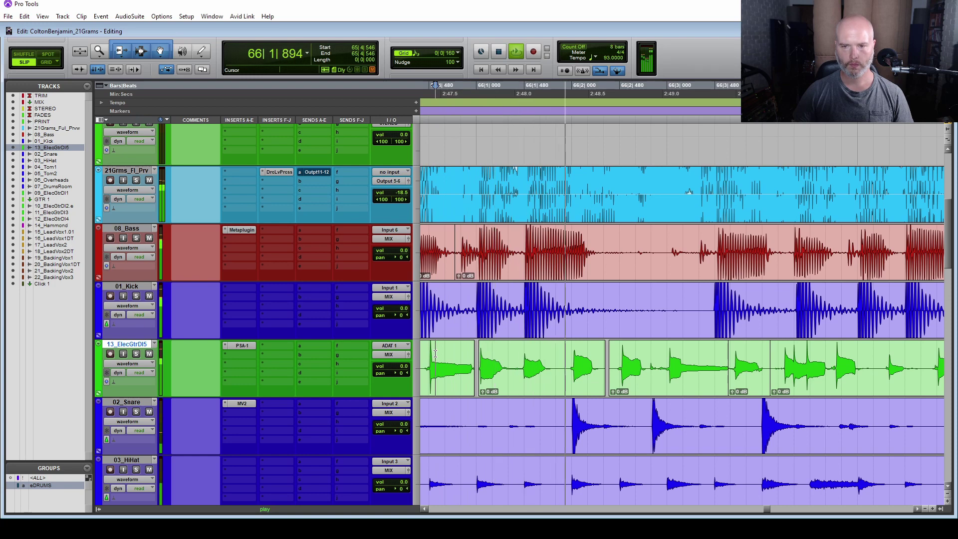
pyautogui.press('space')
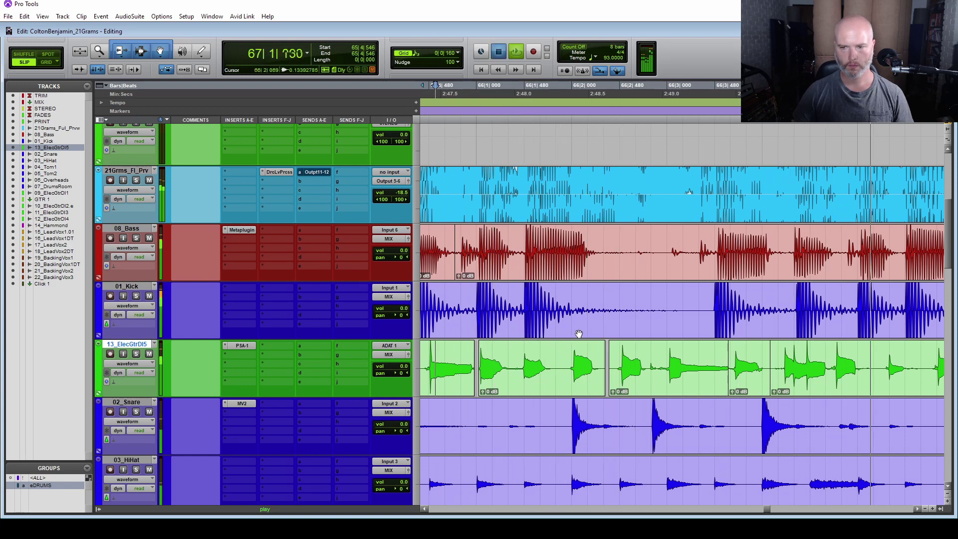
# Nudge the single-note clip before 66|4|000 later to 66|3|628 and play it in context from 66|1|933.
pyautogui.hscroll(4, 579, 334)
pyautogui.click(606, 379)
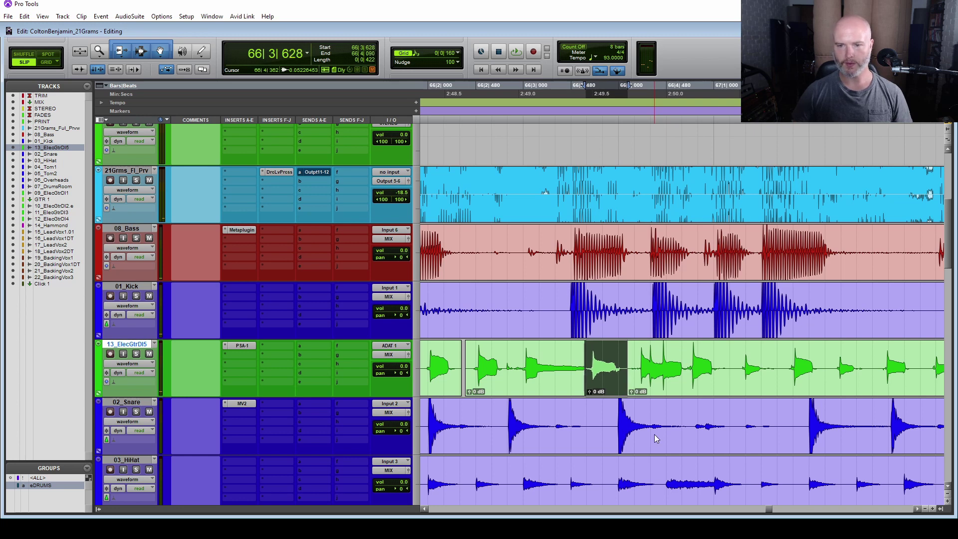
pyautogui.click(425, 360)
pyautogui.press('space')
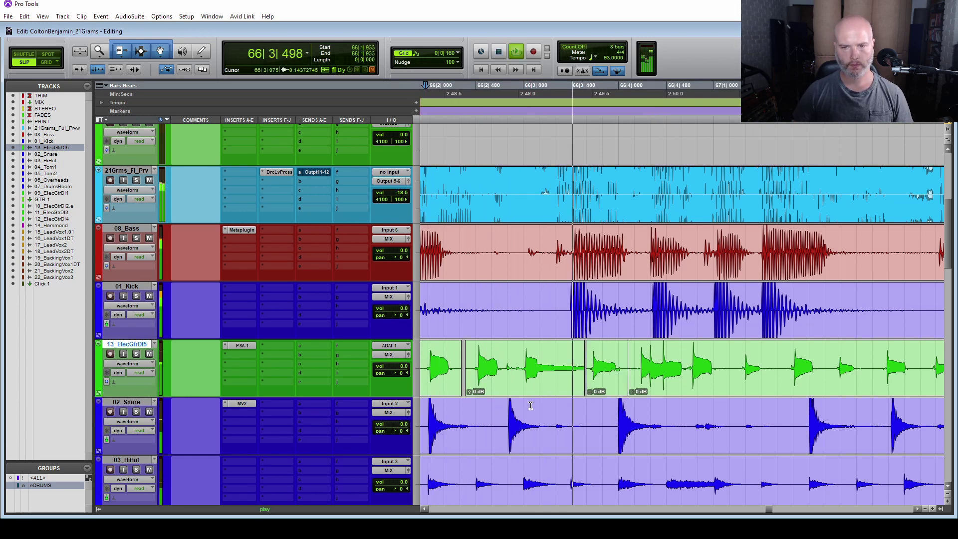
pyautogui.press('space')
pyautogui.press('space')
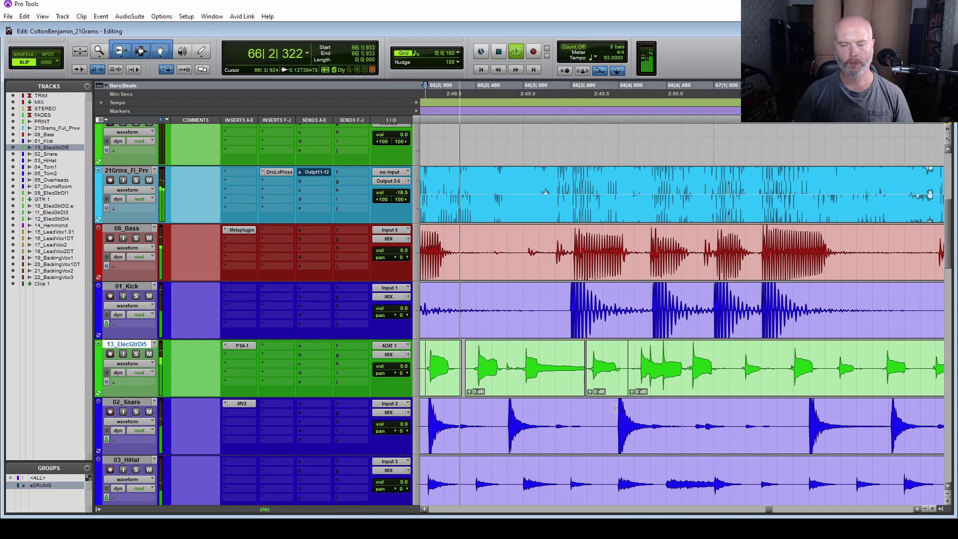
pyautogui.press('space')
# Nudge the same single-note clip further to 66|3|641 and play from 66|2|034.
pyautogui.click(613, 385)
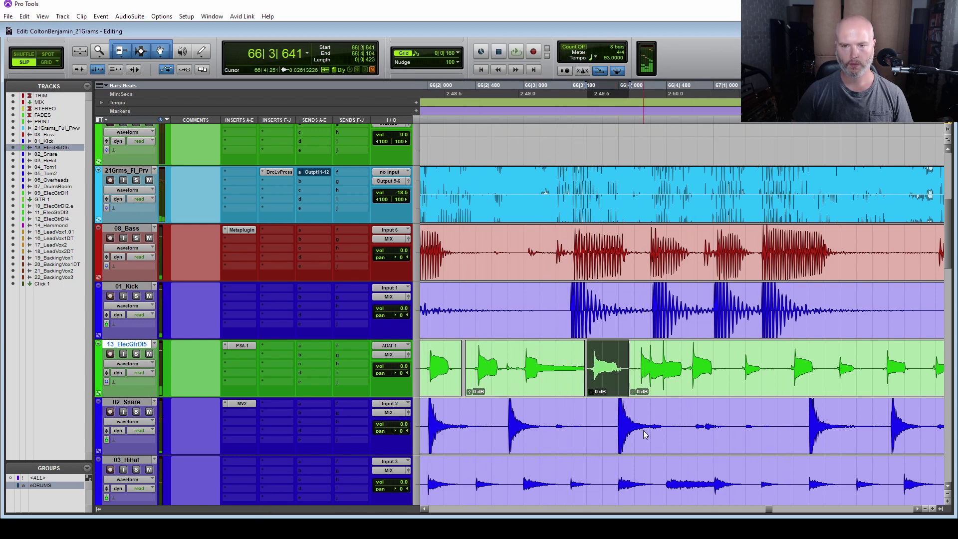
pyautogui.click(620, 361)
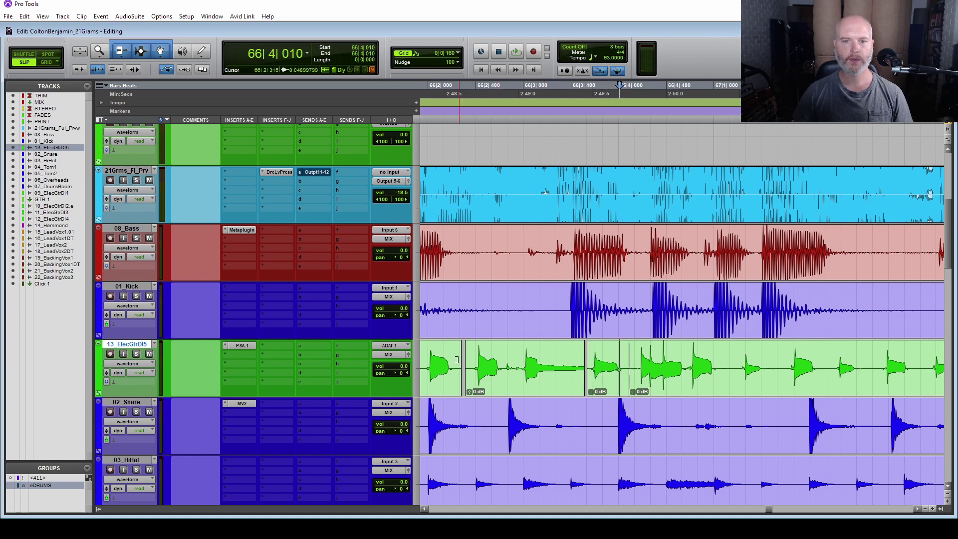
pyautogui.click(431, 354)
pyautogui.press('space')
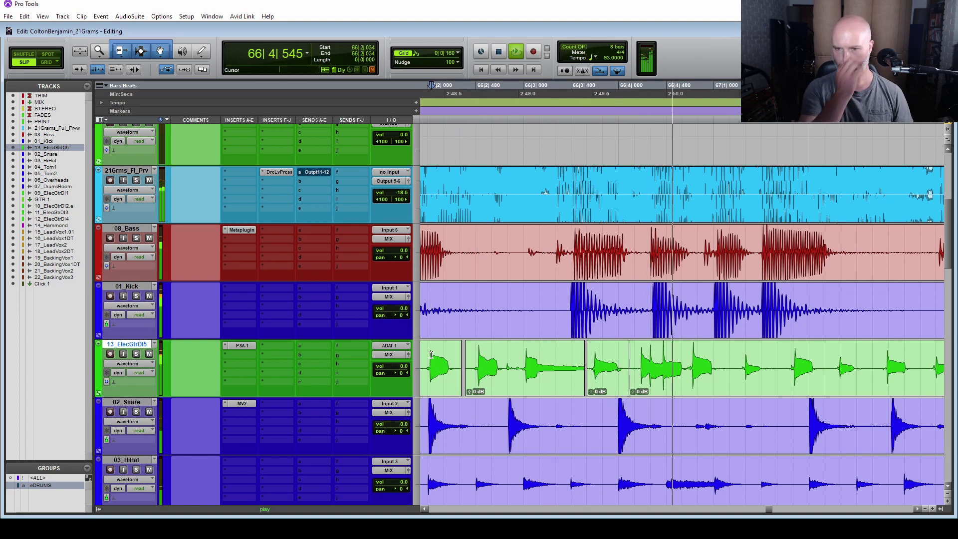
pyautogui.press('space')
pyautogui.press('space')
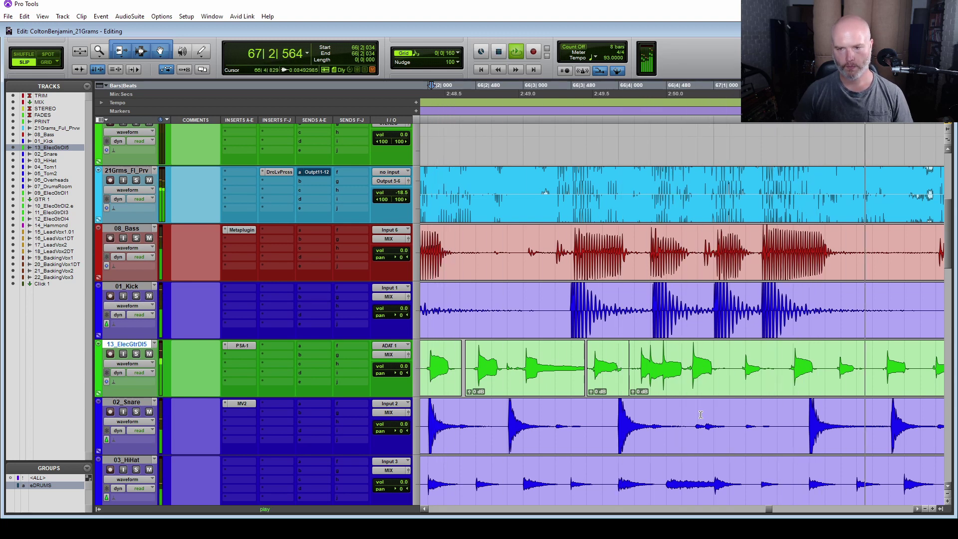
pyautogui.press('space')
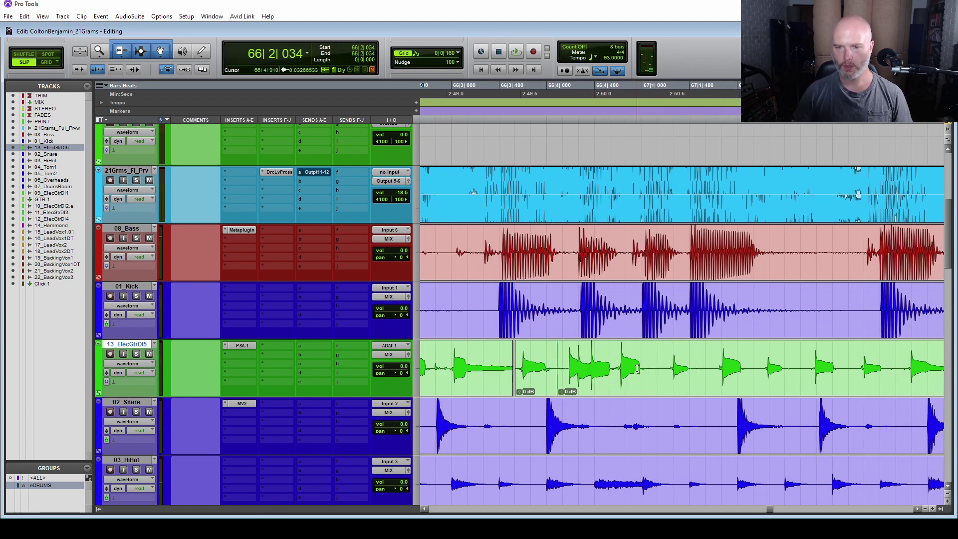
# Try splitting 13_ElecGtrDI5 near 67|1|065 and nudging the clip from 66|4|107 later, play from 66|2|919, and undo it.
pyautogui.hotkey('ctrl', 'e')
pyautogui.click(627, 374)
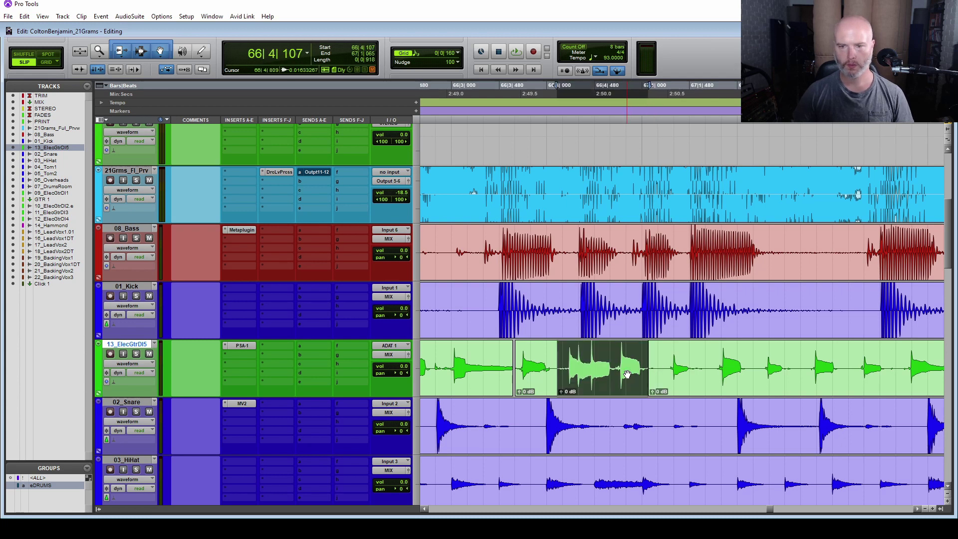
pyautogui.click(449, 369)
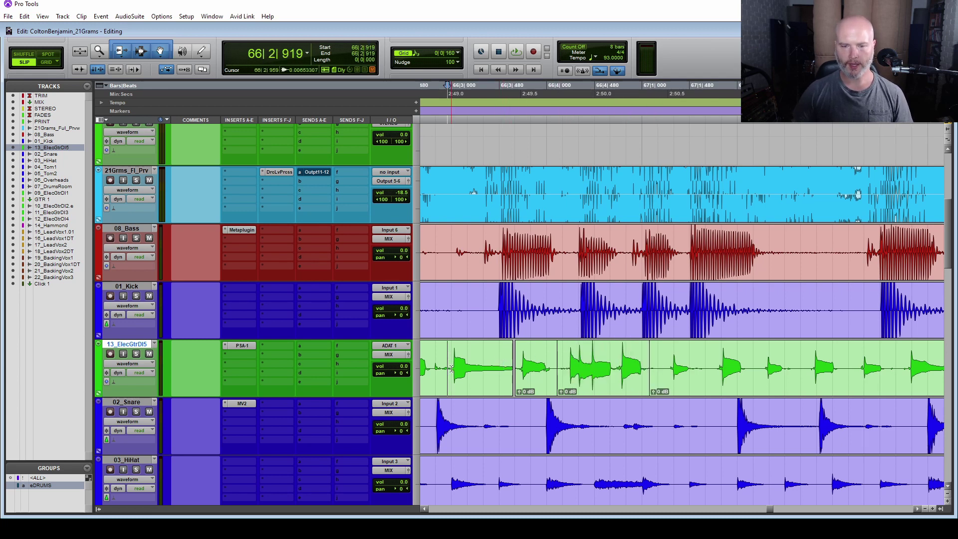
pyautogui.press('space')
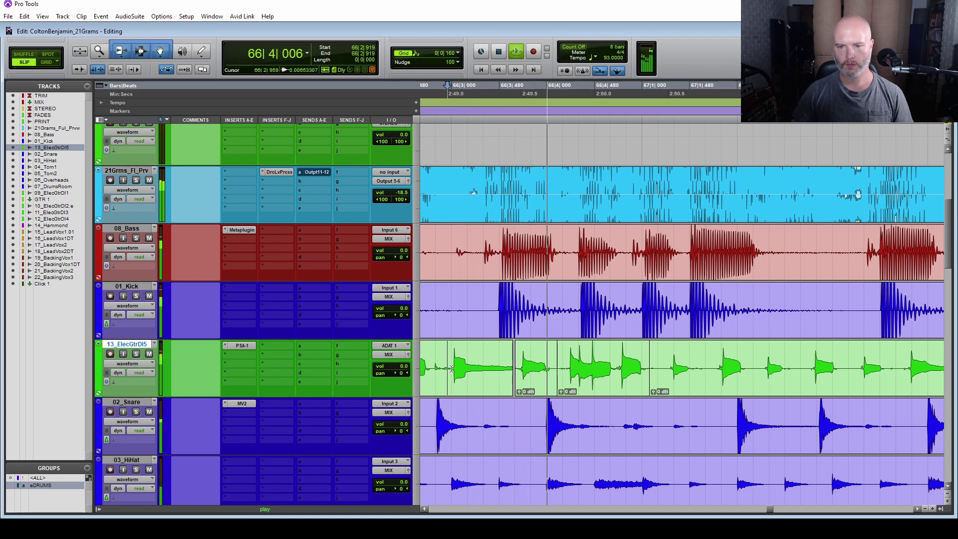
pyautogui.press('space')
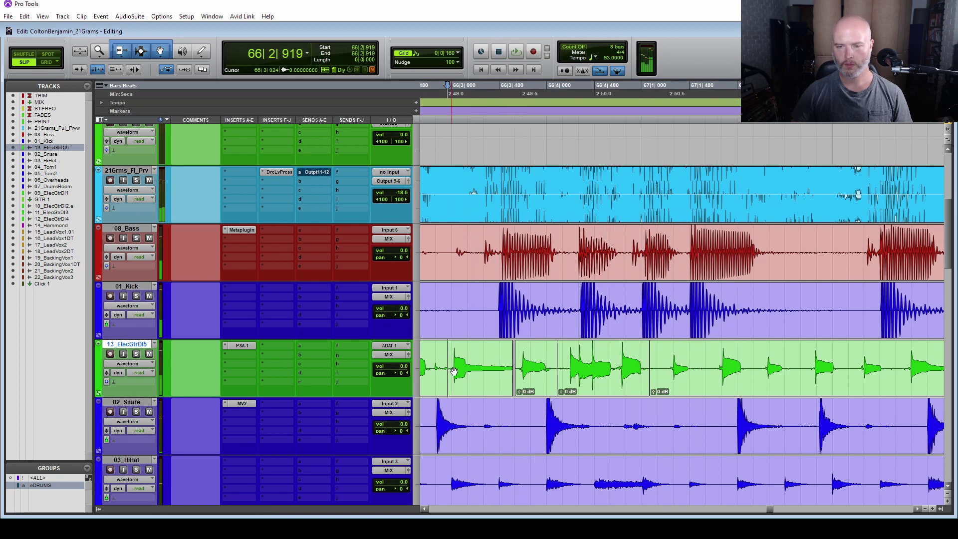
pyautogui.hotkey('ctrl', 'z')
# Play from 66|2|788 to check the guitar notes around 66|4|000 against the drums.
pyautogui.click(435, 360)
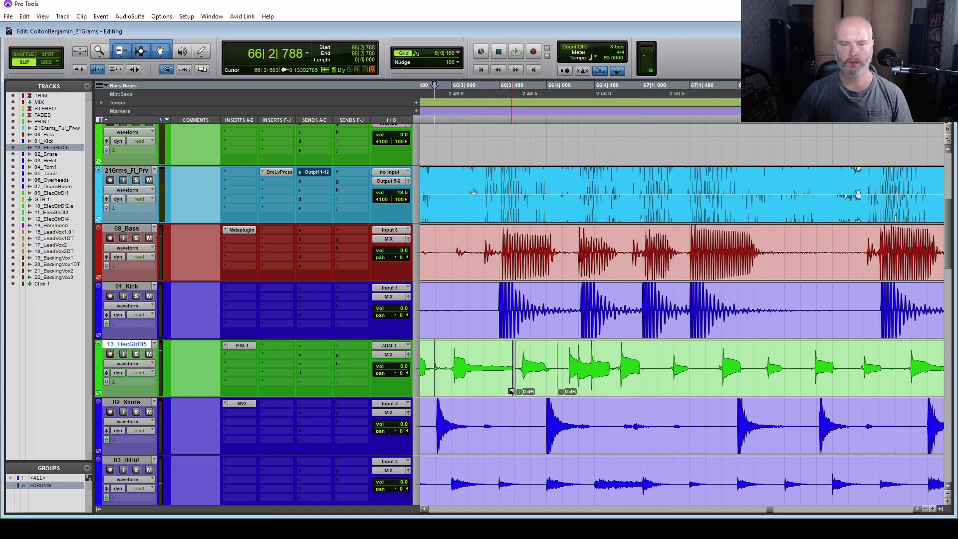
pyautogui.press('space')
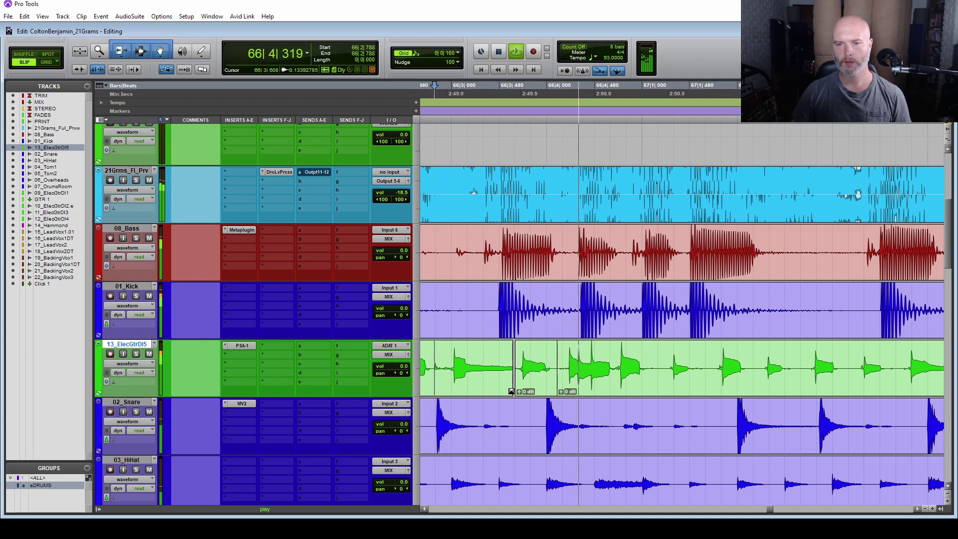
pyautogui.press('space')
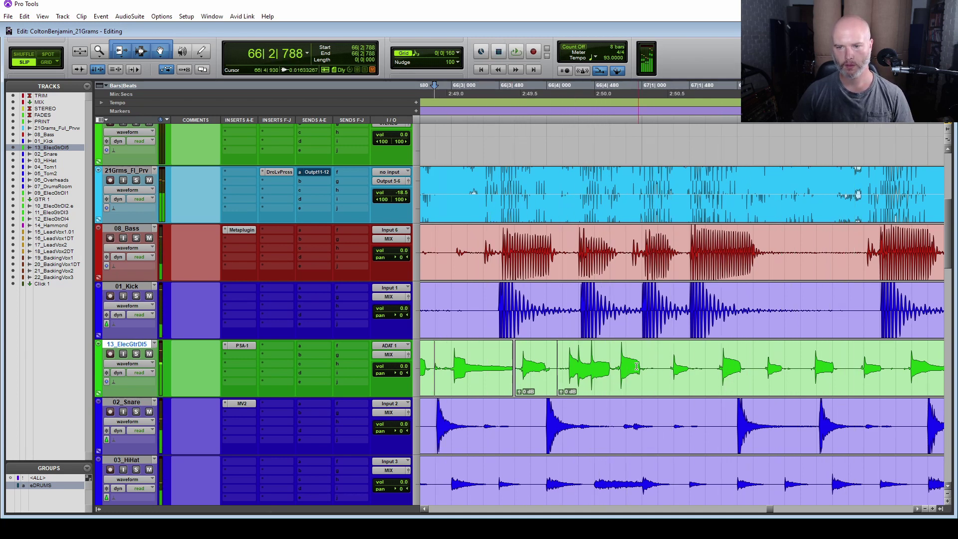
pyautogui.press('space')
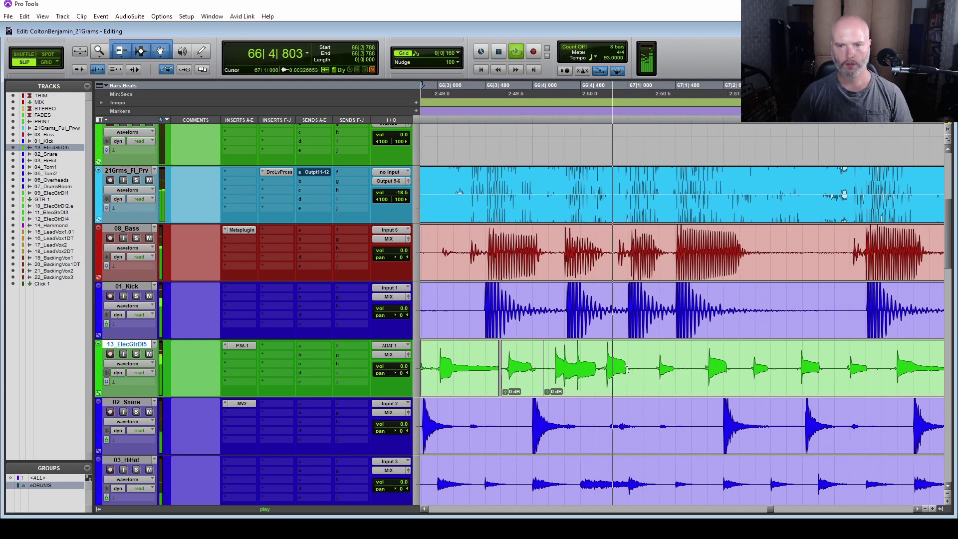
pyautogui.press('space')
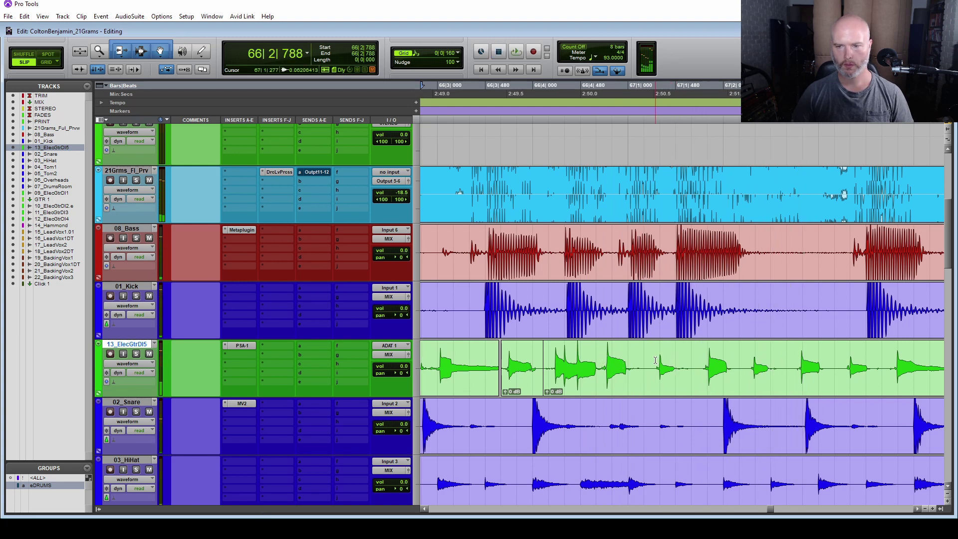
# Split 13_ElecGtrDI5 into single-note clips between about 67|1|277 and 67|2|619, nudge them into time and play from 66|4|452.
pyautogui.moveTo(654, 360); pyautogui.dragTo(792, 357)
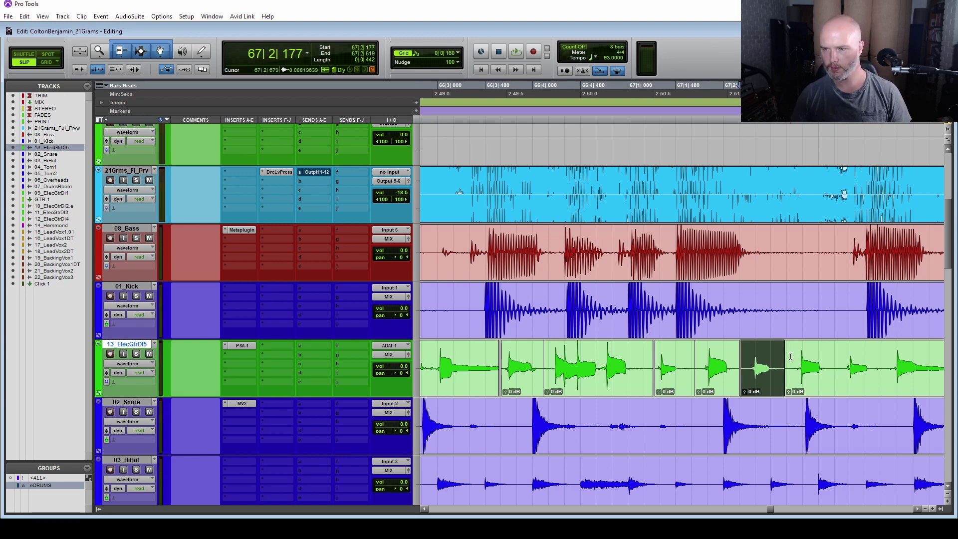
pyautogui.hscroll(3, 853, 387)
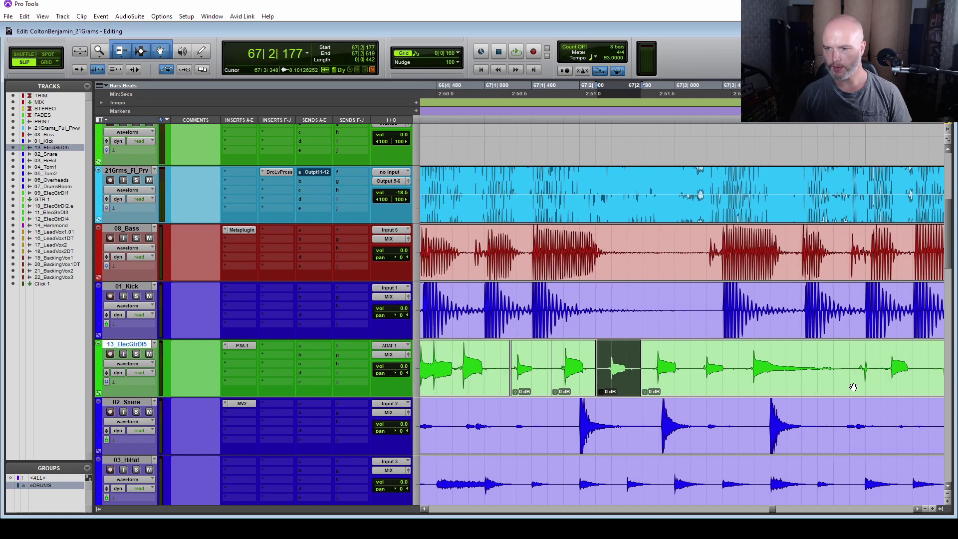
pyautogui.click(436, 354)
pyautogui.press('space')
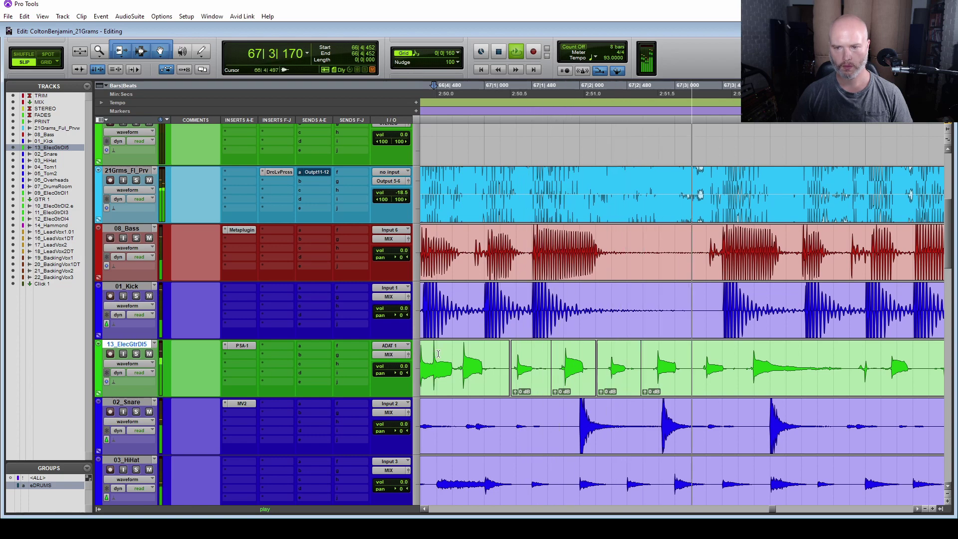
pyautogui.press('space')
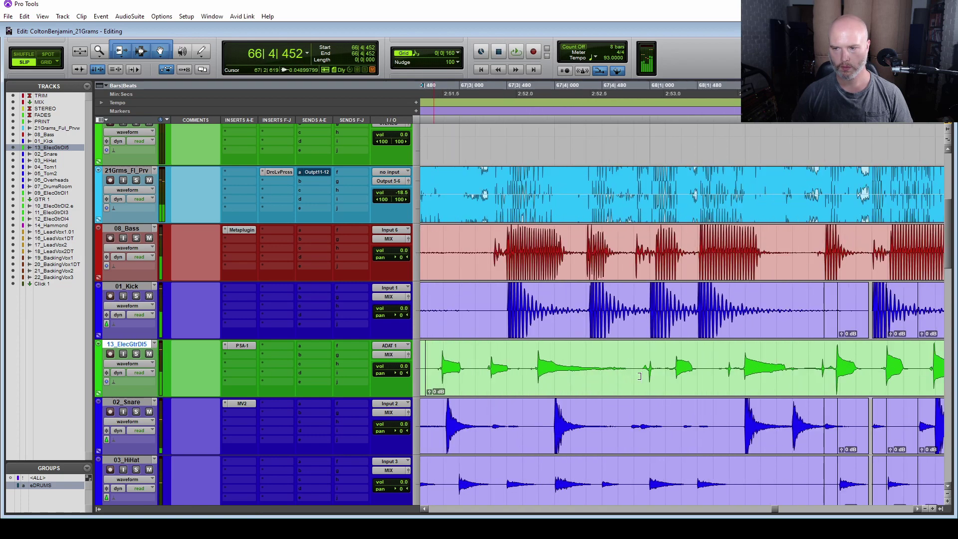
# Separate the 13_ElecGtrDI5 note just after 68|1|000 into its own clip, nudge it later and play from 67|3|494.
pyautogui.press('space')
pyautogui.press('space')
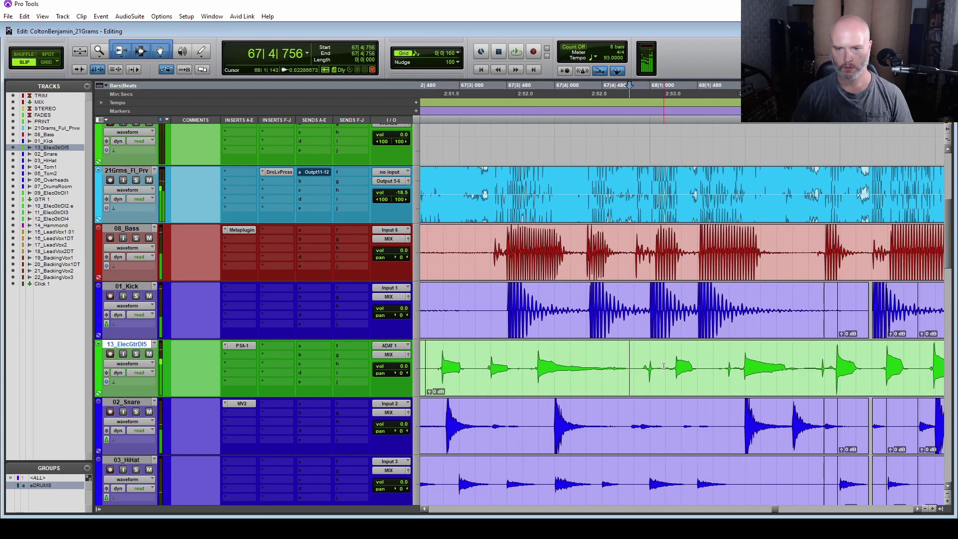
pyautogui.moveTo(664, 364); pyautogui.dragTo(714, 373)
pyautogui.click(511, 363)
pyautogui.press('space')
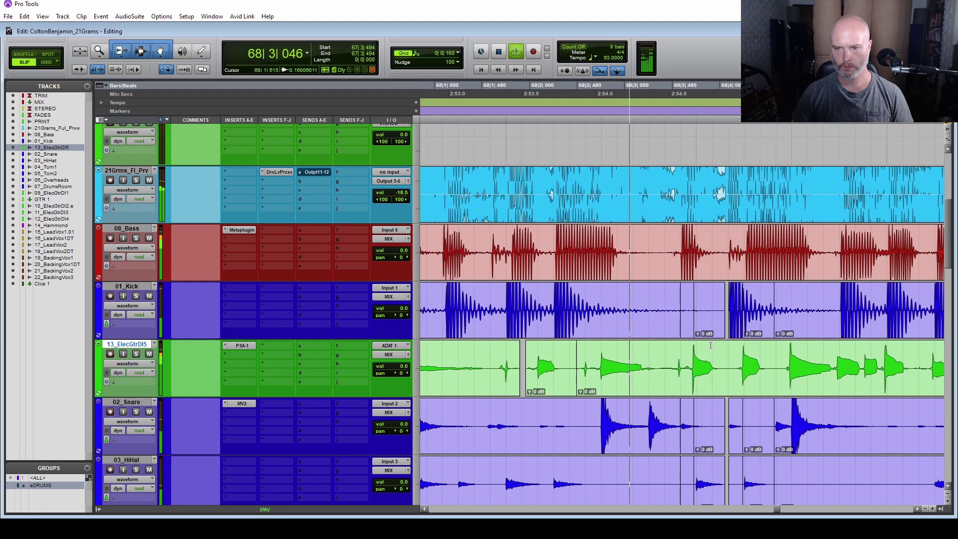
pyautogui.press('space')
# Play from 68|2|505 to check the next guitar notes against the drums.
pyautogui.click(523, 362)
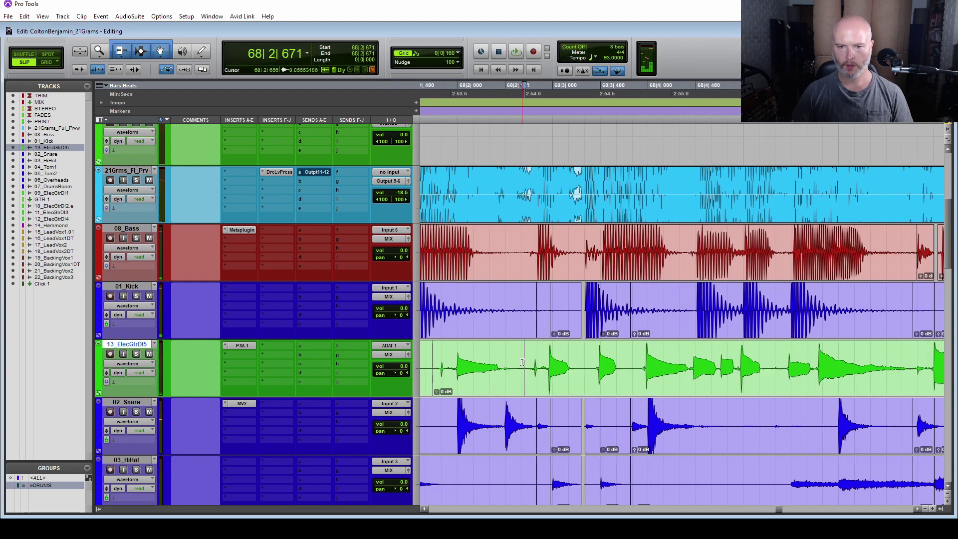
pyautogui.press('space')
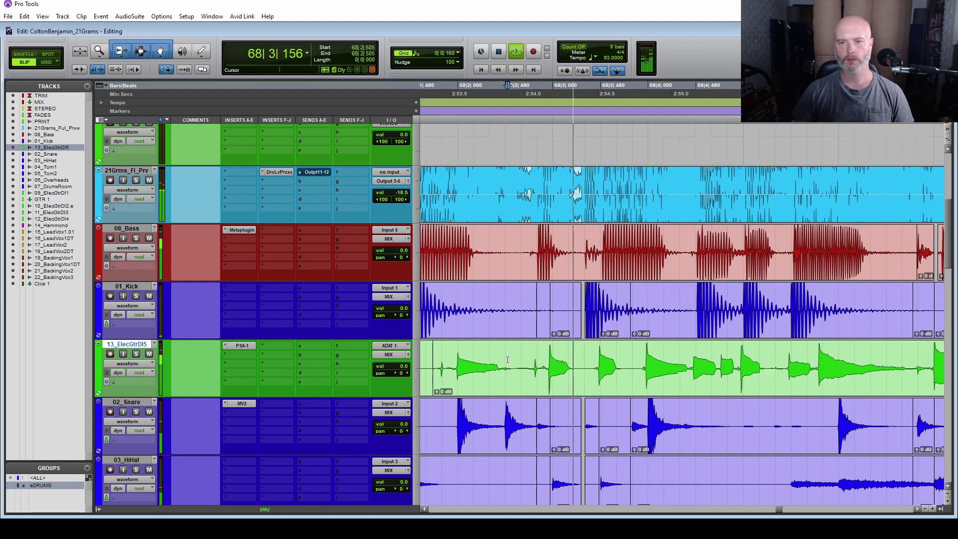
pyautogui.press('space')
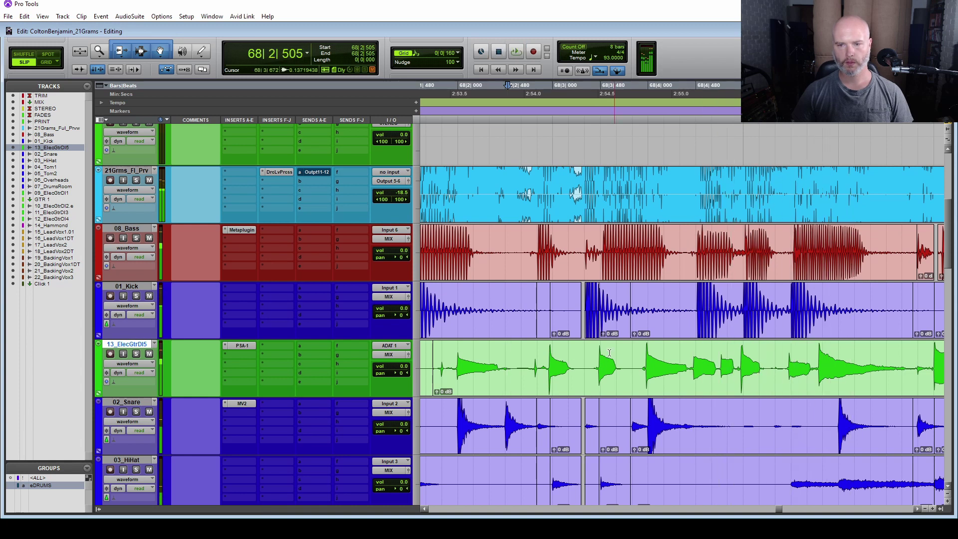
# Split 13_ElecGtrDI5 around the note near 68|2|000, nudge the notes after it later and play repeatedly from 68|1|862.
pyautogui.moveTo(523, 361); pyautogui.dragTo(430, 360)
pyautogui.click(448, 359)
pyautogui.press('space')
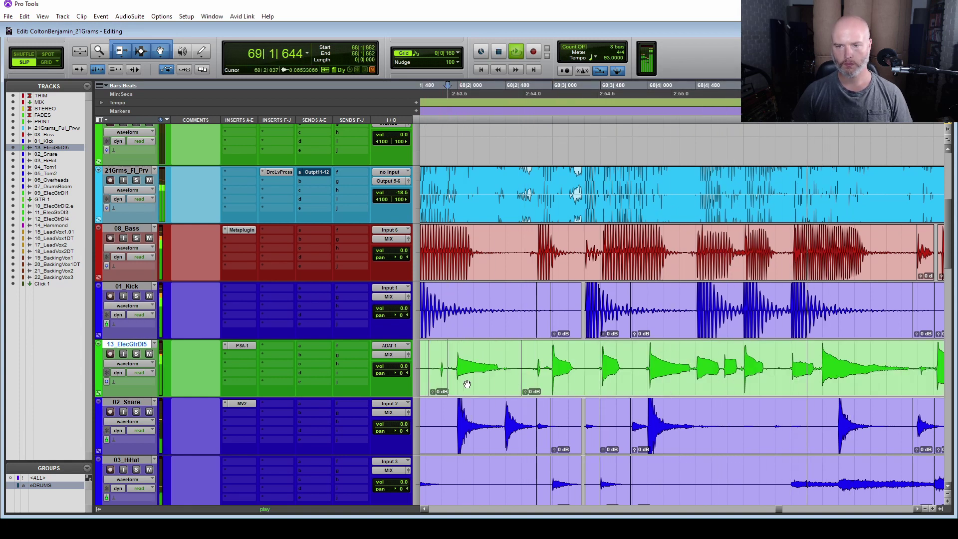
pyautogui.press('space')
pyautogui.press('space')
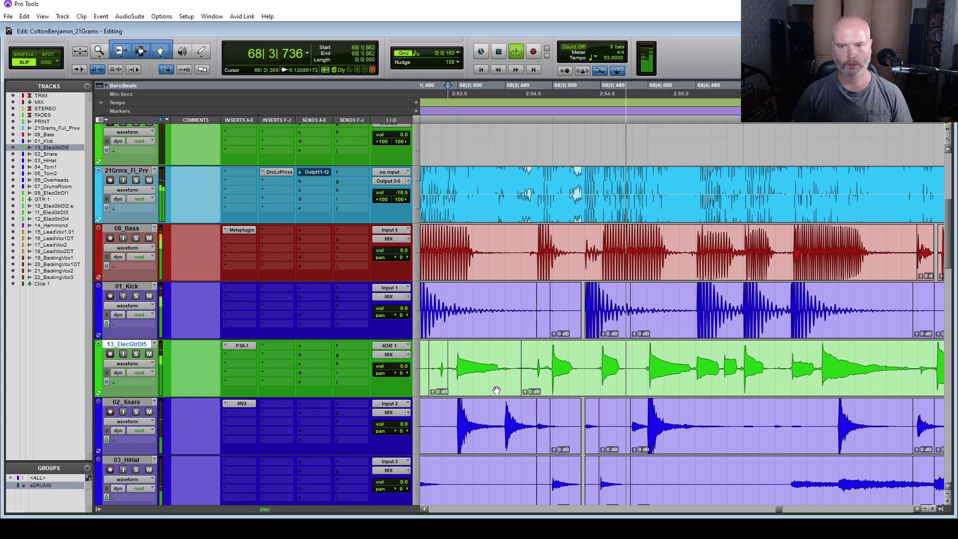
pyautogui.press('space')
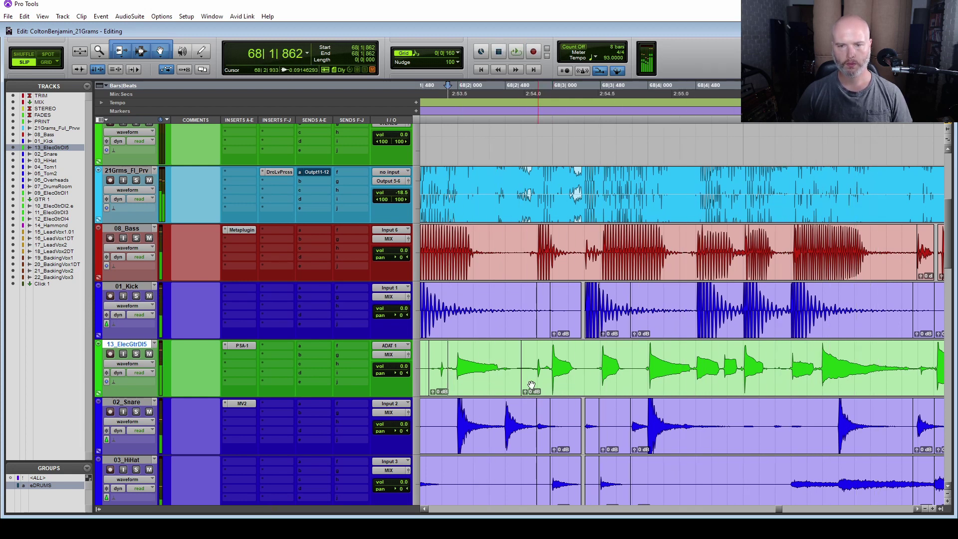
pyautogui.press('space')
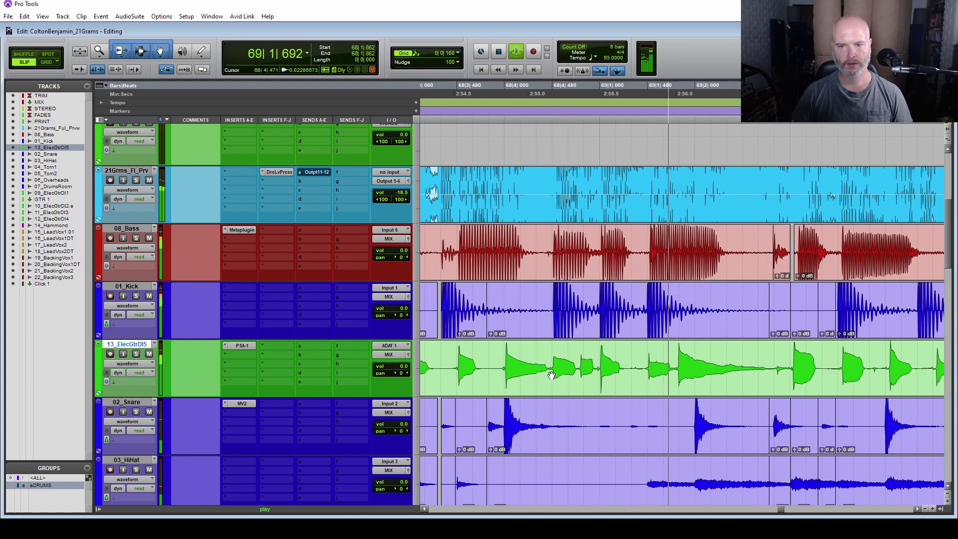
pyautogui.press('space')
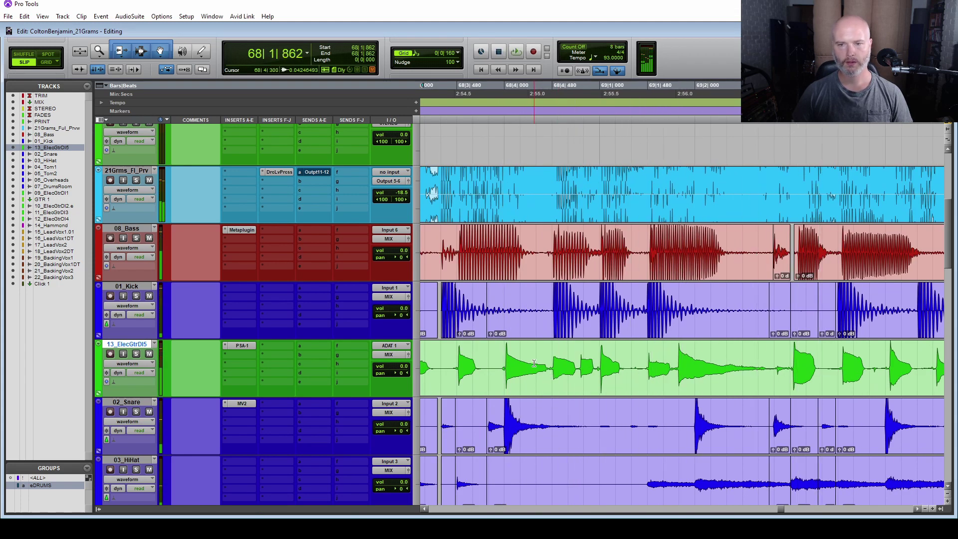
# Play from 68|3|883 to check the following guitar notes against the drums.
pyautogui.click(496, 356)
pyautogui.press('space')
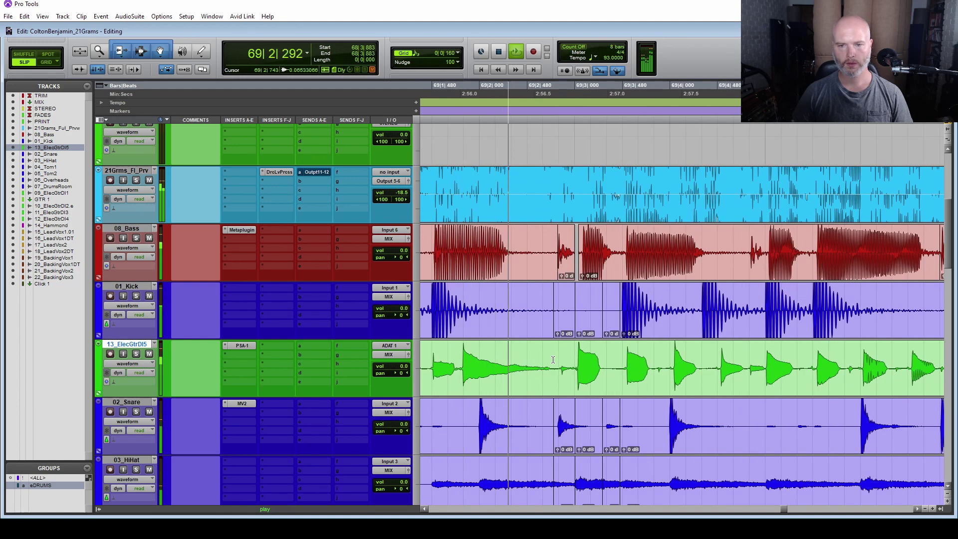
pyautogui.press('space')
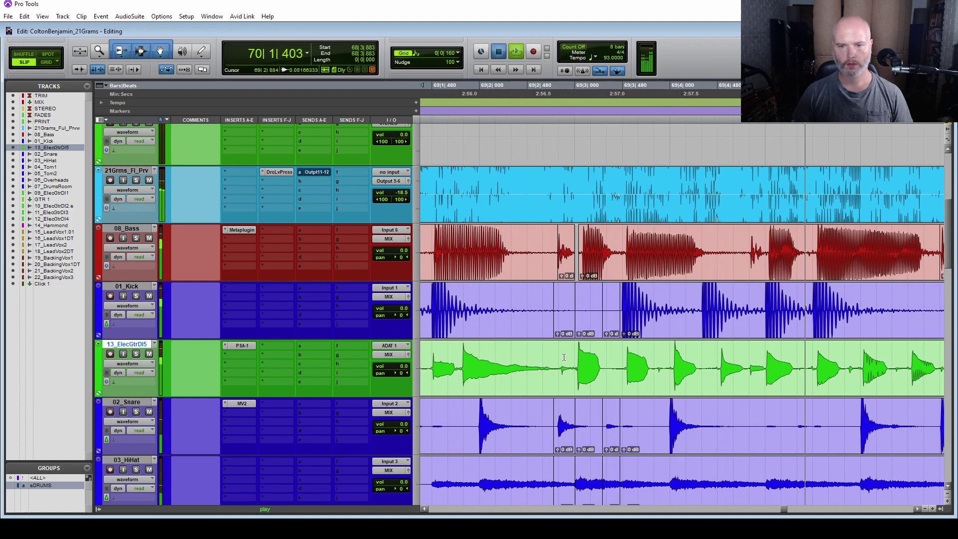
# Split 13_ElecGtrDI5 just before 69|3|000, nudge the remaining clip earlier to 69|2|789 and play it.
pyautogui.click(559, 358)
pyautogui.click(569, 375)
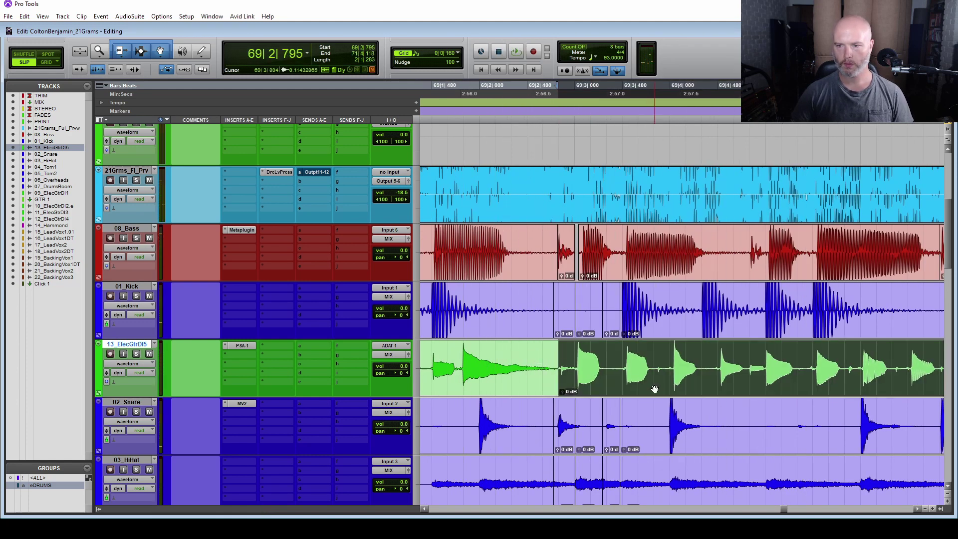
pyautogui.press('space')
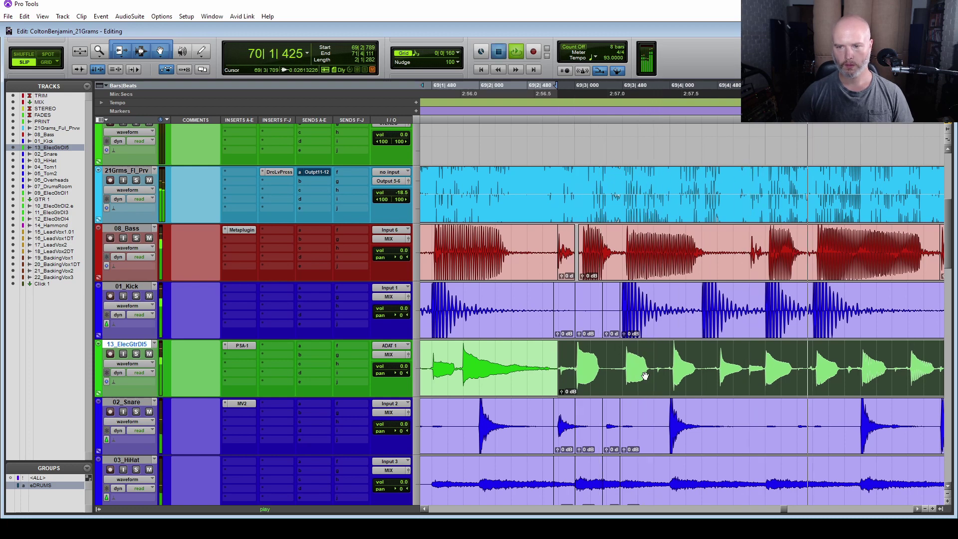
pyautogui.press('space')
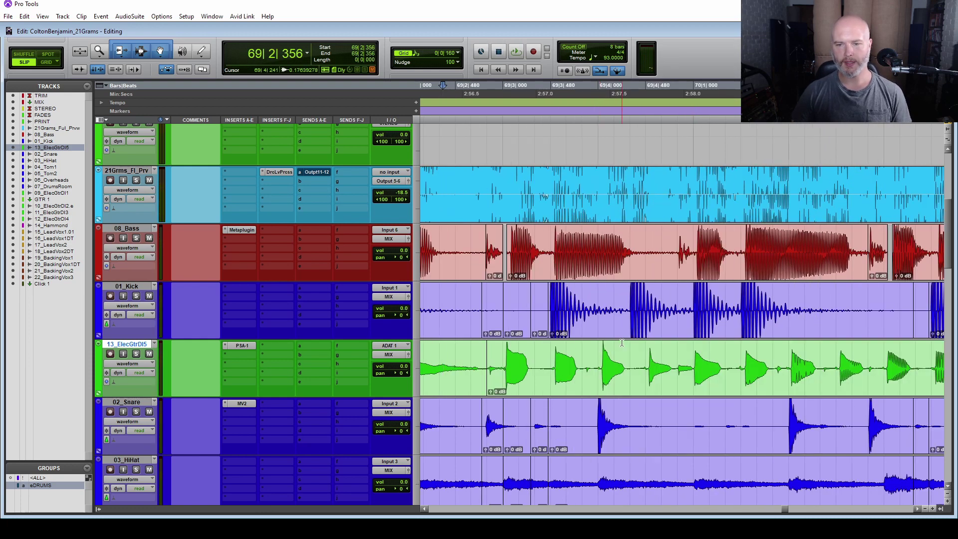
# Separate the 13_ElecGtrDI5 note near 69|4|000 into its own clip, nudge it to 69|3|915 and play from 69|2|366.
pyautogui.moveTo(594, 360); pyautogui.dragTo(635, 363)
pyautogui.press('b')
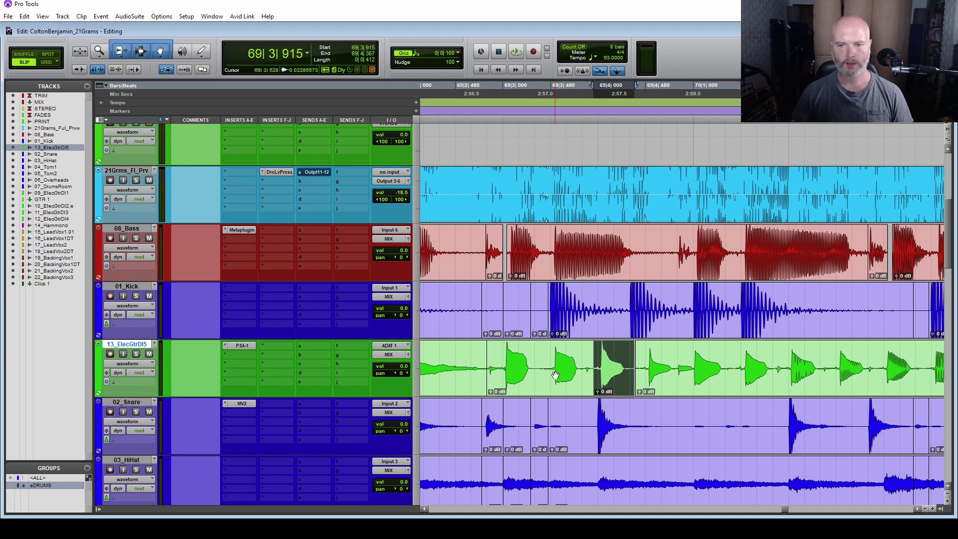
pyautogui.click(444, 364)
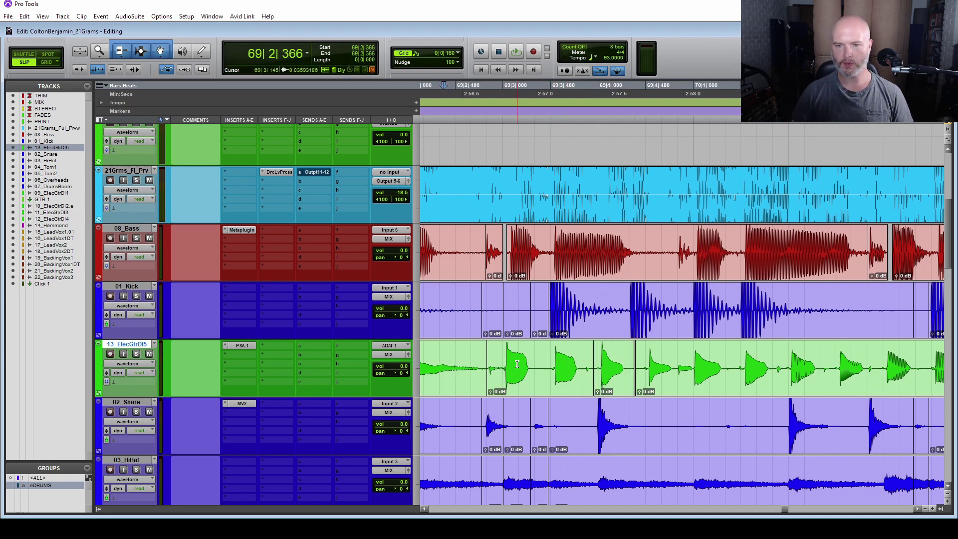
pyautogui.press('space')
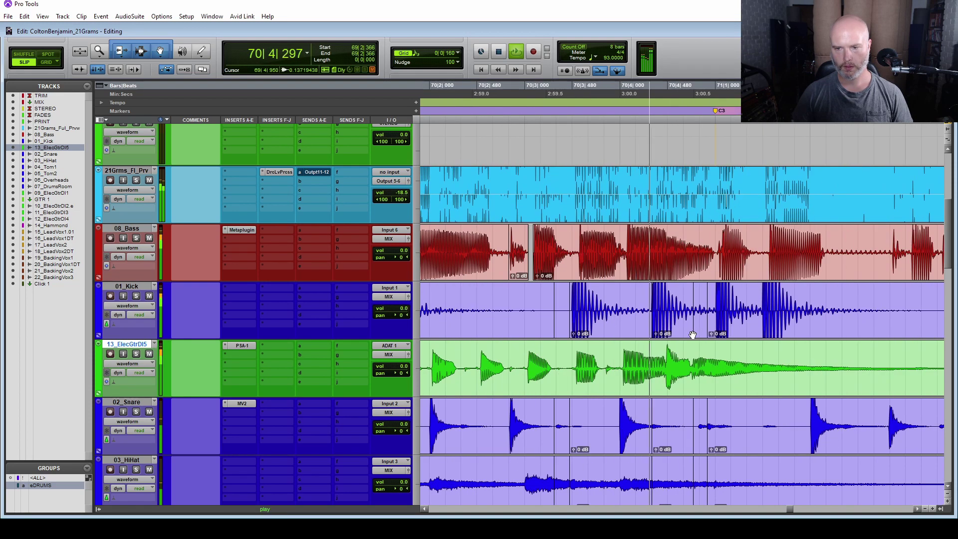
pyautogui.press('space')
# Separate the 13_ElecGtrDI5 note near 70|4|000, nudge it and the following clip earlier and play from 70|2|866.
pyautogui.click(621, 357)
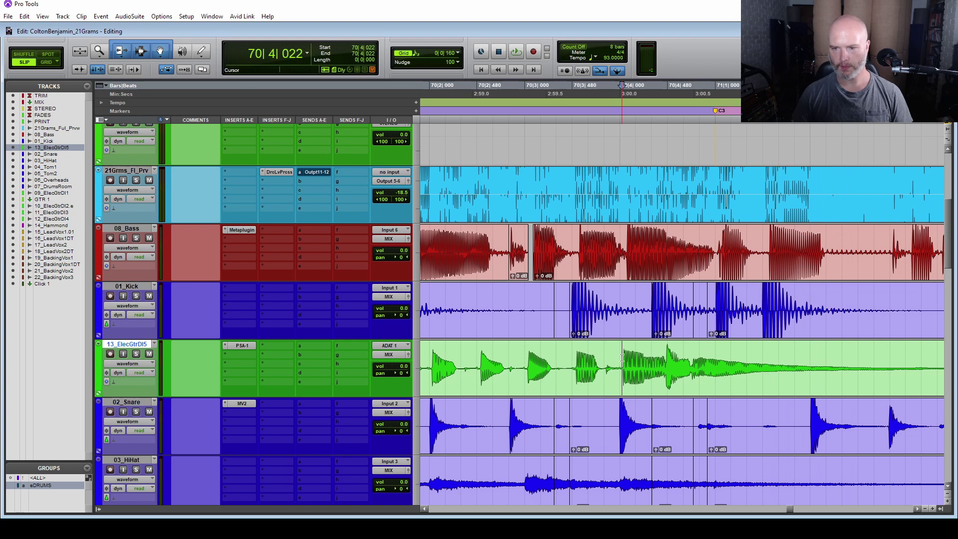
pyautogui.moveTo(622, 356); pyautogui.dragTo(665, 389)
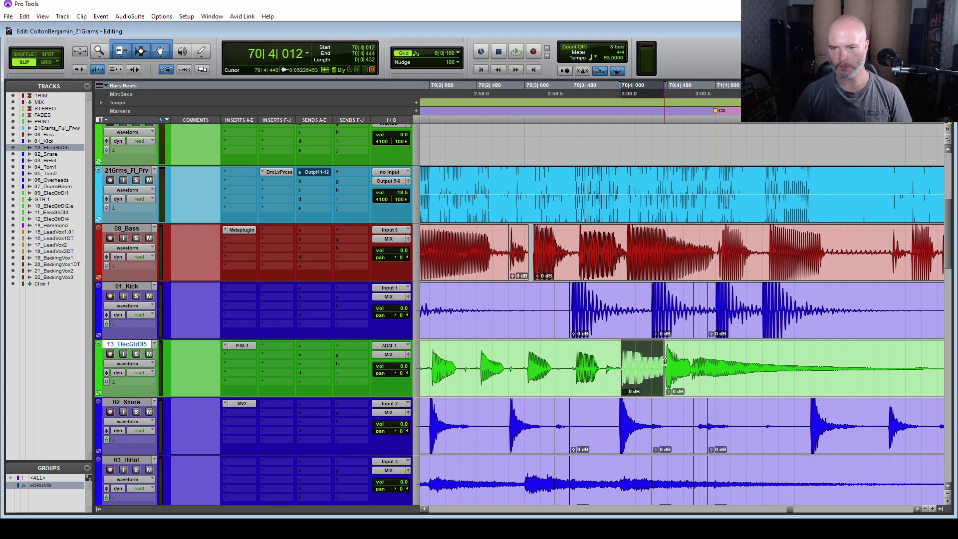
pyautogui.click(515, 356)
pyautogui.press('space')
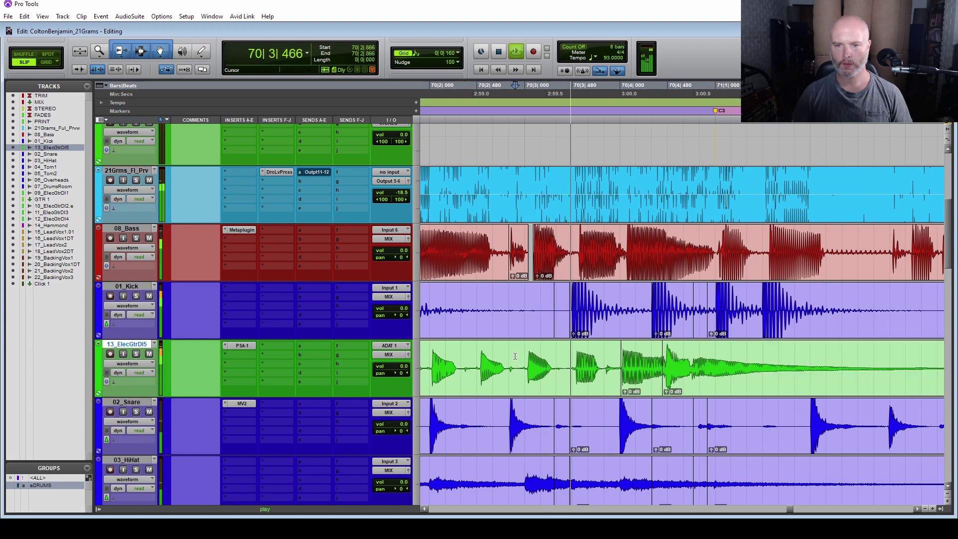
pyautogui.press('space')
# Separate the 13_ElecGtrDI5 note near 70|3|000 into its own clip and nudge it earlier to 70|2|906.
pyautogui.moveTo(556, 369); pyautogui.dragTo(520, 372)
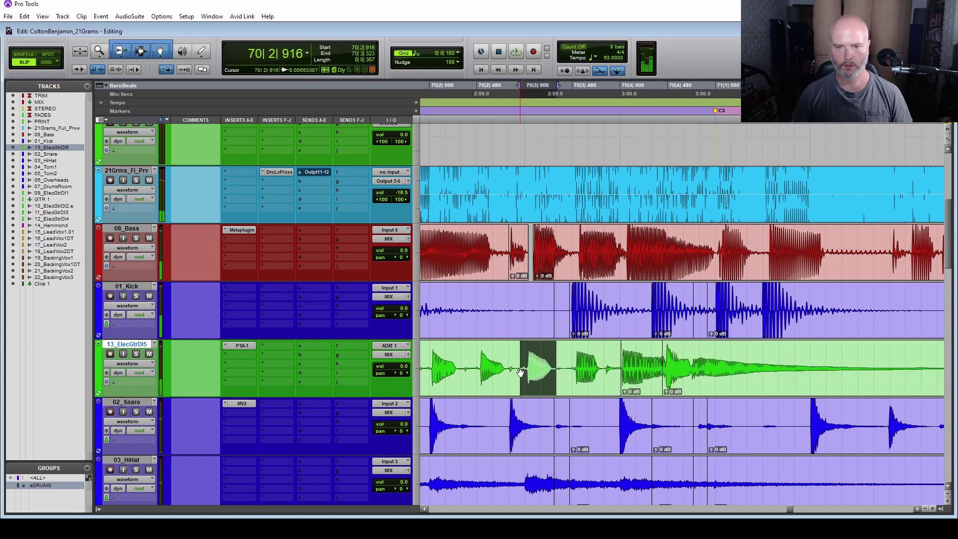
pyautogui.click(548, 355)
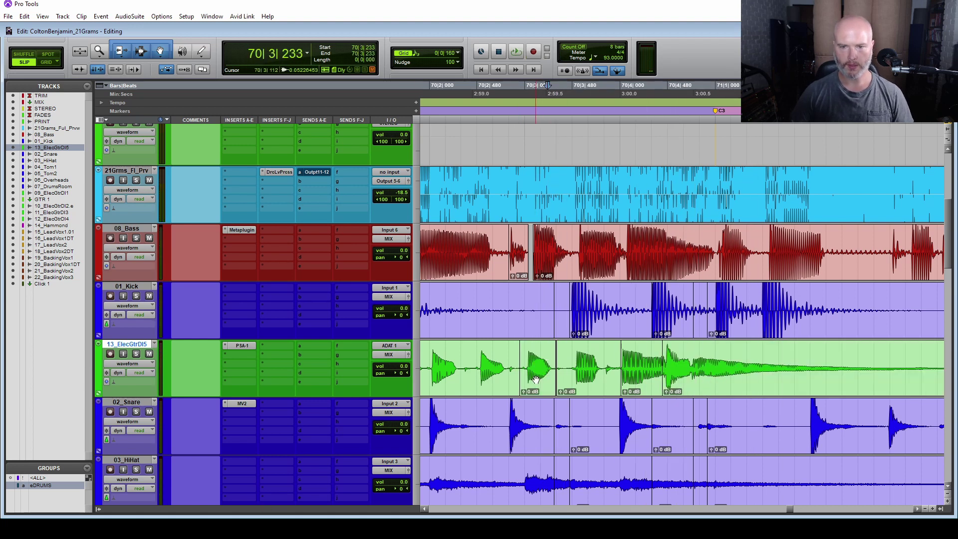
pyautogui.click(536, 380)
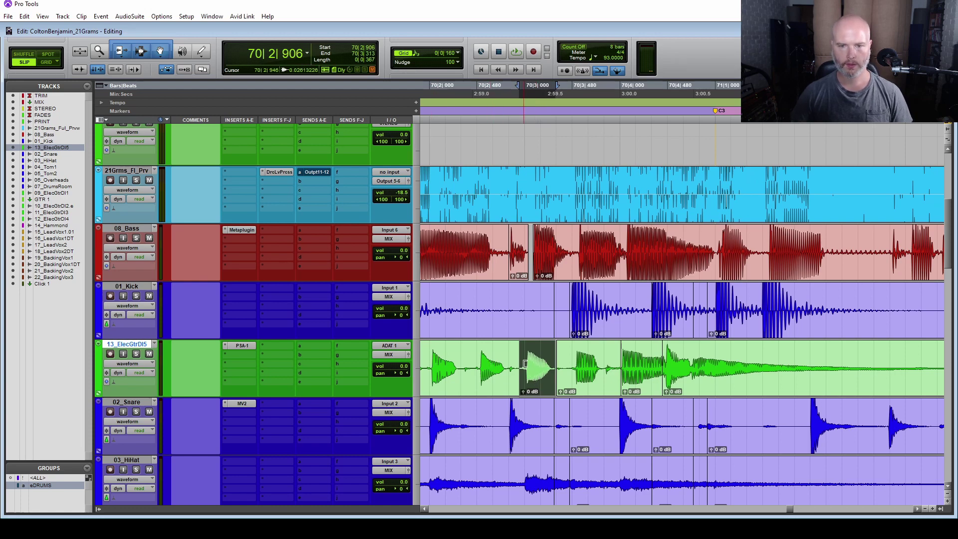
# Extend that clip's start back to 70|2|443 to take in the preceding note, and play the end of the solo.
pyautogui.moveTo(525, 361); pyautogui.dragTo(473, 366)
pyautogui.hscroll(-2, 499, 372)
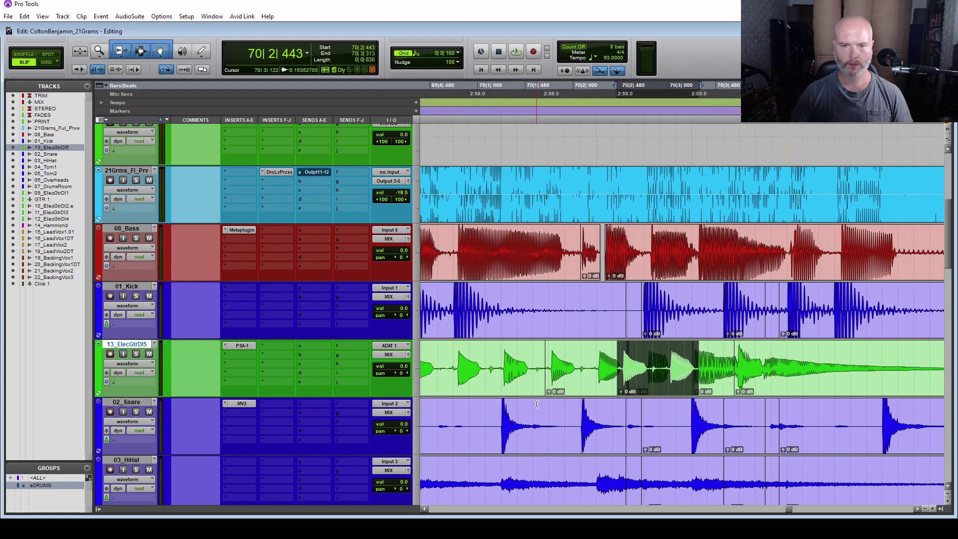
pyautogui.click(474, 356)
pyautogui.press('space')
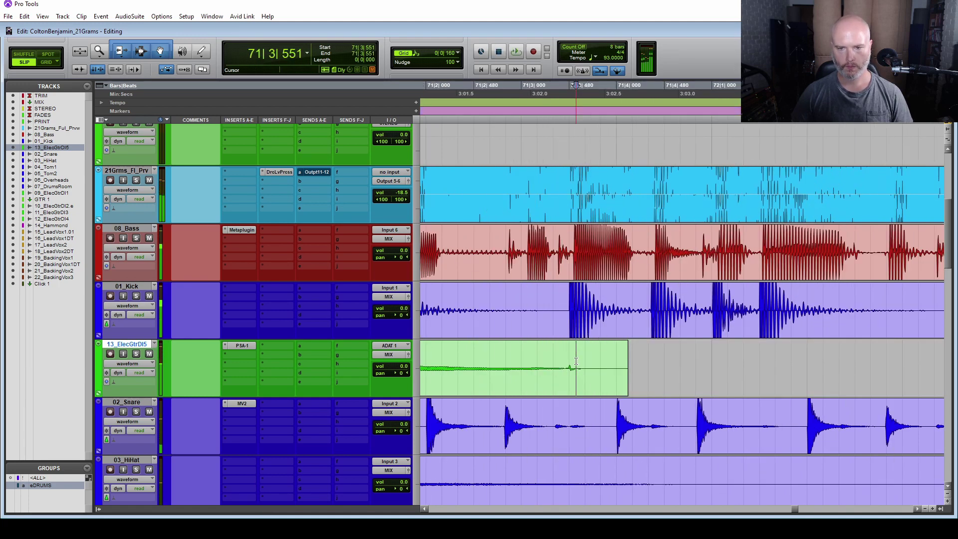
# Select the 13_ElecGtrDI5 solo clips from 60|3|655 to 71|4|121 and play them from the start against the drums.
pyautogui.click(575, 350)
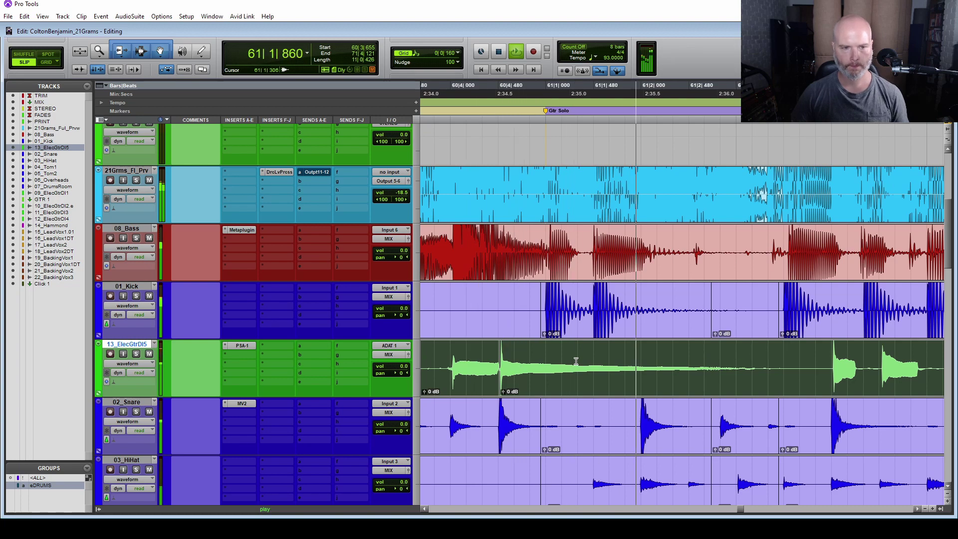
pyautogui.press('r')
pyautogui.press('r')
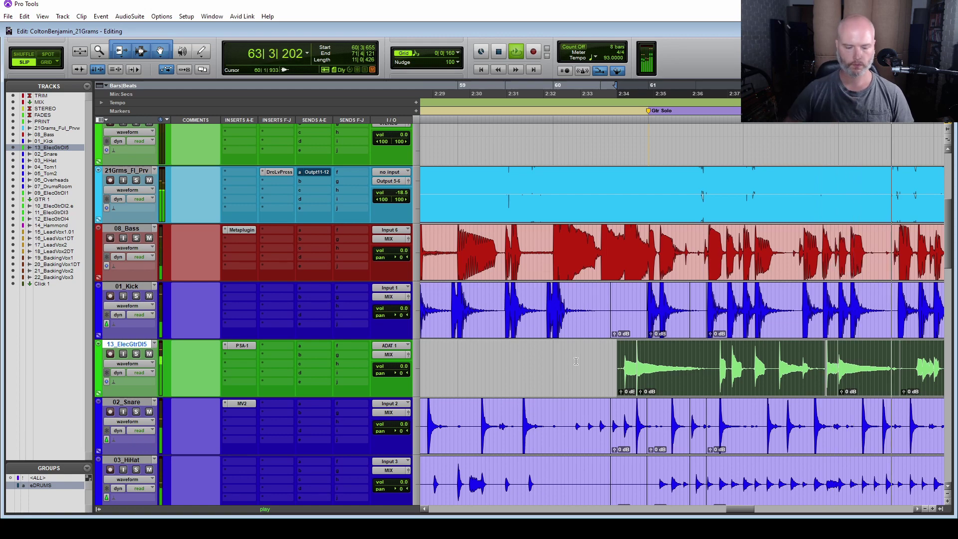
pyautogui.hotkey('ctrl', '[')
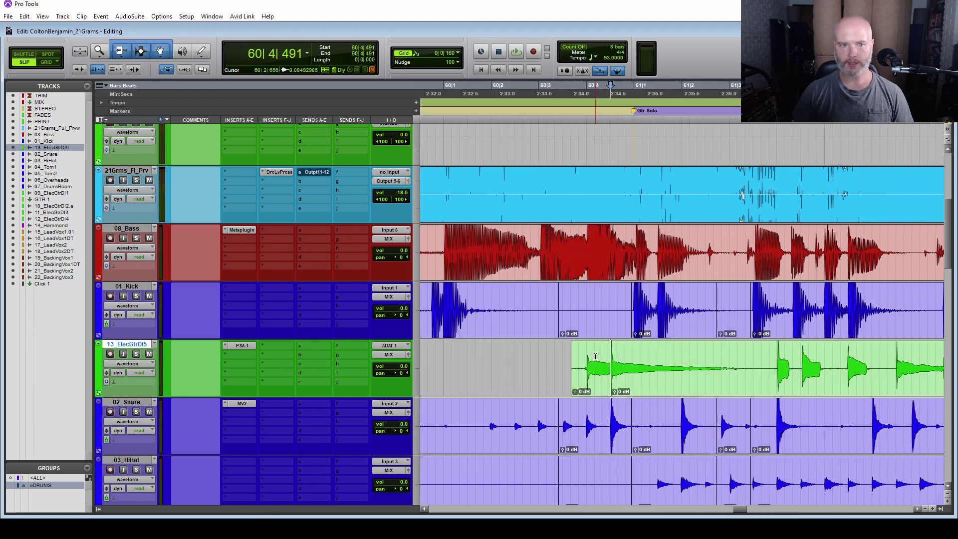
pyautogui.hscroll(1, 595, 357)
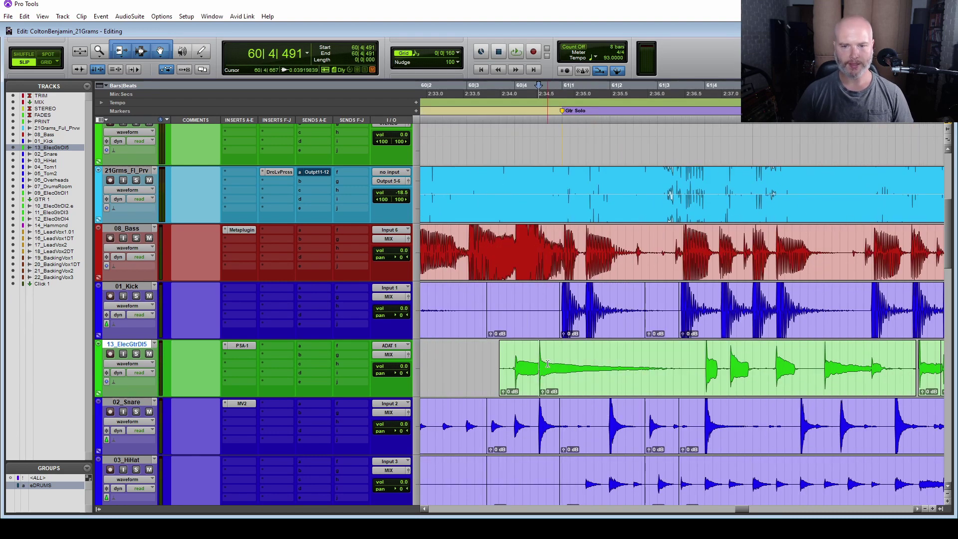